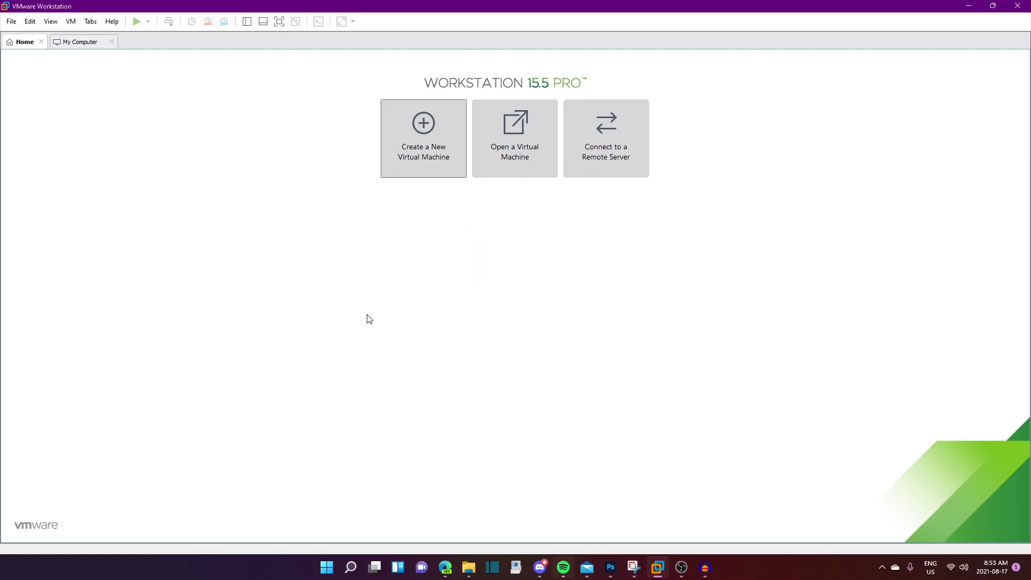
Step: Start a new virtual machine with the Typical configuration, using the Windows XP Professional disc image as the installer
left_click(419, 167)
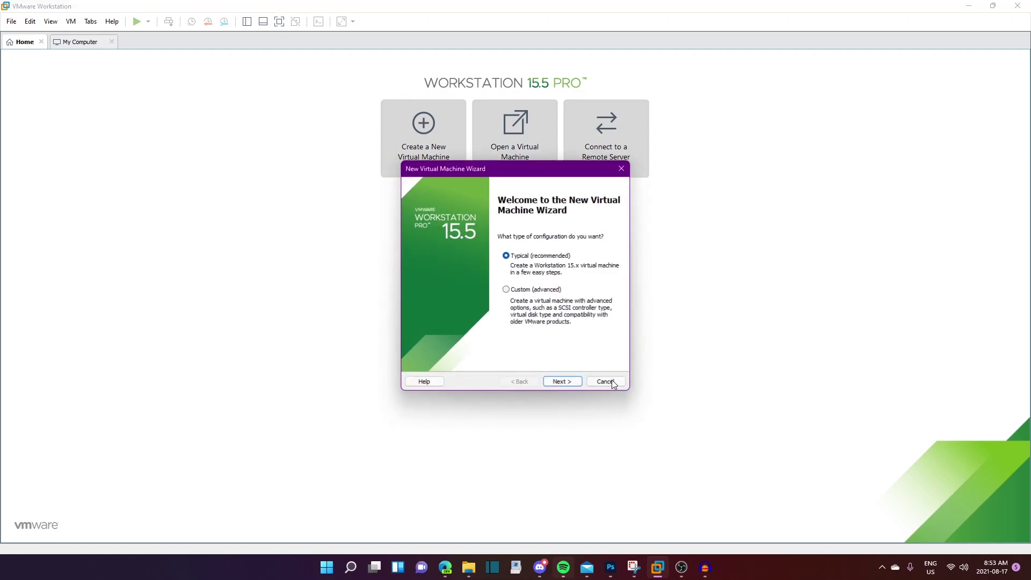
left_click(558, 381)
left_click(599, 293)
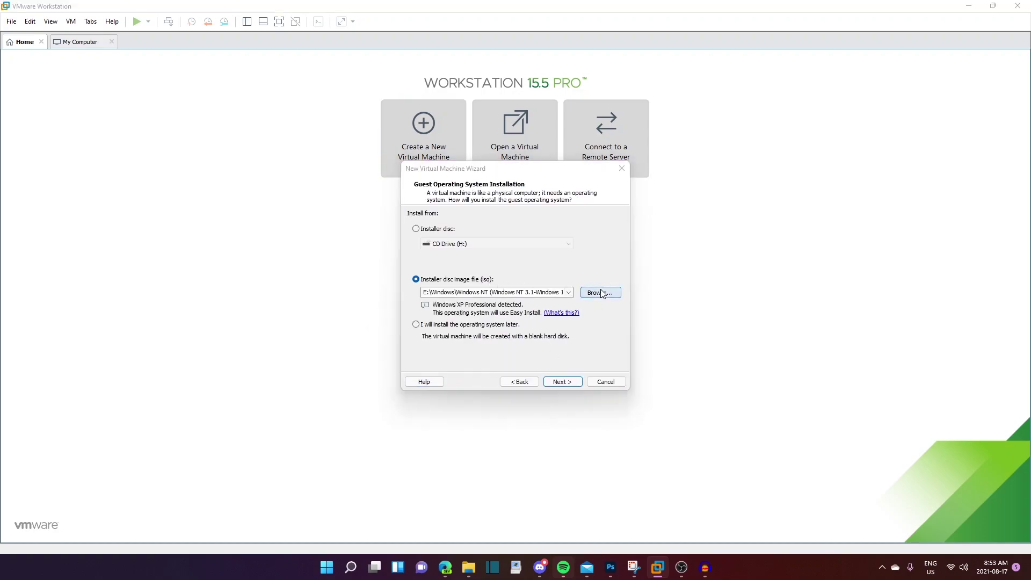
double_click(534, 263)
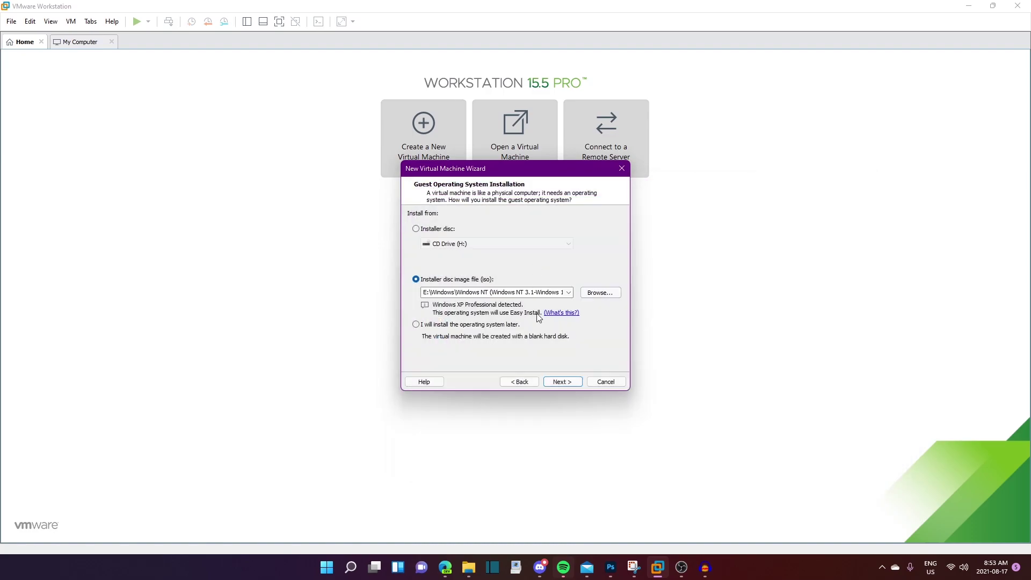
left_click(559, 382)
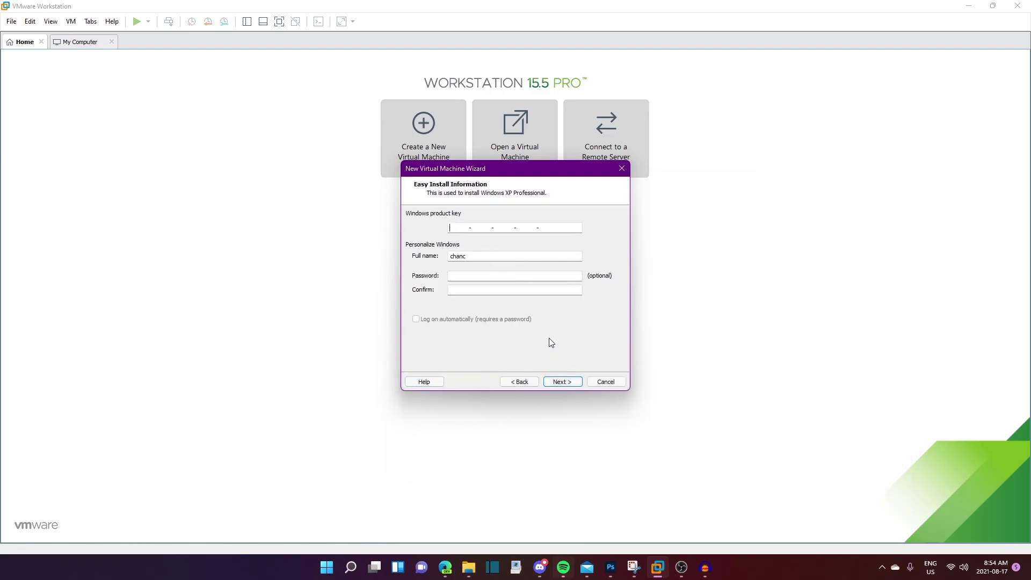
Step: Create the Windows XP Professional machine without a product key, storing its 40 GB virtual disk as a single file
key("Return")
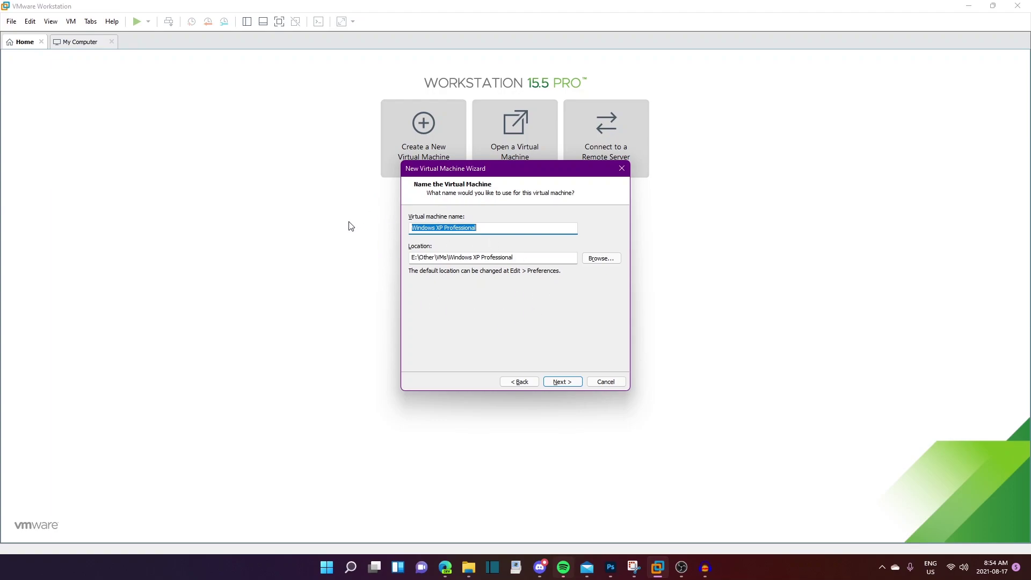
left_click(553, 381)
key("alt+s")
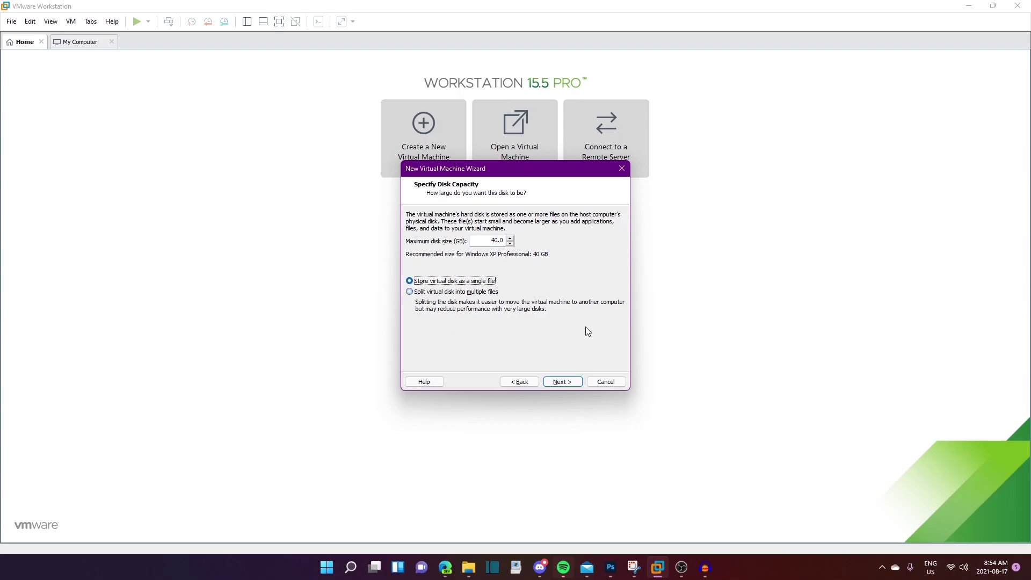
left_click(558, 382)
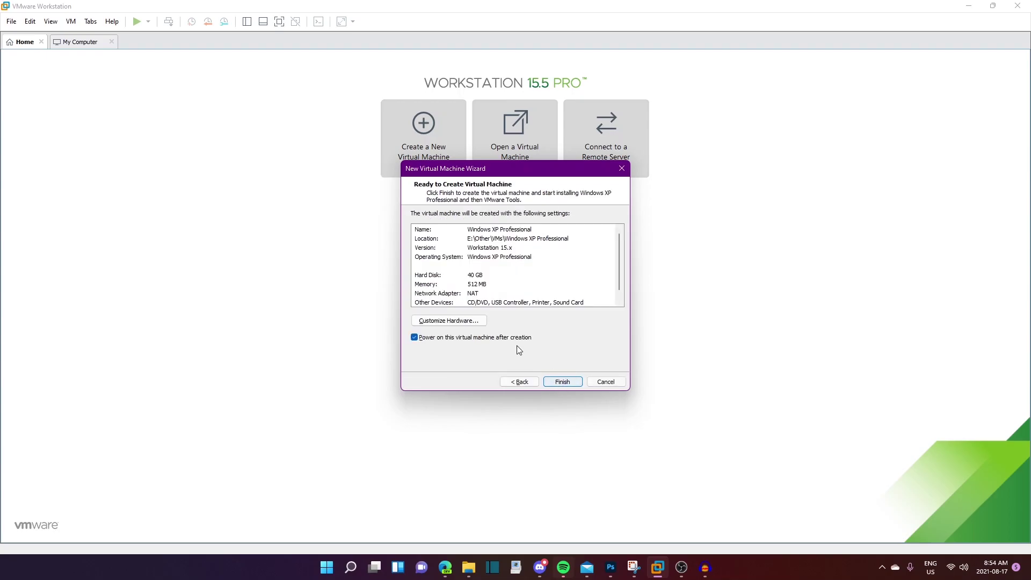
left_click(550, 381)
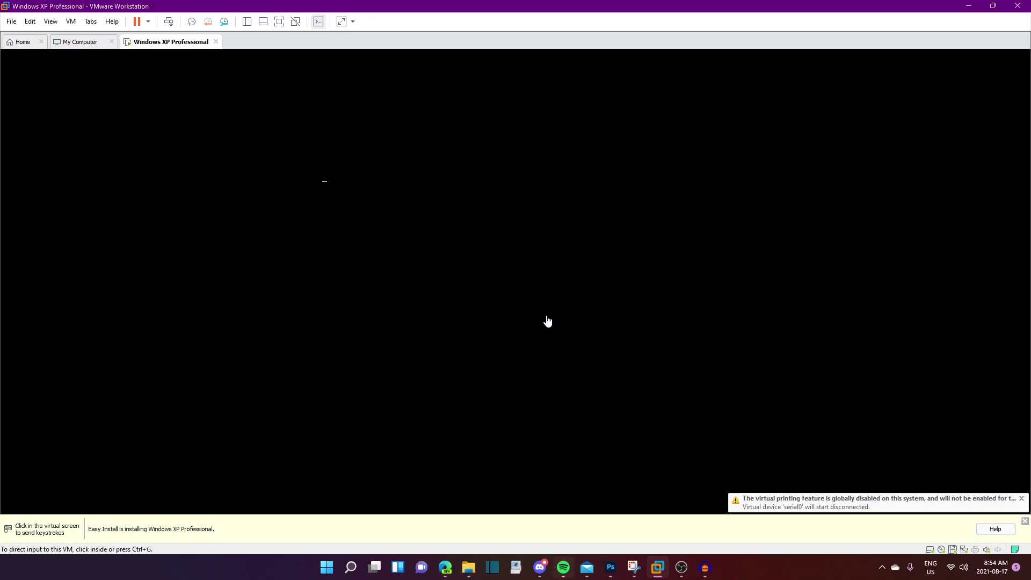
Step: Show the virtual machine in full screen and dismiss the virtual printing notification
key("ctrl+alt+Return")
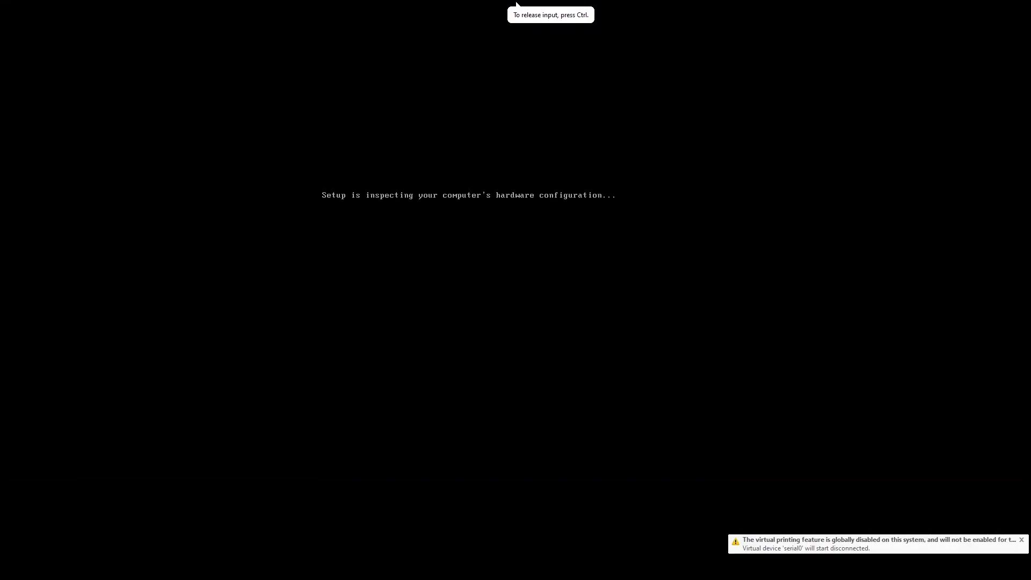
key("ctrl")
left_click(1022, 541)
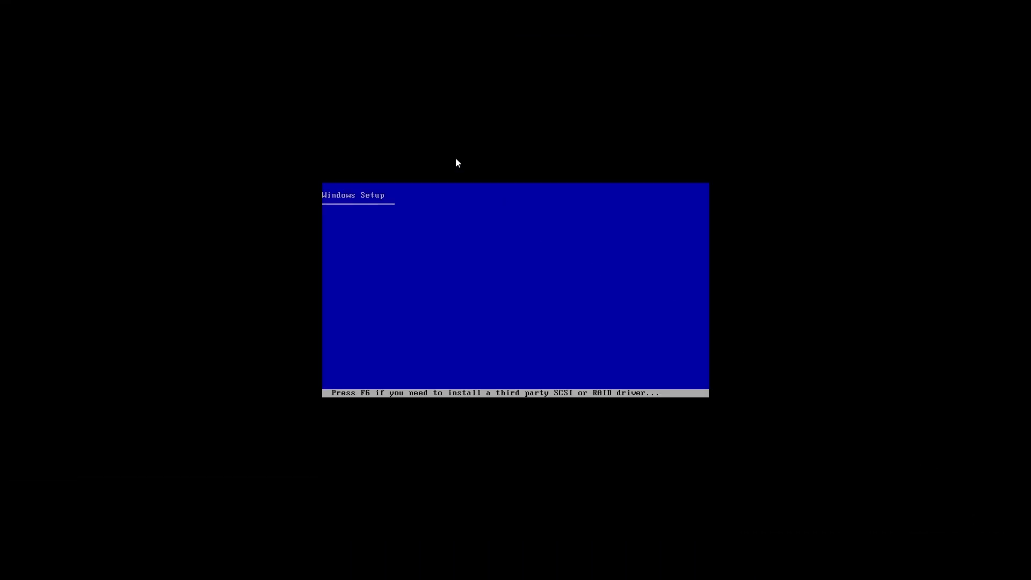
Step: Scale the guest display to the full screen using Keep Aspect Ratio Stretch
mouse_move(391, 5)
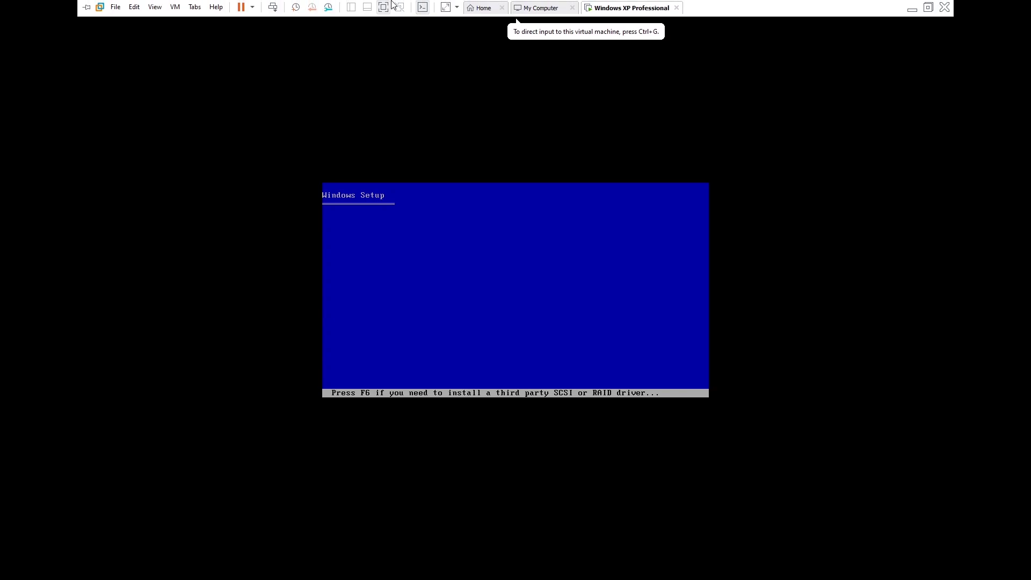
left_click(460, 9)
left_click(459, 9)
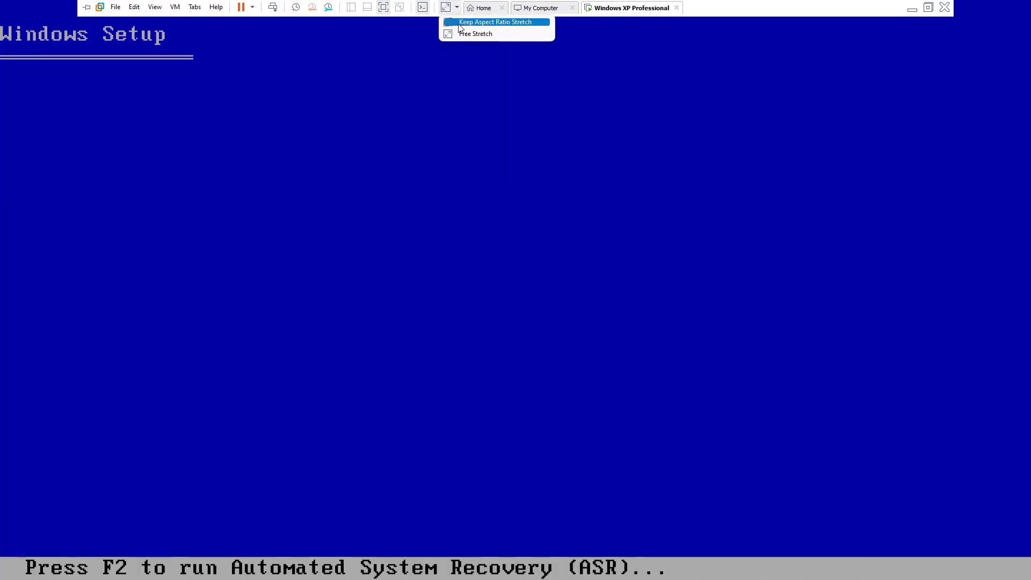
left_click(467, 22)
left_click(472, 173)
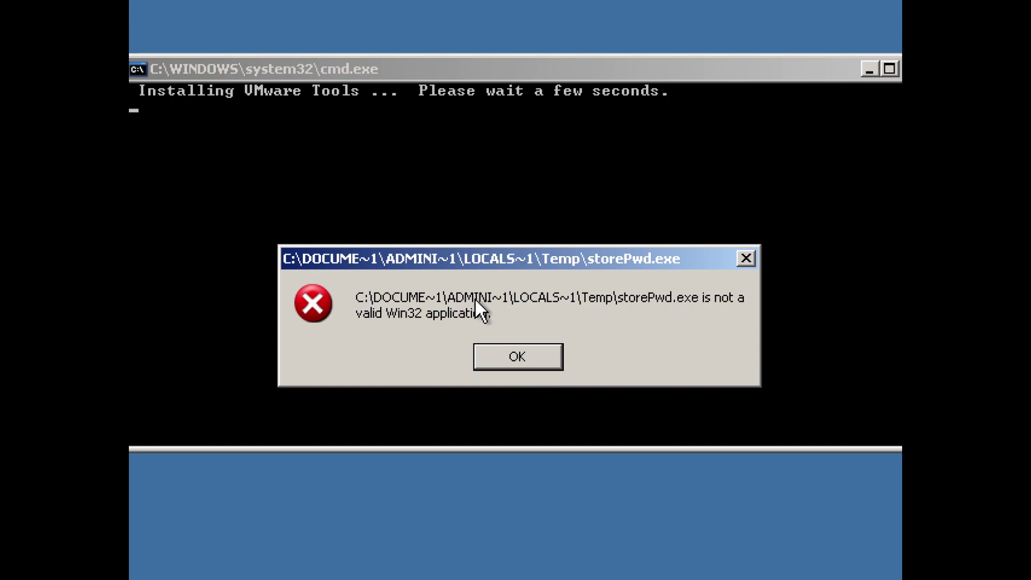
Step: Dismiss the storePwd.exe error and set the Windows XP screen resolution to 1920 by 1080 pixels, keeping the new settings
left_click(487, 350)
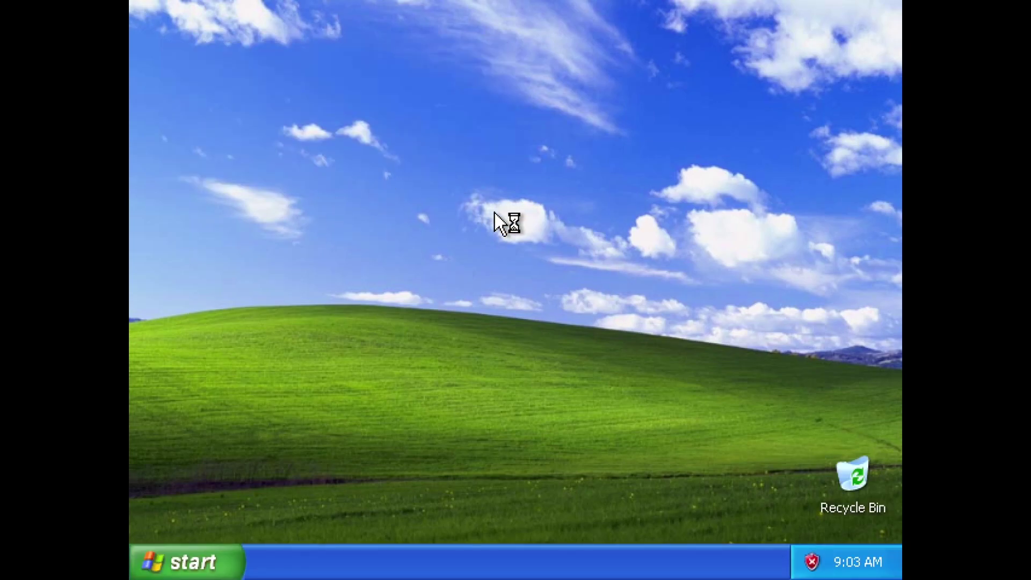
right_click(453, 211)
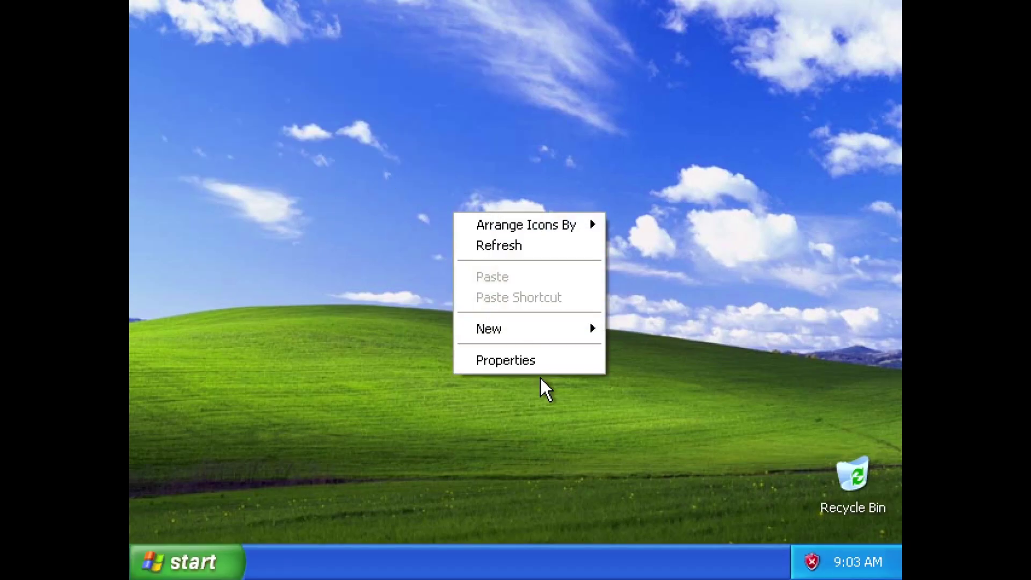
left_click(533, 361)
left_click(515, 59)
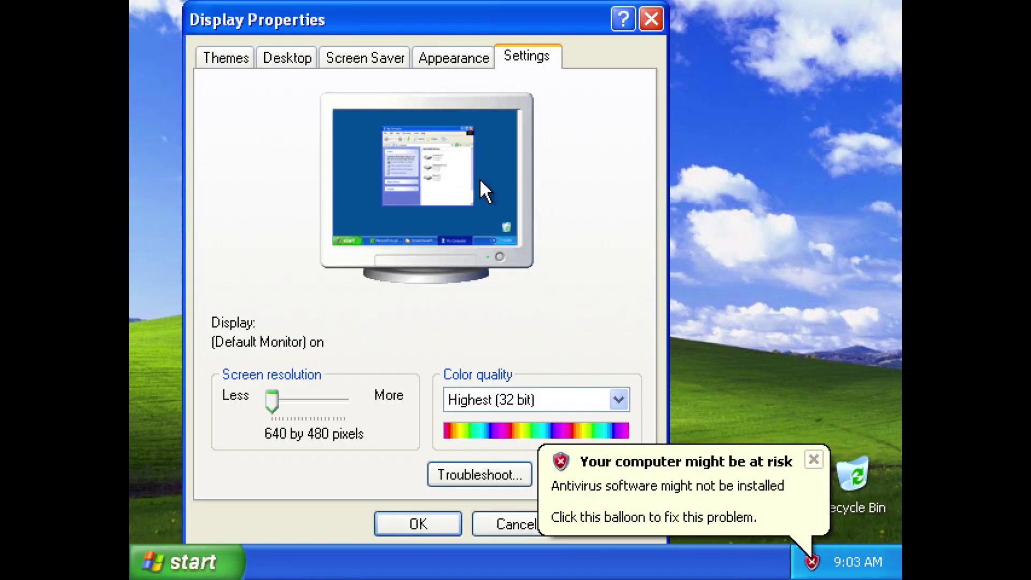
left_click(289, 399)
left_click_drag(289, 398, 333, 383)
left_click(812, 456)
left_click(618, 525)
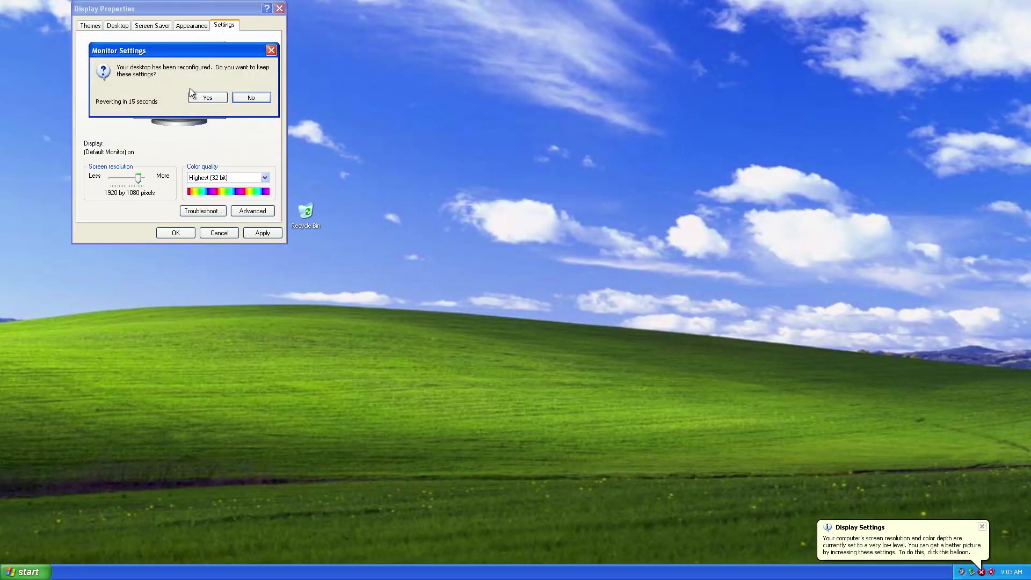
left_click(197, 97)
left_click(173, 232)
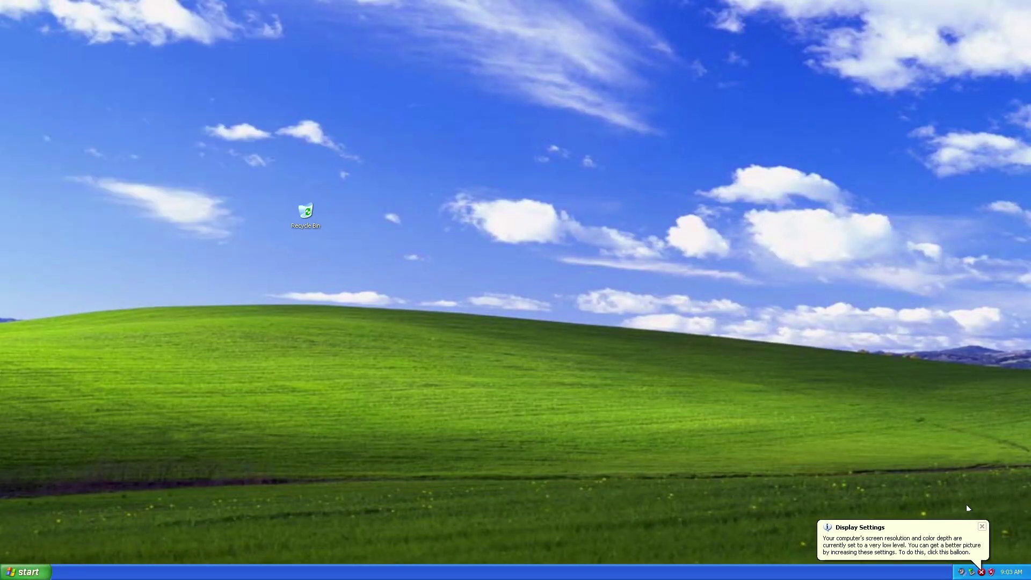
Step: Let Windows automatically correct the screen resolution and color depth settings
left_click(977, 535)
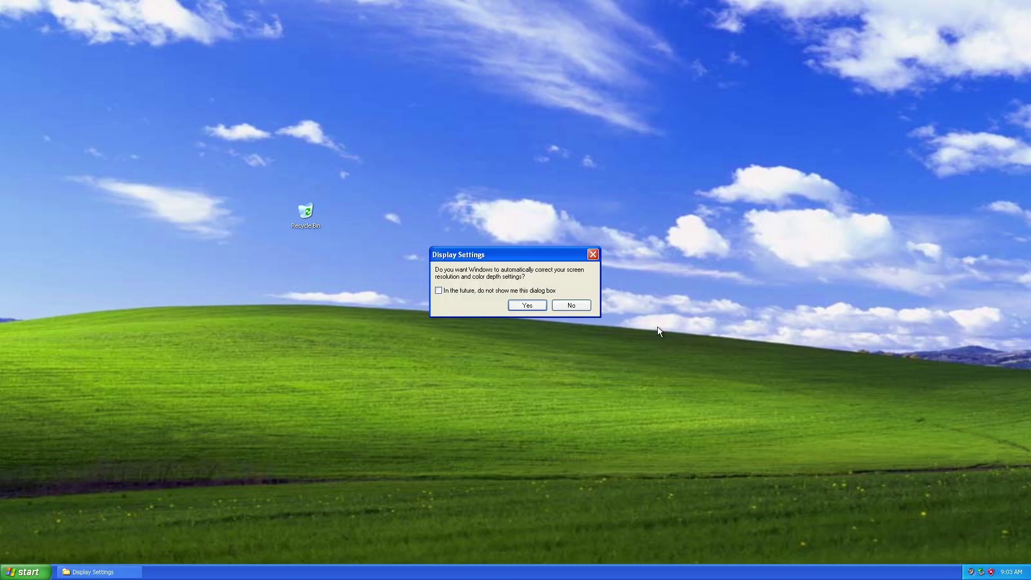
left_click(526, 306)
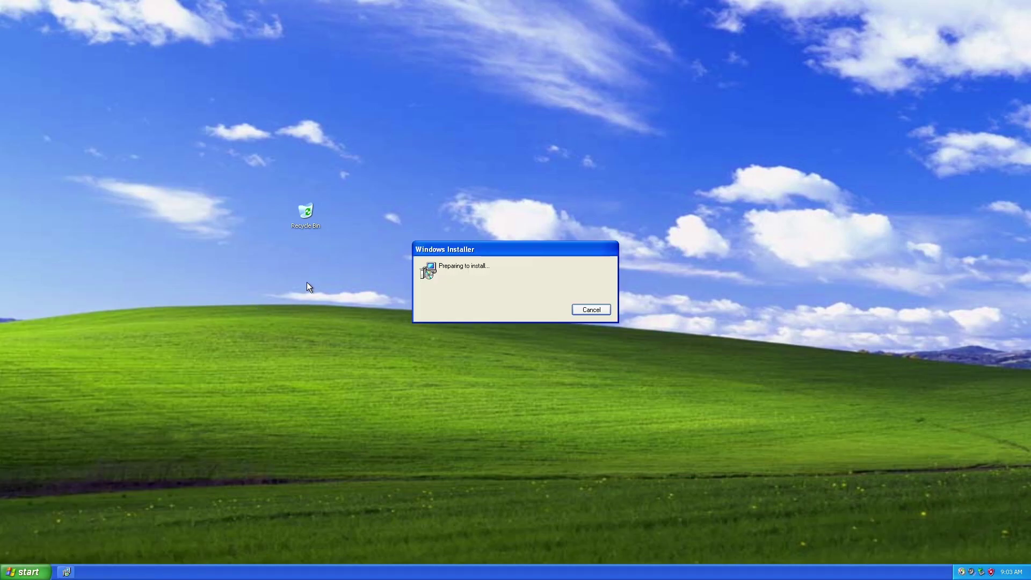
Step: Move the Recycle Bin to the lower-right corner of the desktop and dismiss the Windows XP tour balloon
left_click_drag(314, 219, 1020, 551)
left_click(795, 409)
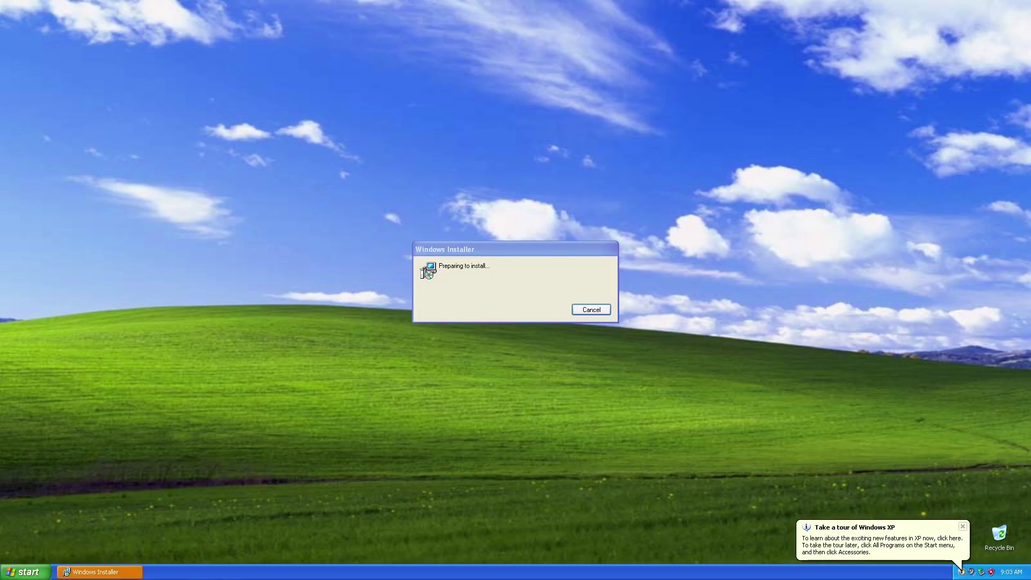
left_click(963, 527)
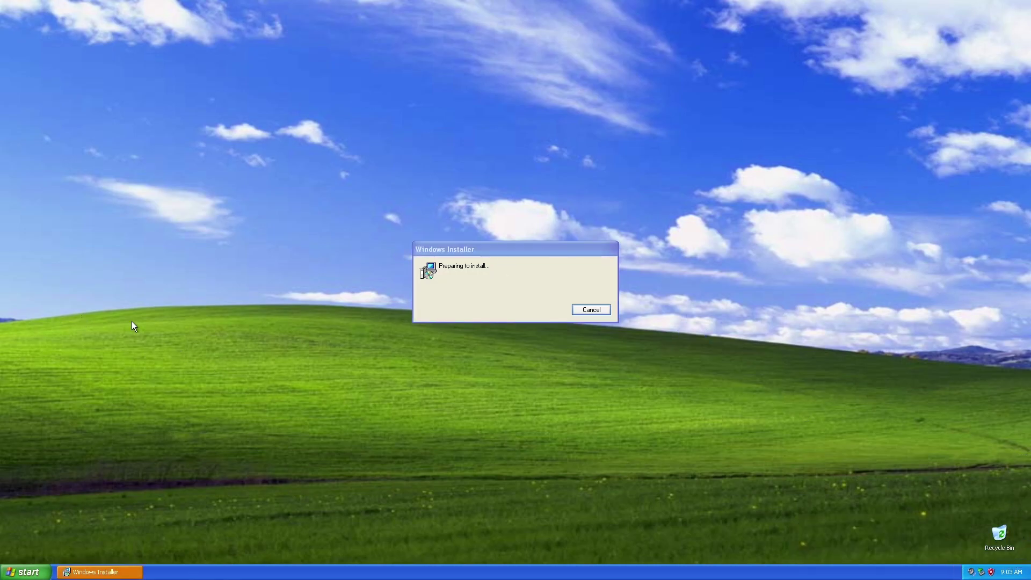
Step: Change the Windows XP style's color scheme to Olive Green in the display properties and apply it
right_click(164, 346)
left_click(190, 412)
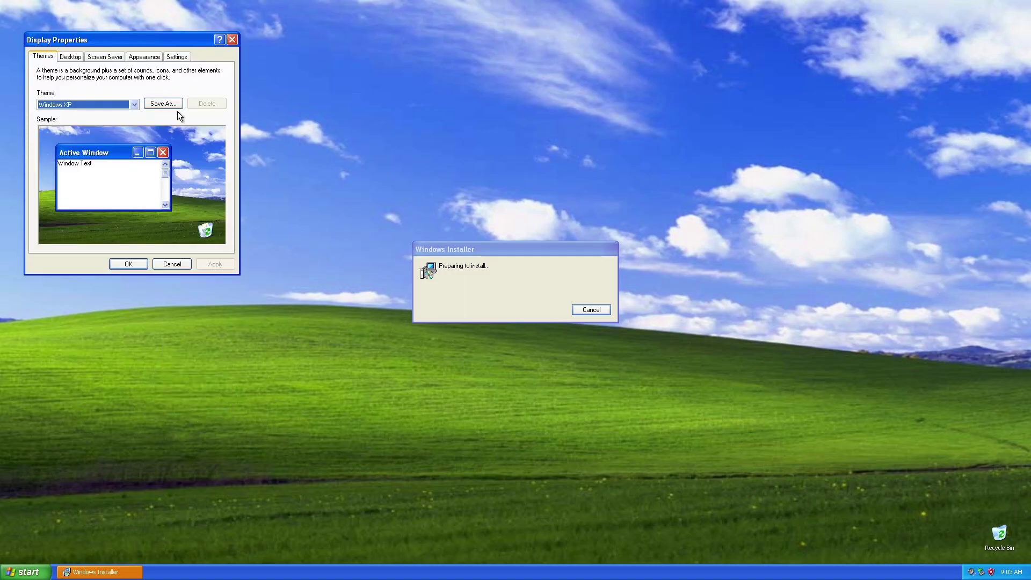
left_click_drag(103, 38, 202, 96)
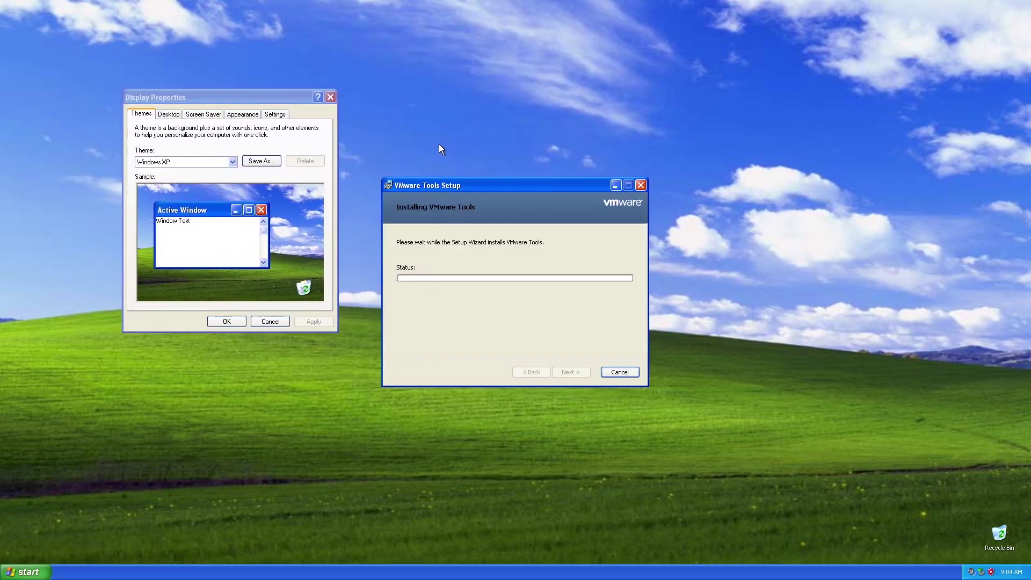
left_click(214, 114)
left_click(239, 114)
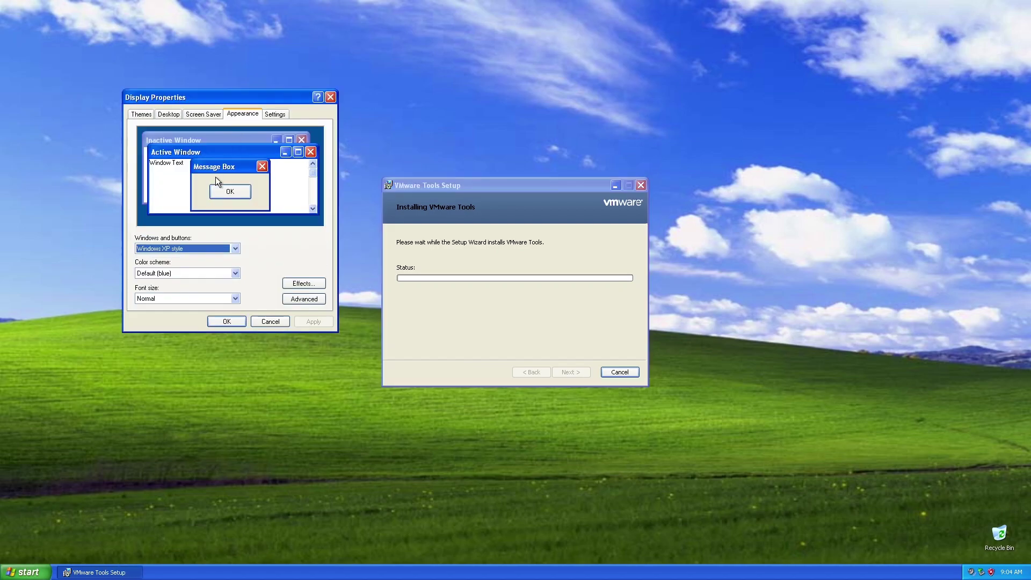
left_click(182, 276)
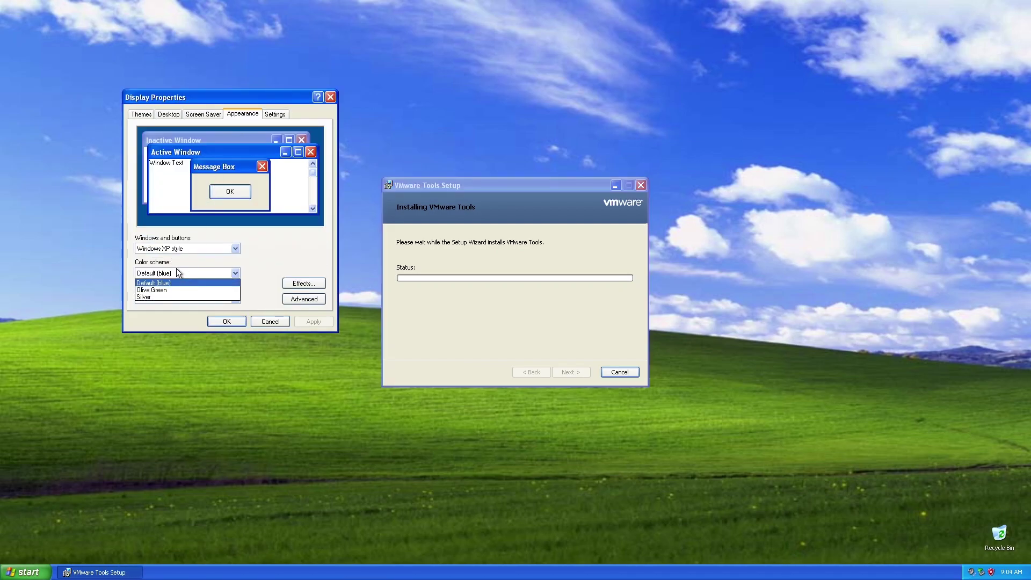
left_click(152, 291)
left_click(314, 321)
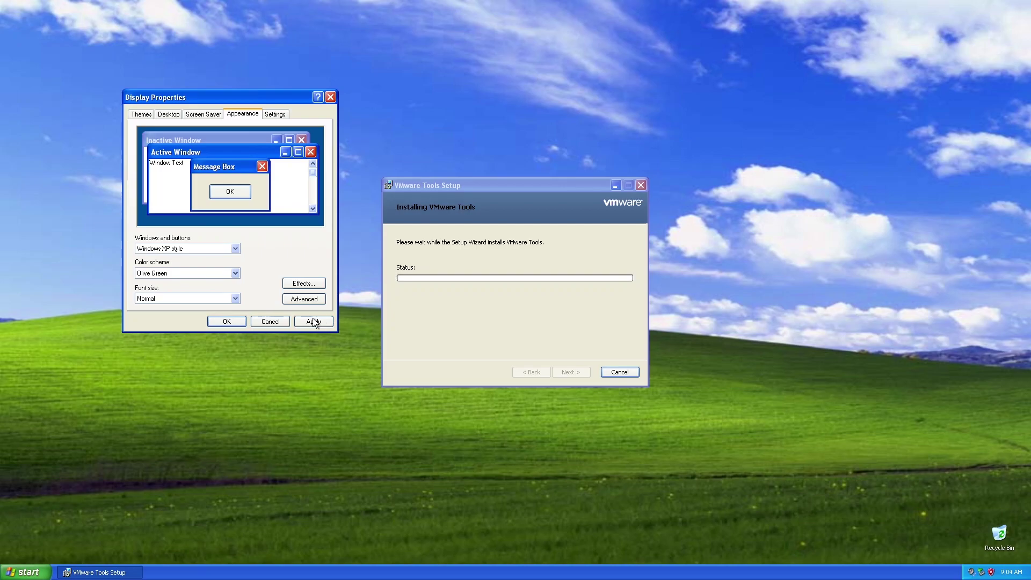
Step: Set the desktop background to Wind with the Stretch position, then apply it and close the display properties
left_click(169, 114)
scroll(224, 276, "down", 2)
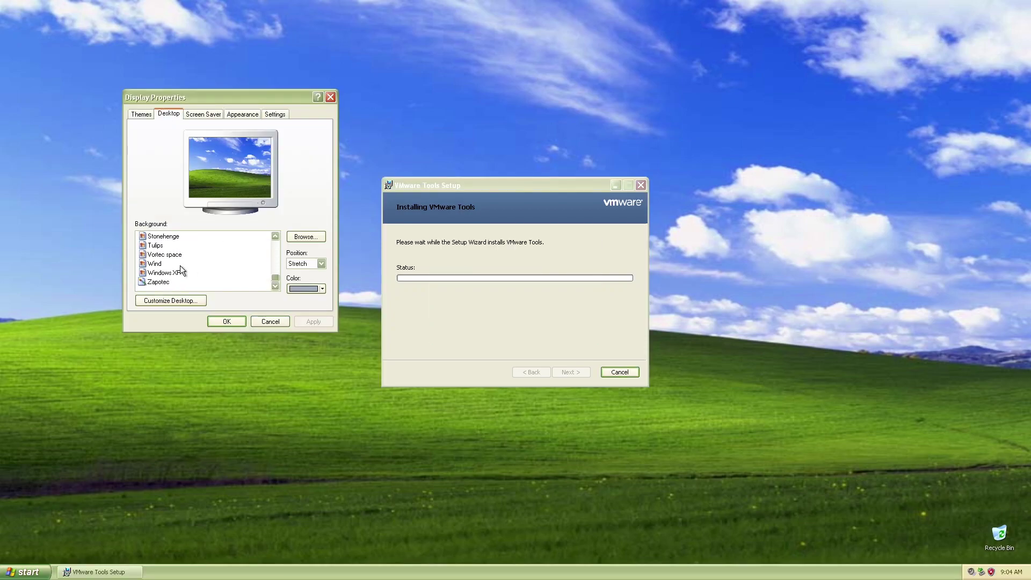
left_click(162, 264)
left_click(309, 264)
left_click(302, 285)
left_click(315, 321)
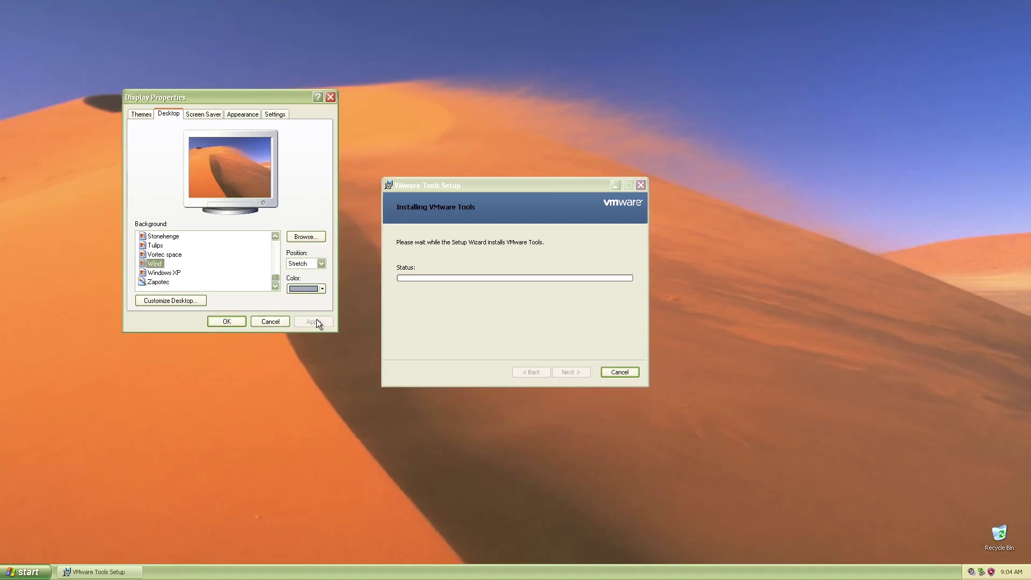
left_click(228, 321)
mouse_move(465, 185)
left_mouse_down()
mouse_move(498, 176)
mouse_move(468, 181)
left_mouse_up()
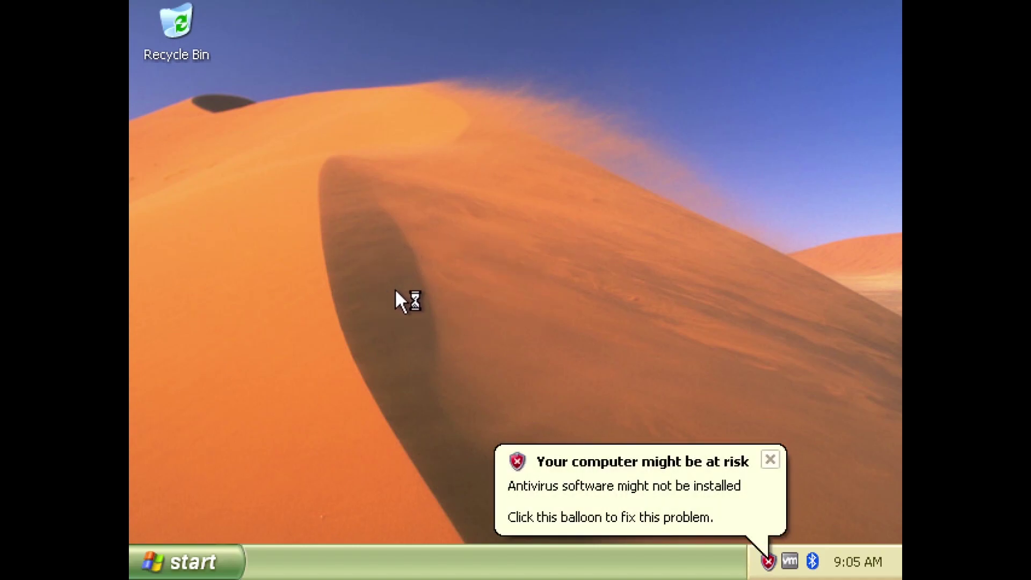
Step: Dismiss the antivirus warning balloon and check the virtual machine's Autosize display options
left_click(773, 459)
mouse_move(285, 5)
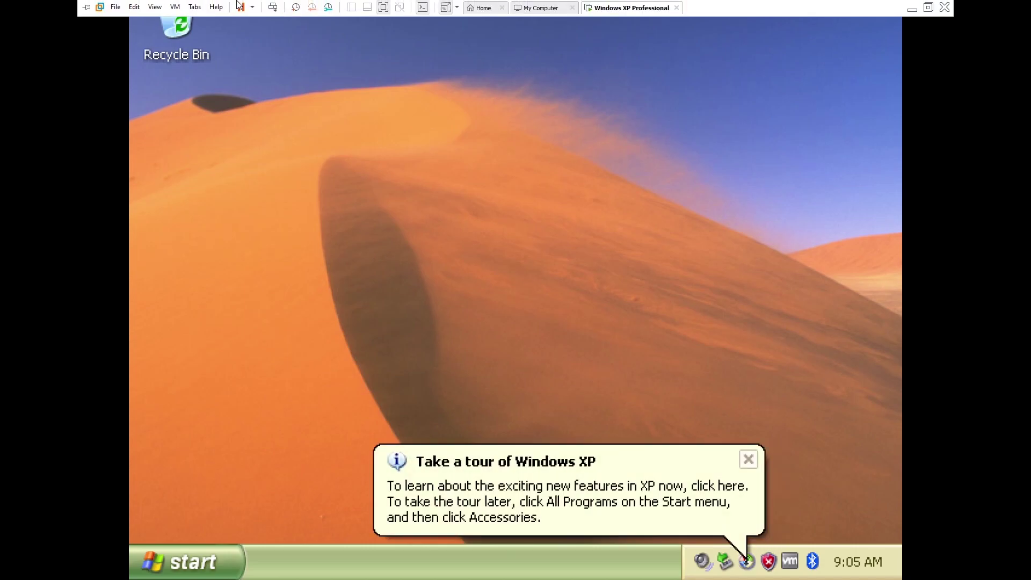
left_click(155, 7)
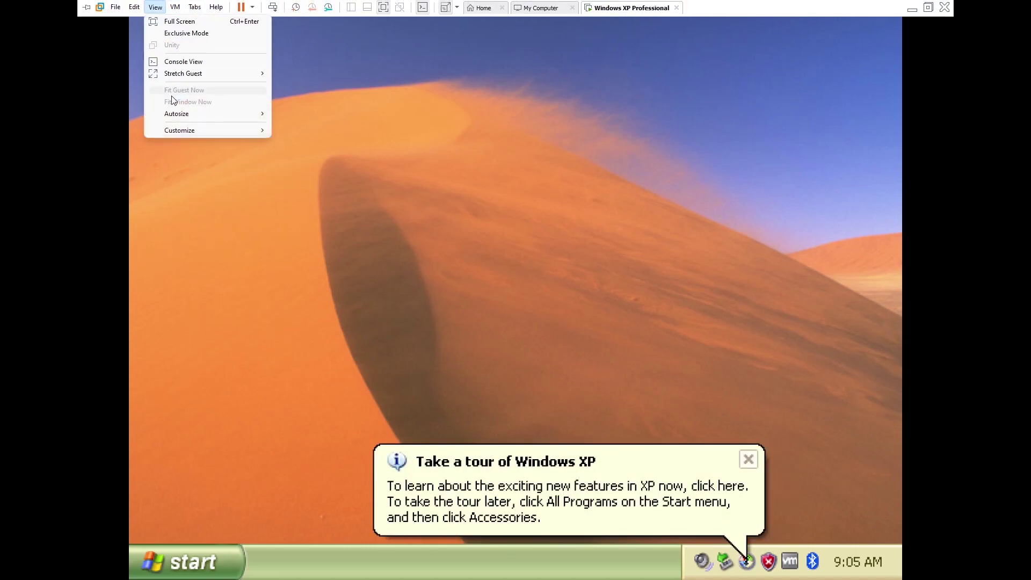
mouse_move(193, 115)
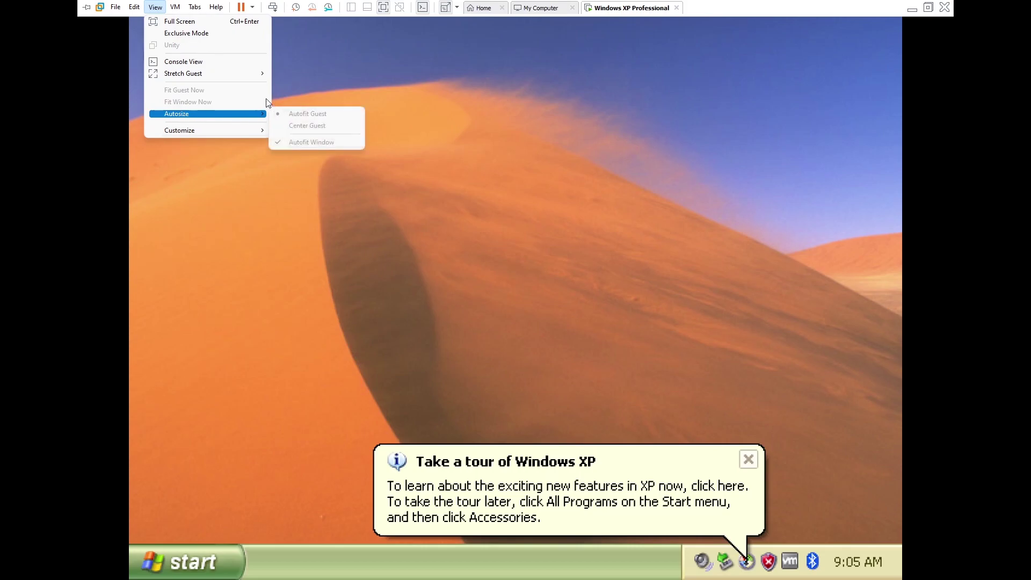
left_click(646, 133)
Step: Set the screen resolution to 3840 by 2400 pixels in the display properties, keep it and dismiss the Windows XP tour balloon
right_click(646, 133)
left_click(524, 58)
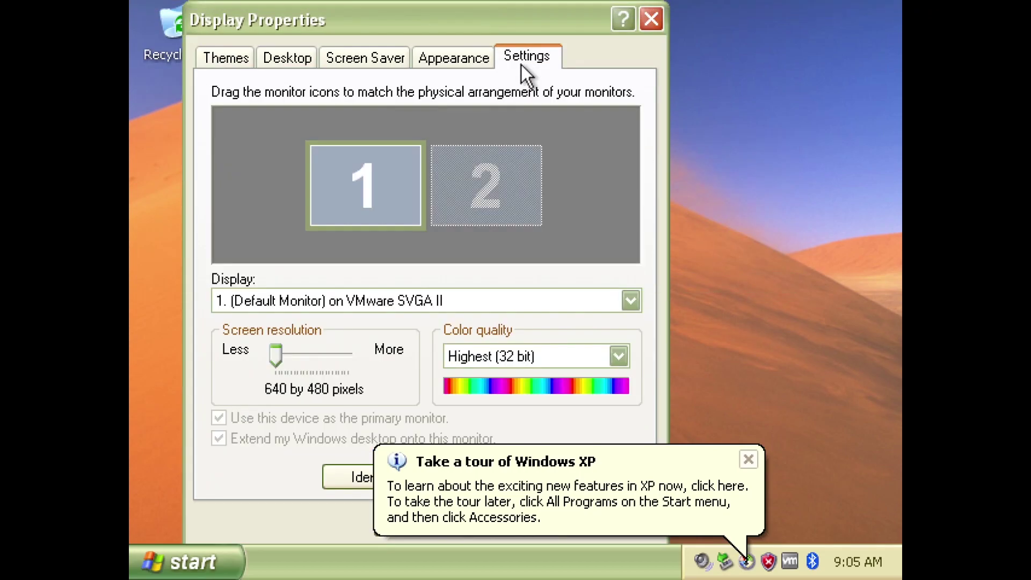
left_click_drag(272, 347, 362, 357)
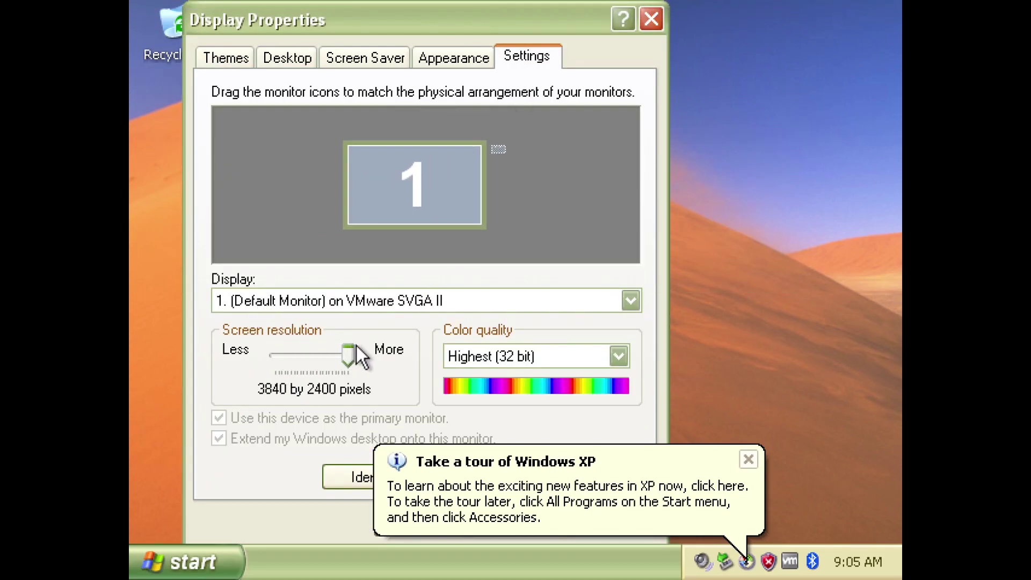
left_click(752, 455)
left_click(573, 515)
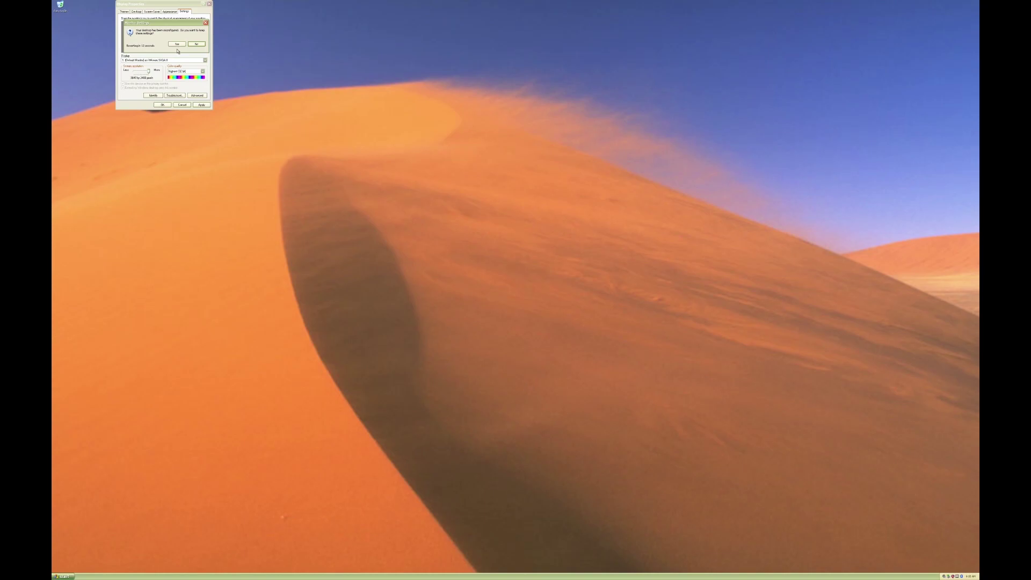
left_click(177, 44)
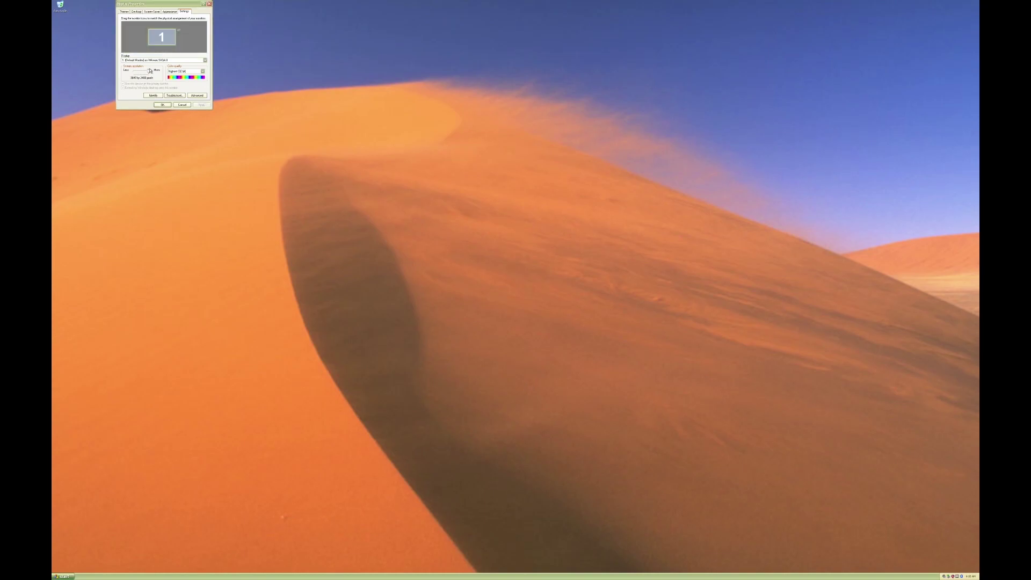
Step: Lower the screen resolution slightly to a widescreen size, apply it and keep the setting
left_click_drag(149, 73, 149, 74)
left_click(201, 105)
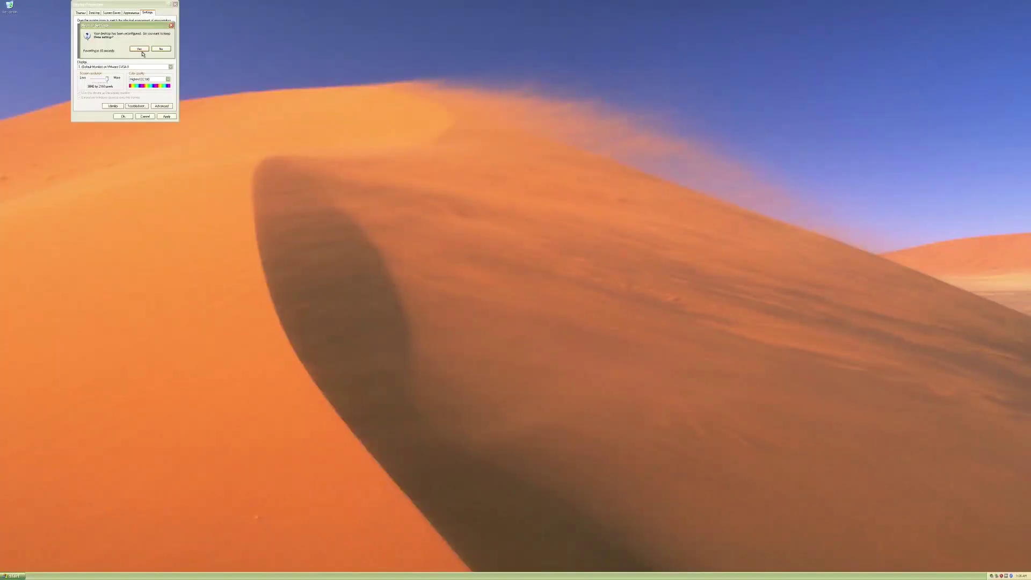
left_click(140, 49)
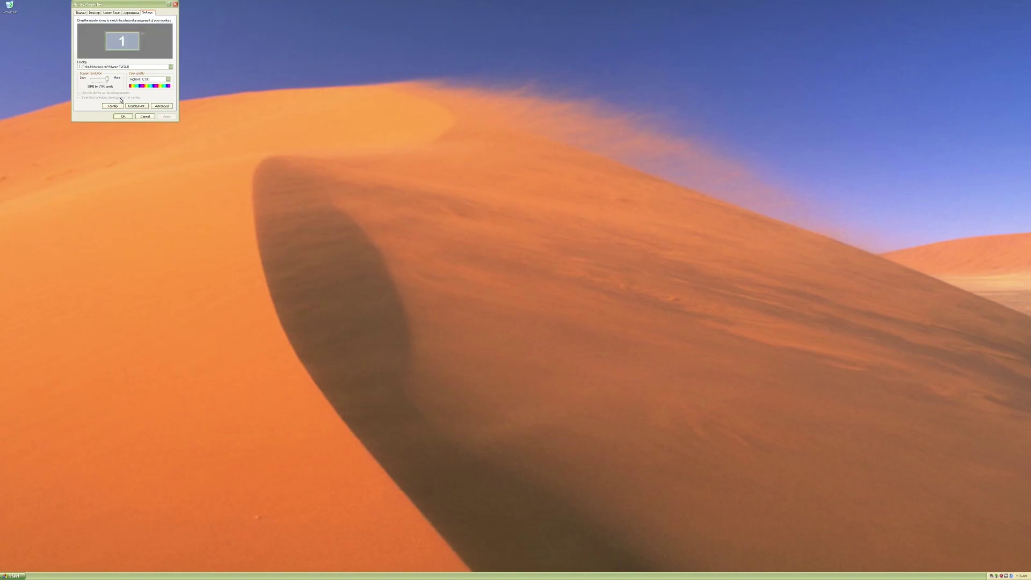
Step: Set the screen resolution to 1920 by 1080 pixels, keep it and close the display properties
left_click_drag(109, 81, 102, 83)
left_click(166, 116)
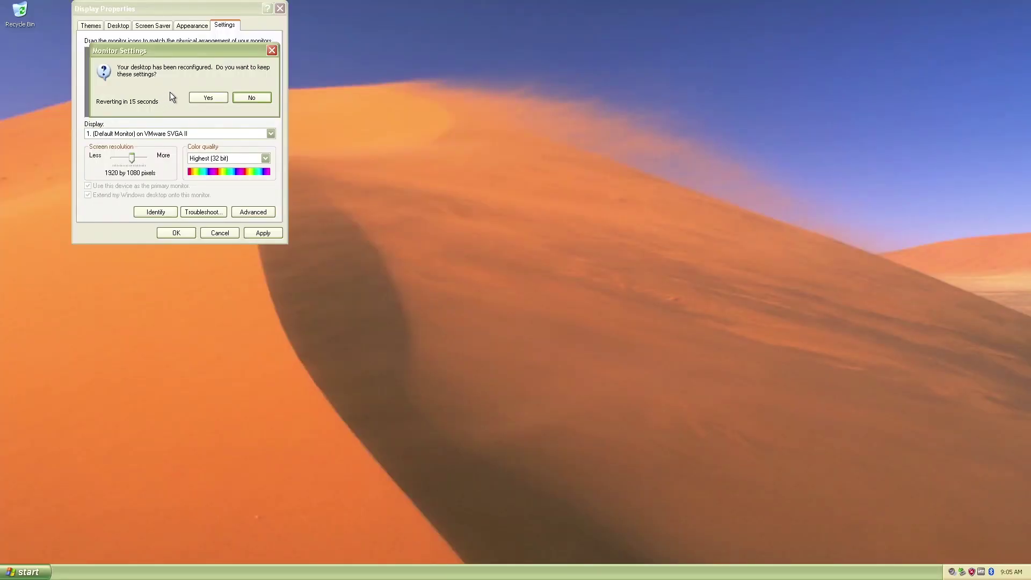
left_click(215, 97)
left_click_drag(142, 10, 396, 174)
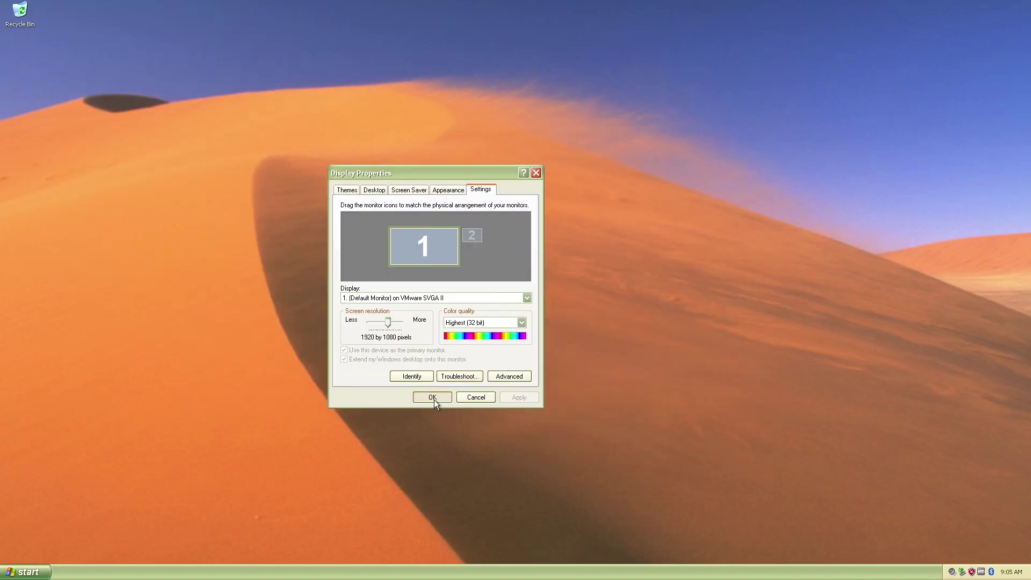
left_click(434, 399)
Step: Run winver to check the Windows version information, and close the About Windows dialog
key("super+r")
type("winver")
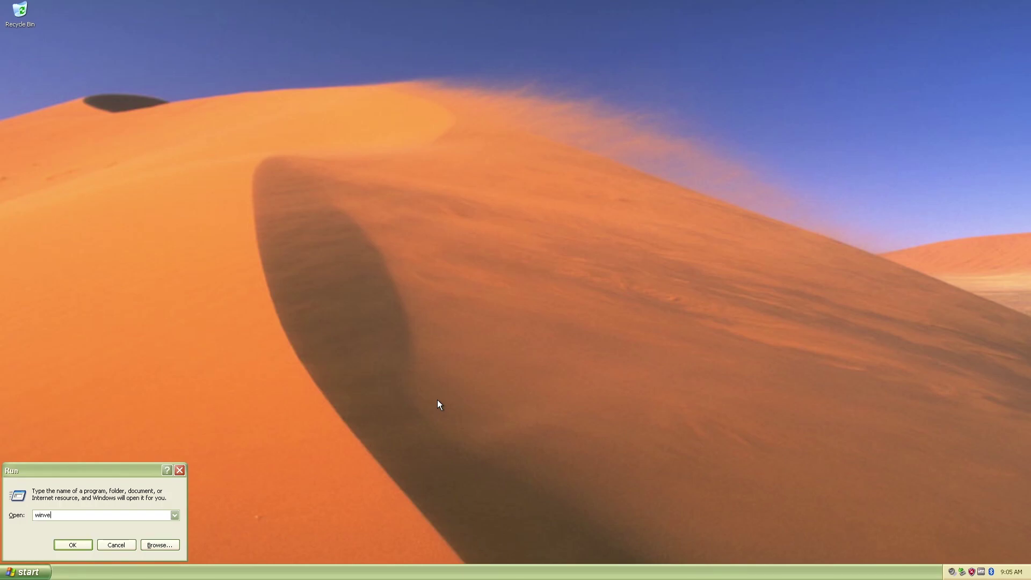
key("Return")
left_click_drag(127, 34, 369, 99)
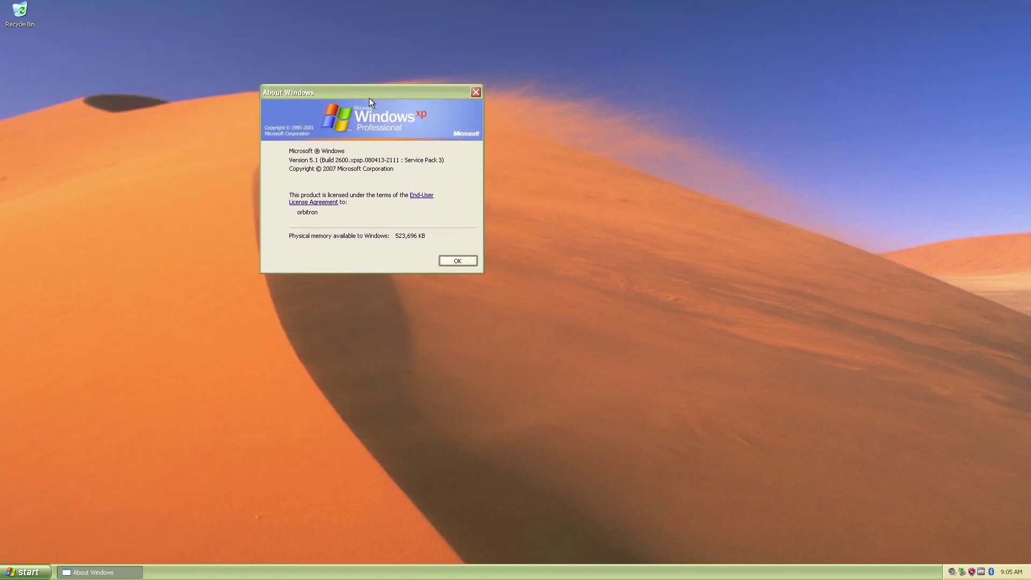
left_click(469, 263)
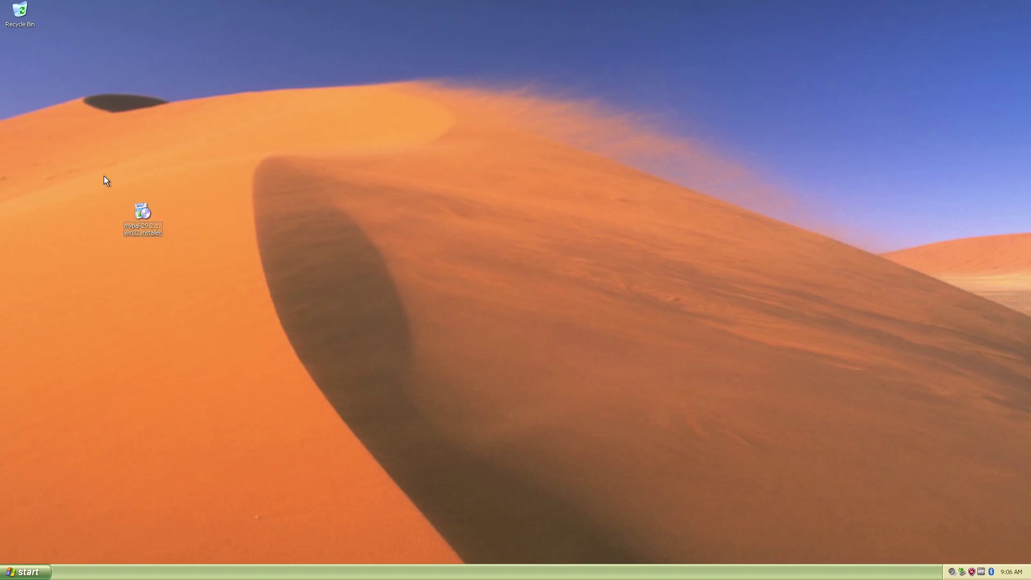
Step: Install the Mypal browser from the installer on the desktop with the Standard setup type, and launch it
double_click(154, 231)
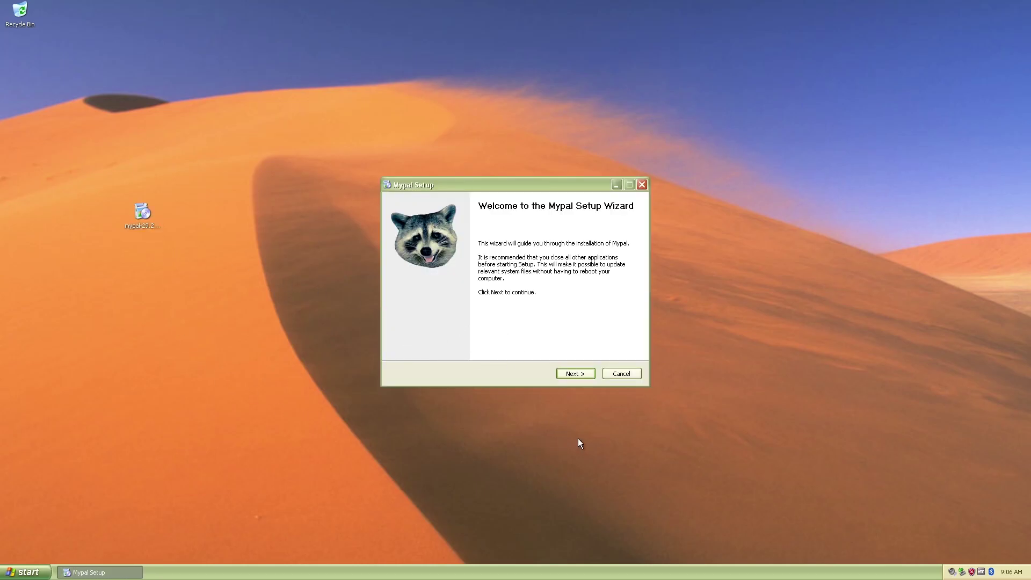
left_click(557, 372)
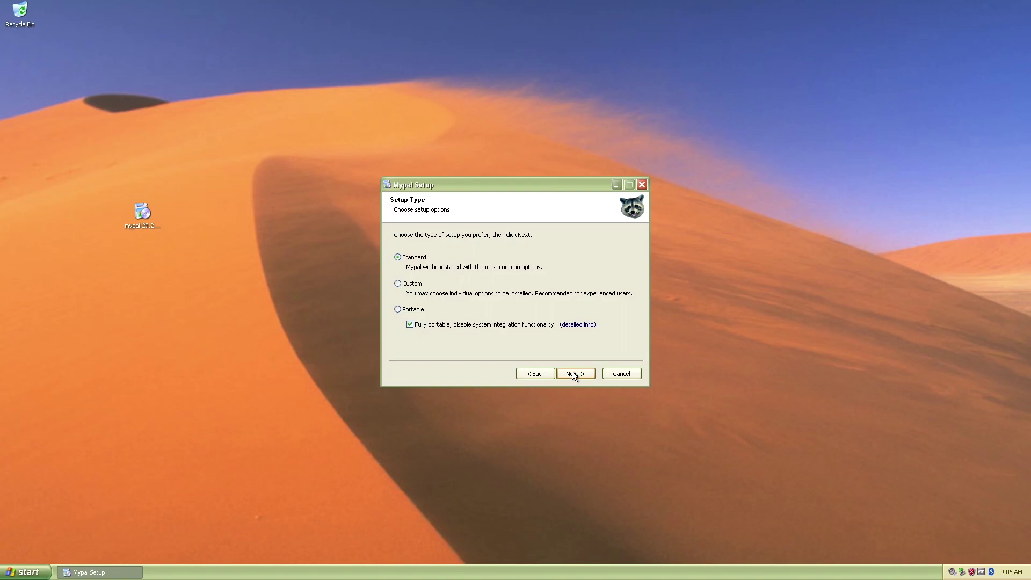
left_click(573, 374)
left_click(573, 372)
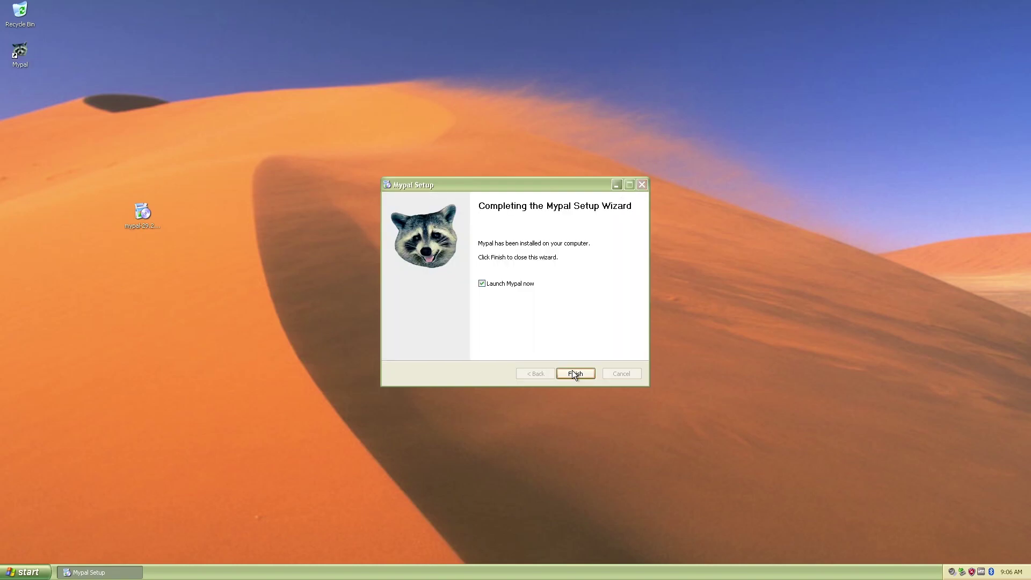
left_click(570, 371)
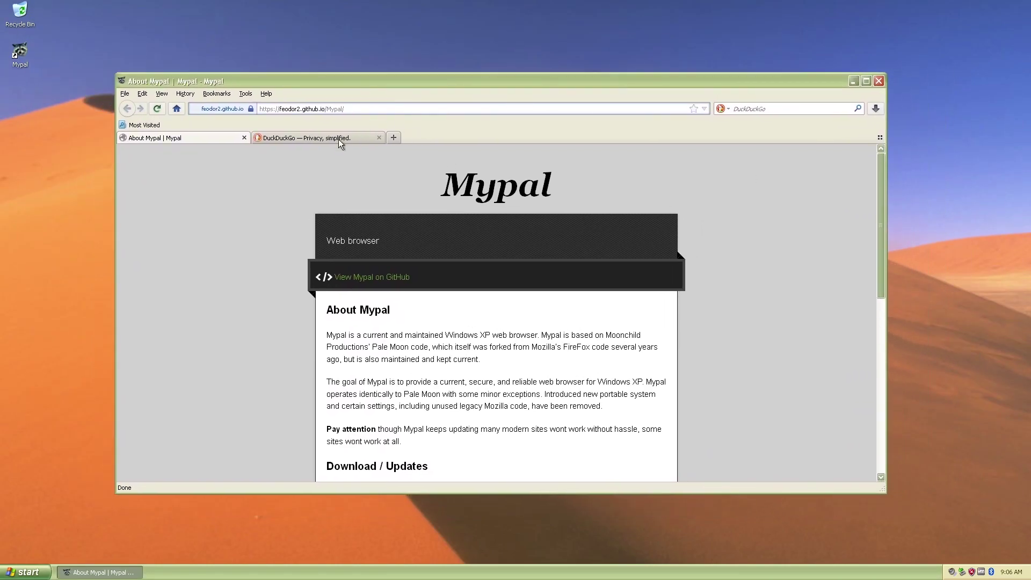
Step: Check the browser's version information in the About Mypal dialog and close it
left_click(267, 93)
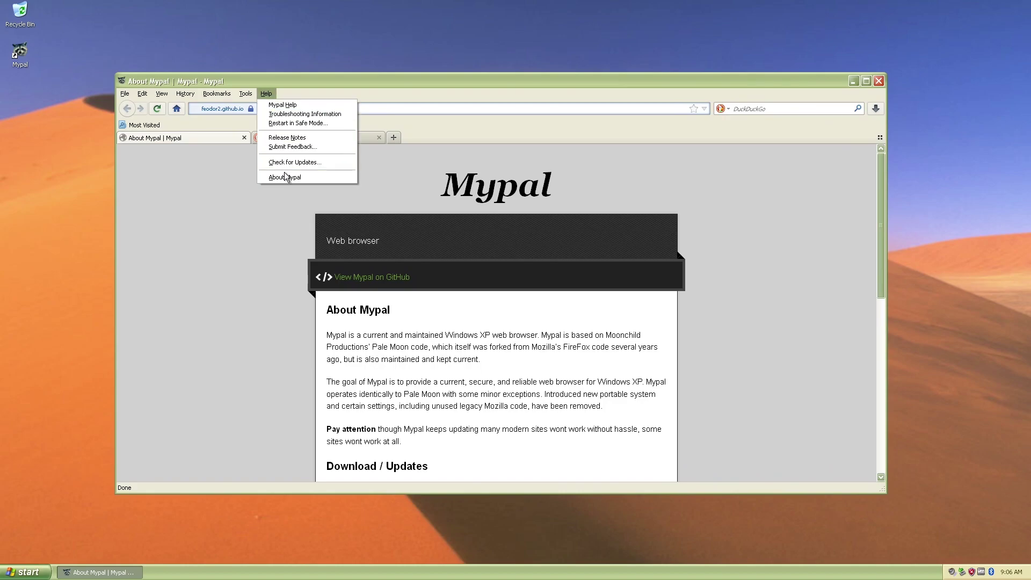
left_click(284, 176)
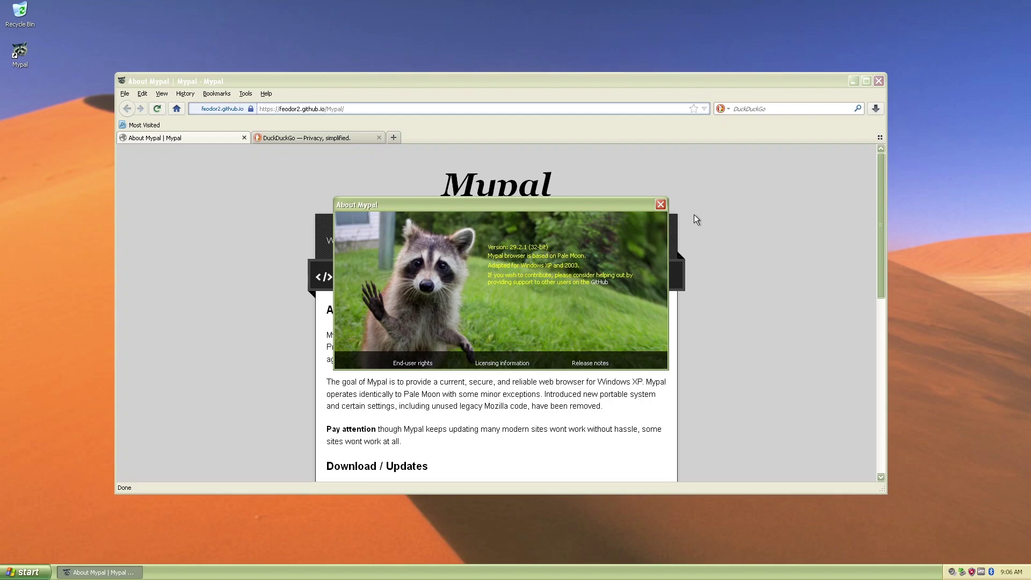
left_click(662, 204)
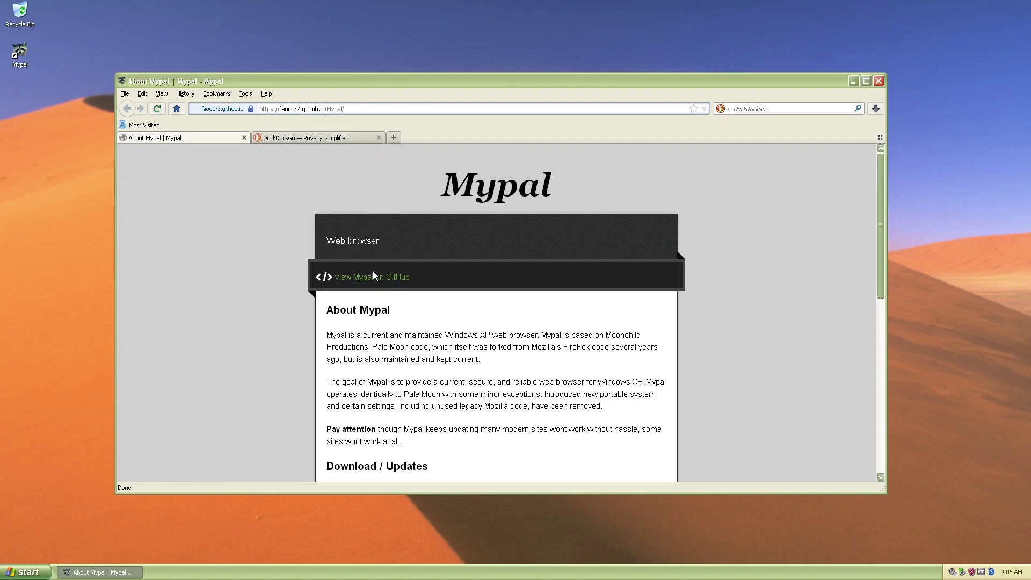
Step: Go to youtube.com/orbitron in the Mypal browser
left_click(403, 107)
type("youtube.com")
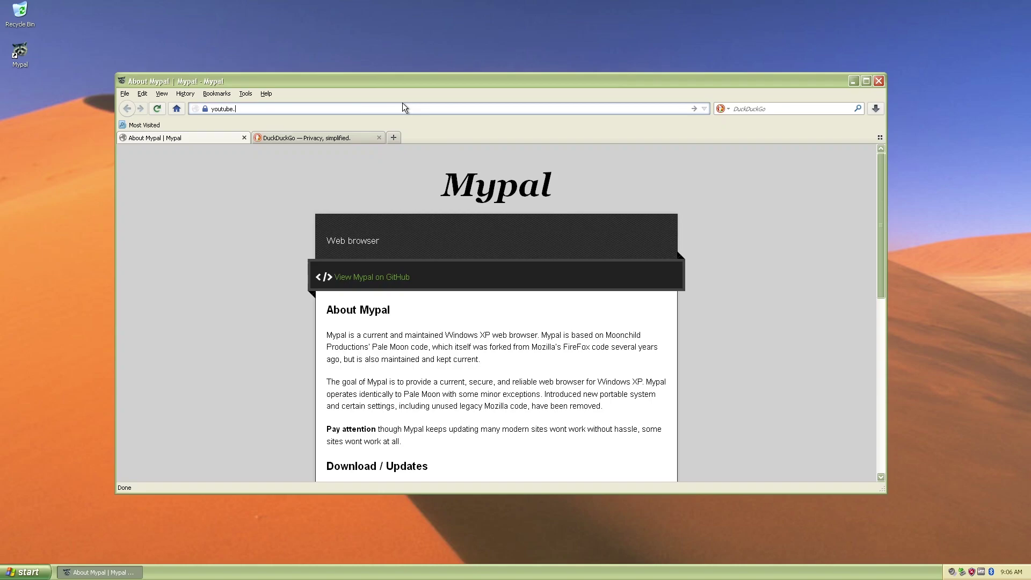
type("/orbitron")
key("Return")
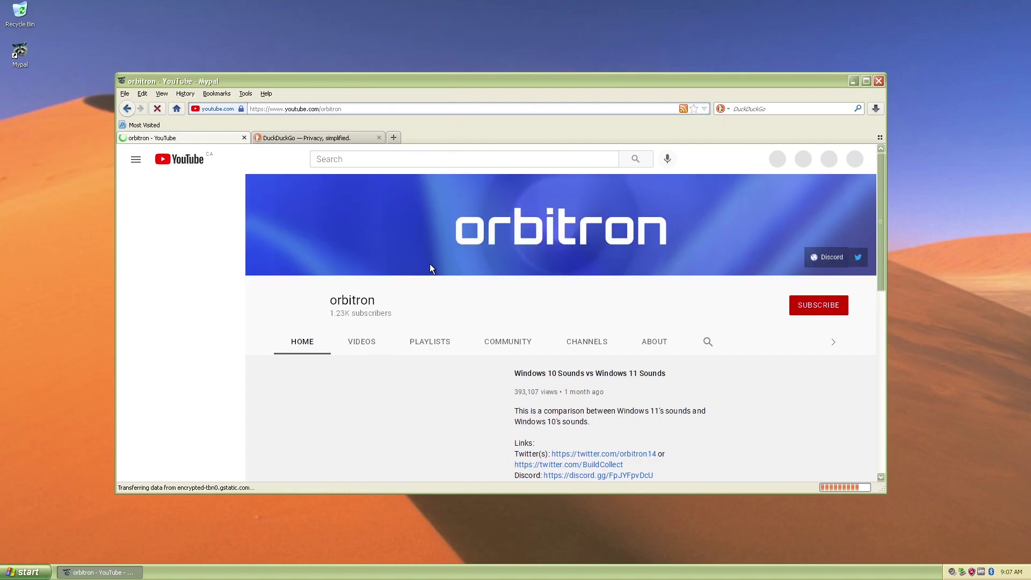
Step: Look through the YouTube channel's popular uploads and recent uploads, and return to the channel banner
scroll(482, 300, "down", 3)
scroll(487, 298, "down", 2)
left_click(489, 298)
scroll(497, 293, "down", 2)
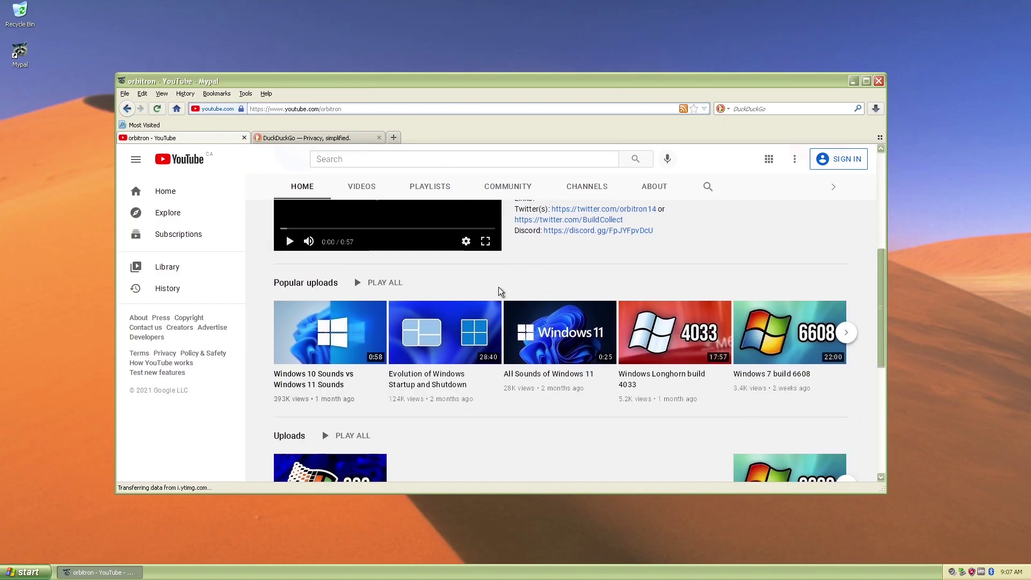
scroll(497, 293, "down", 1)
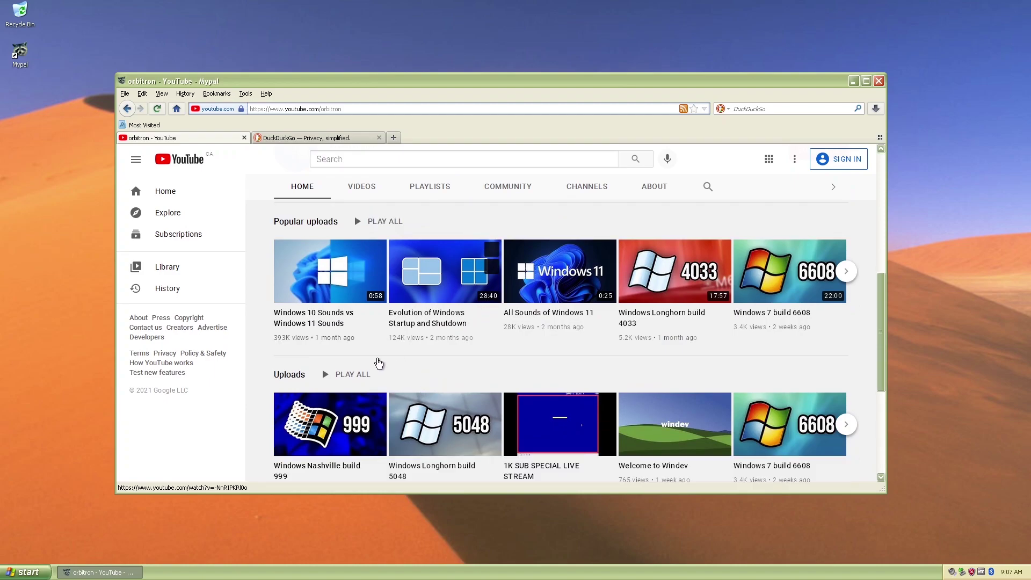
scroll(270, 394, "down", 2)
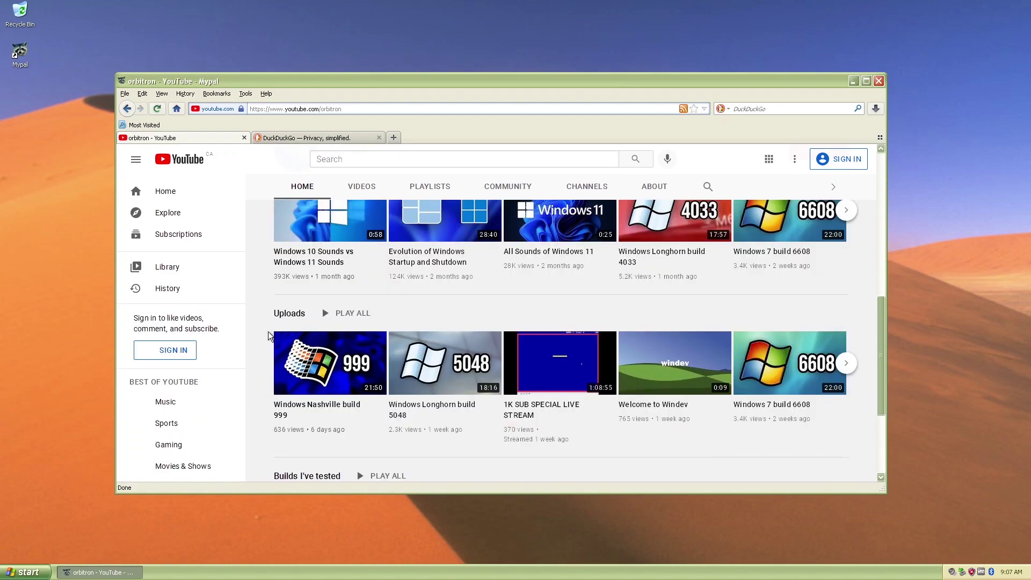
scroll(269, 331, "up", 4)
scroll(269, 331, "up", 5)
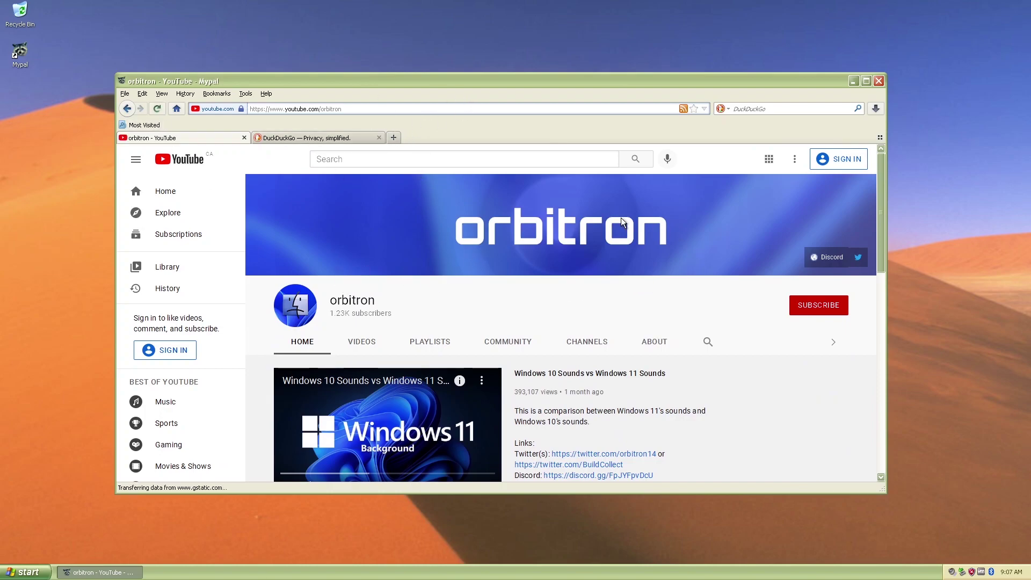
Step: Browse the Twitter profile linked on the channel banner, and close its tab and the DuckDuckGo tab
left_click(857, 259)
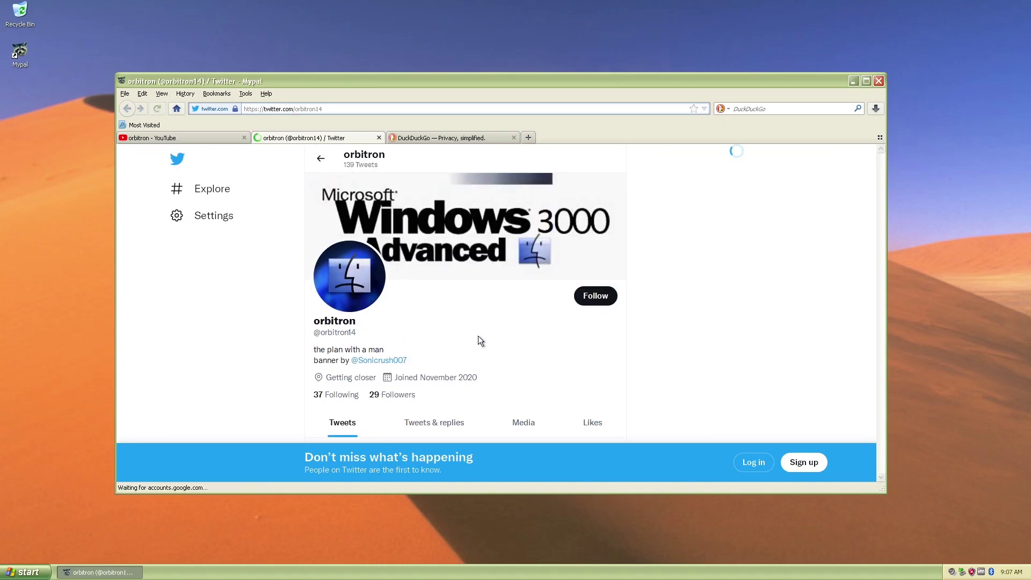
scroll(479, 339, "down", 2)
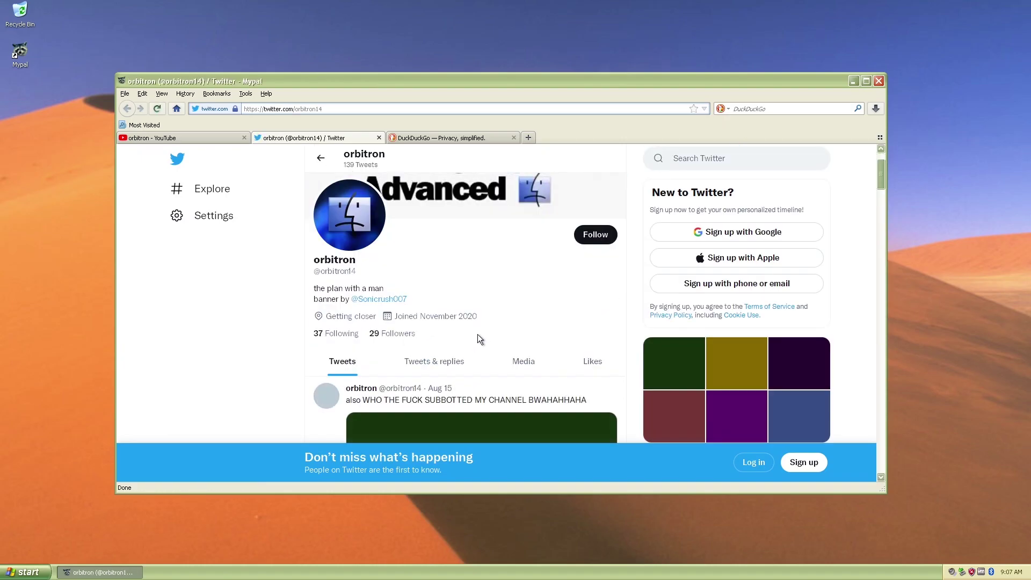
scroll(501, 324, "down", 4)
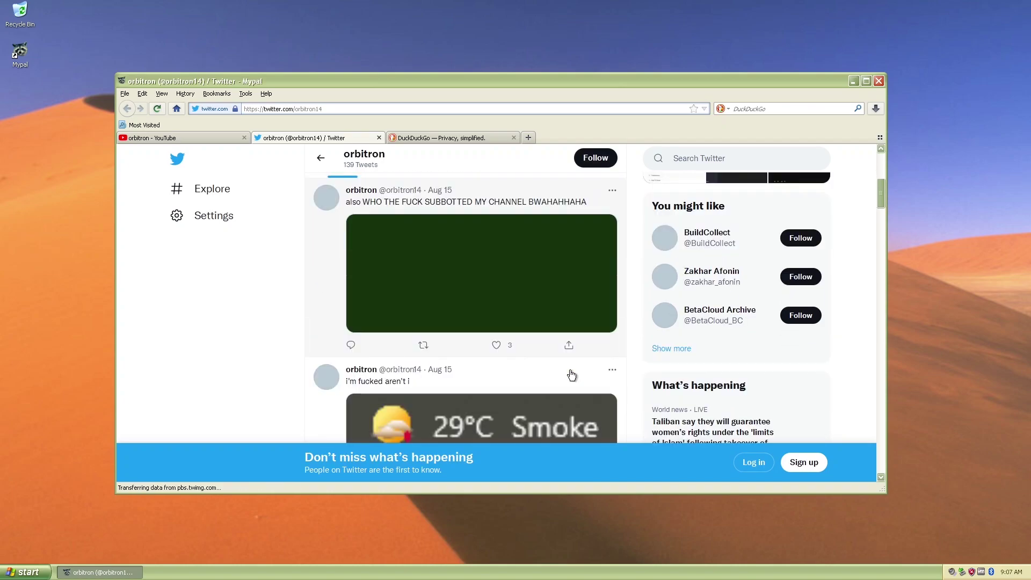
scroll(572, 375, "up", 5)
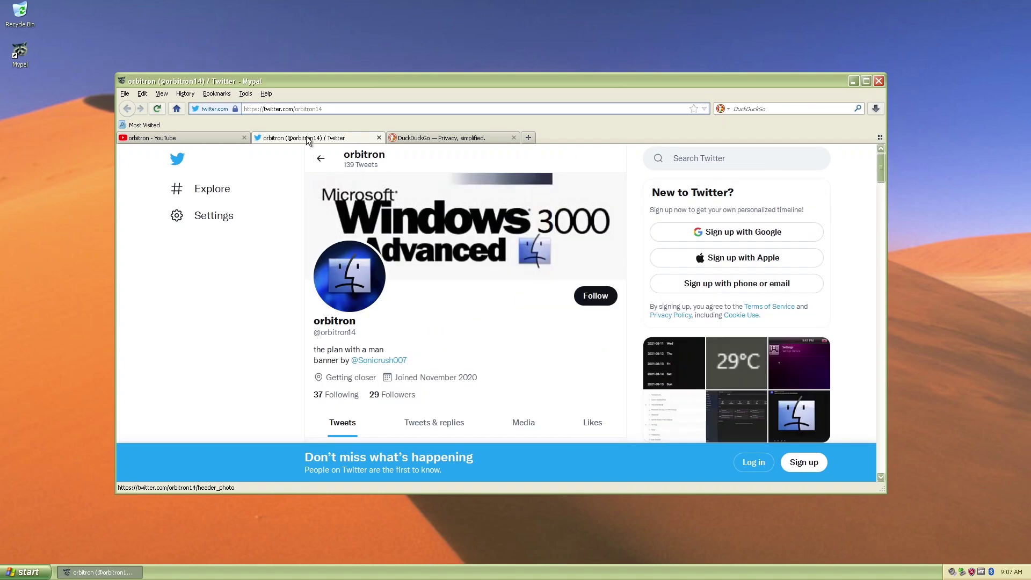
middle_click(307, 137)
middle_click(306, 136)
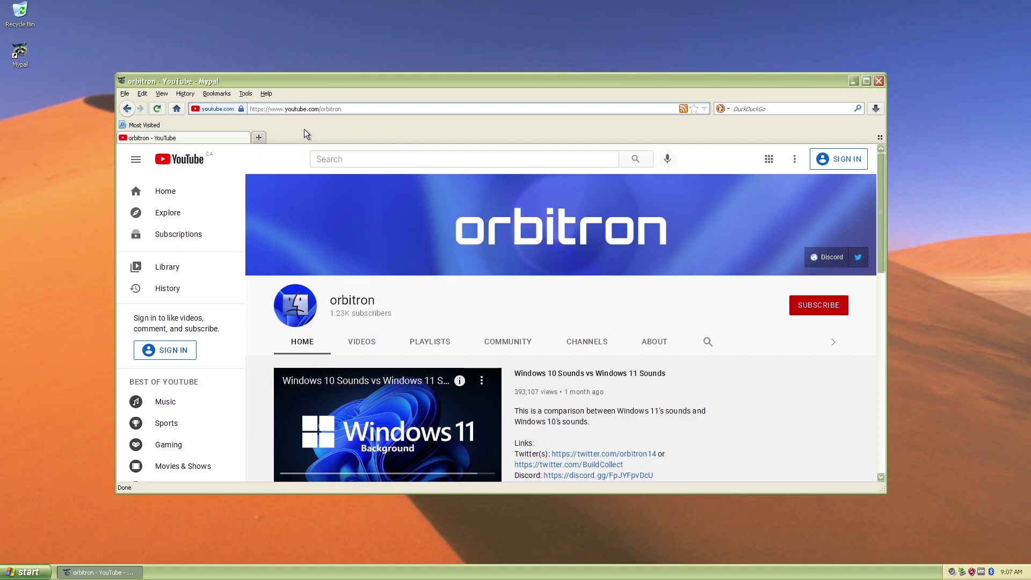
Step: Search the web for "internet explorer 8 for windows xp" and open the OldVersion.com result for Internet Explorer 8.0 (XP)
left_click(315, 110)
type("inter")
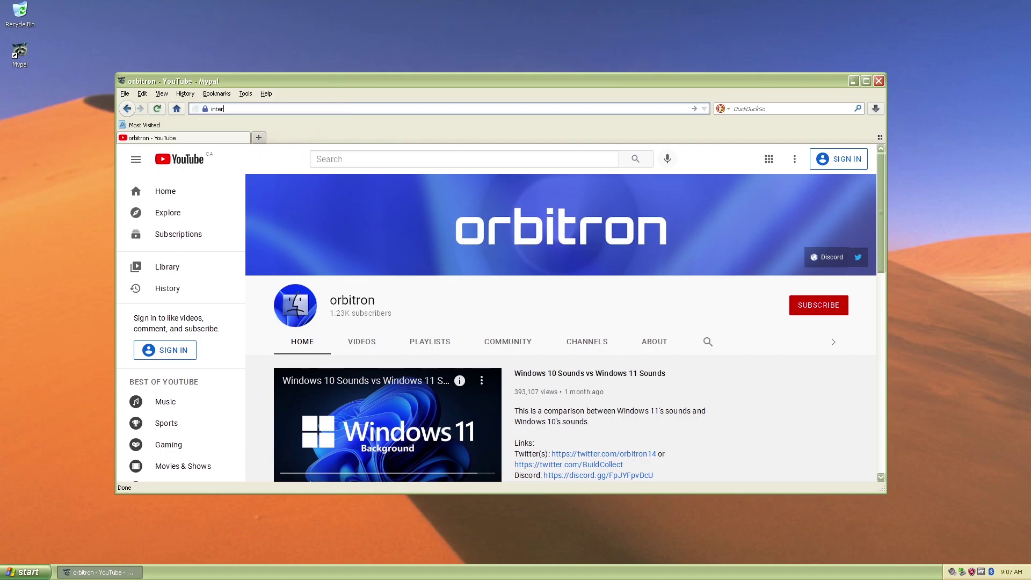
type("net explorer 8 for windows xp")
key("Return")
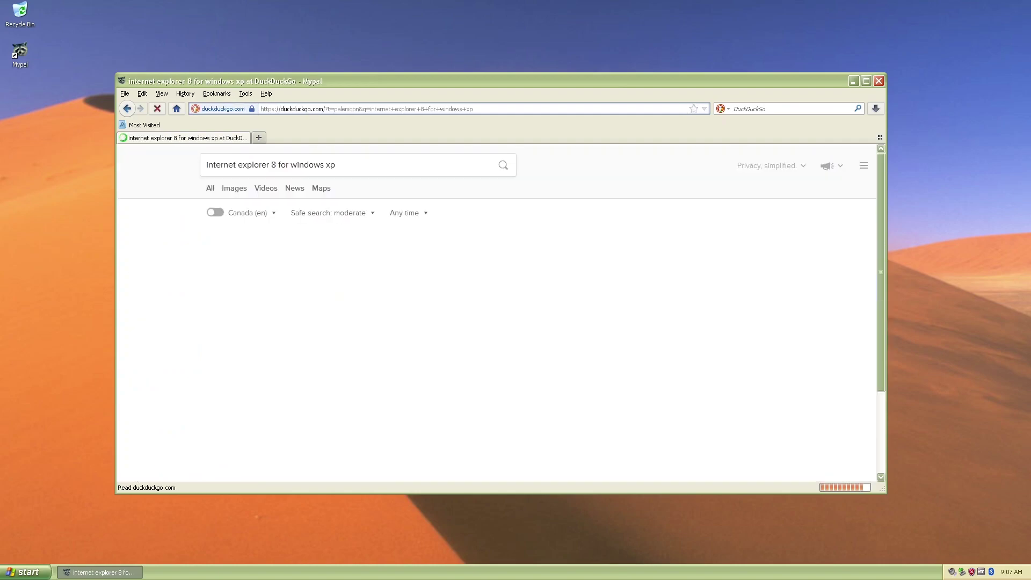
left_click(309, 244)
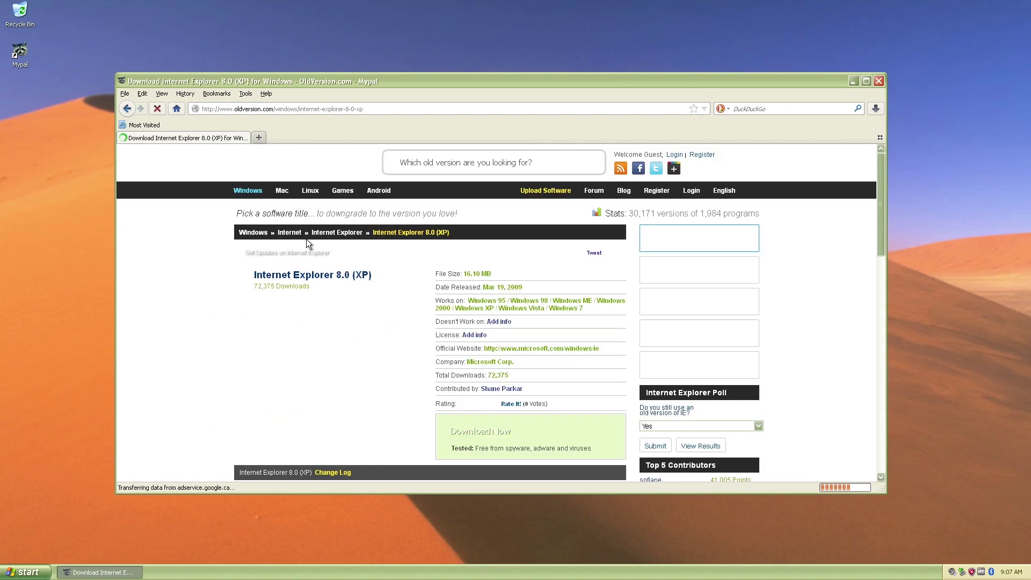
Step: Try to download Internet Explorer 8.0 (XP) from OldVersion.com, and return to its download page
scroll(488, 330, "down", 2)
left_click(516, 377)
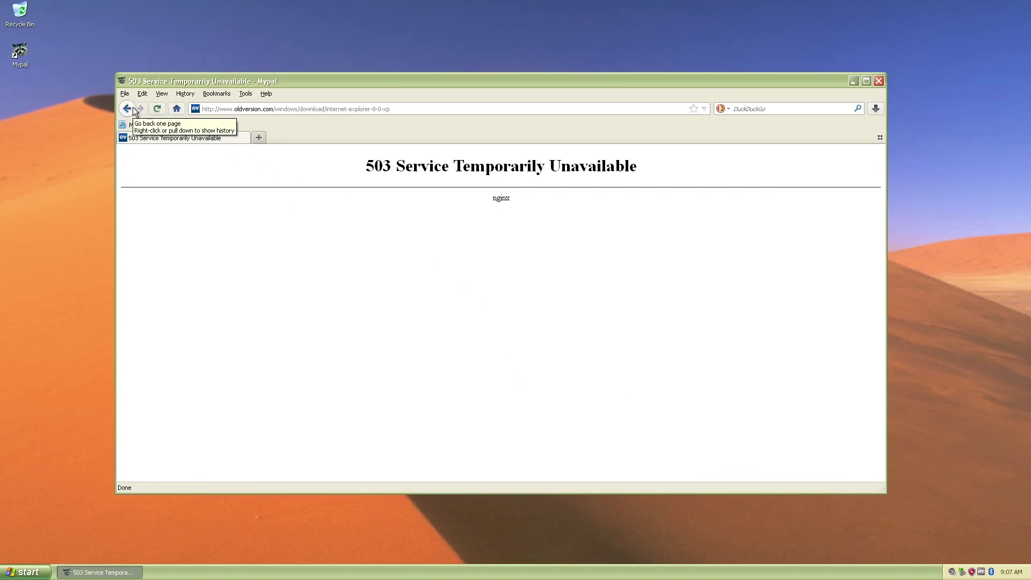
left_click(132, 108)
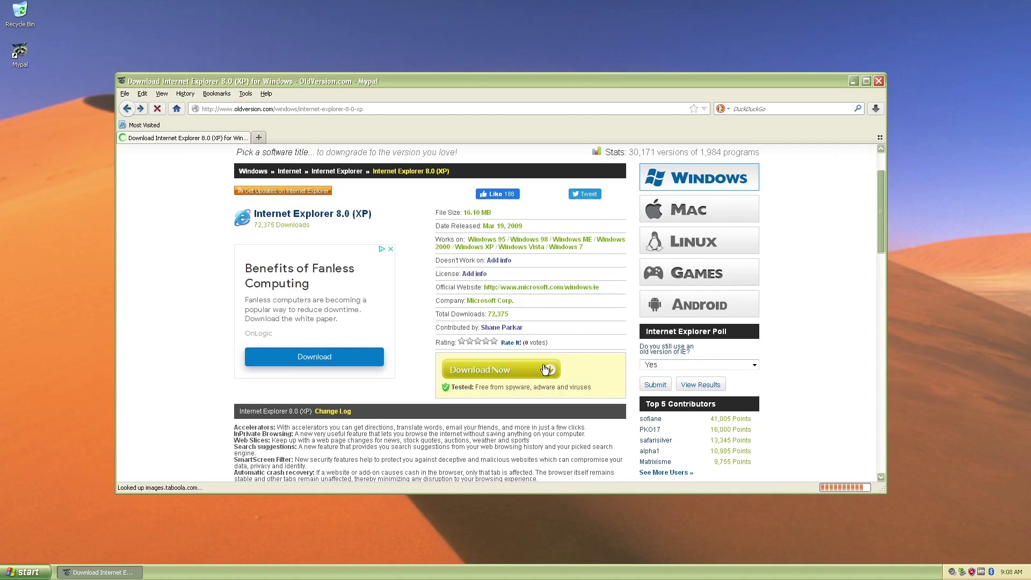
Step: Download IE8-WindowsXP-x86-ENU.exe from OldVersion.com to the desktop, and dismiss the duplicate download prompt
scroll(376, 247, "down", 6)
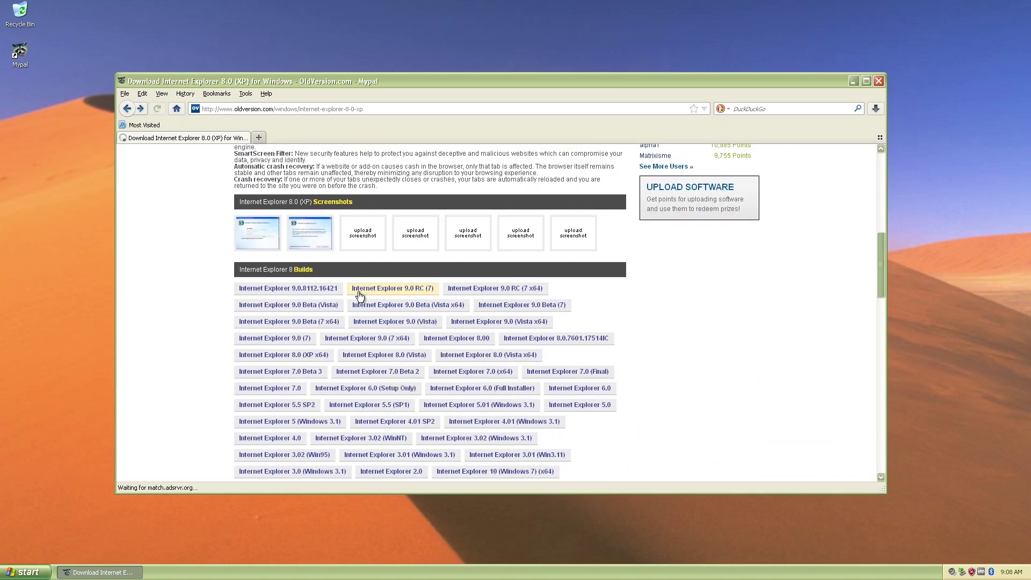
scroll(359, 293, "up", 6)
left_click(470, 440)
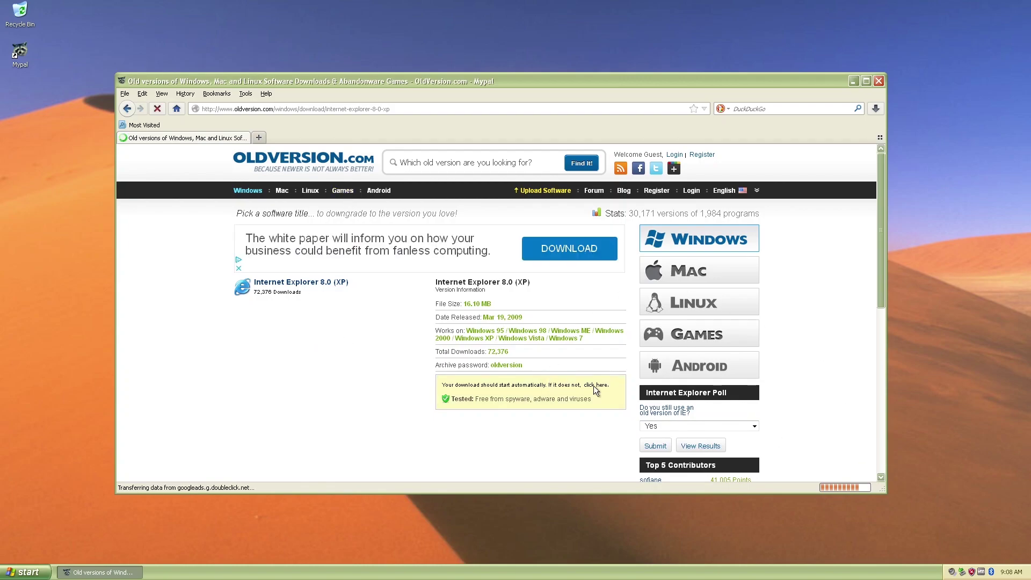
left_click(594, 387)
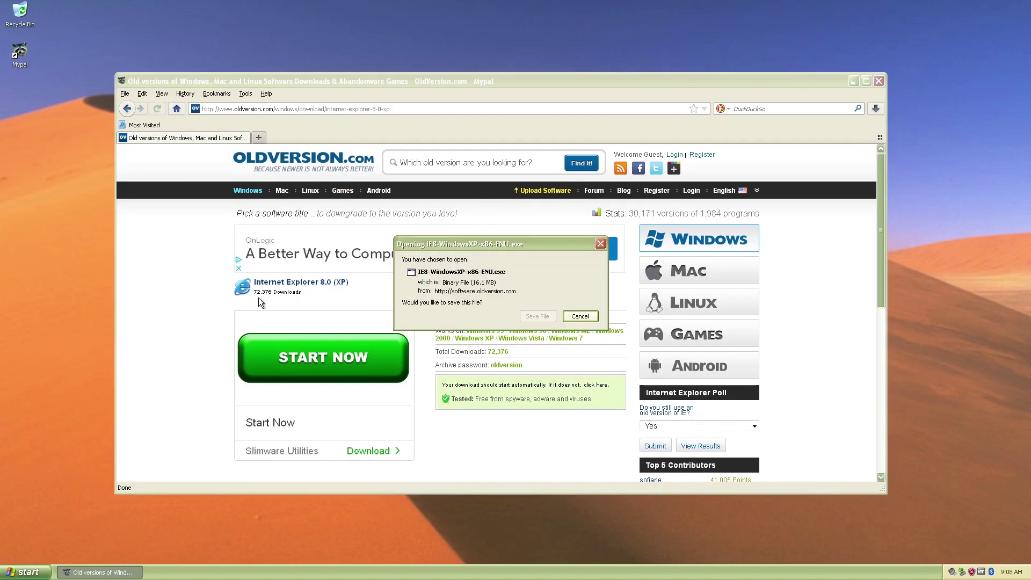
left_click(531, 317)
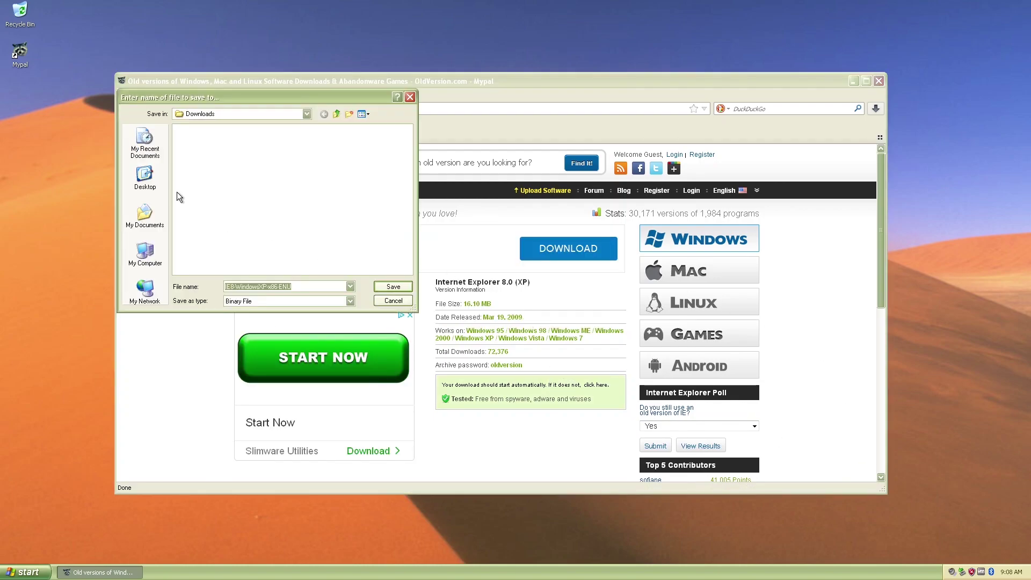
left_click(146, 171)
left_click(382, 286)
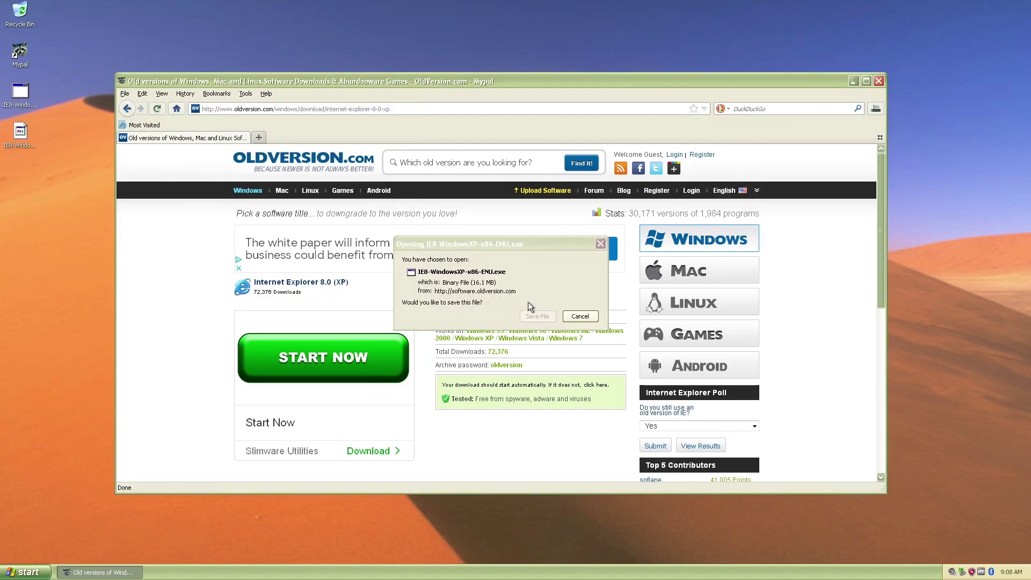
left_click(580, 316)
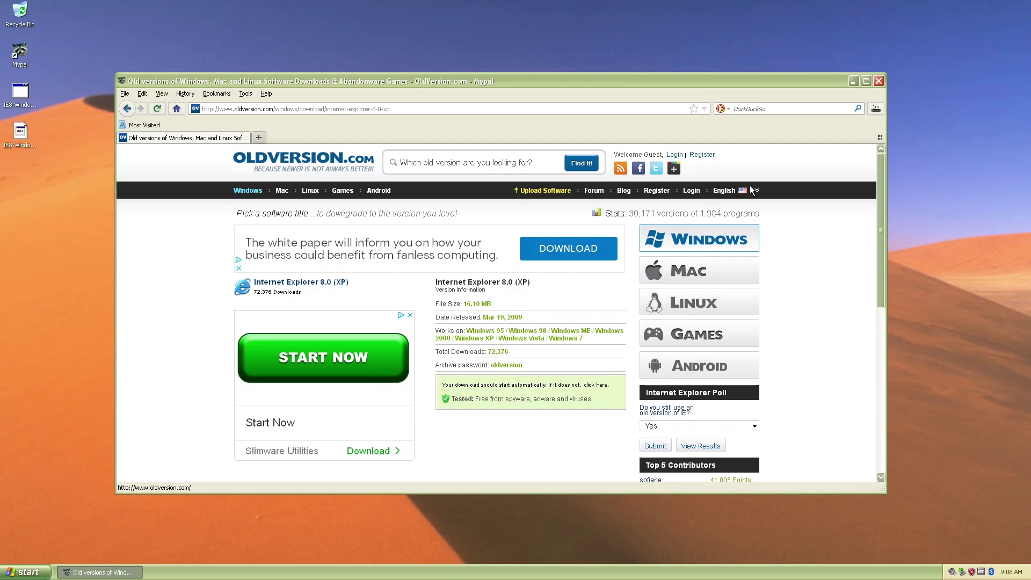
Step: Open the downloaded IE8-WindowsXP-x86-ENU.exe installer from the browser's download list
left_click(872, 111)
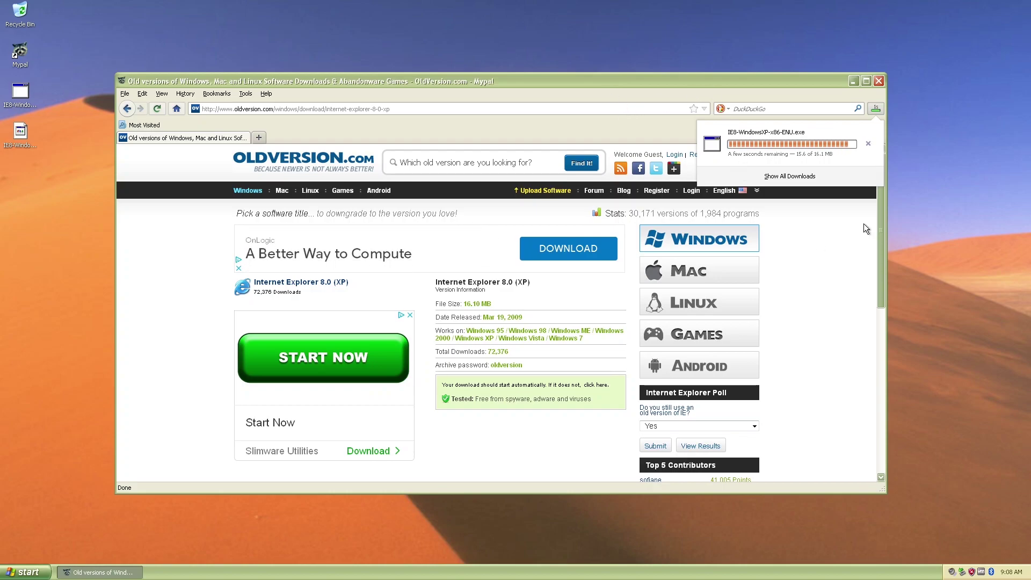
double_click(819, 142)
left_click(532, 297)
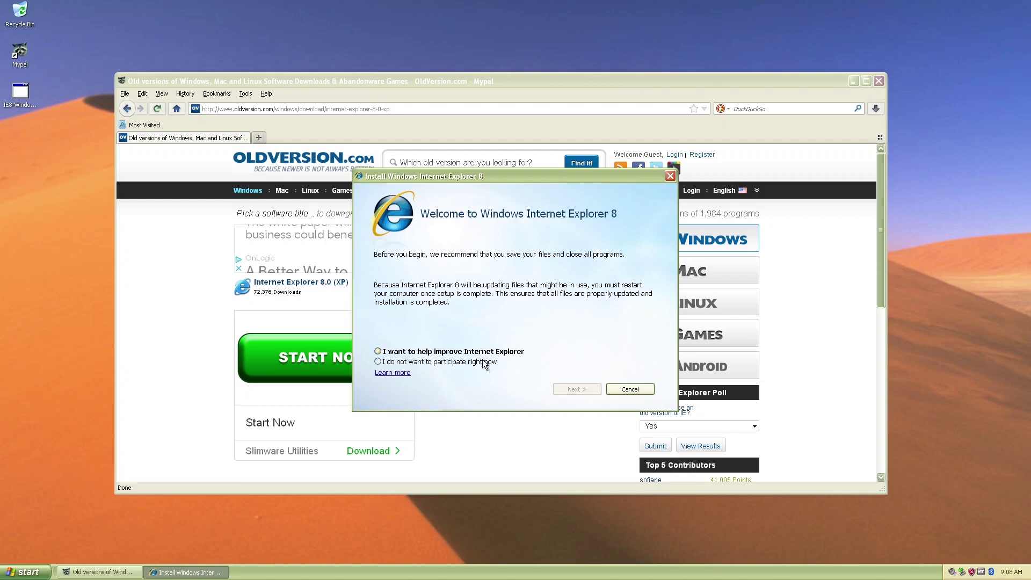
Step: Install Internet Explorer 8 without participating in its improvement program, leave update installation enabled, and restart the computer
left_click(451, 360)
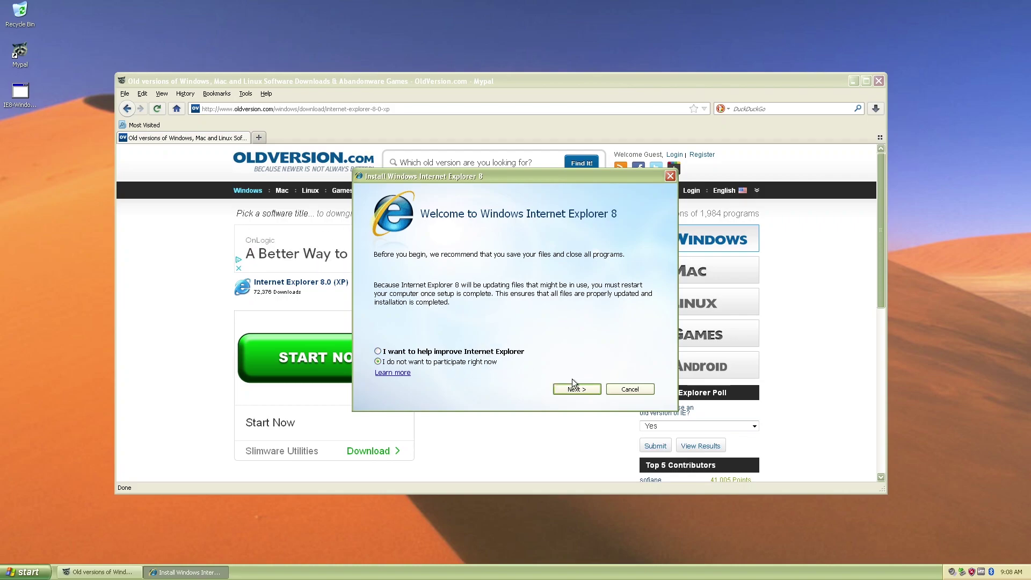
left_click(574, 388)
left_click(595, 391)
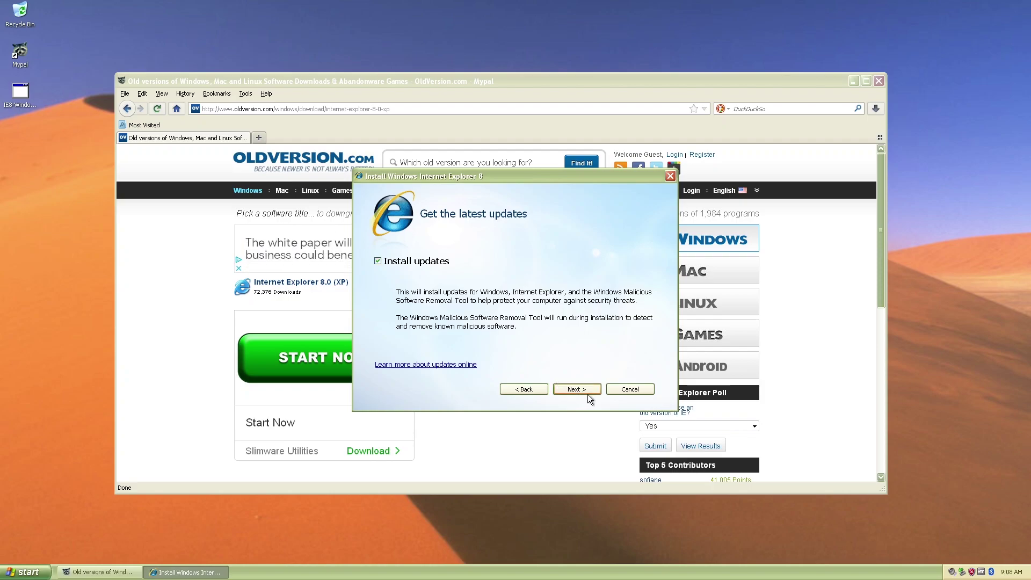
left_click(586, 392)
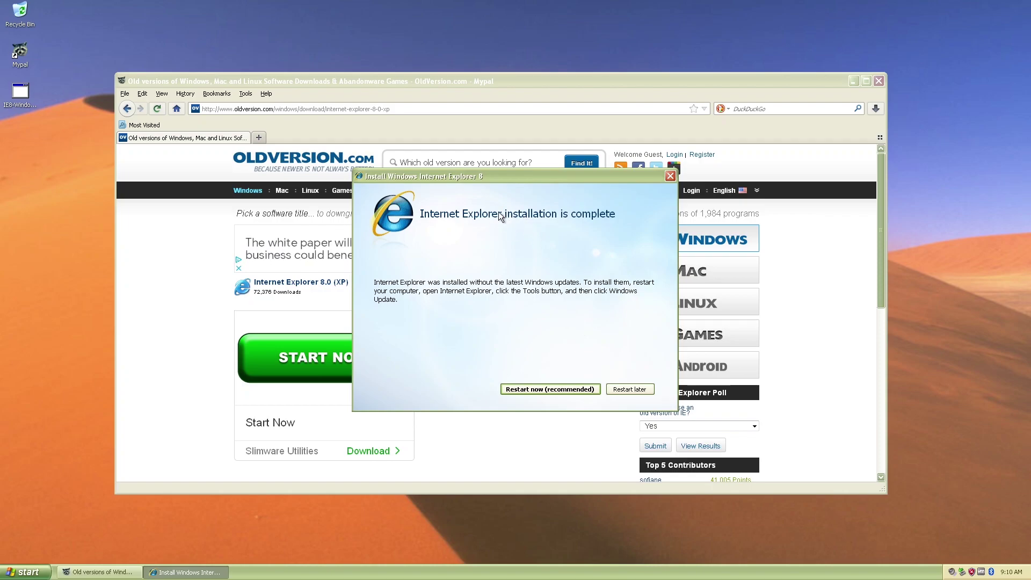
left_click(515, 389)
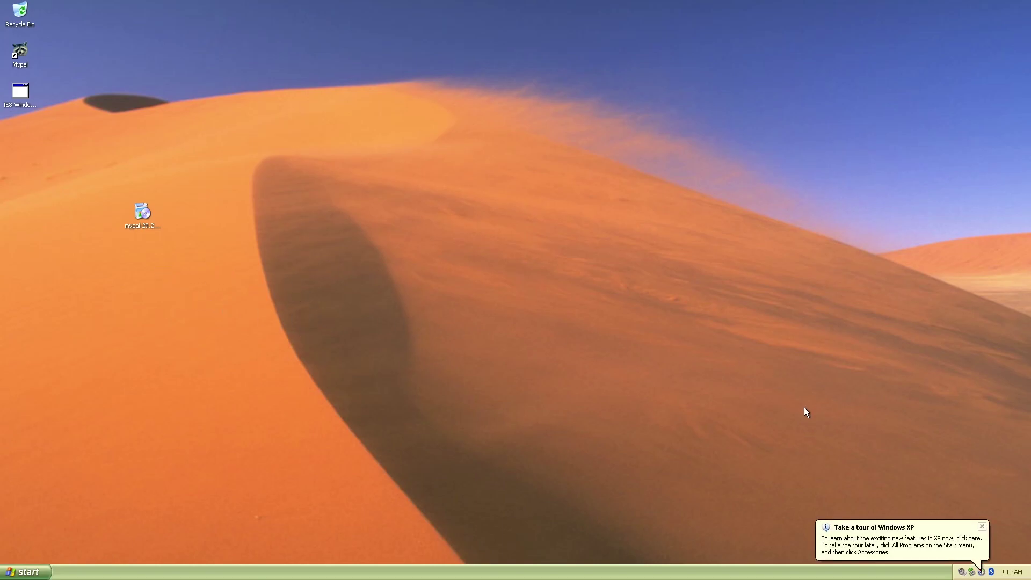
Step: Start the animated Windows XP tour and skip its intro
left_click(878, 531)
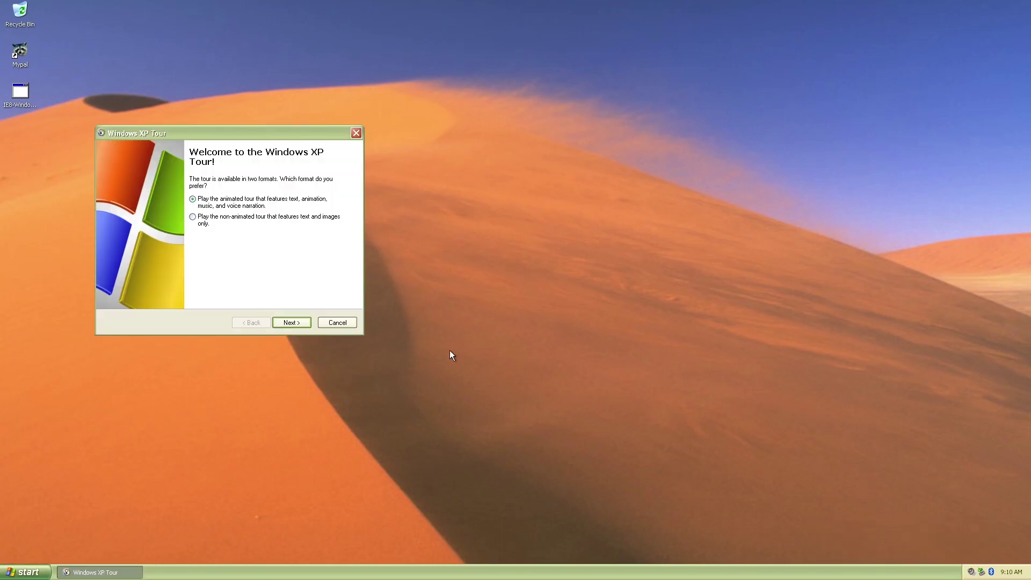
left_click(288, 320)
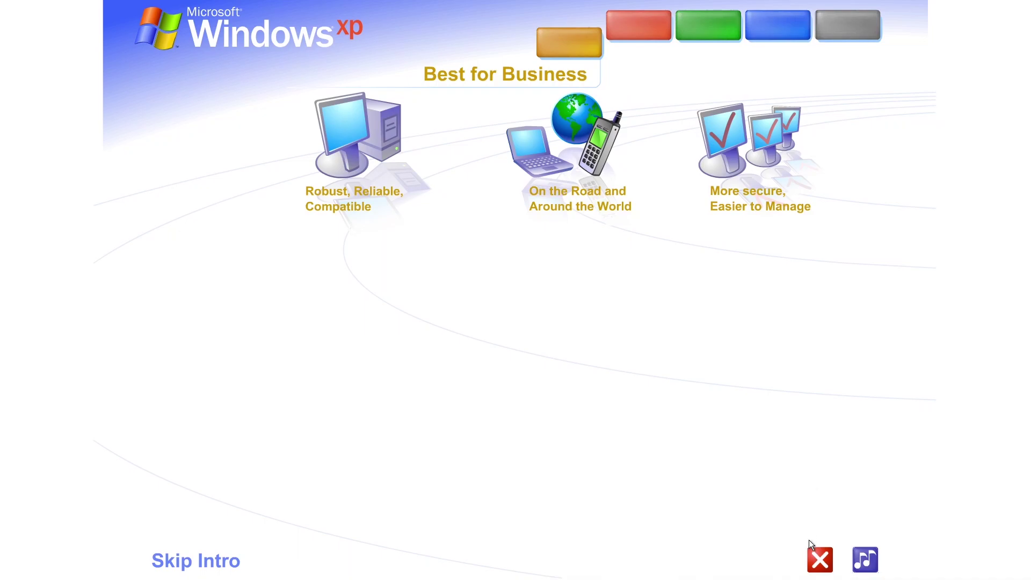
left_click(161, 570)
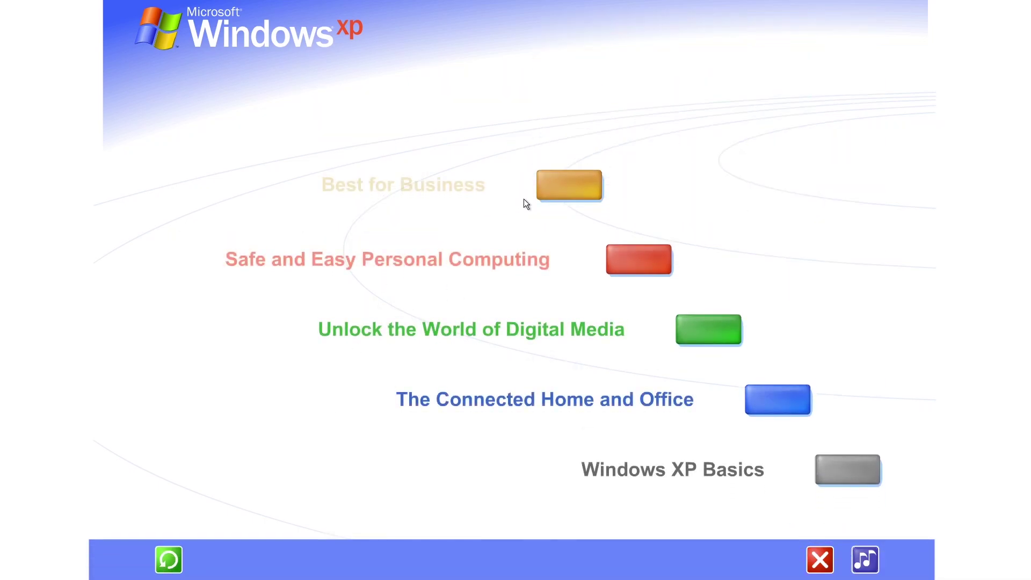
Step: Look through the five tour sections from Best for Business to Windows XP Basics, and exit the tour
left_click(588, 198)
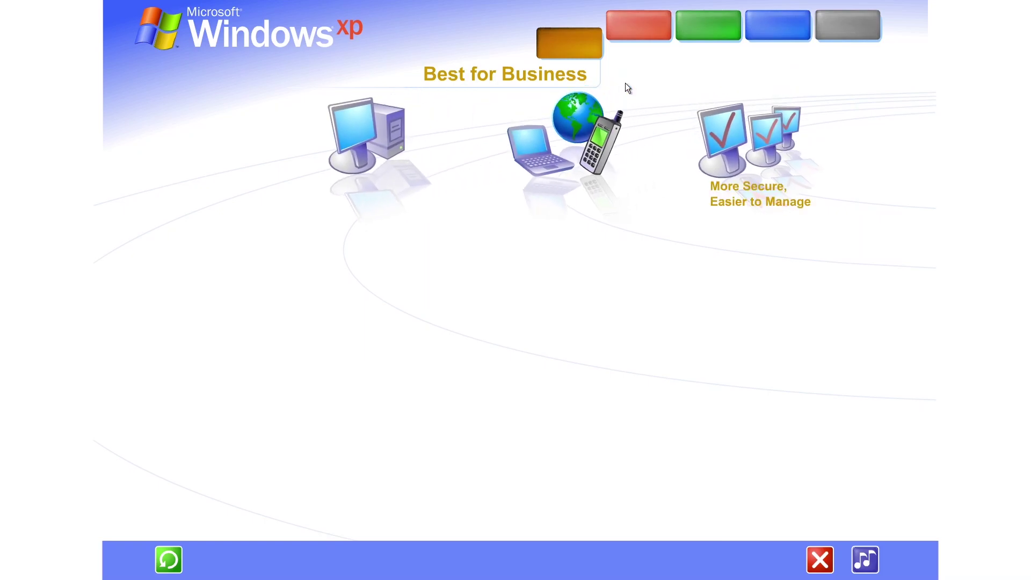
left_click(649, 24)
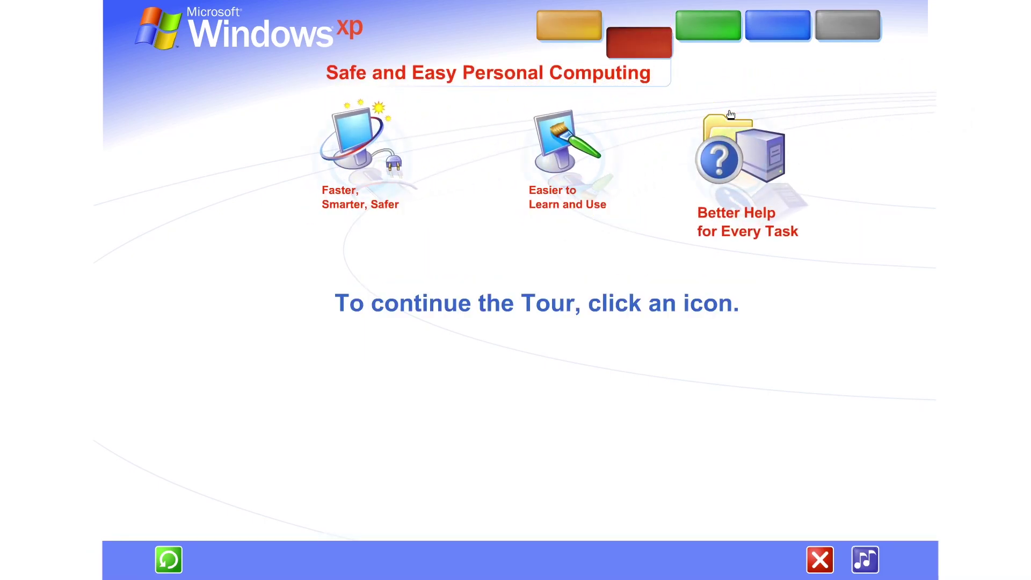
left_click(705, 46)
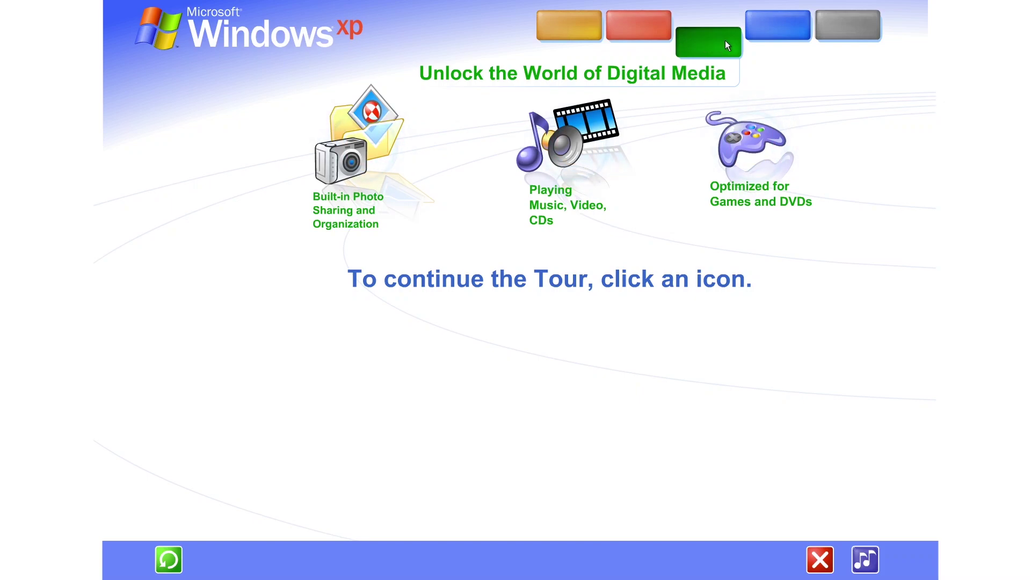
left_click(771, 36)
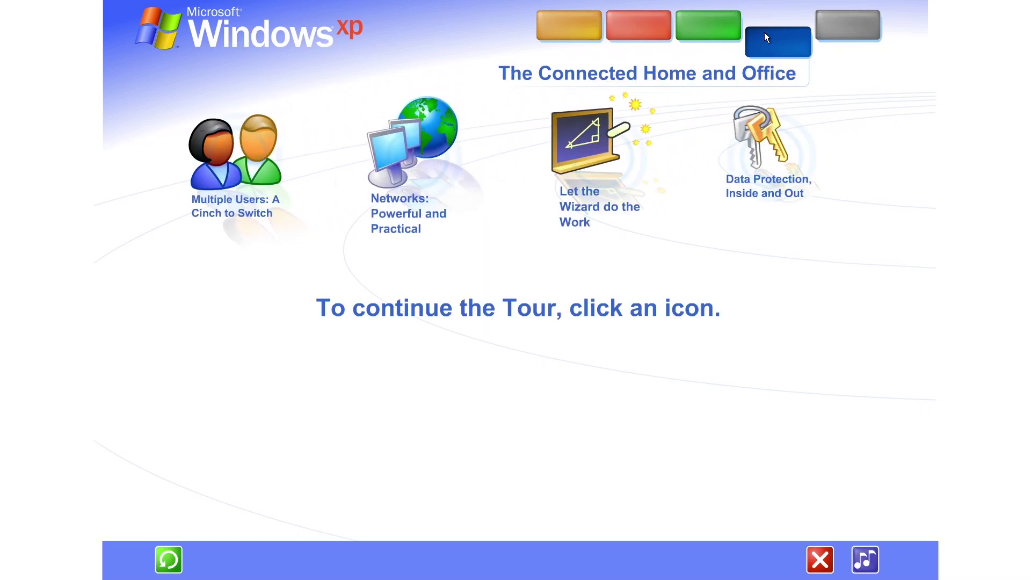
left_click(858, 42)
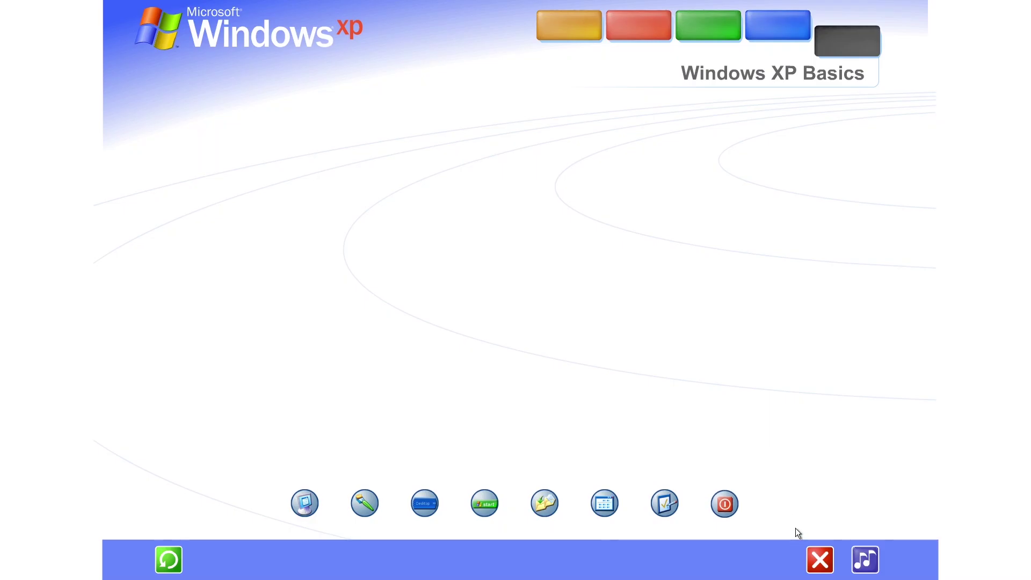
left_click(818, 559)
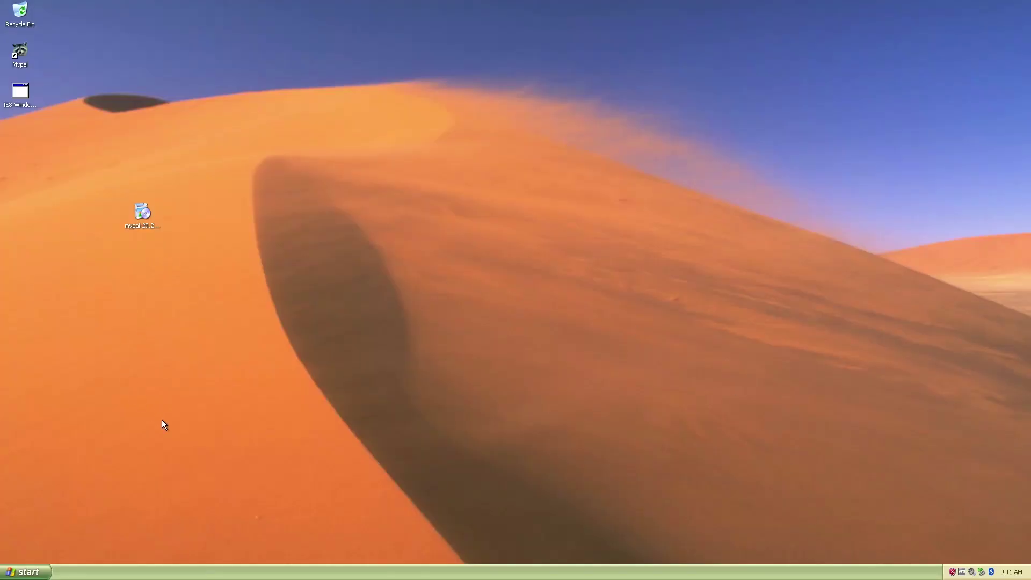
left_click(30, 572)
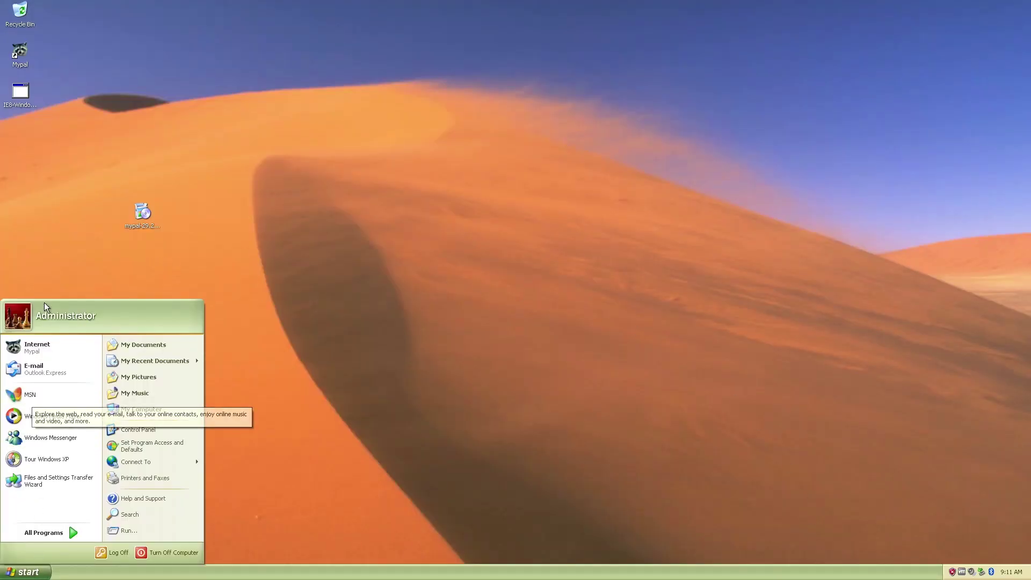
left_click(316, 206)
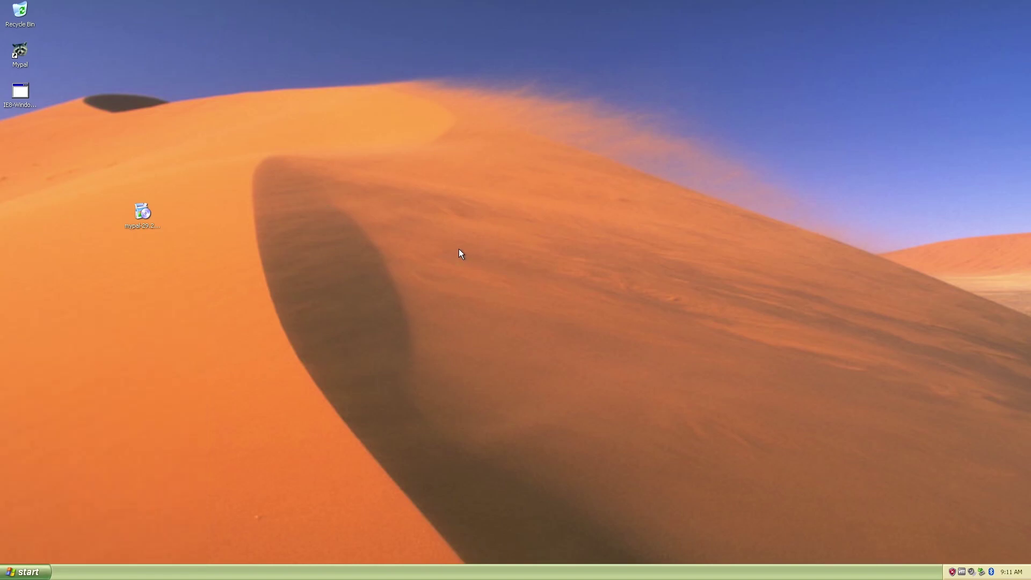
Step: Install the Microsoft Internationalized Domain Names Mitigation APIs update from its installer on the desktop
double_click(103, 336)
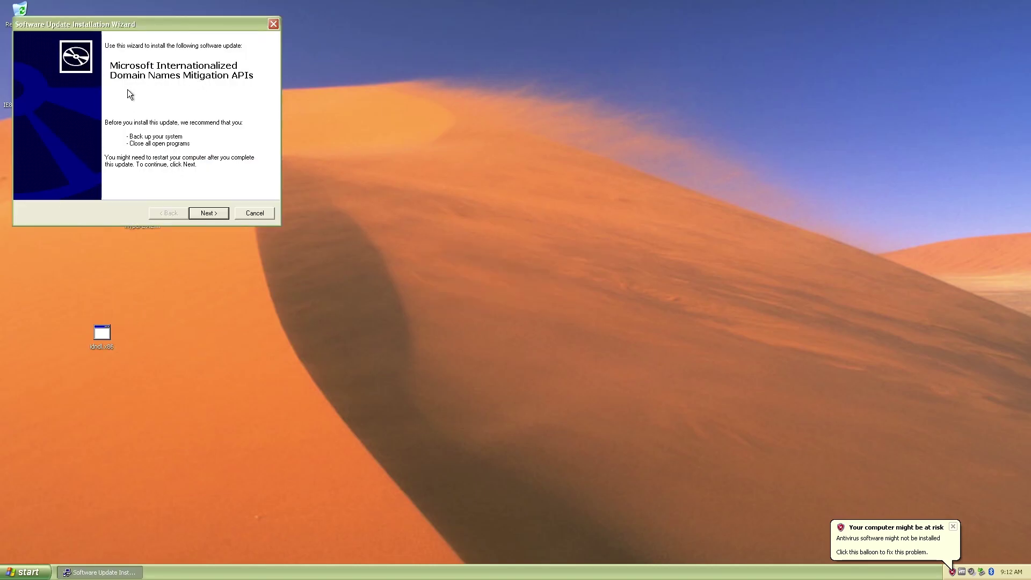
left_click_drag(103, 29, 311, 85)
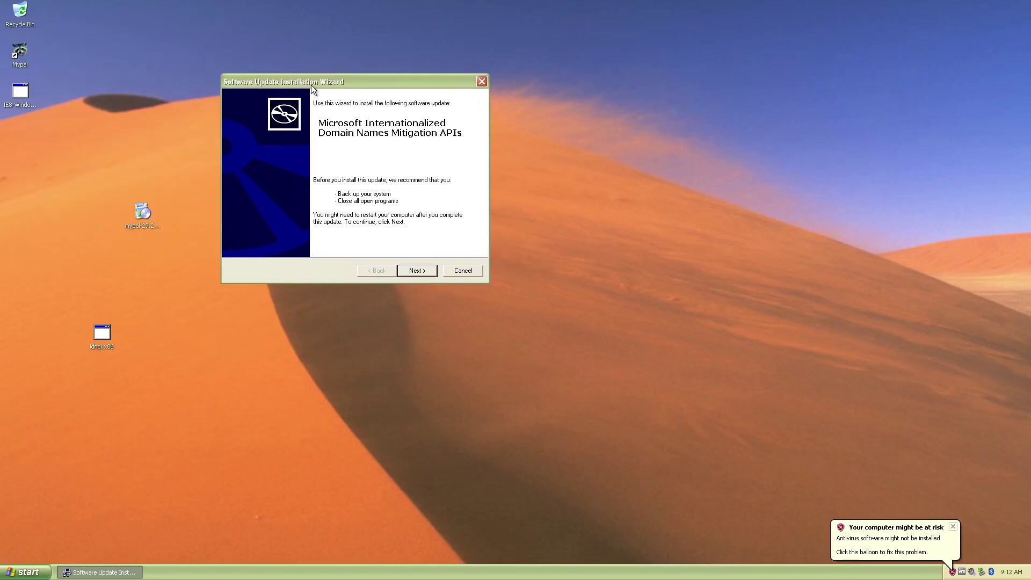
left_click(425, 271)
left_click(374, 238)
left_click(428, 274)
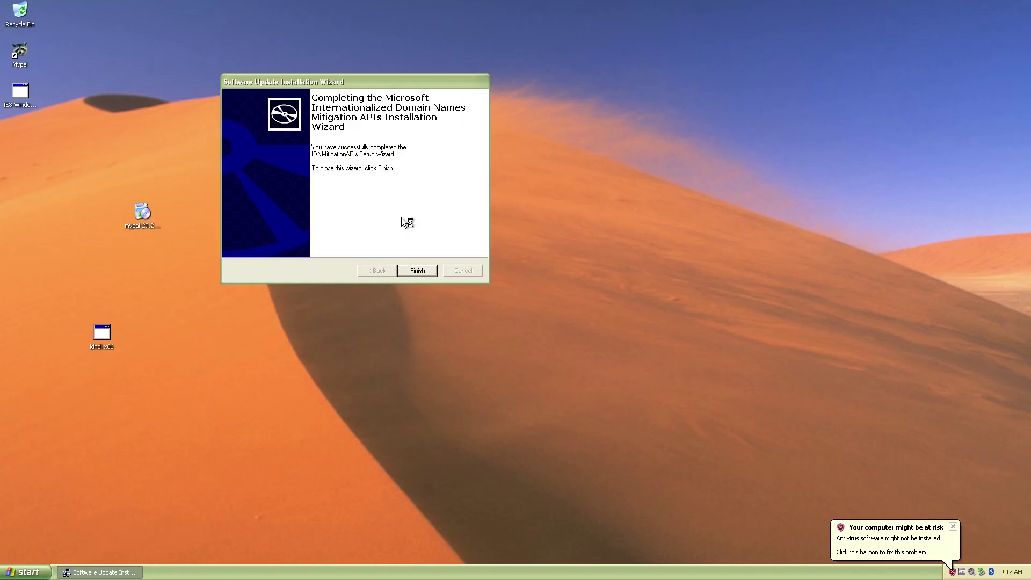
left_click(425, 275)
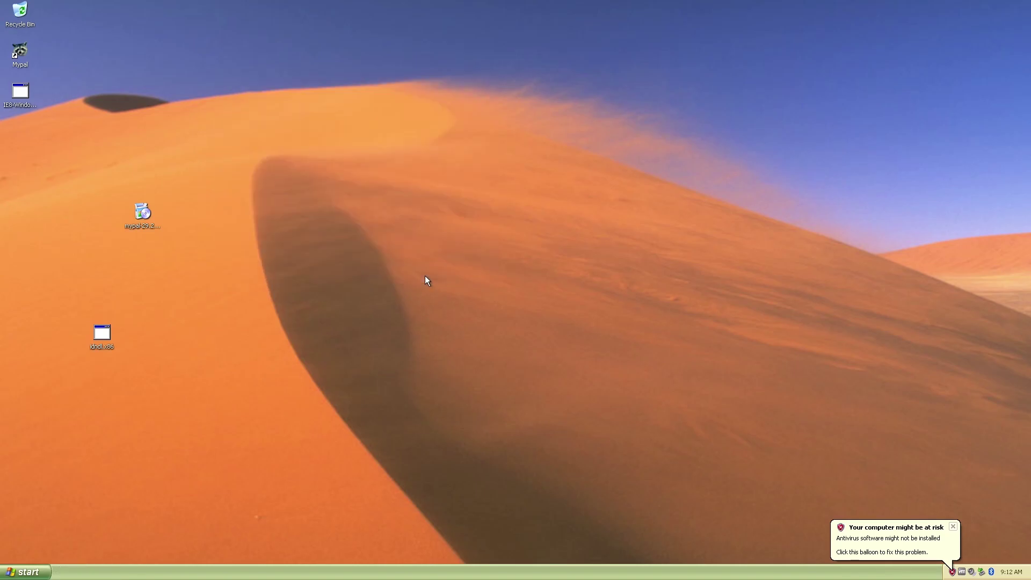
Step: Launch Internet Explorer to check that it opens, move its window towards the middle of the desktop, and close it
left_click(36, 565)
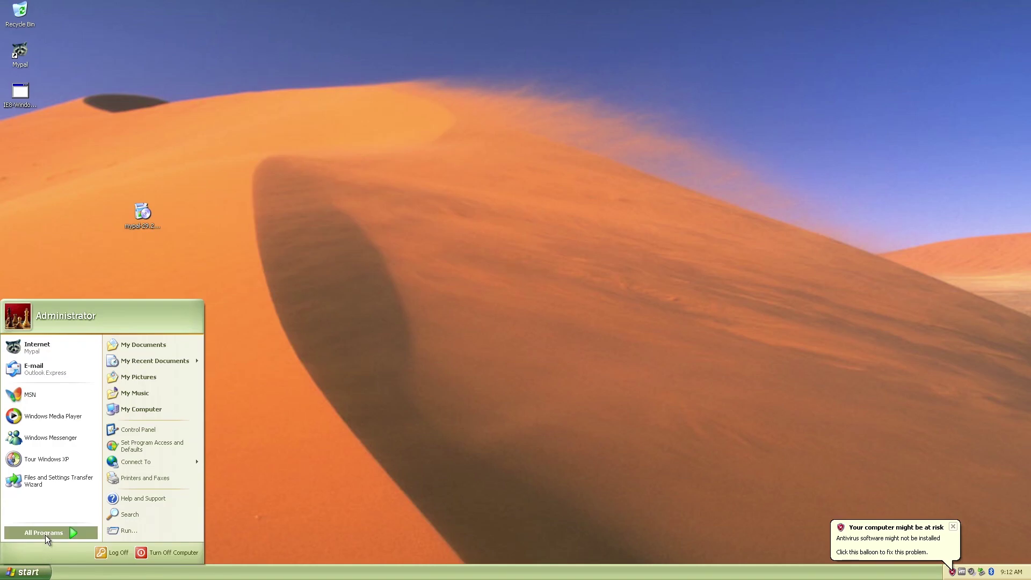
mouse_move(45, 535)
left_click(118, 450)
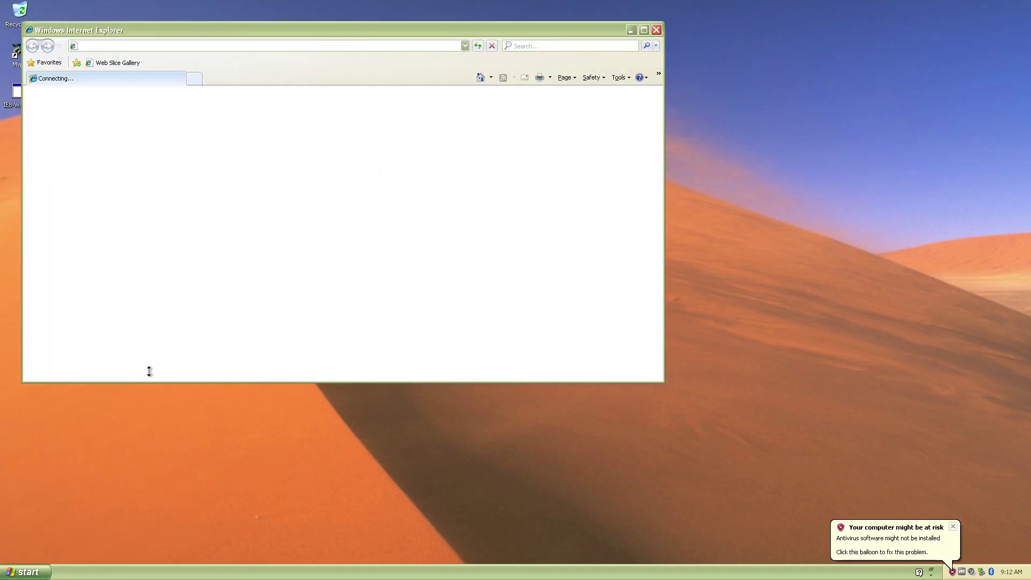
left_click_drag(66, 31, 276, 142)
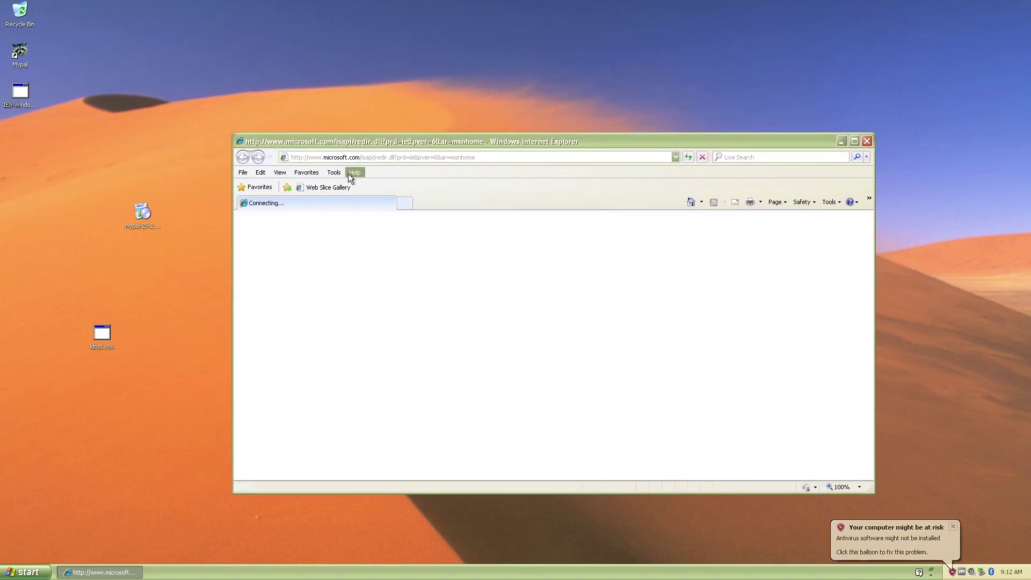
left_click_drag(734, 141, 784, 129)
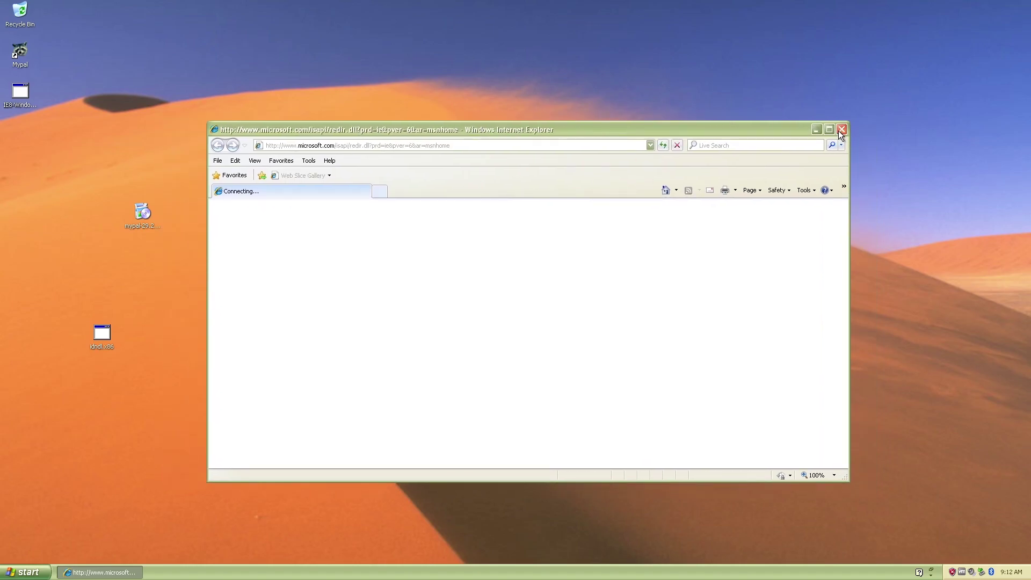
left_click(839, 130)
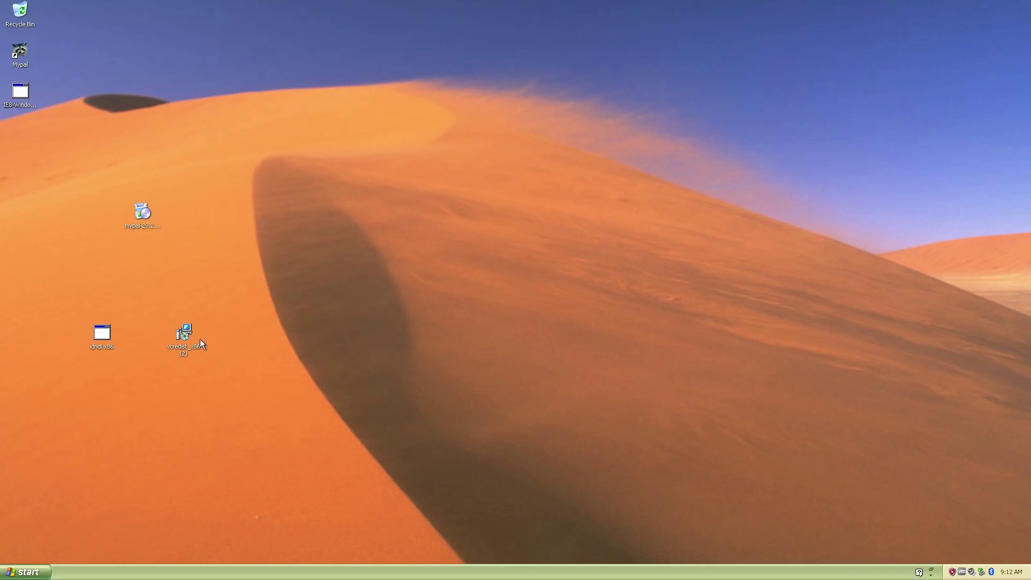
Step: Install the Microsoft Visual C++ 2012 Redistributable (x86) from its desktop installer, agreeing to the license terms
double_click(183, 335)
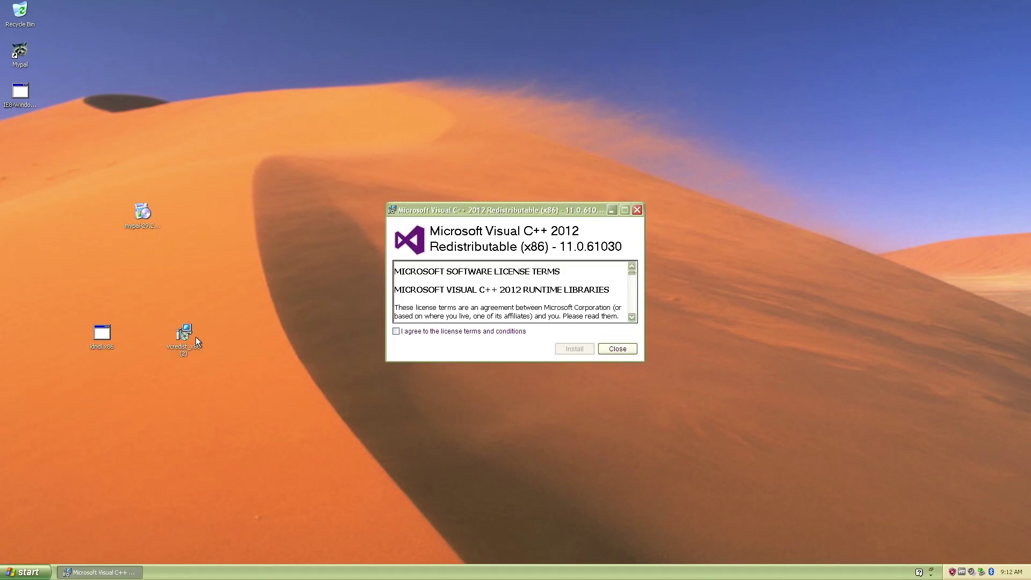
left_click(498, 331)
left_click(574, 349)
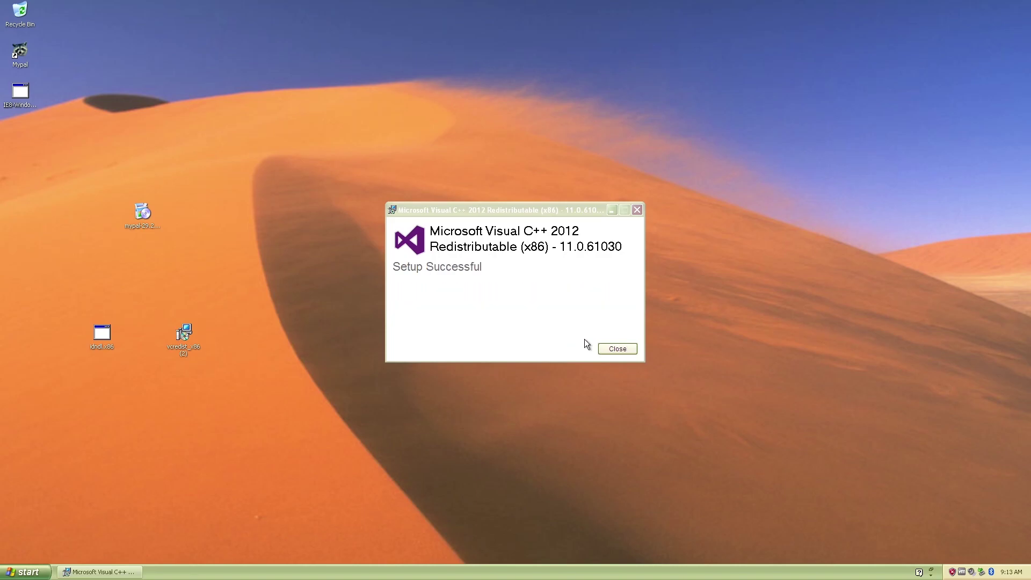
left_click(620, 348)
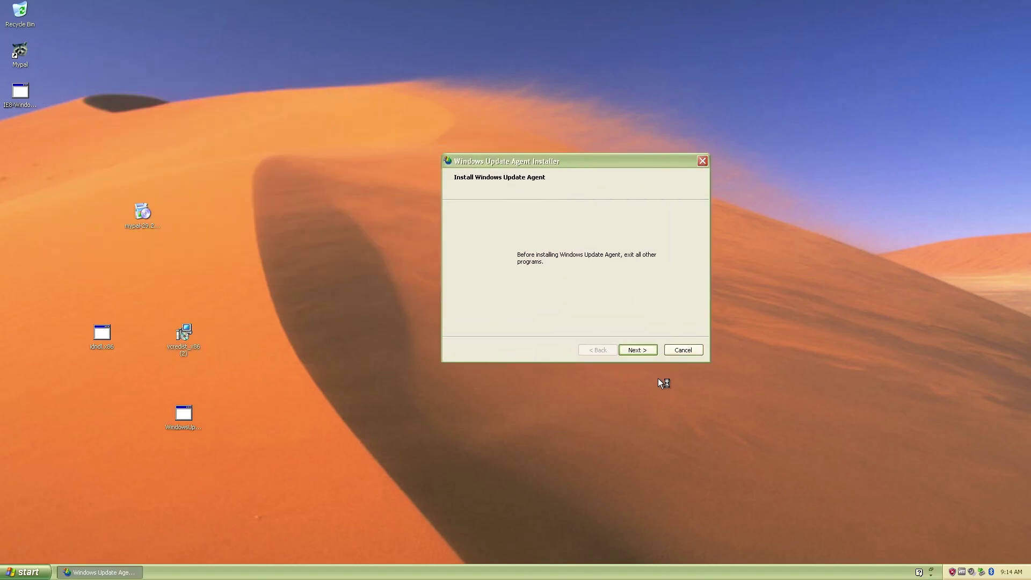
Step: Install the Windows Update Agent through its setup wizard, agreeing to the license terms, and finish the wizard
left_click(638, 350)
left_click(595, 317)
left_click(638, 350)
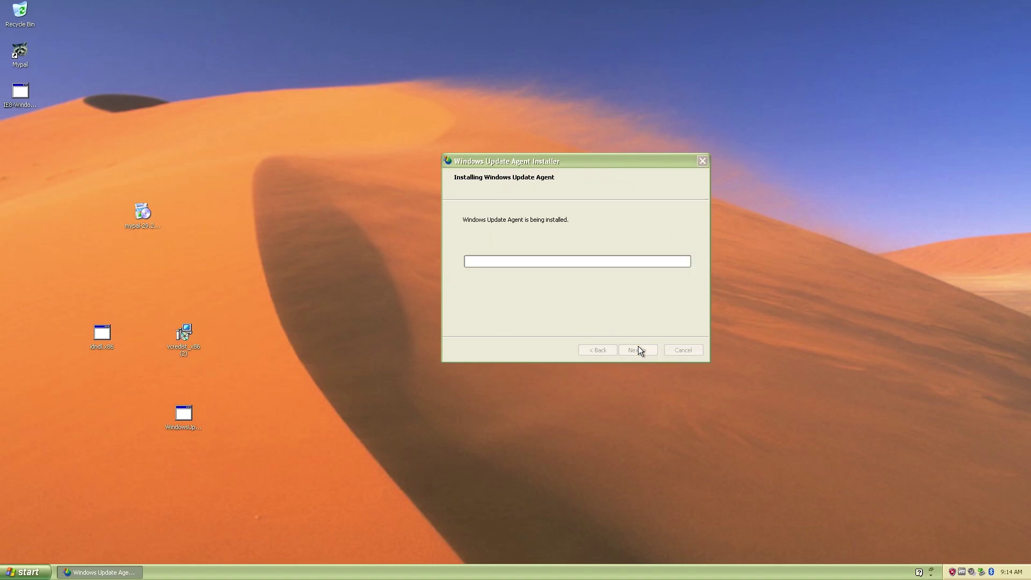
left_click_drag(538, 157, 426, 134)
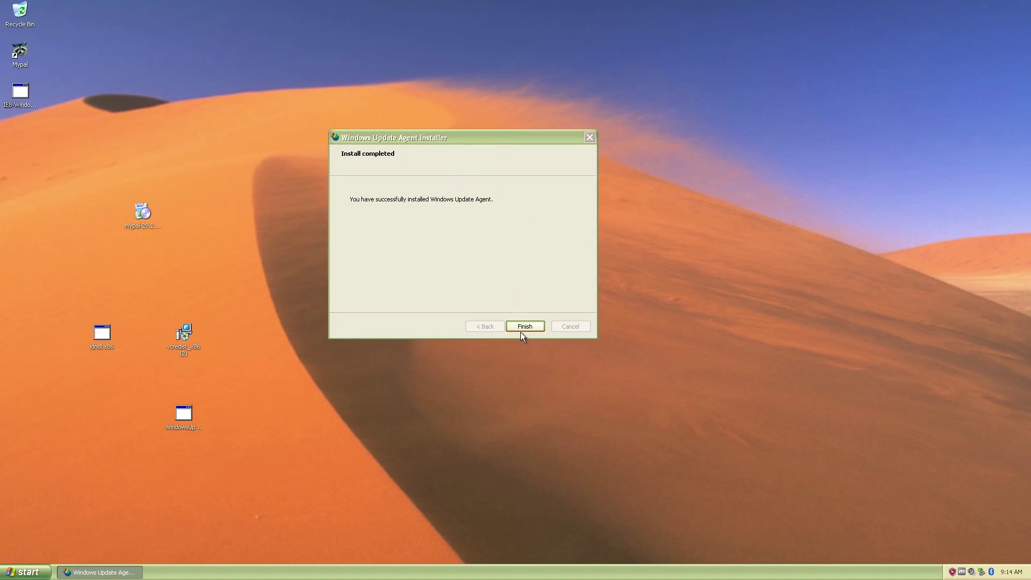
left_click(522, 330)
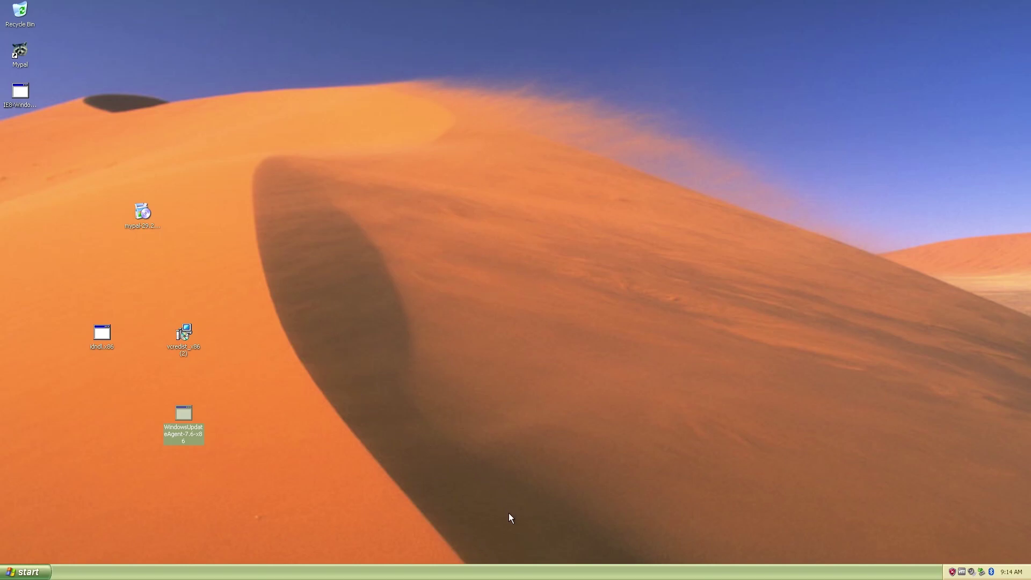
Step: Open the pasted download.ru link in Mypal and save WSUS_Proxy_NT5.7z to the desktop
double_click(20, 52)
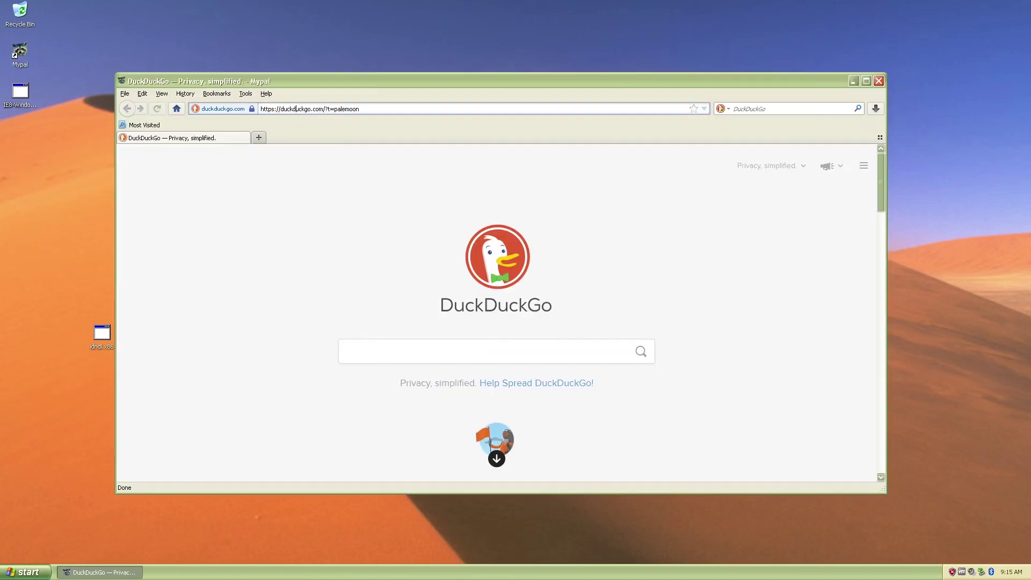
left_click(296, 109)
key("ctrl+v")
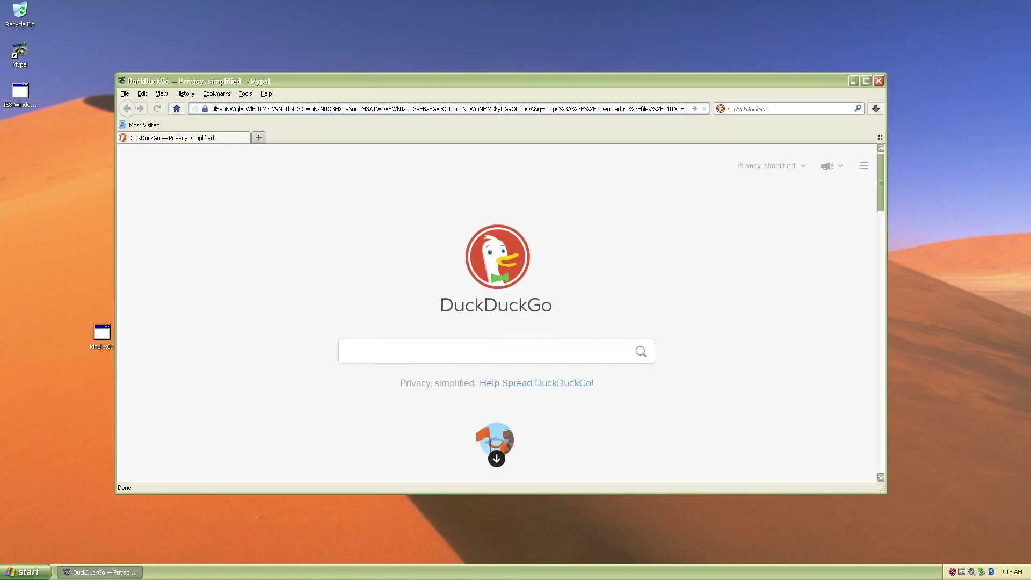
key("Return")
left_click(461, 314)
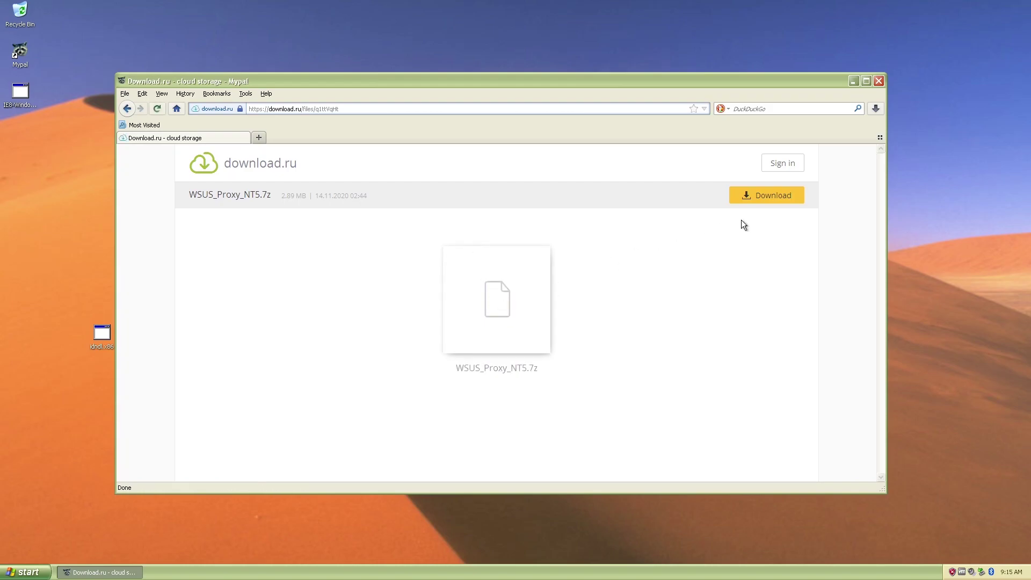
left_click(773, 199)
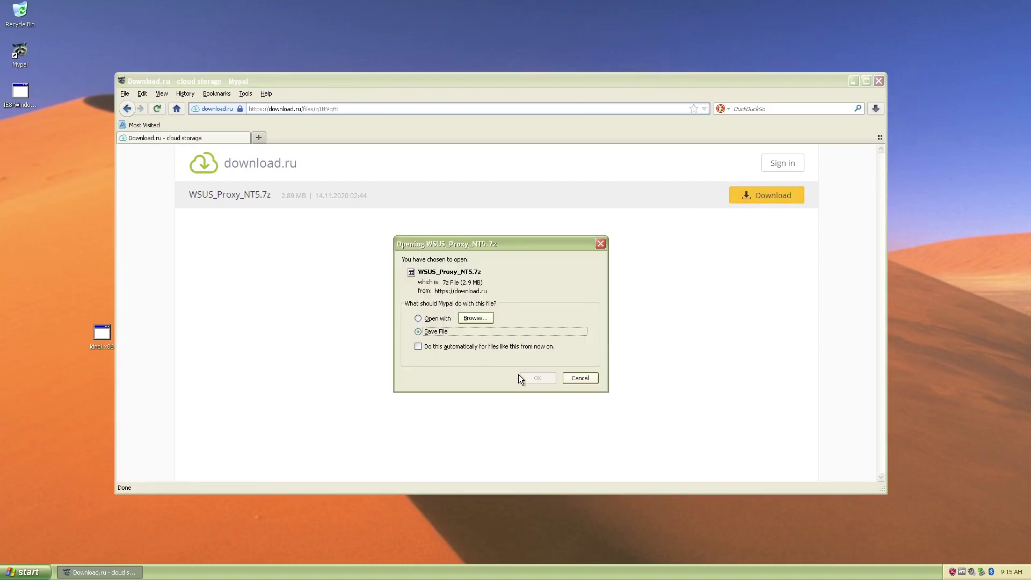
left_click(536, 378)
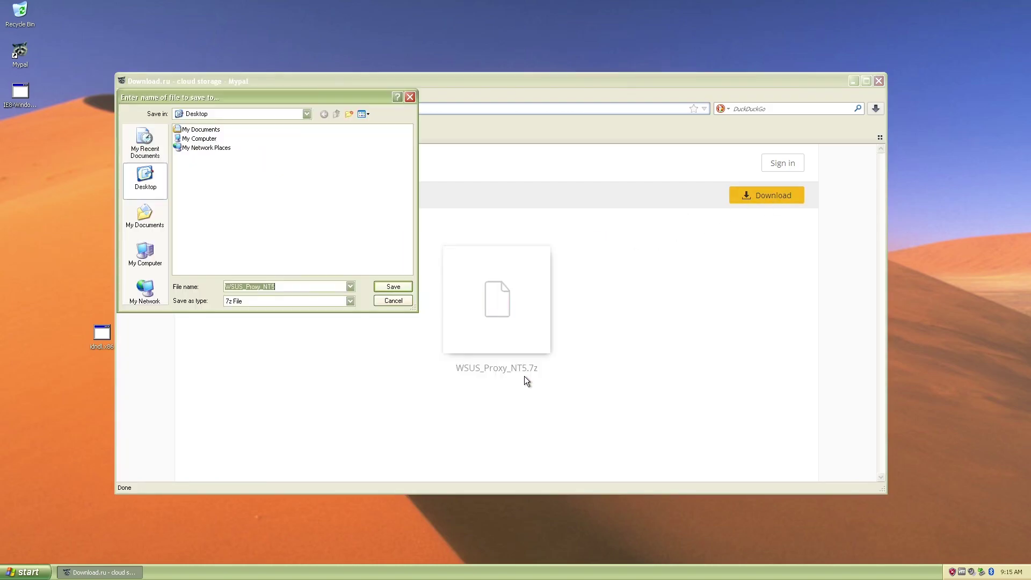
left_click(381, 287)
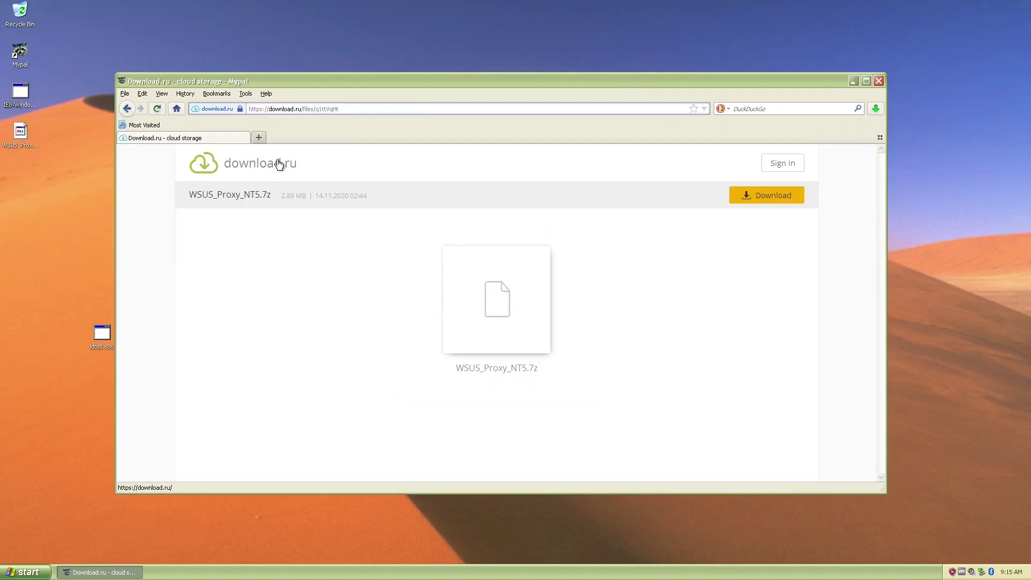
Step: Search the web for 7zip and save the 32-bit x86 installer of 7-Zip 19.00 from 7-zip.org to the desktop
left_click(264, 109)
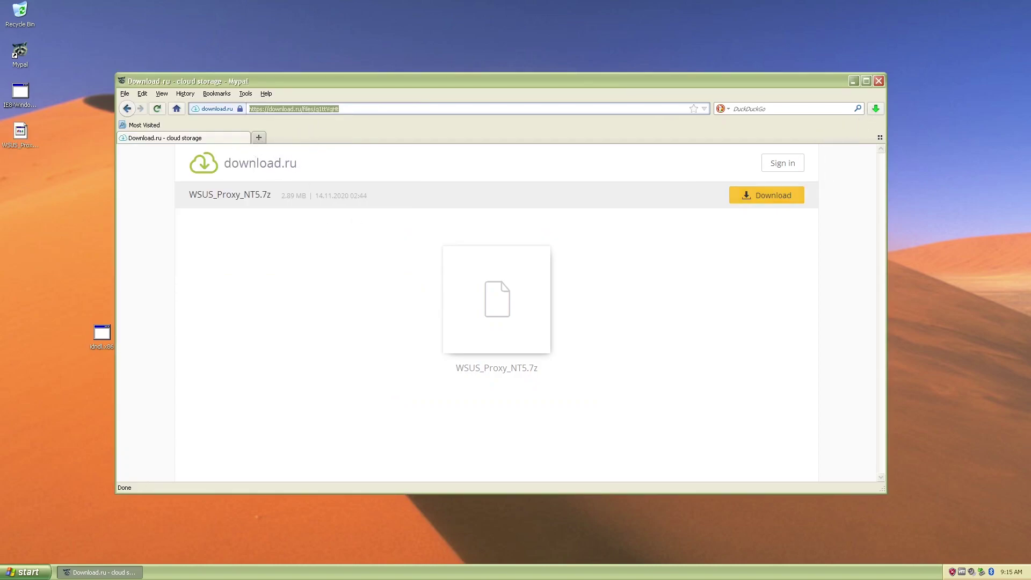
type("7")
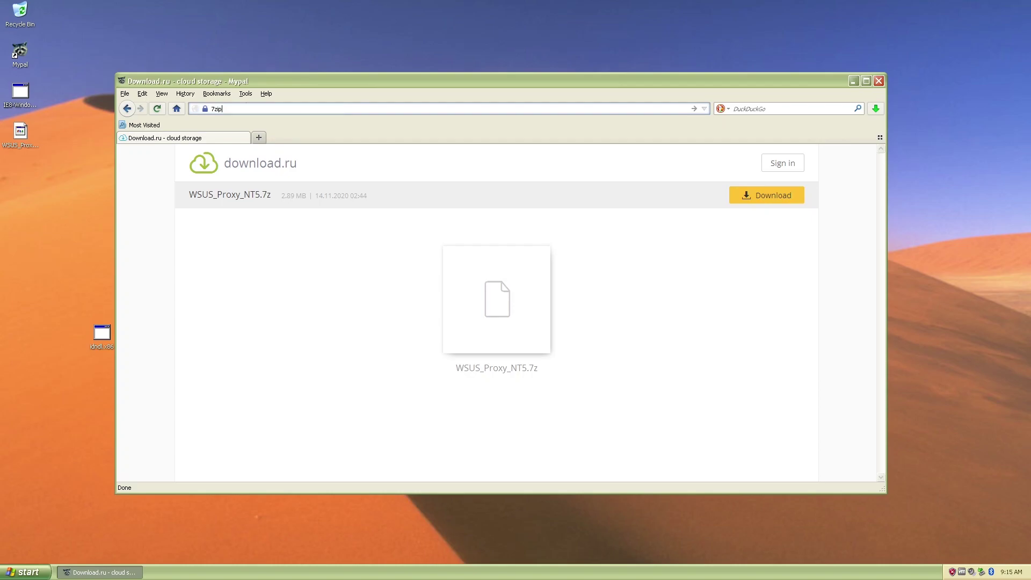
type("zip")
key("Return")
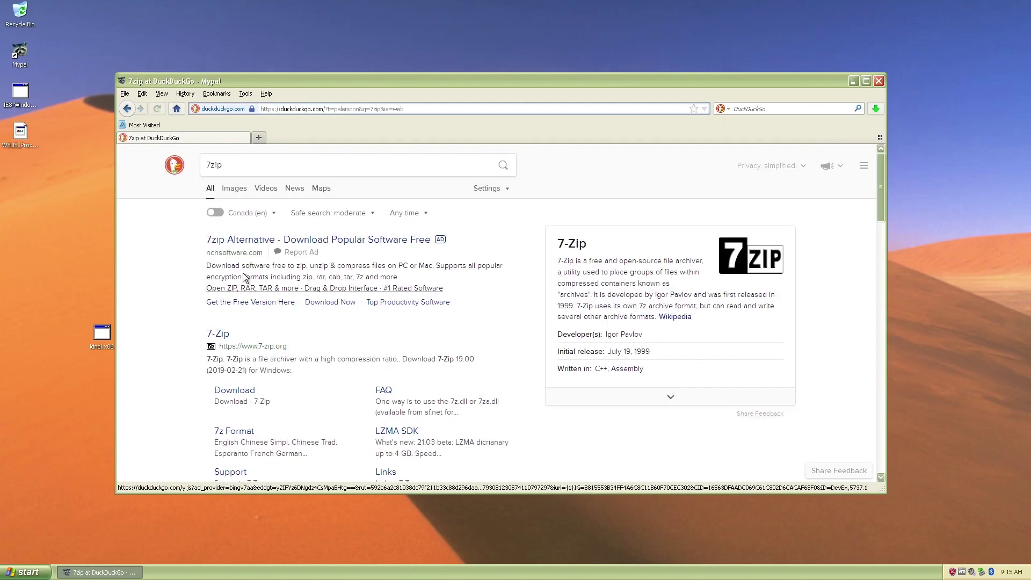
left_click(222, 335)
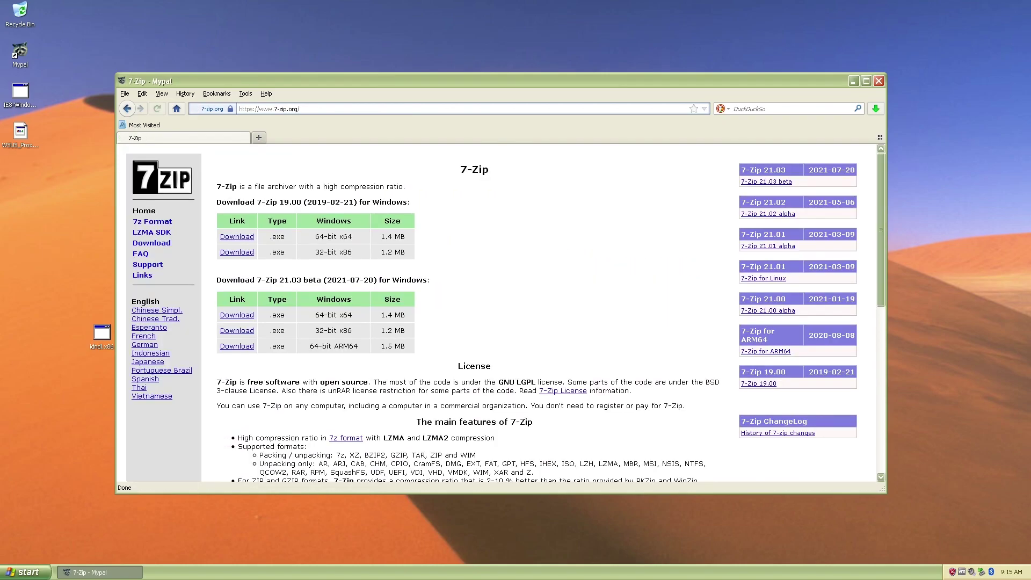
left_click(241, 252)
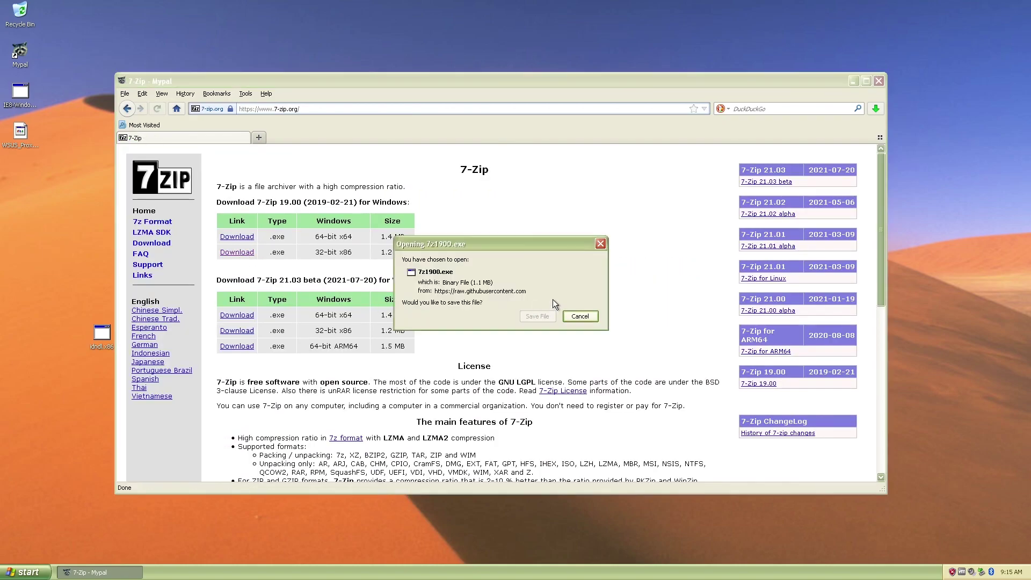
left_click(538, 316)
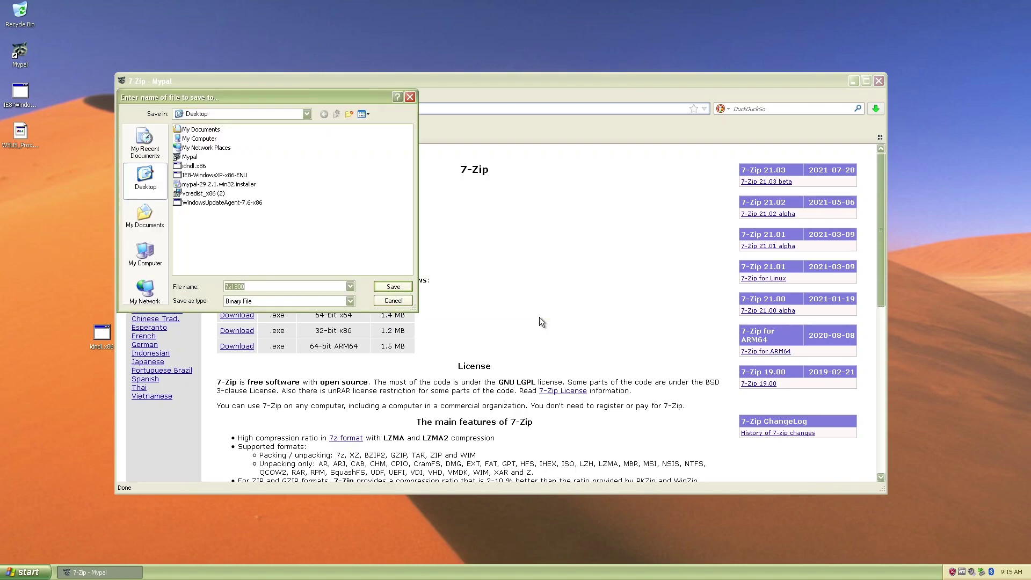
left_click(378, 285)
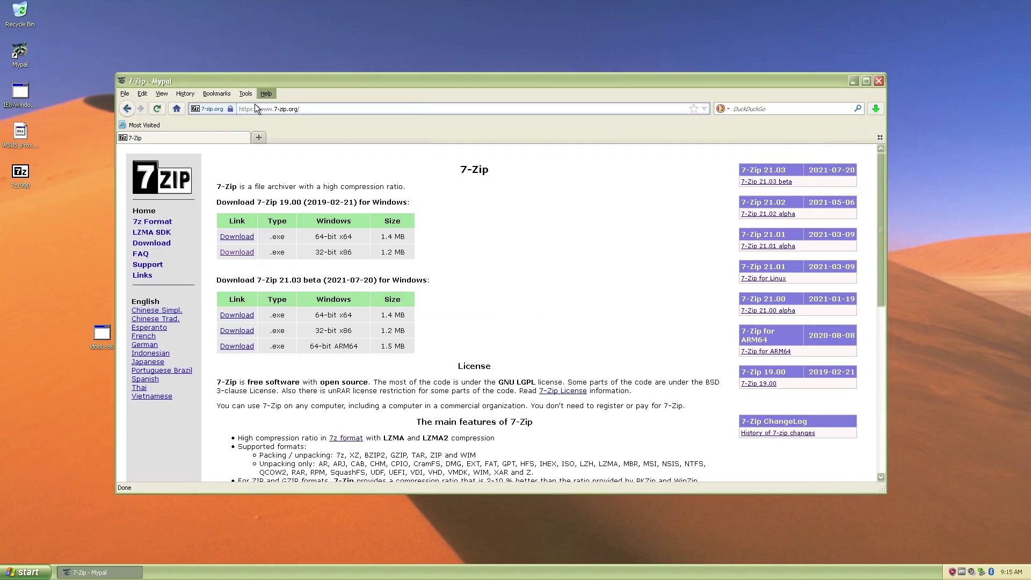
Step: Install 7-Zip 19.00 from the downloaded 7z1900 installer in the default destination folder
double_click(30, 168)
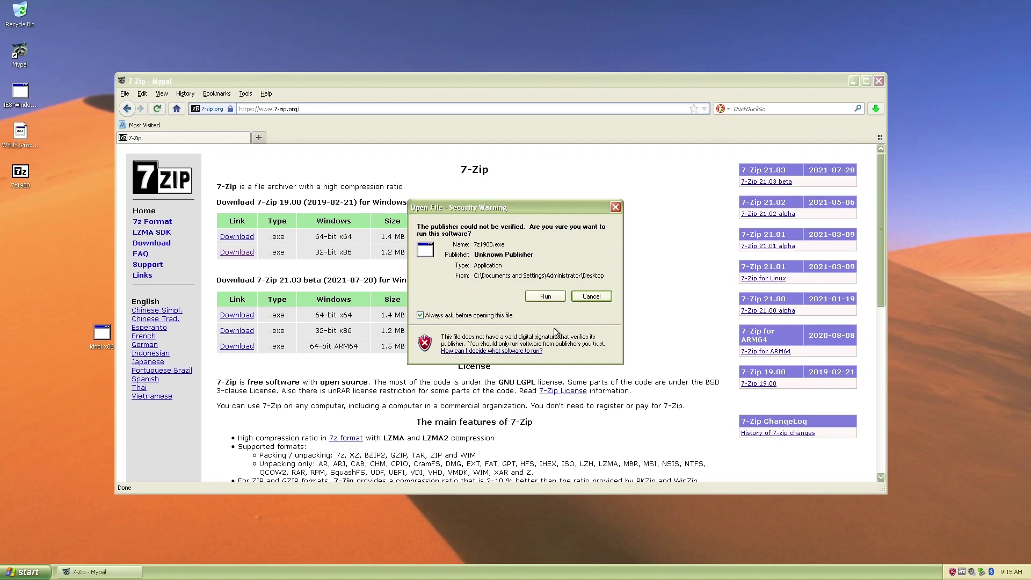
left_click(544, 296)
left_click(516, 324)
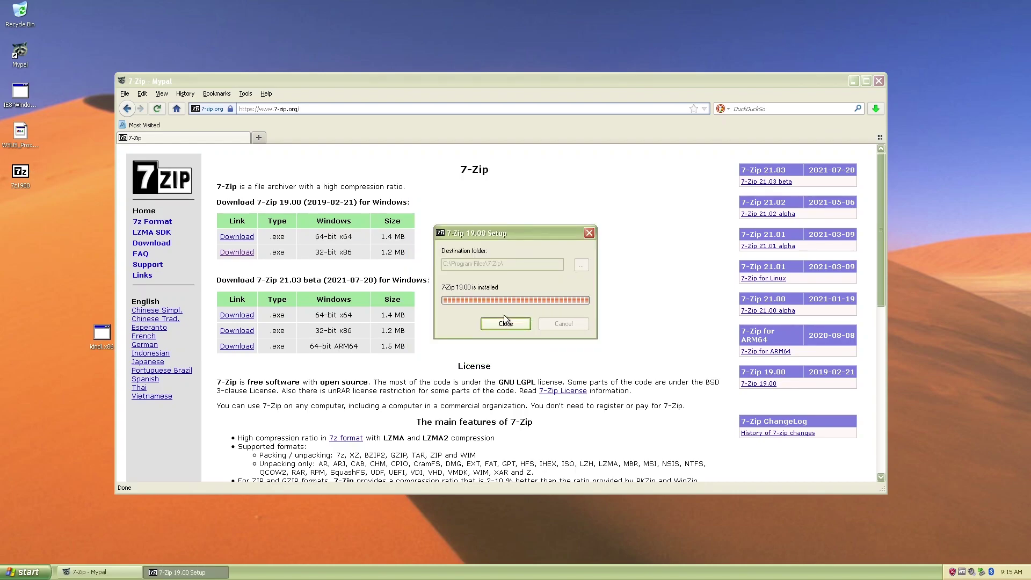
left_click(506, 321)
Step: Extract WSUS_Proxy_NT5.7z with 7-Zip into its own folder on the desktop, and close the browser
right_click(21, 134)
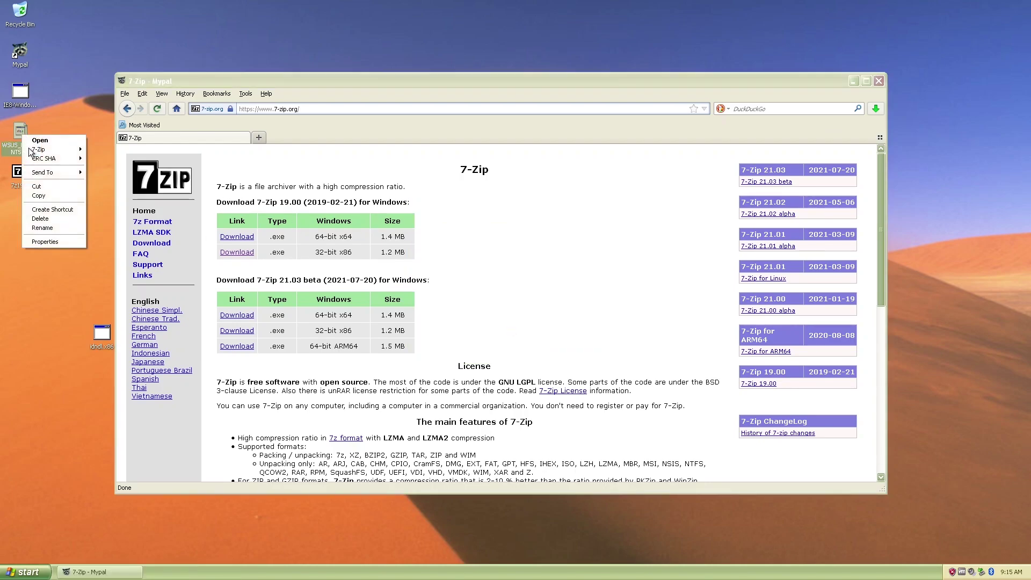
mouse_move(43, 151)
left_click(156, 186)
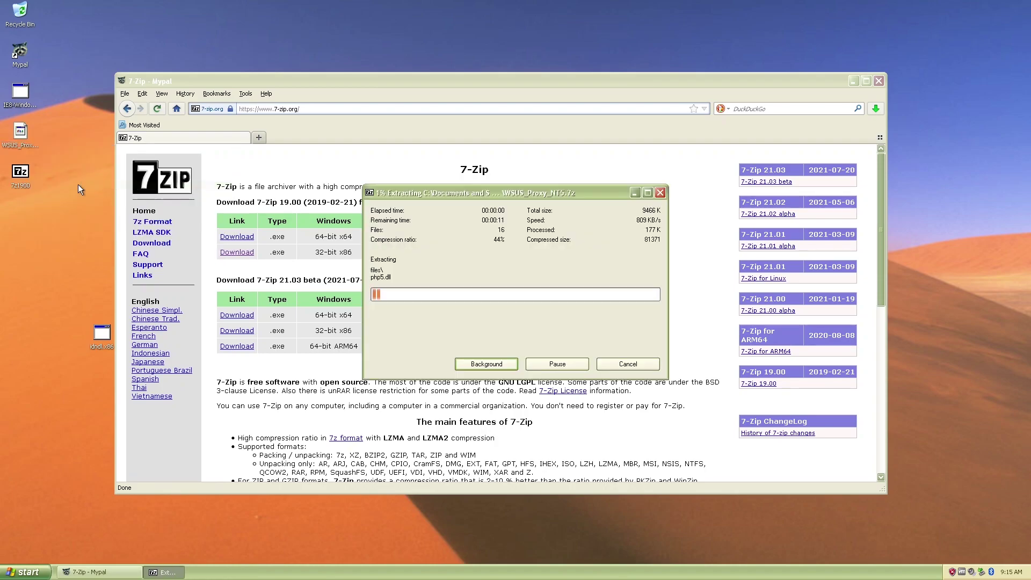
left_click(875, 81)
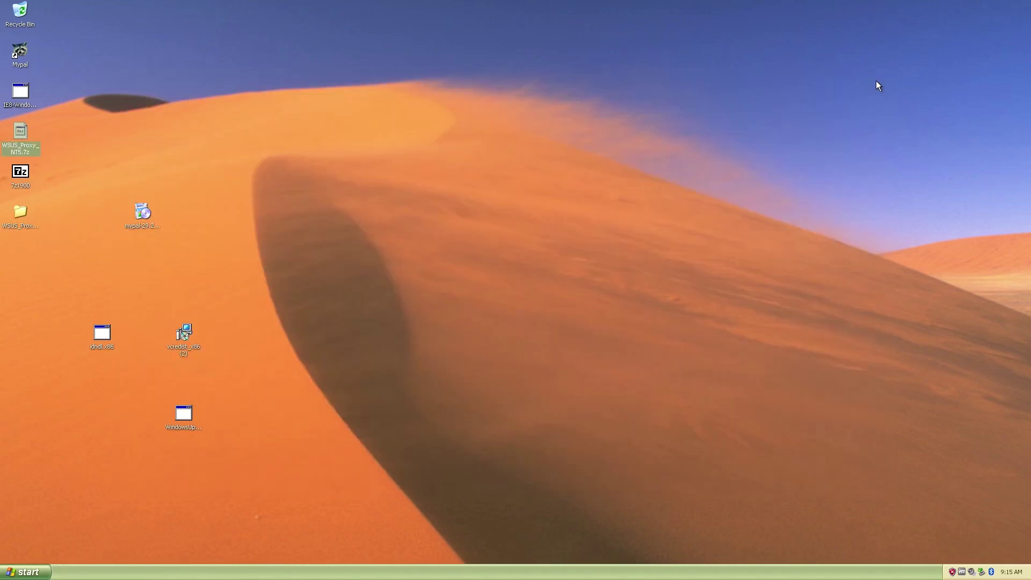
Step: Run the Add_wsus script from the extracted WSUS_Proxy_NT5 folder and dismiss its console window
double_click(20, 215)
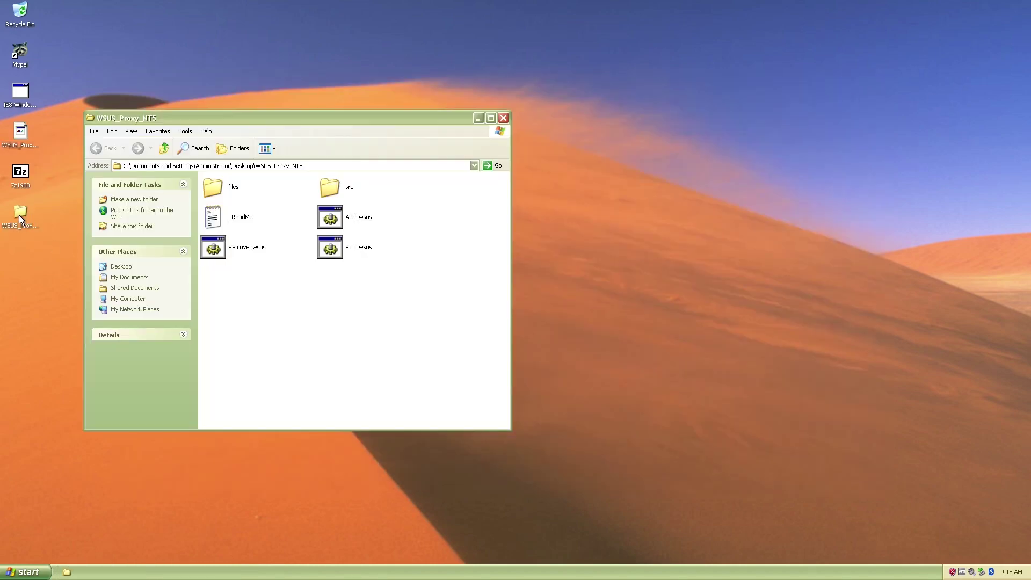
double_click(345, 226)
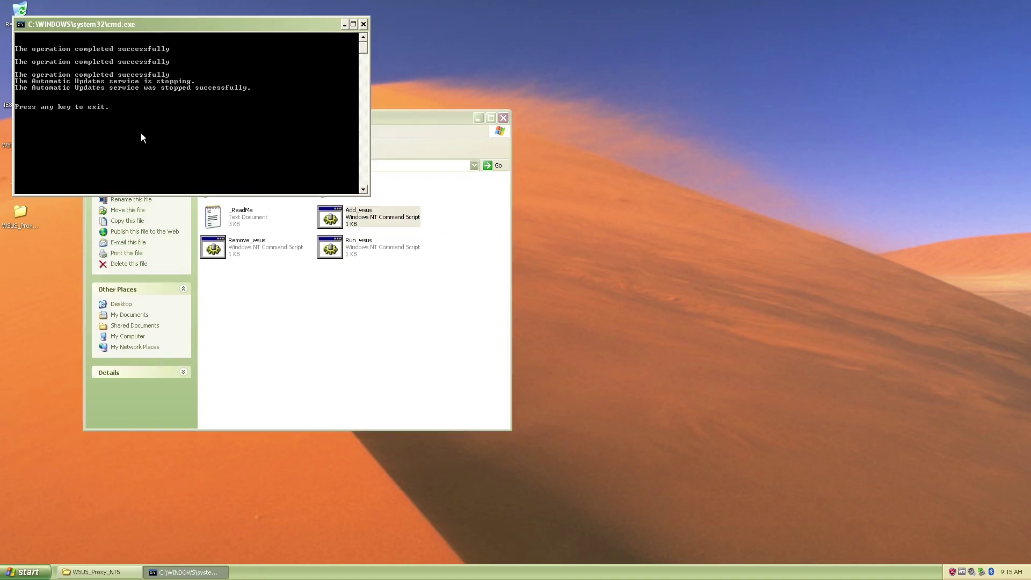
key("Return")
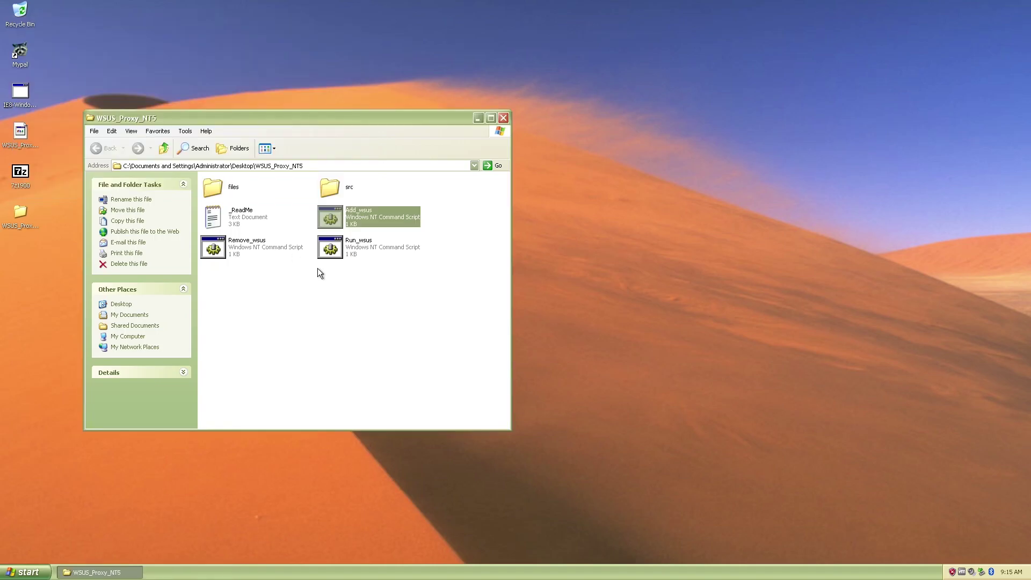
Step: Start the local WSUS proxy server with the Run_wsus script and unblock its PHP program in Windows Firewall
double_click(359, 250)
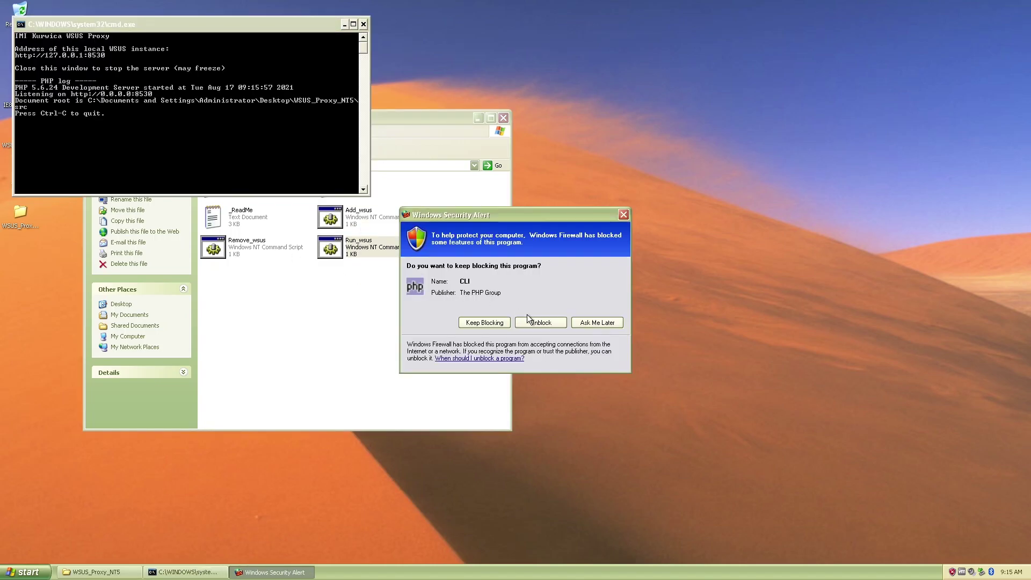
left_click(524, 324)
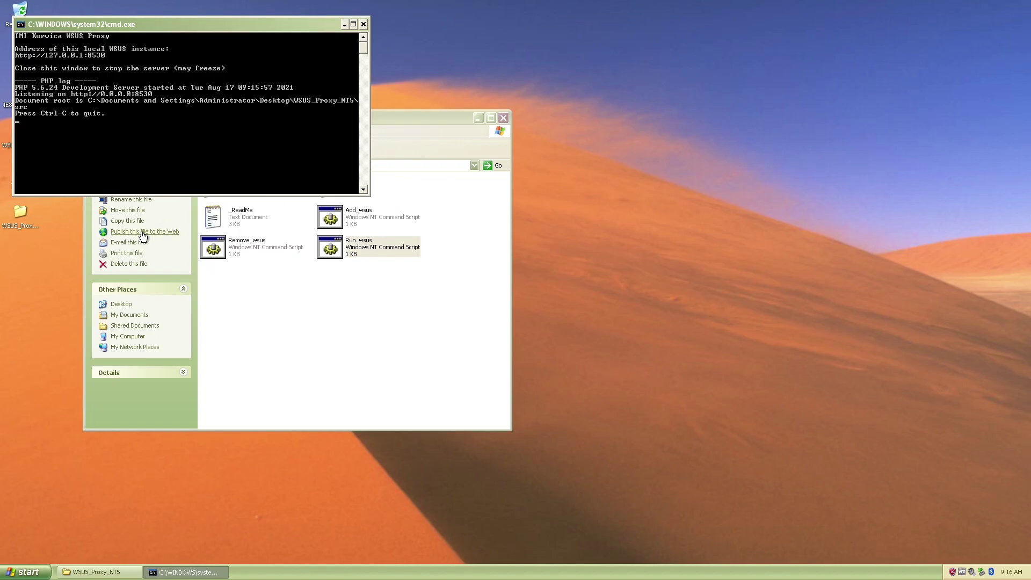
left_click(318, 329)
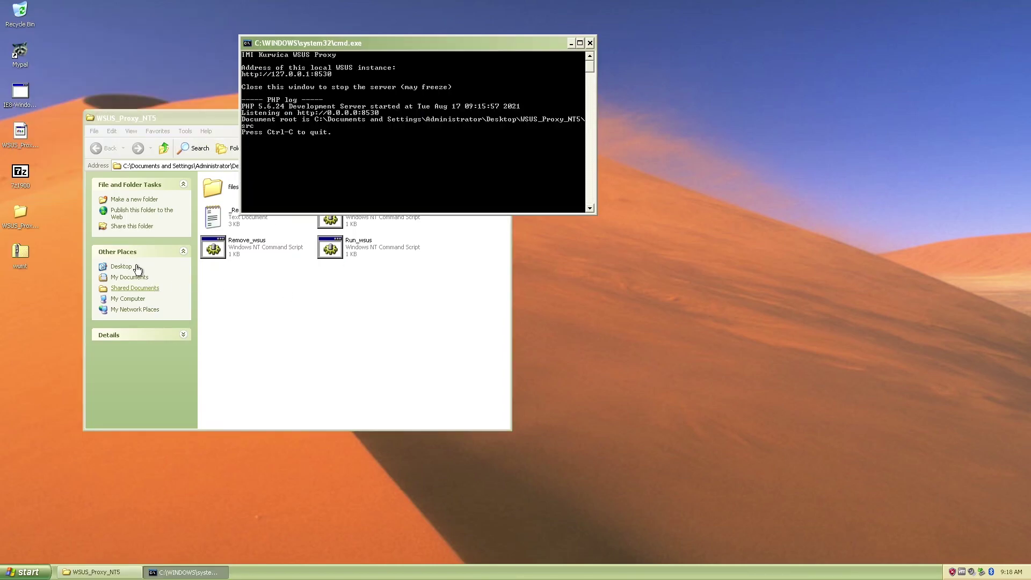
Step: Extract the wumt archive with 7-Zip into its own desktop folder and launch wumt_x86 from it
right_click(15, 253)
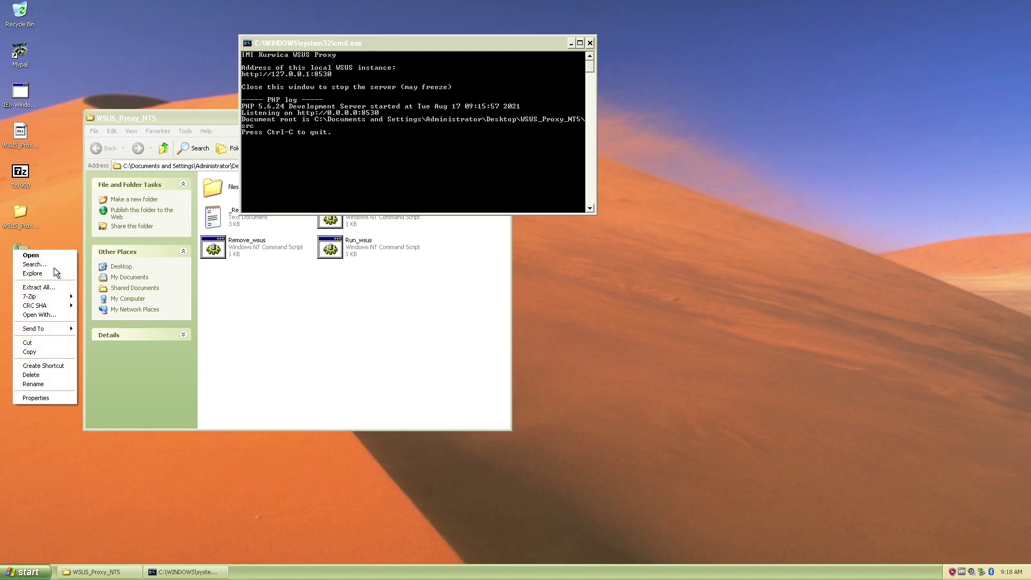
mouse_move(43, 297)
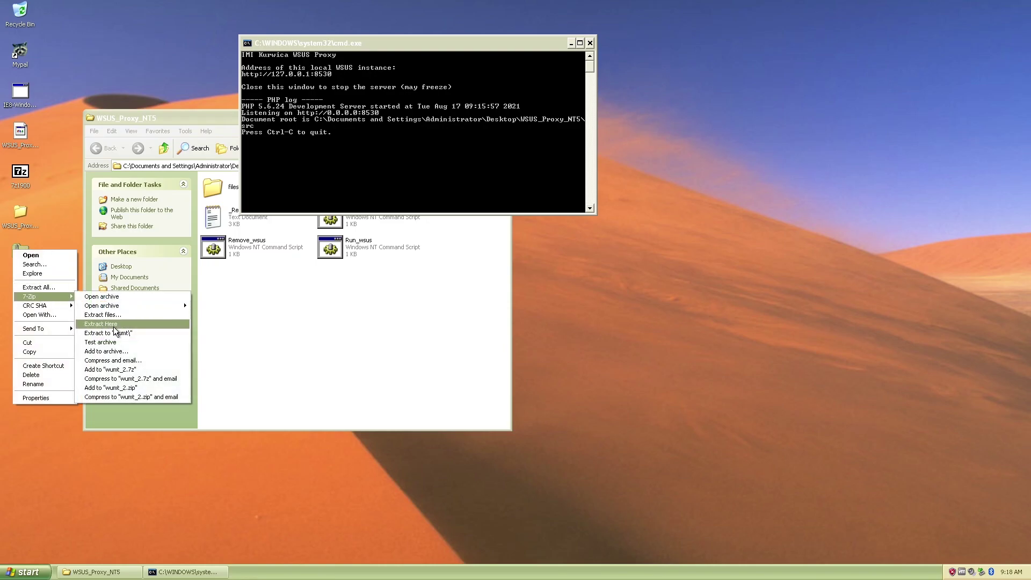
left_click(113, 333)
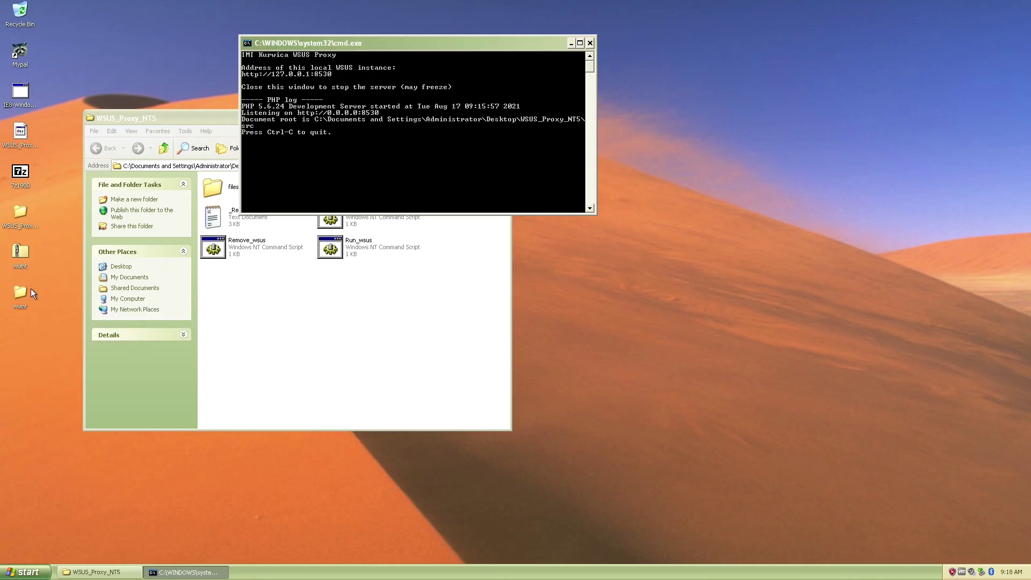
double_click(18, 295)
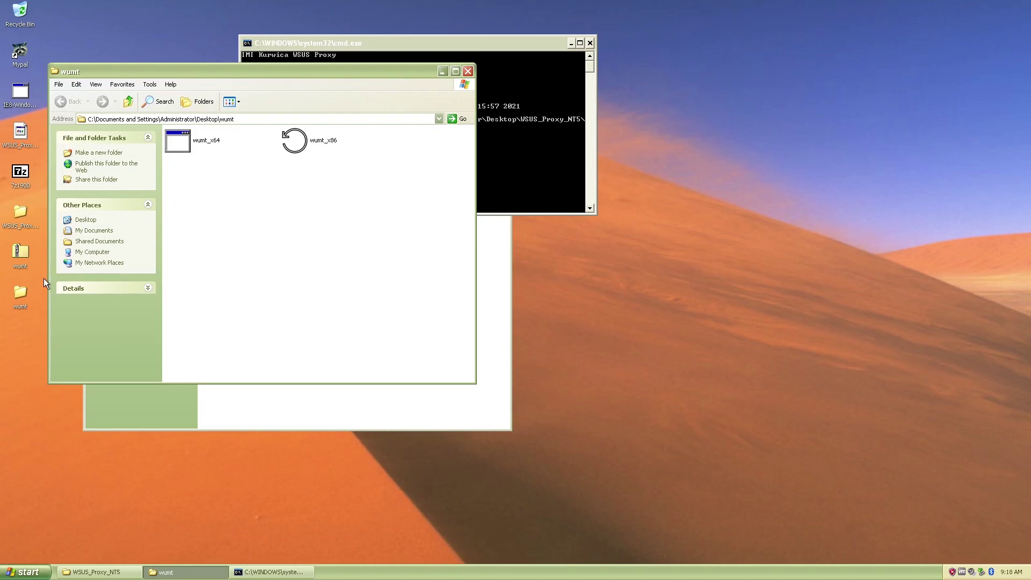
left_click(300, 152)
double_click(302, 145)
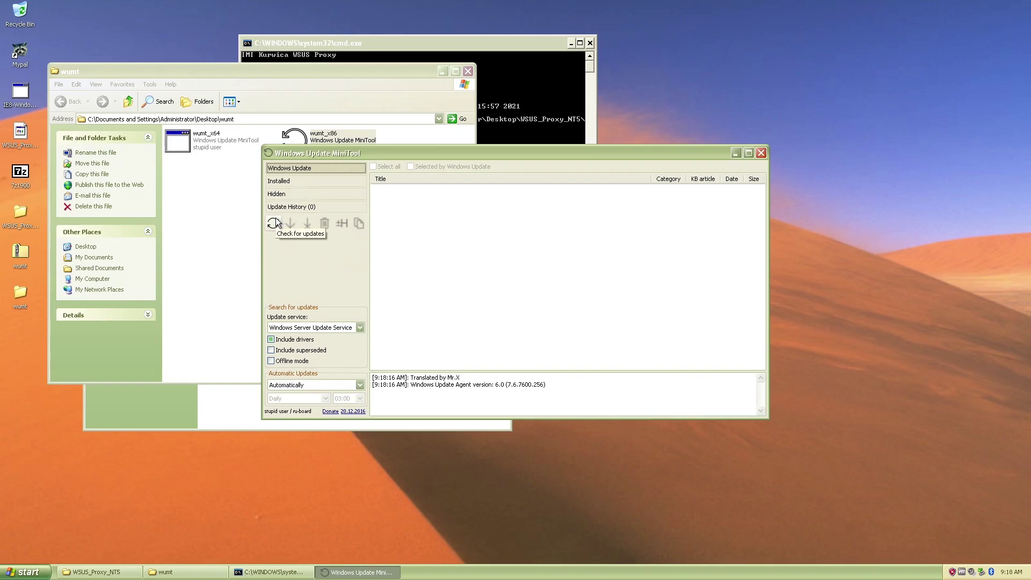
Step: Check for updates in Windows Update MiniTool through the Windows Server Update Service, viewing the proxy console log during the search
left_click(274, 223)
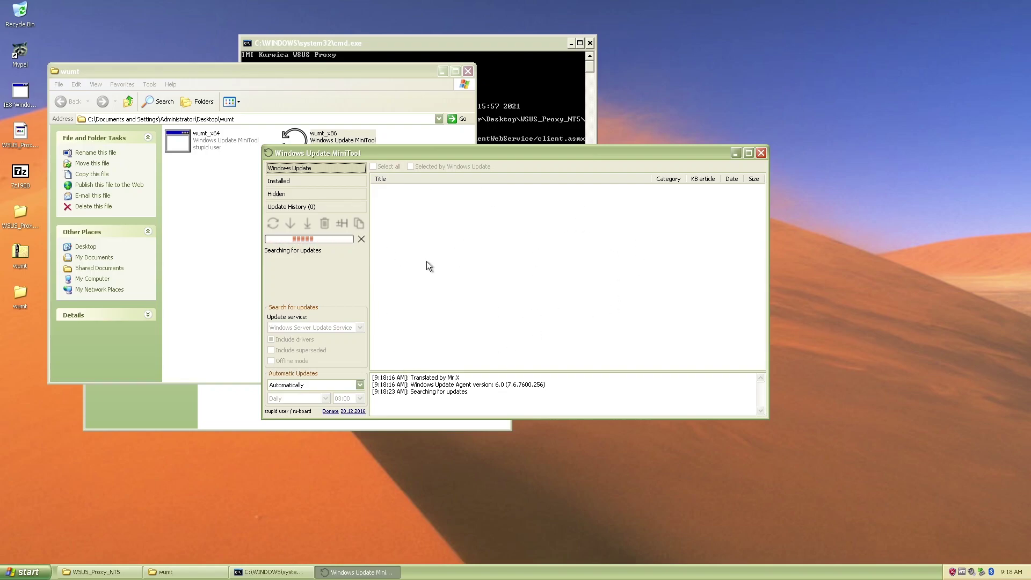
left_click(501, 63)
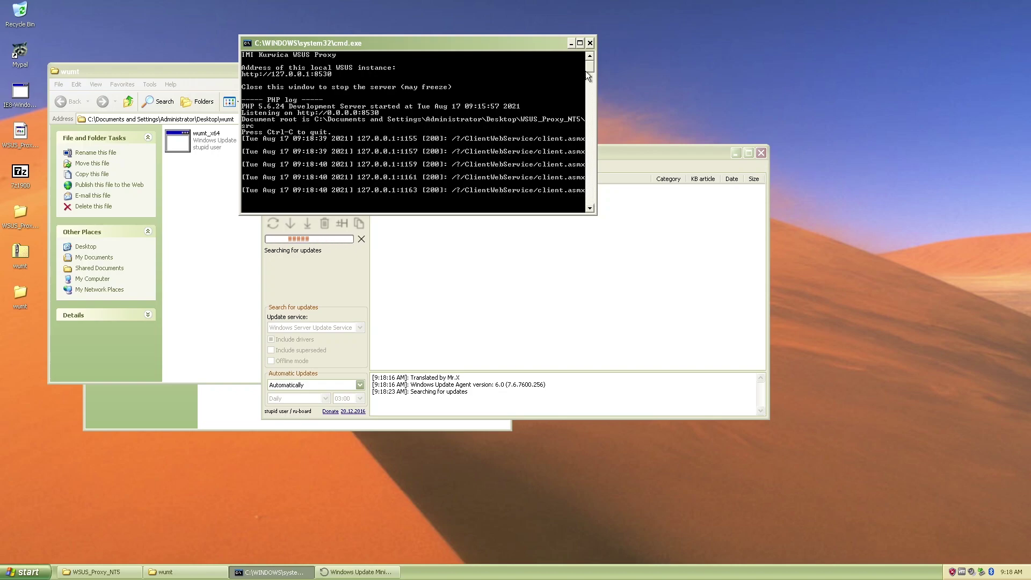
left_click(631, 191)
left_click(375, 49)
left_click(443, 263)
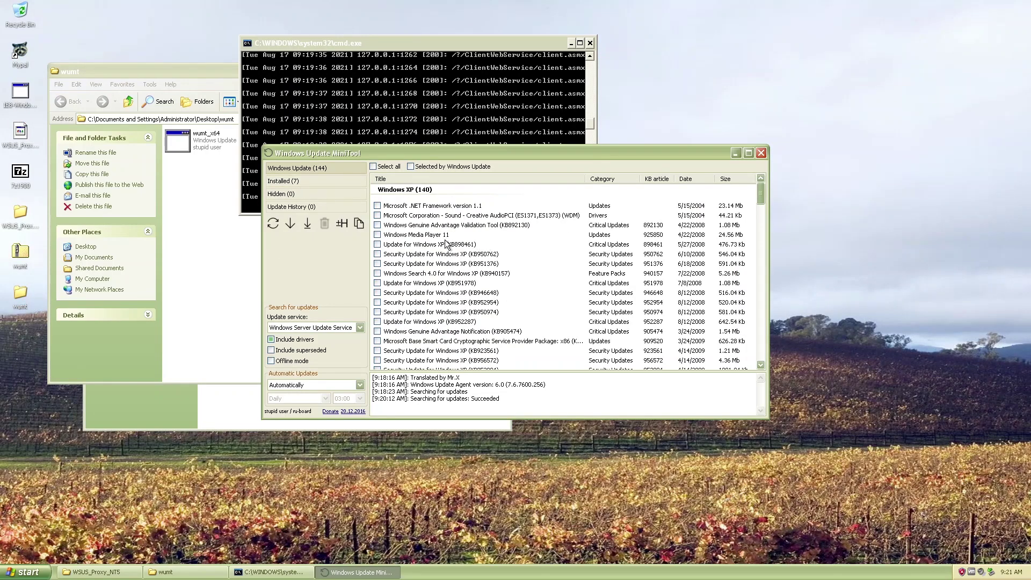
Step: Review the list of available updates, select all of them and start the installation
scroll(495, 298, "down", 15)
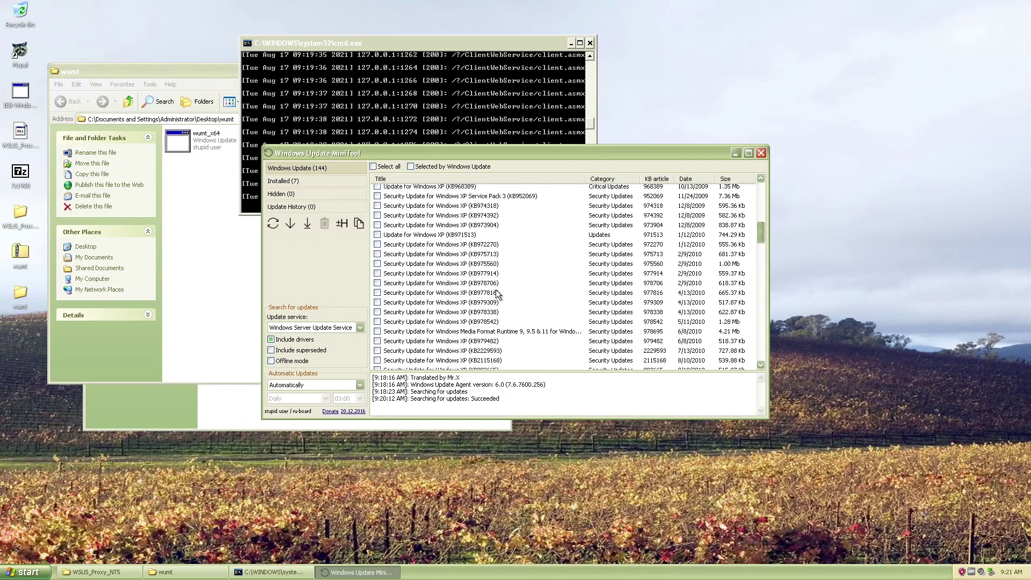
left_click_drag(761, 248, 763, 351)
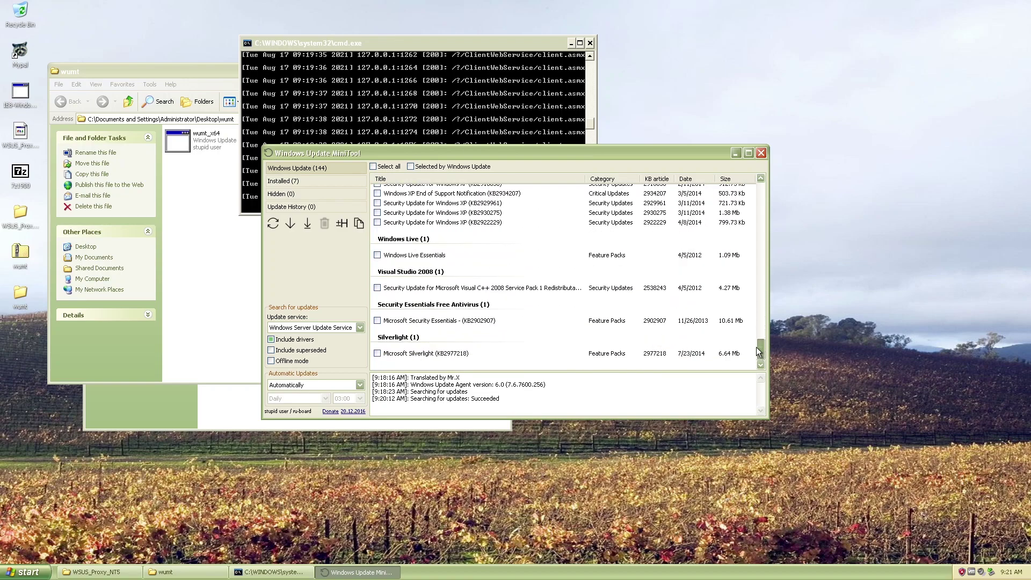
left_click_drag(758, 350, 724, 182)
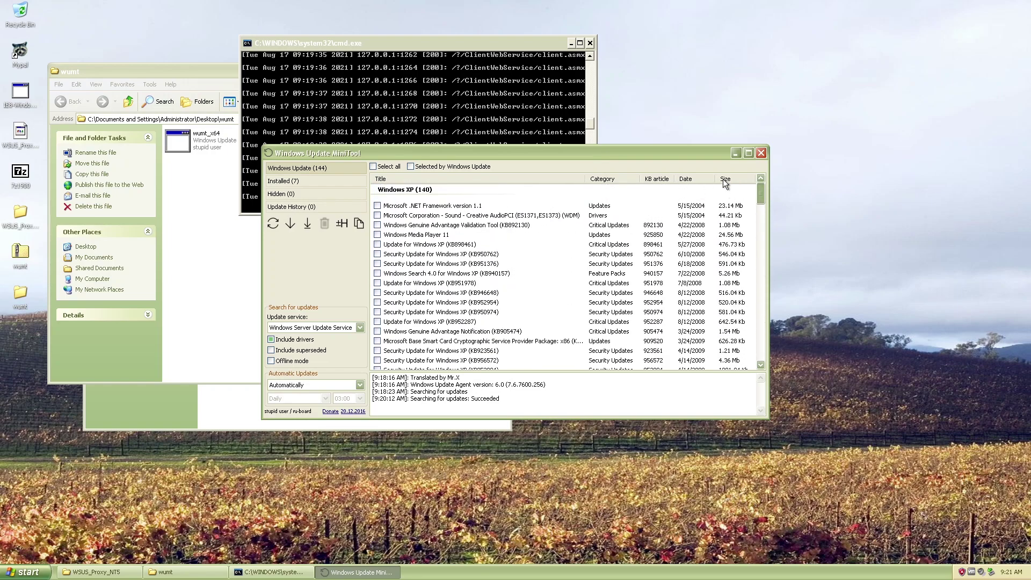
left_click(306, 223)
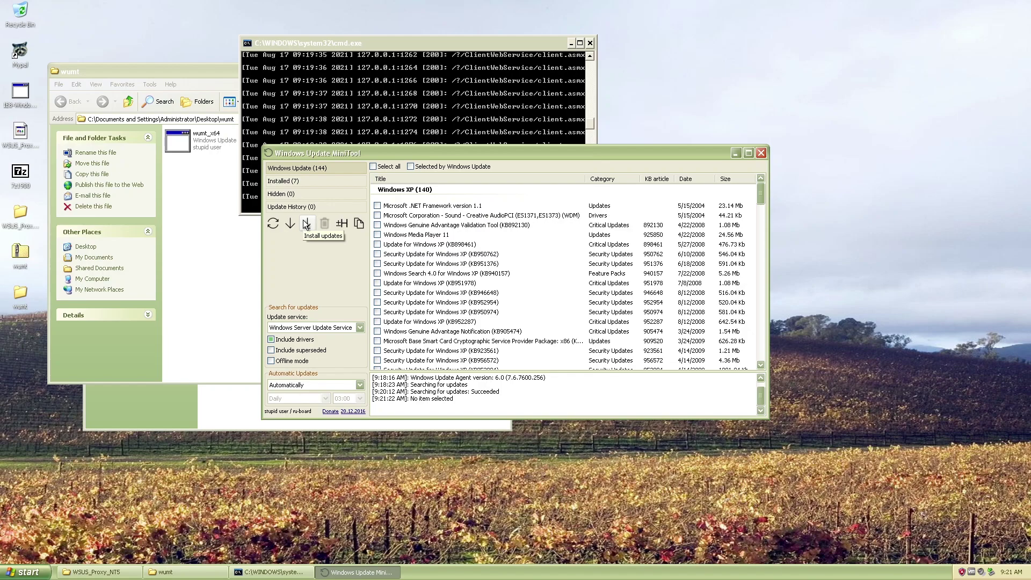
left_click(374, 167)
left_click(304, 224)
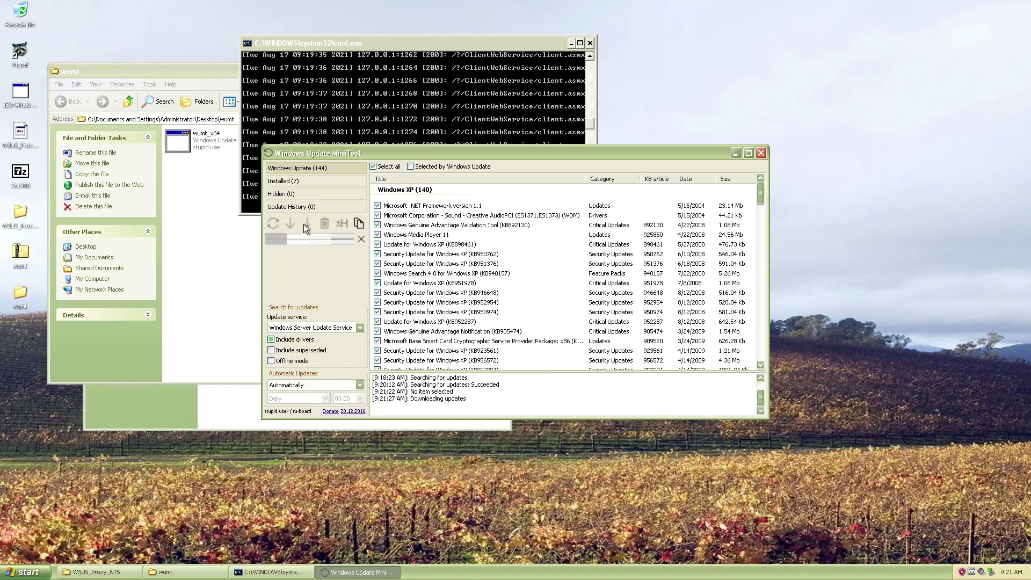
Step: Minimize Windows Update MiniTool and close the wumt and WSUS_Proxy_NT5 folder windows
left_click(734, 153)
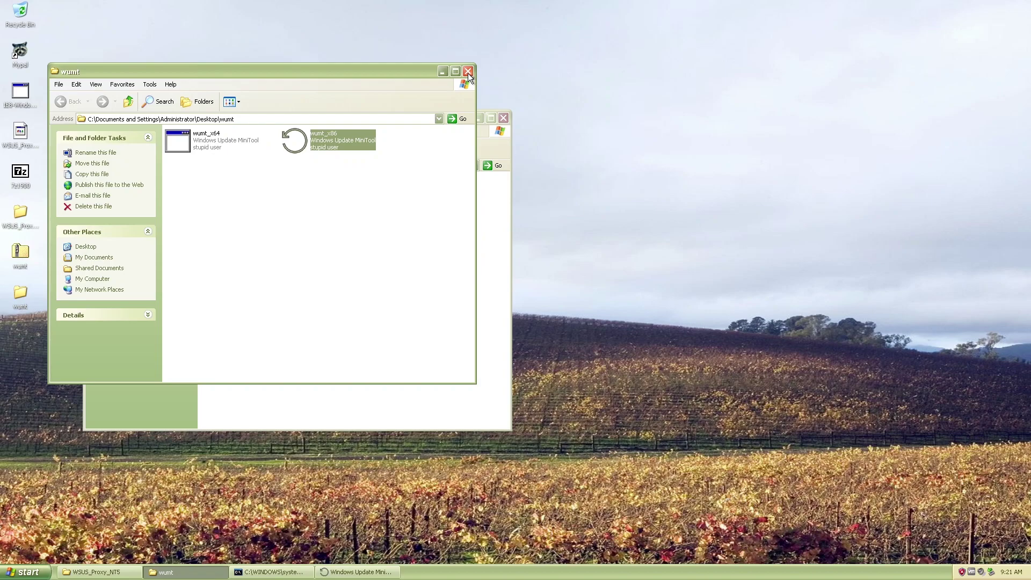
left_click(469, 72)
left_click(503, 122)
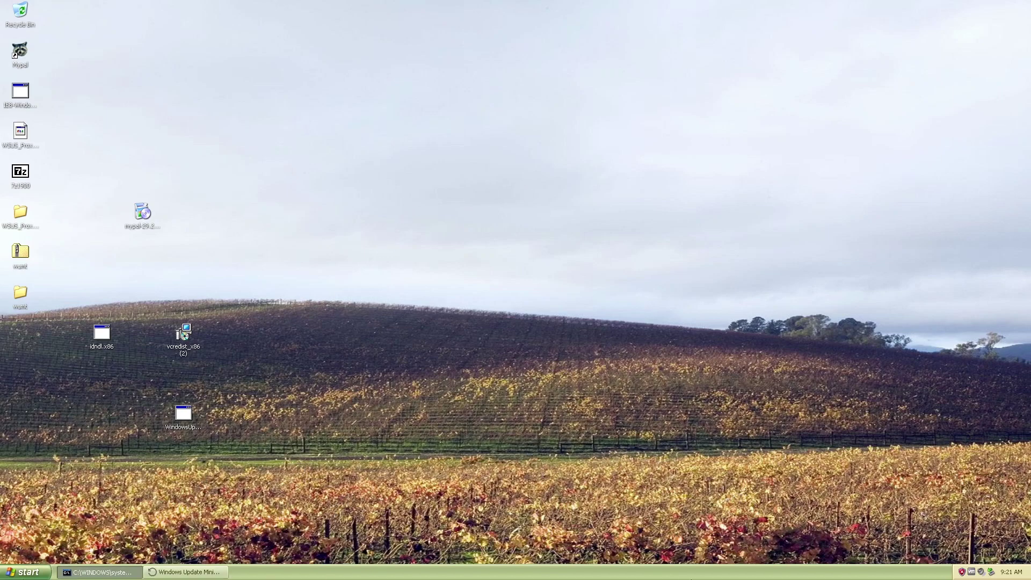
Step: Apply the Silver color scheme to the Windows XP style in the desktop's Display Properties
right_click(376, 297)
left_click(403, 378)
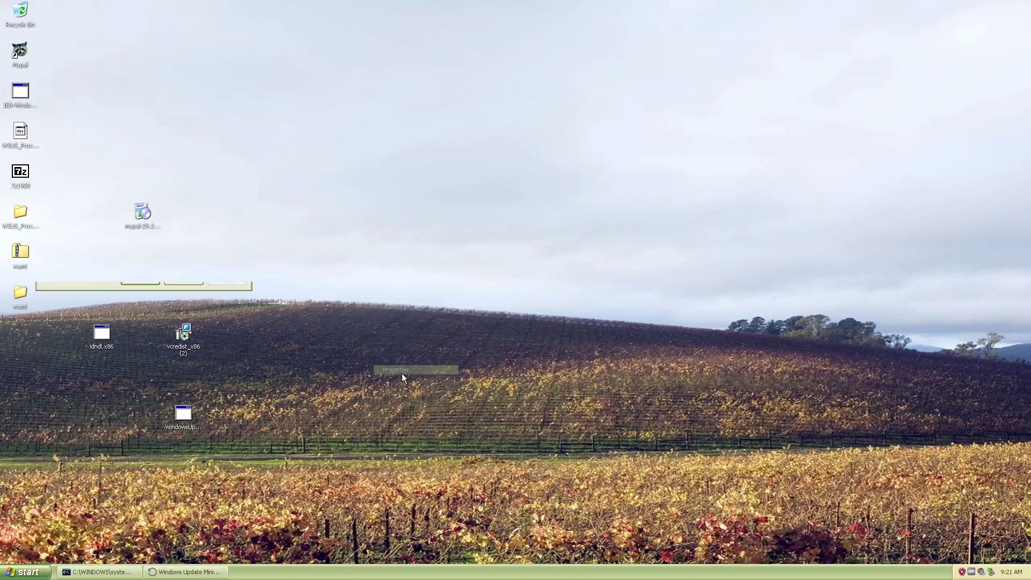
left_click(163, 76)
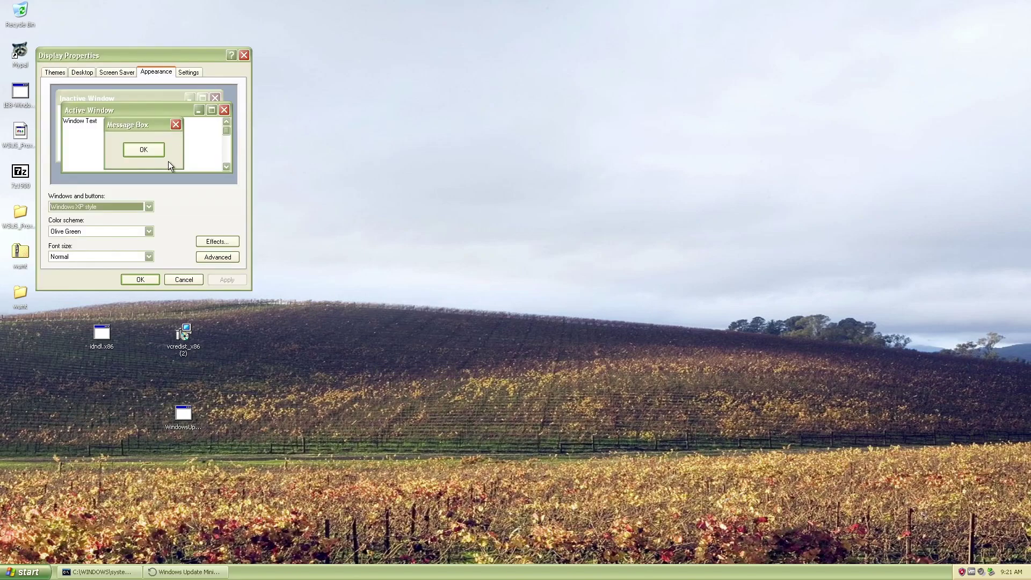
left_click(106, 226)
left_click(93, 254)
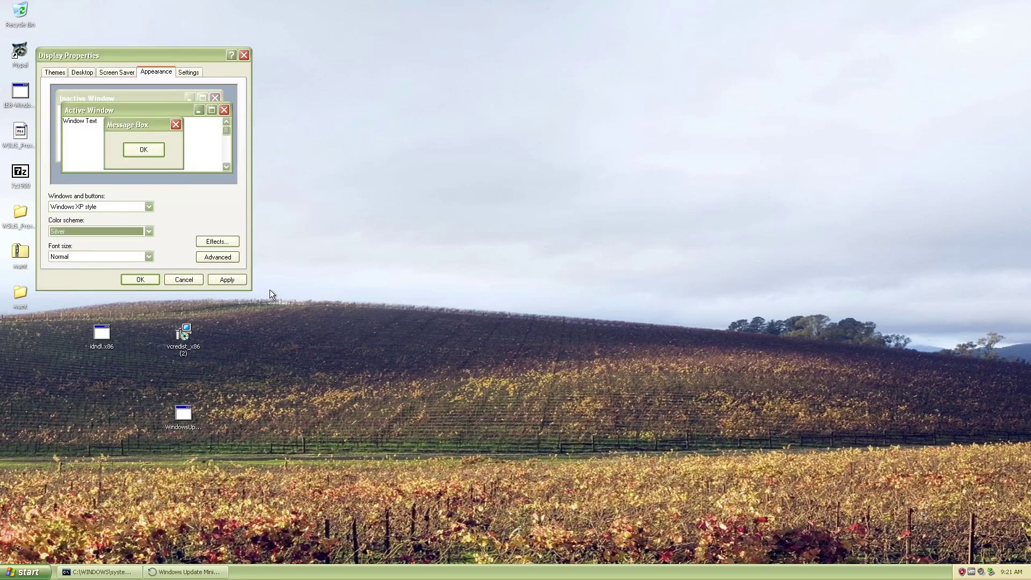
left_click(220, 276)
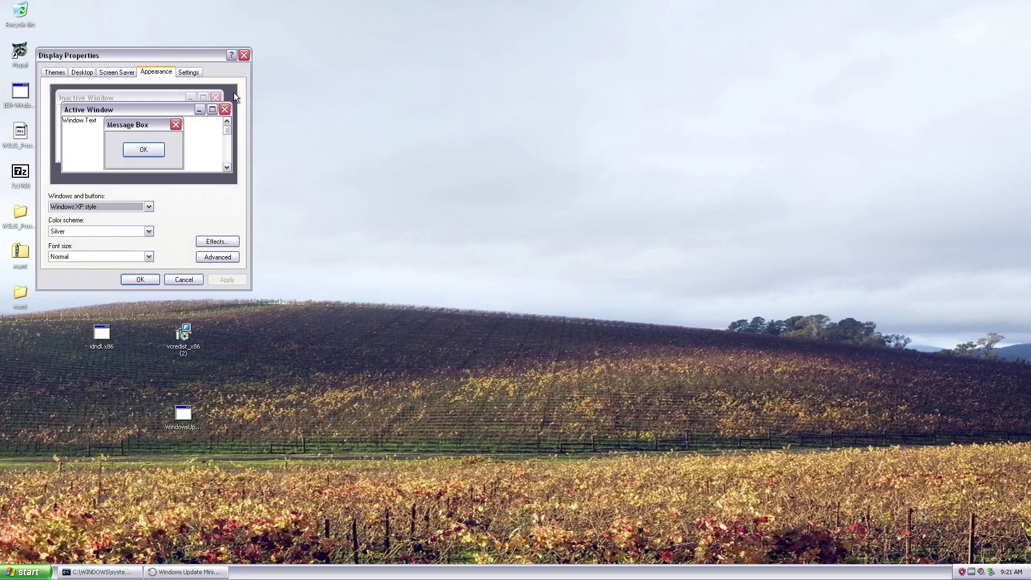
Step: Move the Display Properties dialog toward the middle of the desktop and apply the Olive Green color scheme
left_click_drag(135, 56, 429, 102)
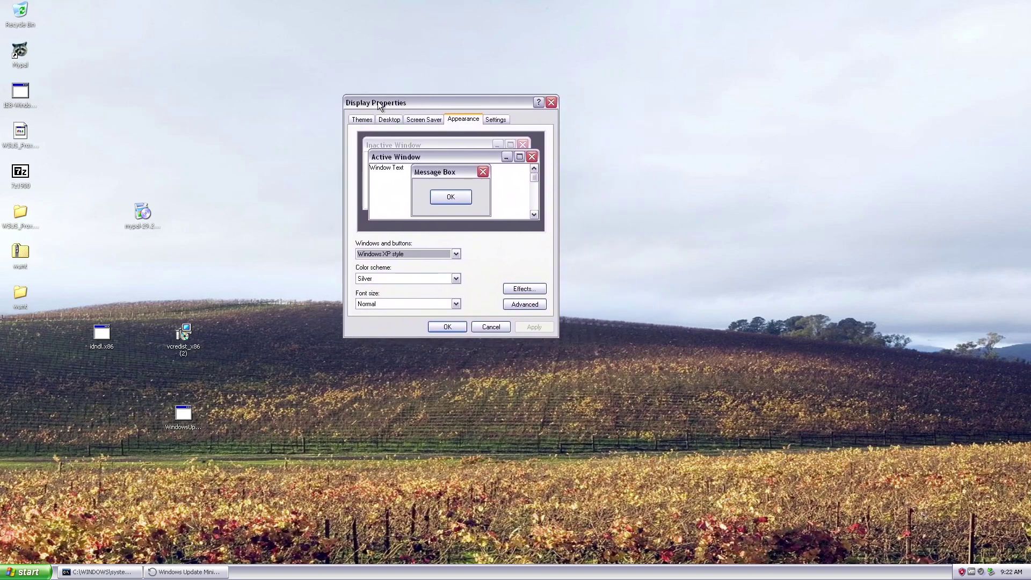
left_click(410, 279)
left_click(403, 296)
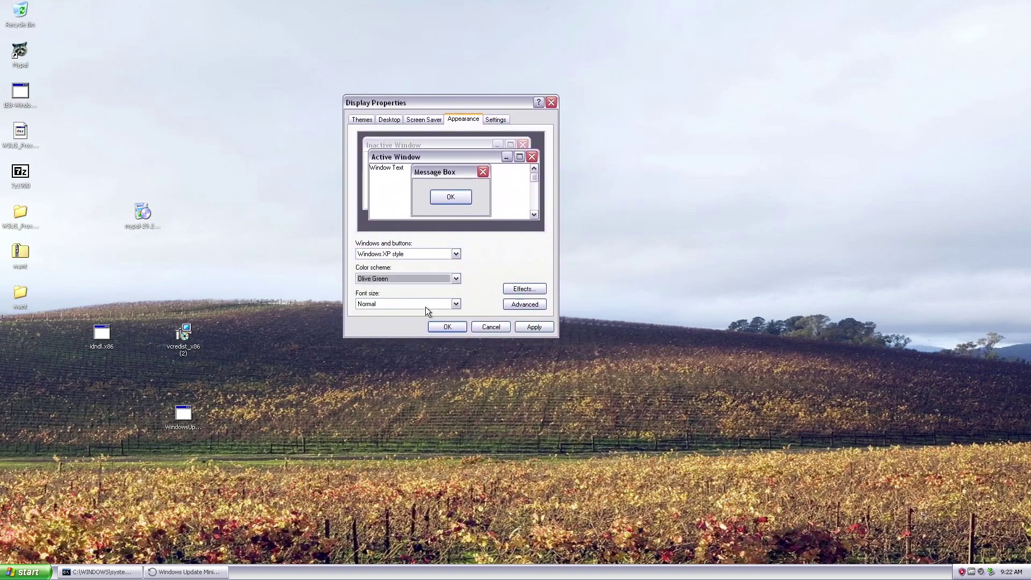
left_click(525, 327)
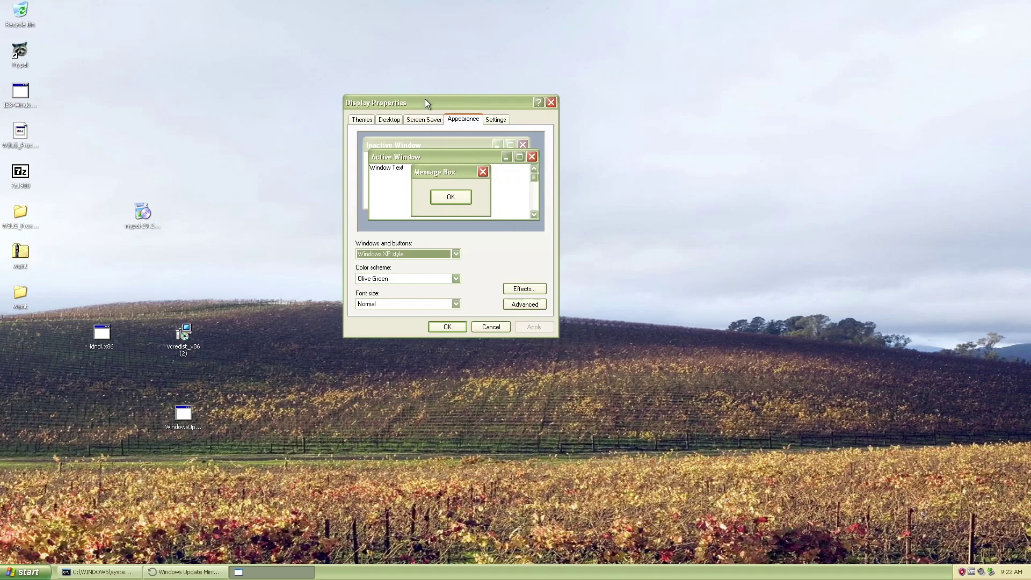
Step: Check the update download progress in Windows Update MiniTool and view the free space of Local Disk (C:) in My Computer
left_click(220, 571)
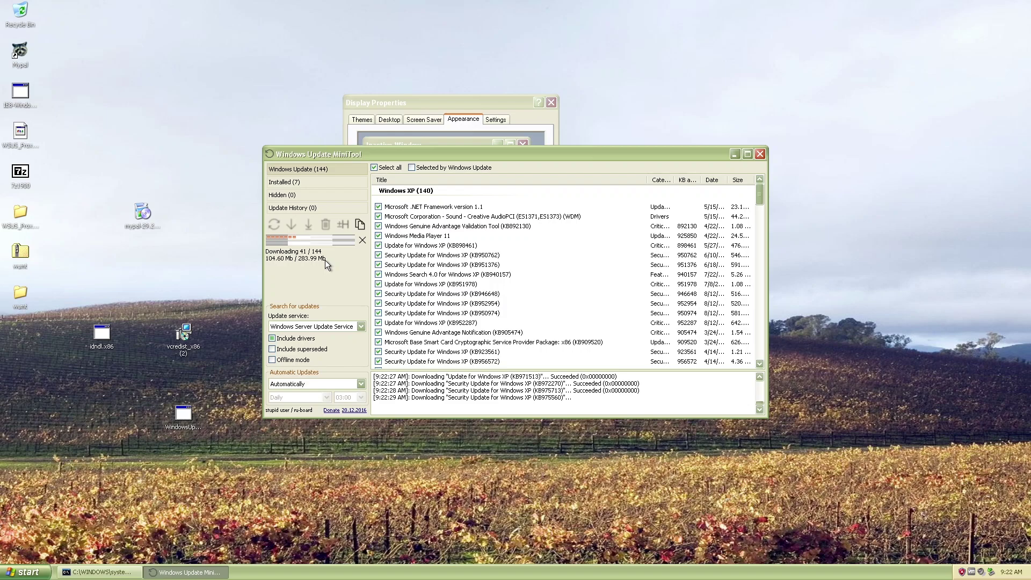
key("super")
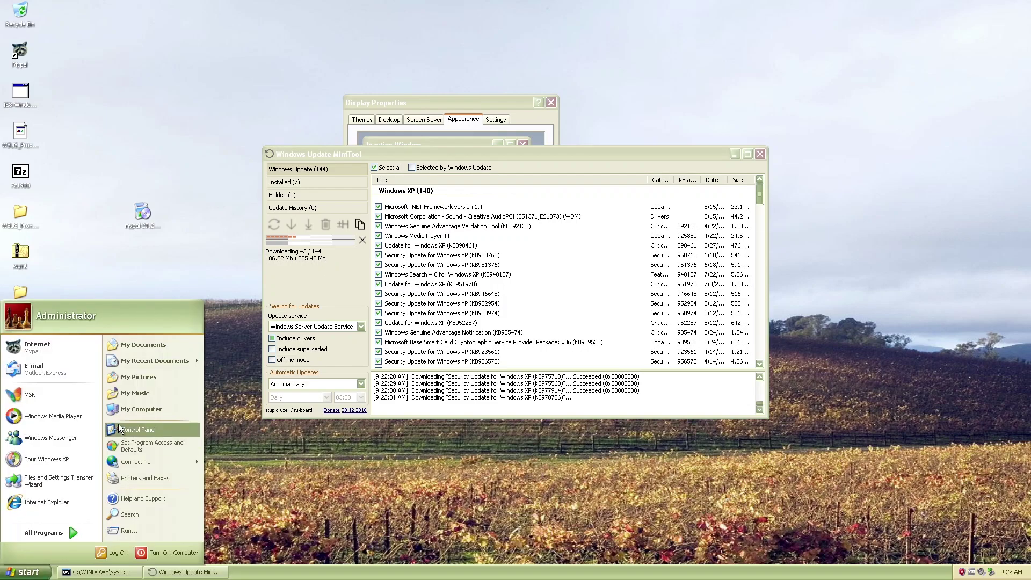
left_click(121, 410)
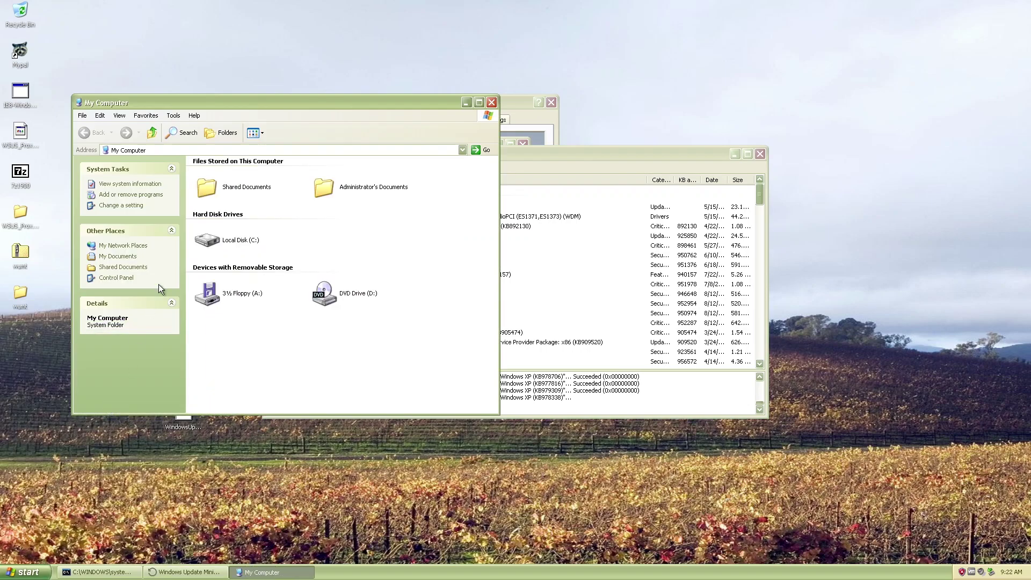
left_click(217, 238)
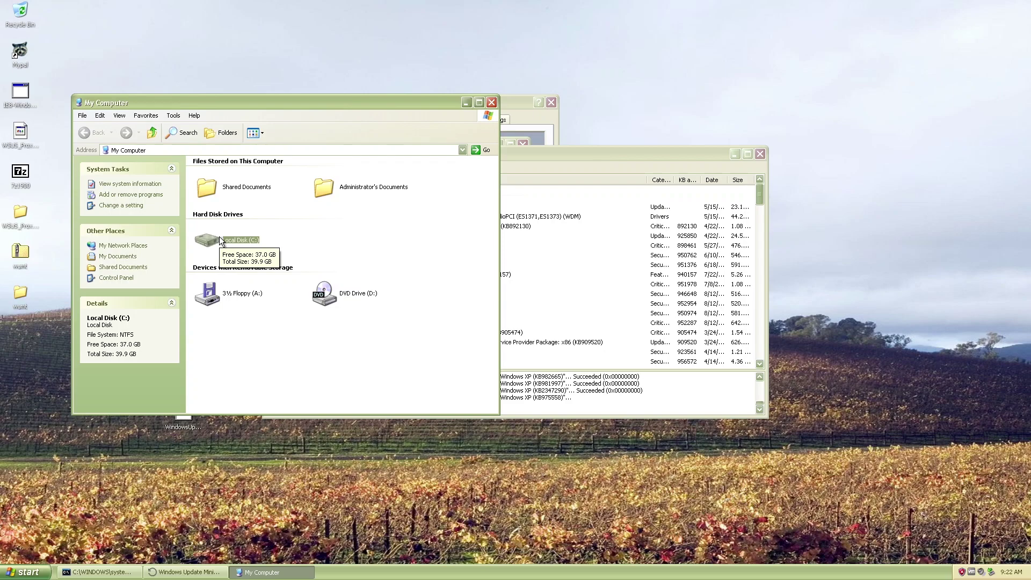
Step: Launch Windows Media Player and complete its first-run setup with the default privacy and file type options
left_click(14, 574)
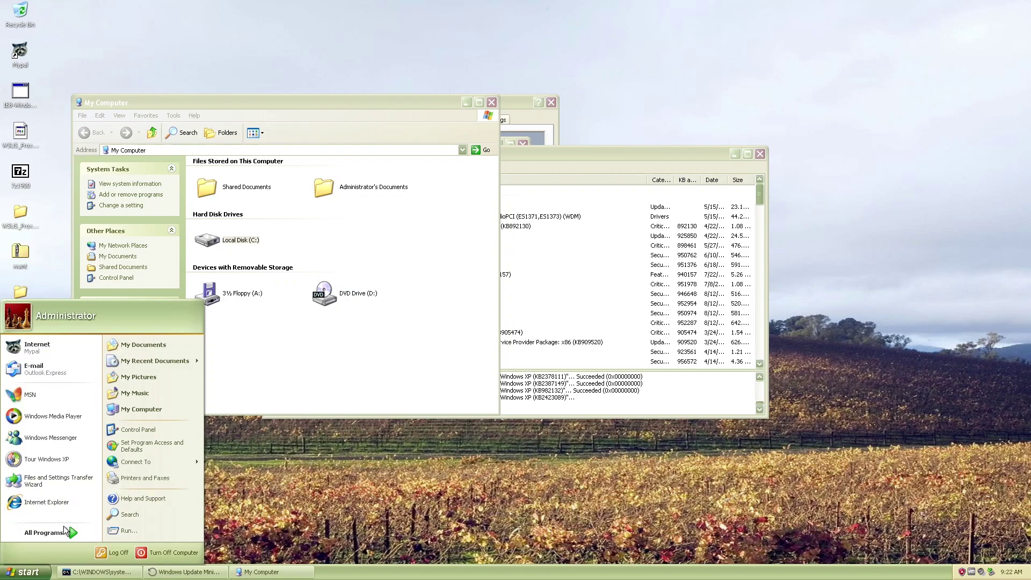
left_click(49, 415)
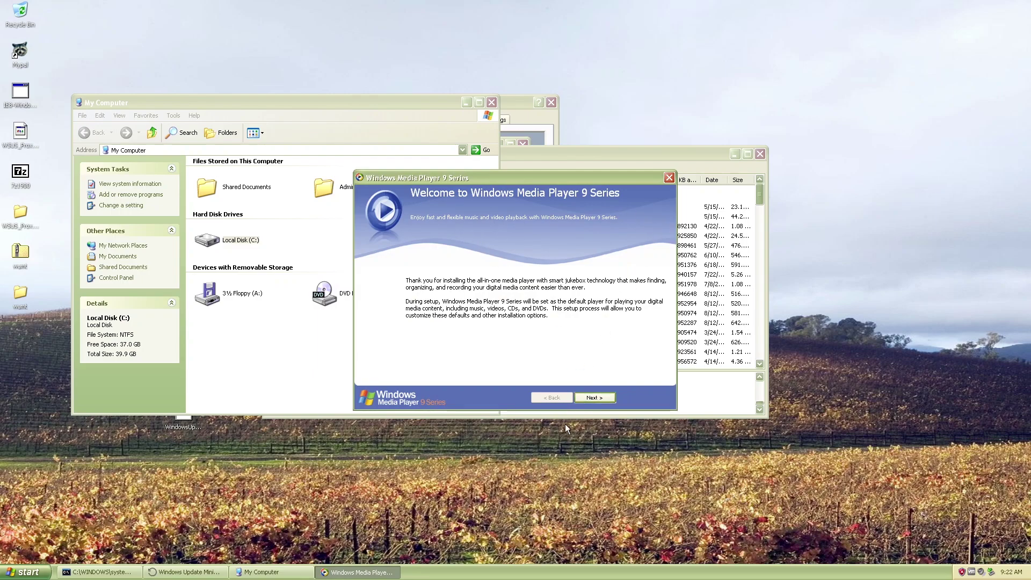
left_click(597, 398)
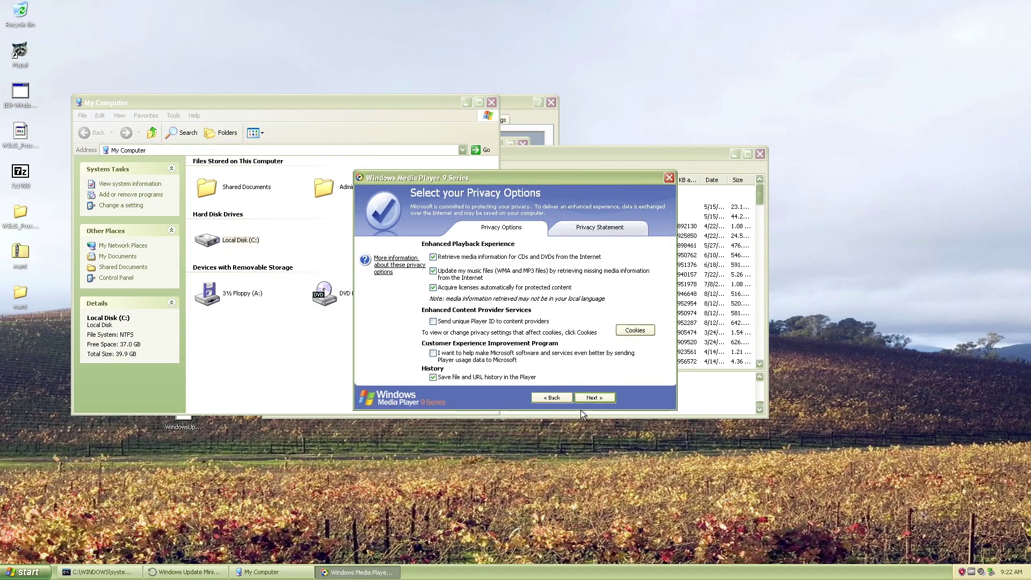
left_click(583, 400)
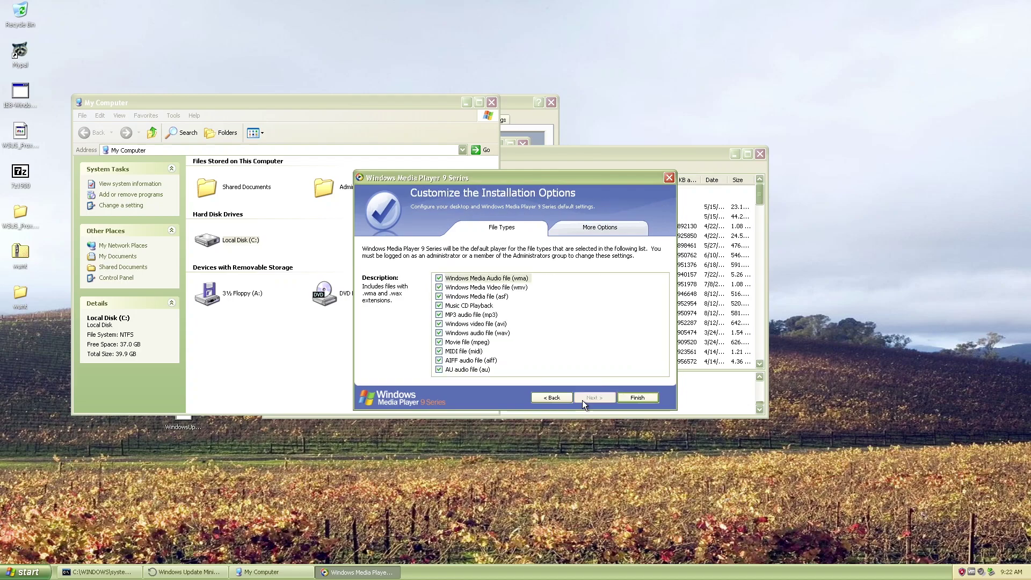
left_click(622, 399)
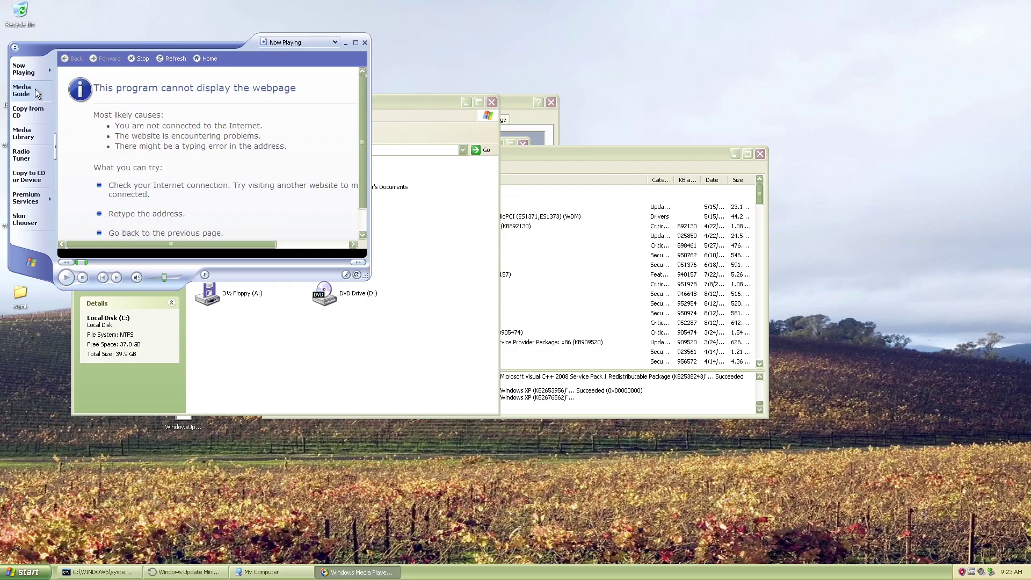
Step: Look over the Media Guide page in Windows Media Player and return to the Now Playing view
scroll(295, 136, "down", 1)
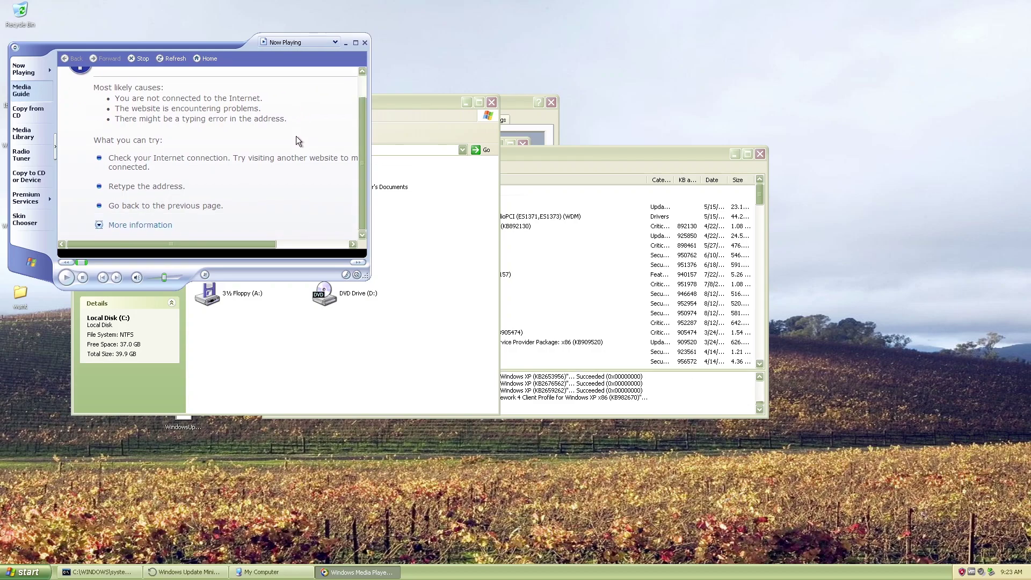
scroll(300, 141, "up", 1)
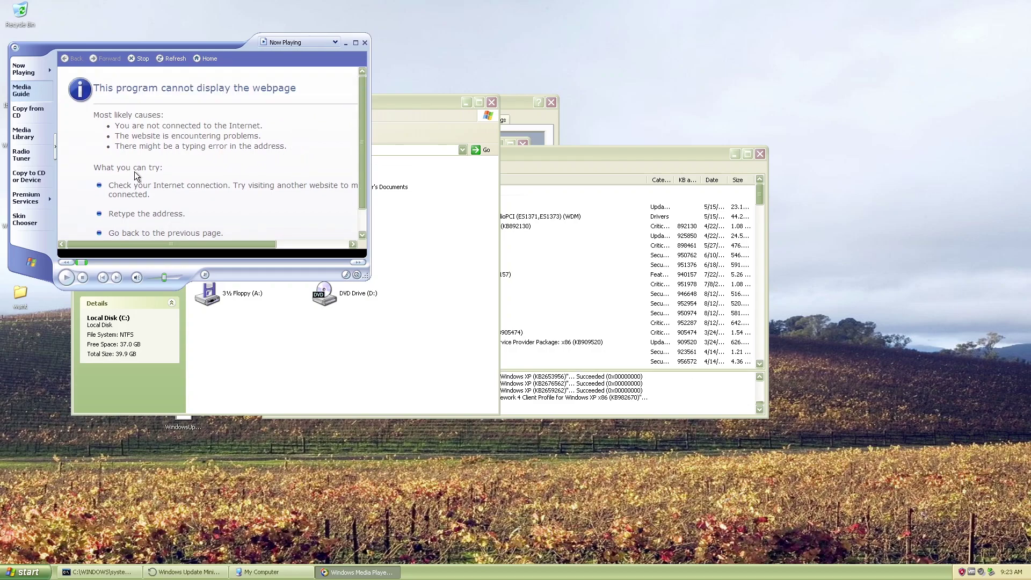
left_click(24, 69)
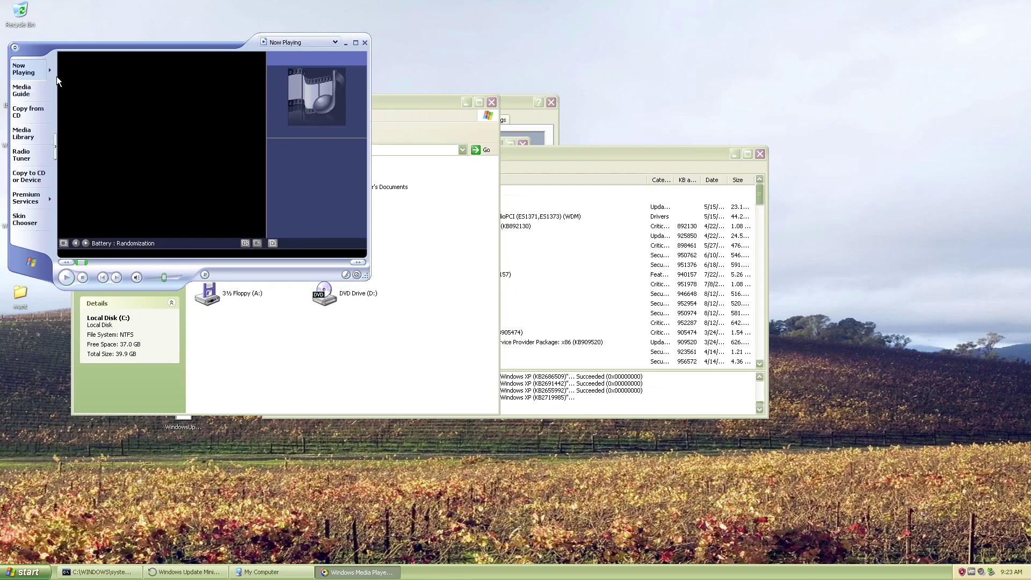
Step: Show the player's menu bar and open the Windows Welcome music from the WINDOWS\system32\oobe\images folder on drive C
left_click(15, 47)
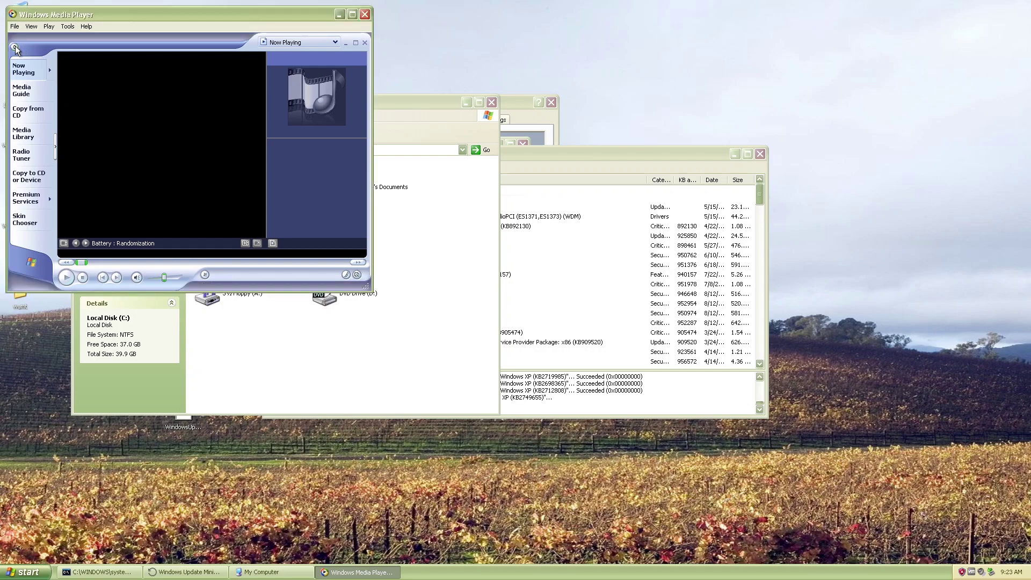
left_click(15, 26)
left_click(21, 38)
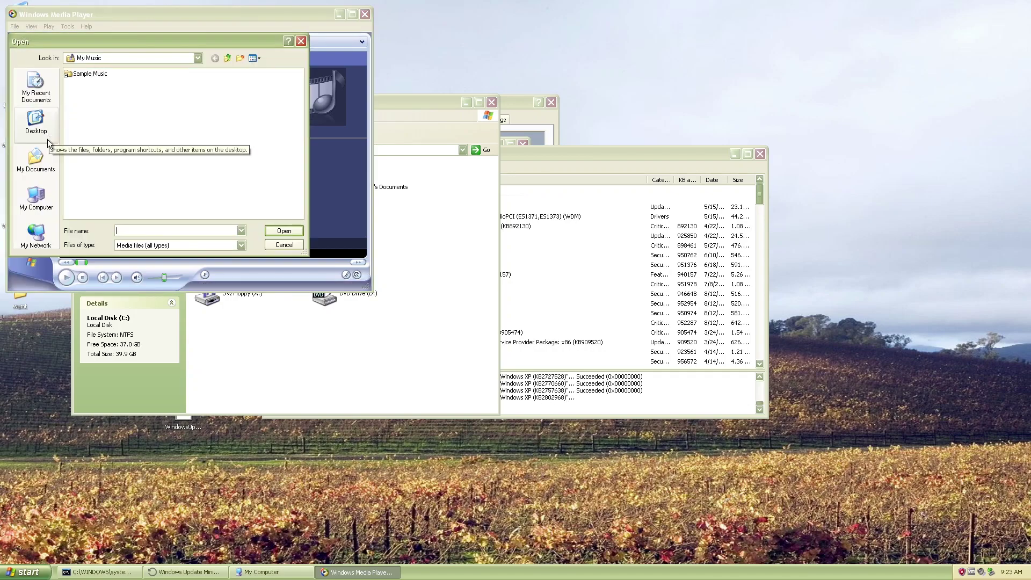
left_click(36, 198)
double_click(83, 82)
double_click(84, 92)
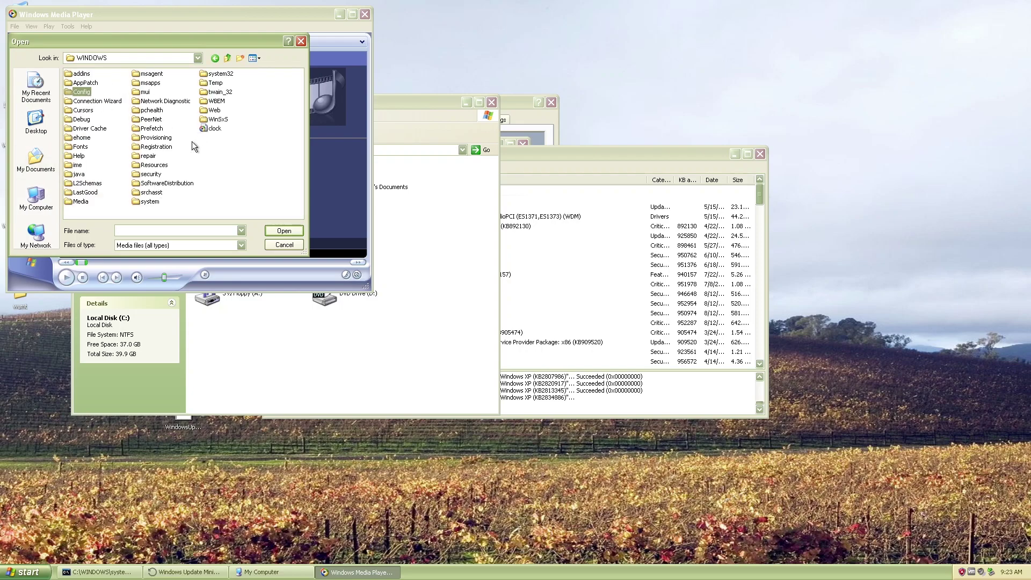
double_click(213, 73)
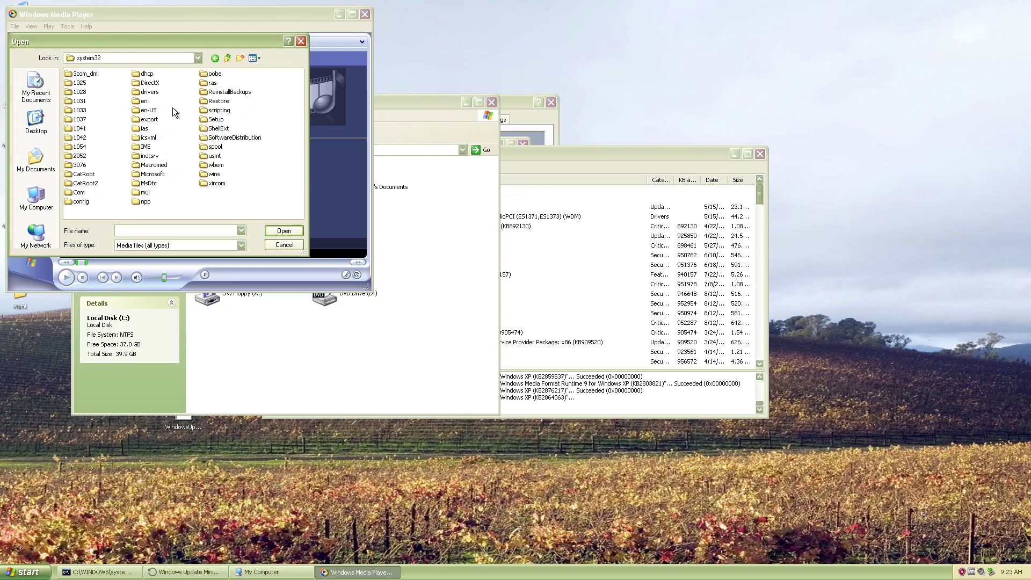
double_click(218, 75)
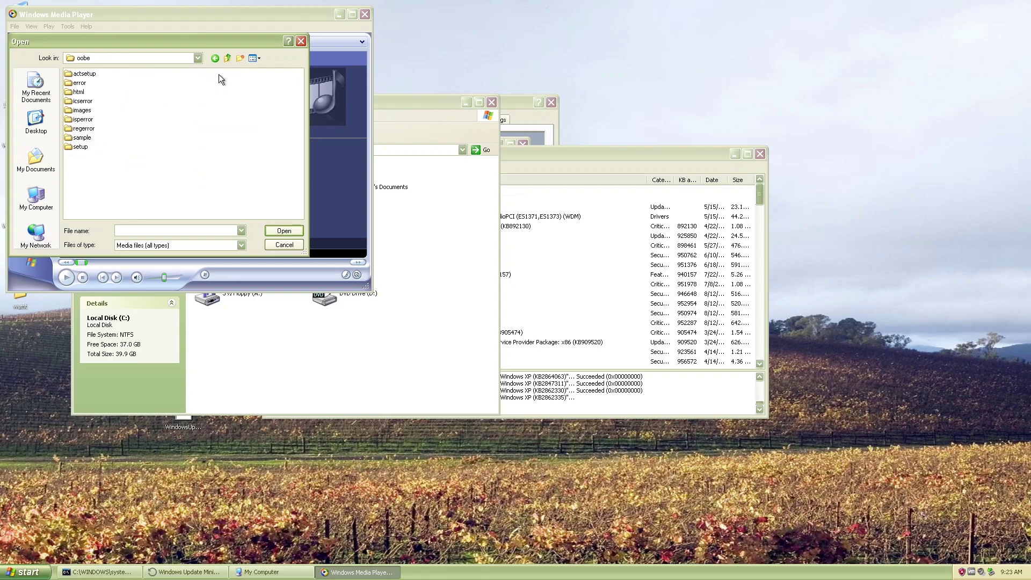
double_click(86, 111)
double_click(78, 93)
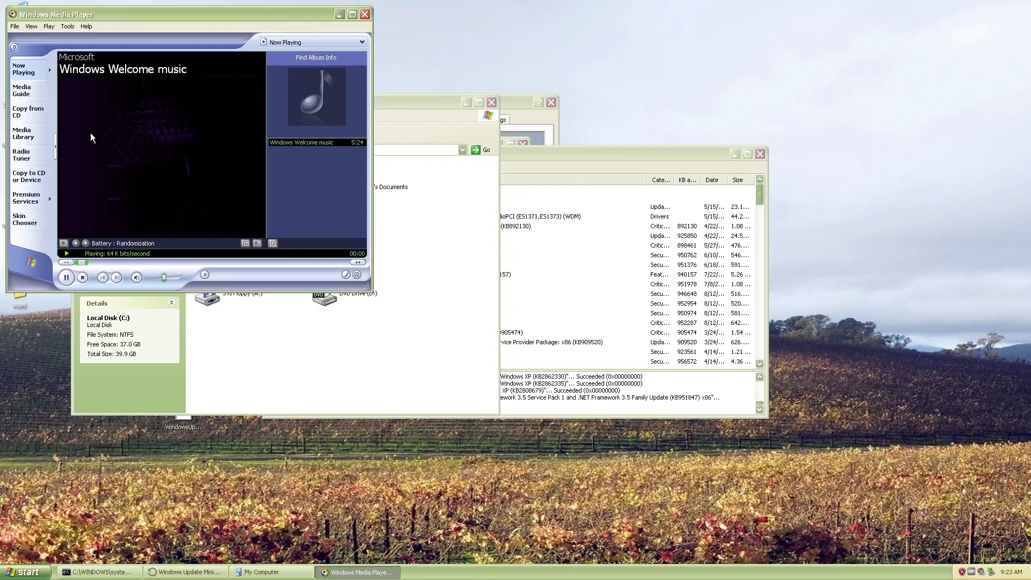
Step: Dismiss the visualization options and move the Windows Media Player window toward the middle of the desktop
right_click(124, 209)
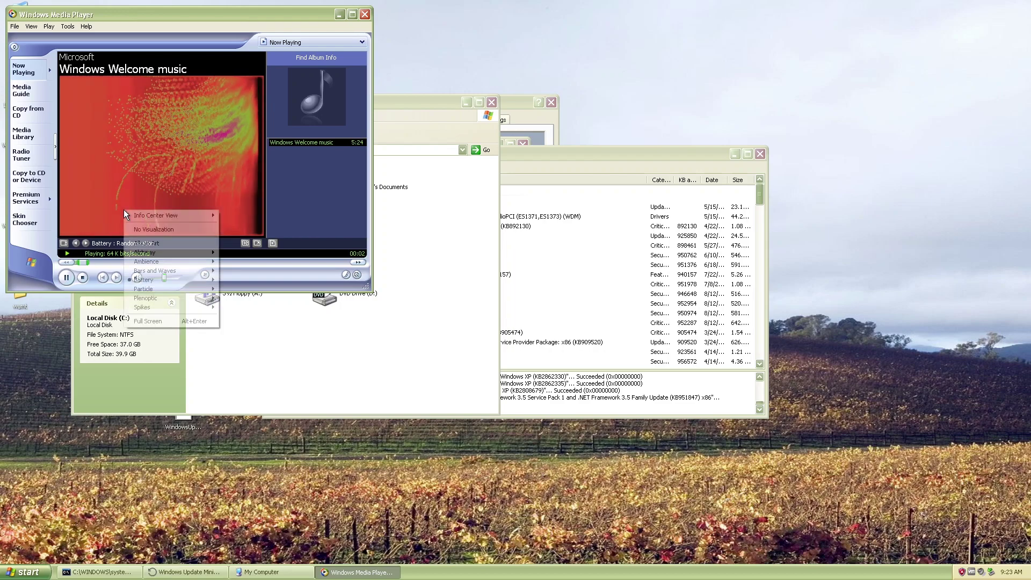
left_click(63, 222)
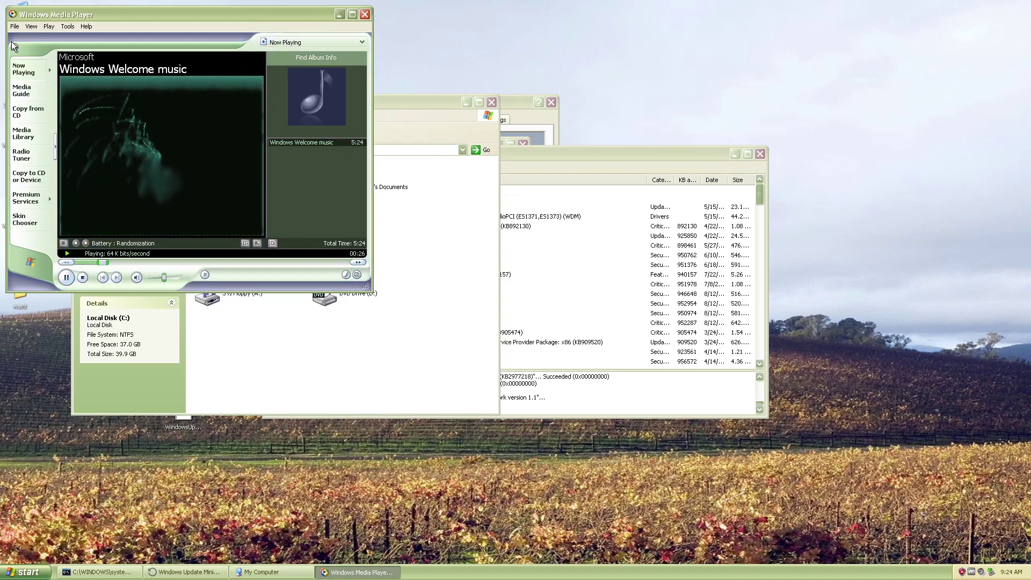
left_click_drag(42, 52, 282, 142)
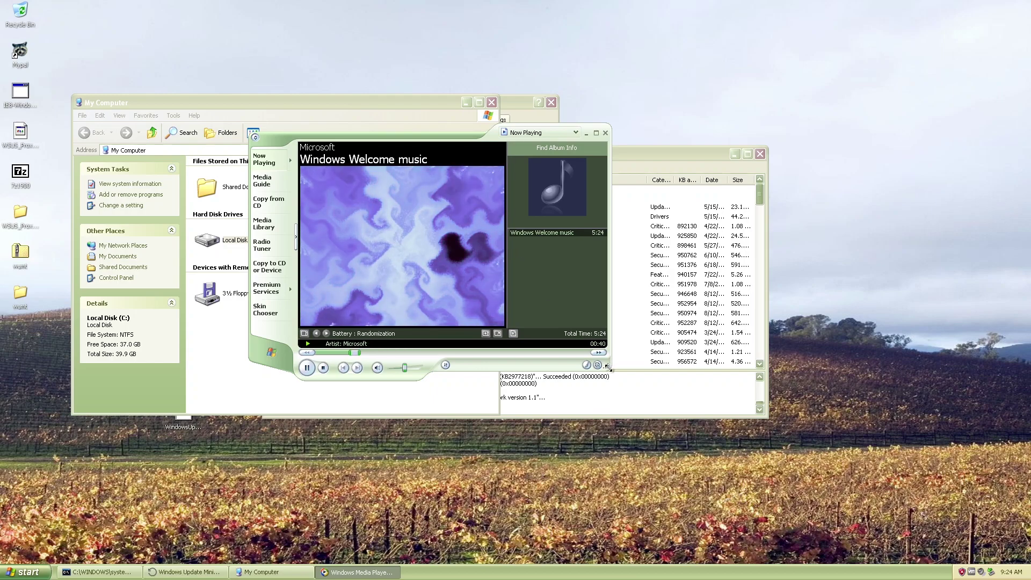
Step: Resize the Windows Media Player window through wide and compact shapes, move it slightly down, and leave it enlarged
left_click_drag(609, 365, 846, 219)
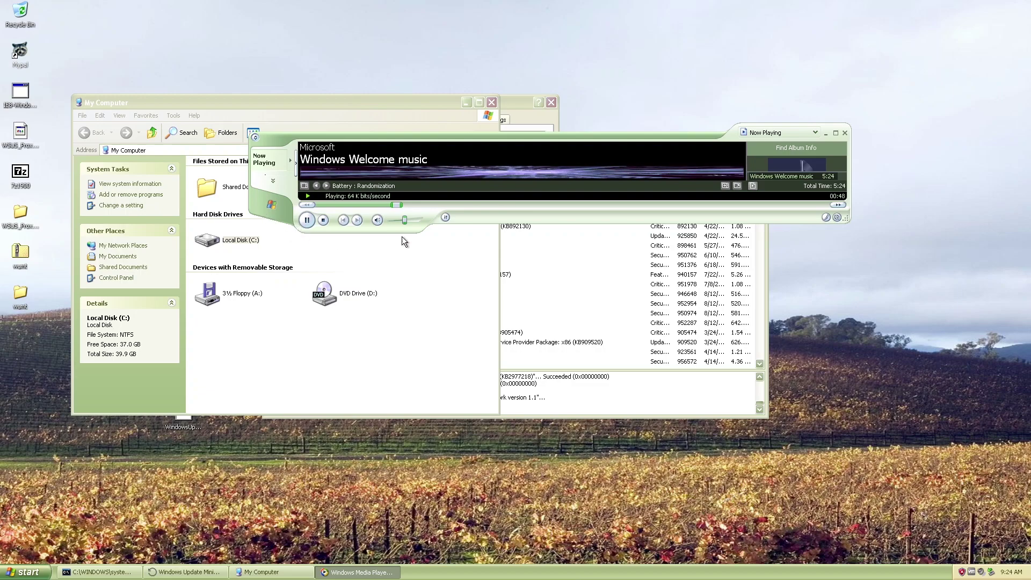
left_click_drag(846, 219, 319, 197)
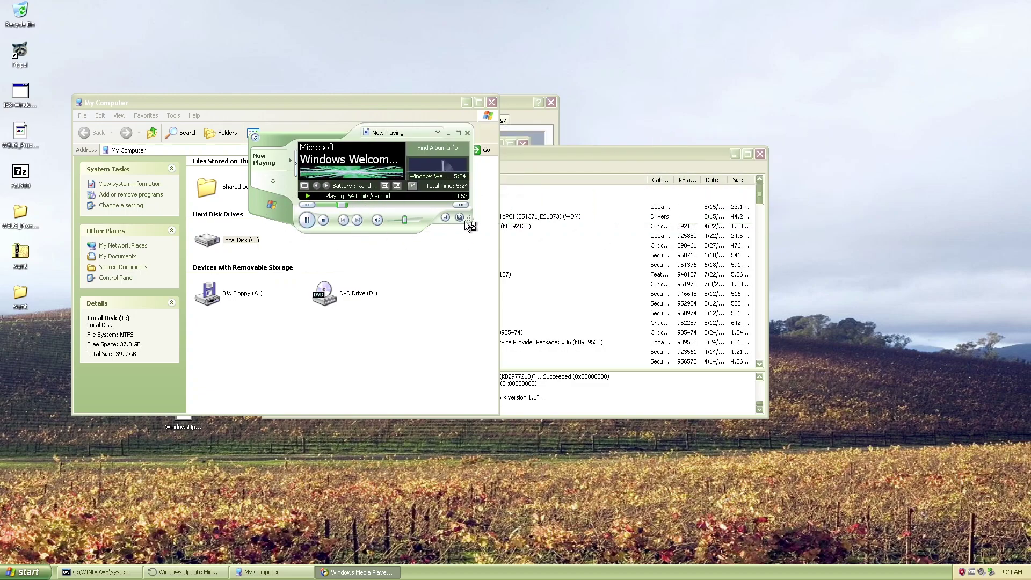
mouse_move(303, 110)
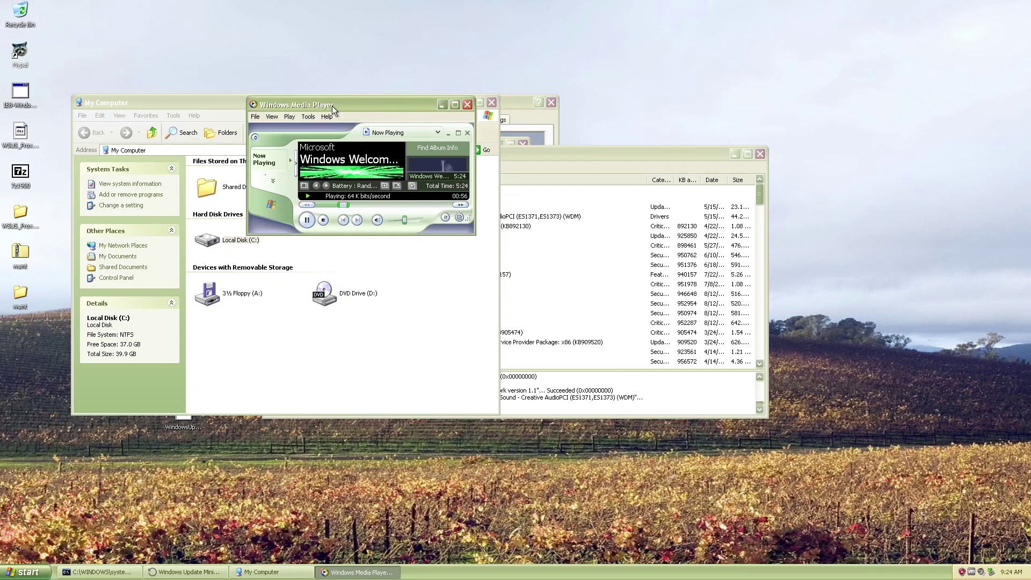
left_click_drag(321, 100, 361, 136)
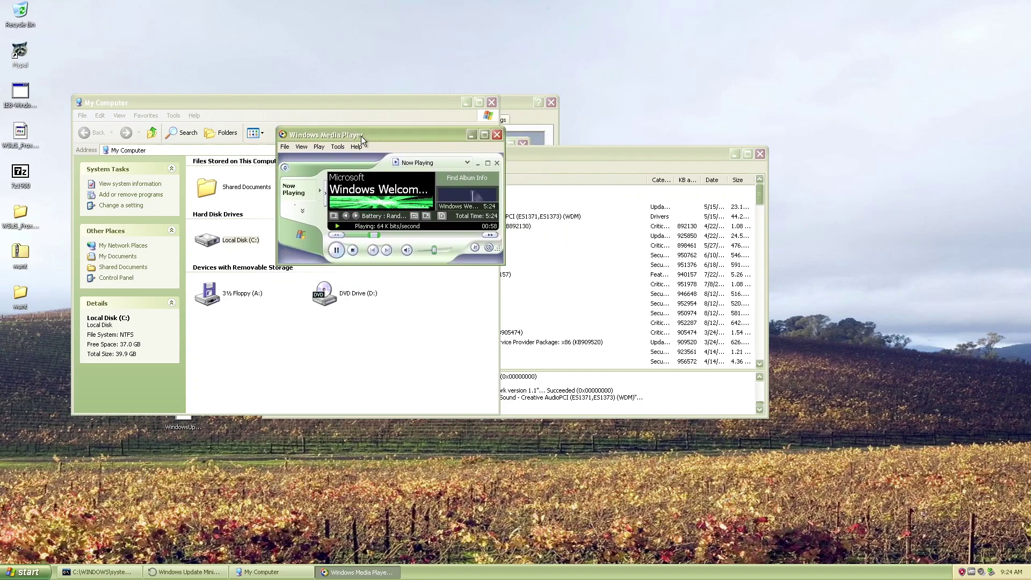
left_click_drag(497, 252, 682, 441)
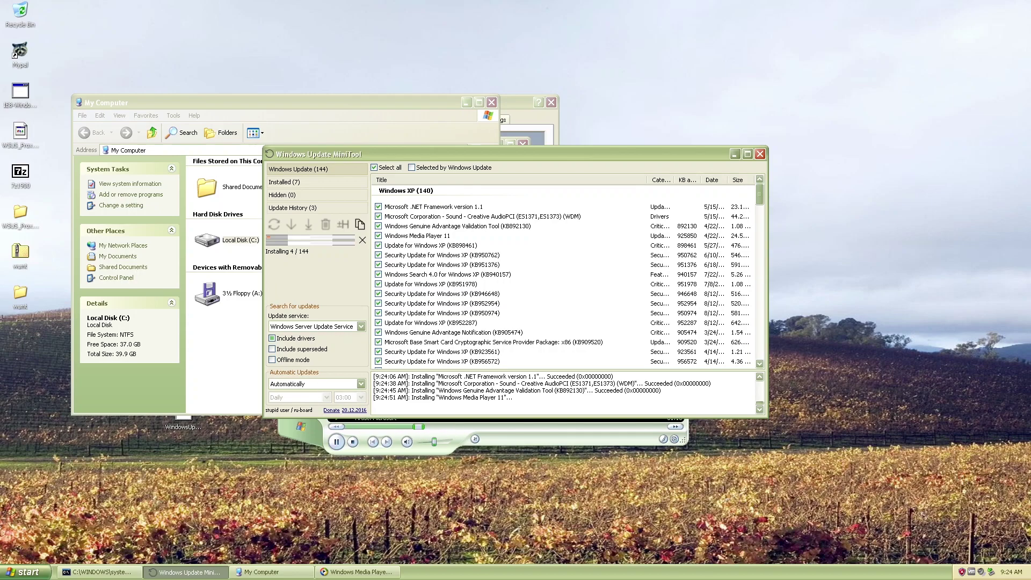
Step: Switch back and forth between Windows Media Player and Windows Update MiniTool, ending with the update progress in front
left_click(520, 435)
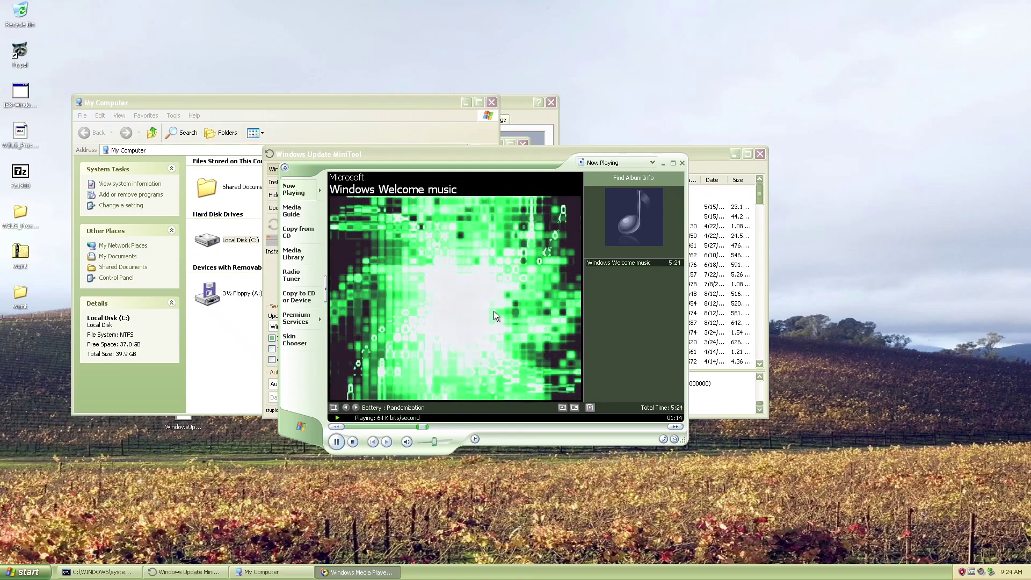
left_click(725, 396)
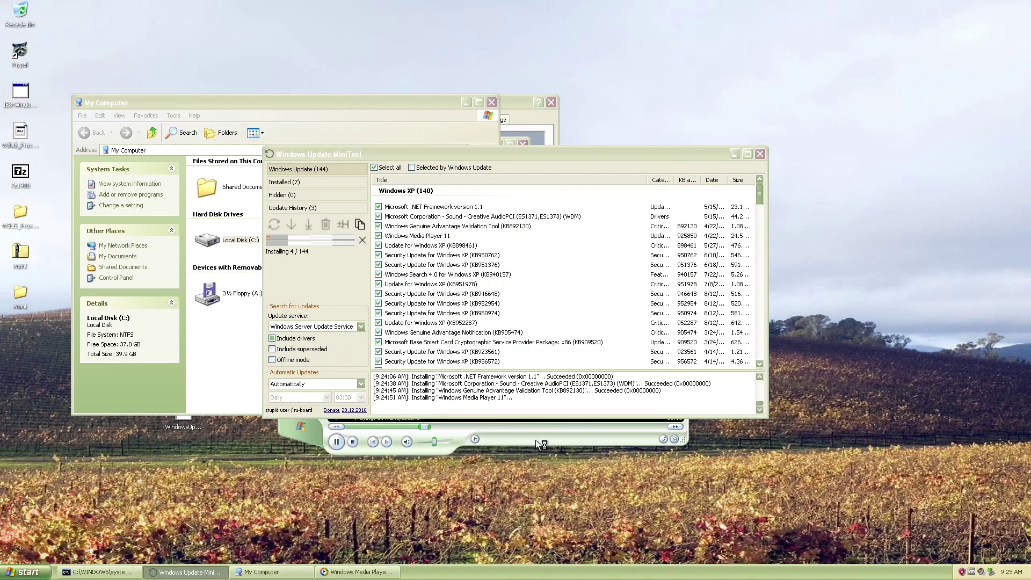
left_click(536, 440)
left_click(725, 398)
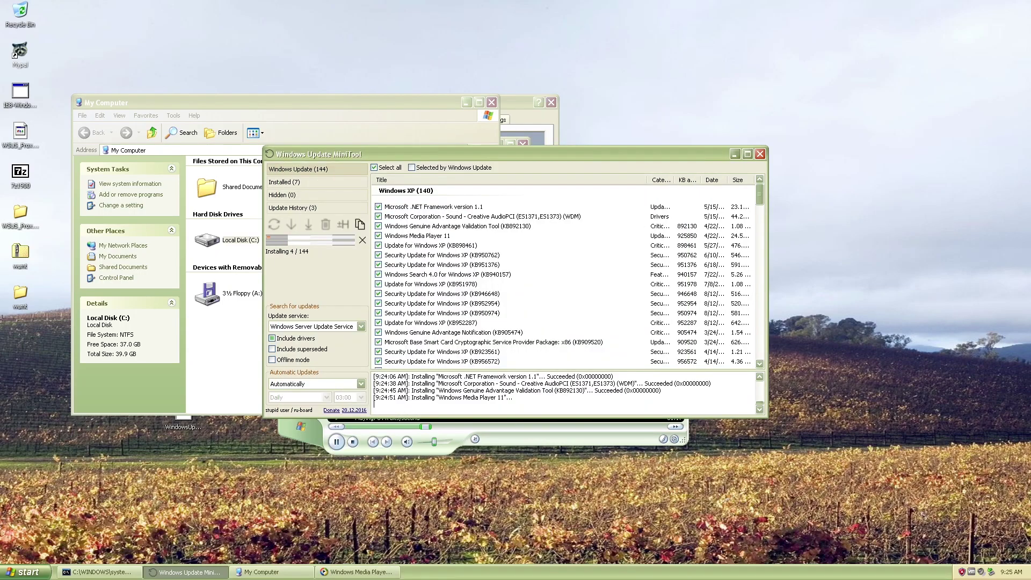
left_click(618, 435)
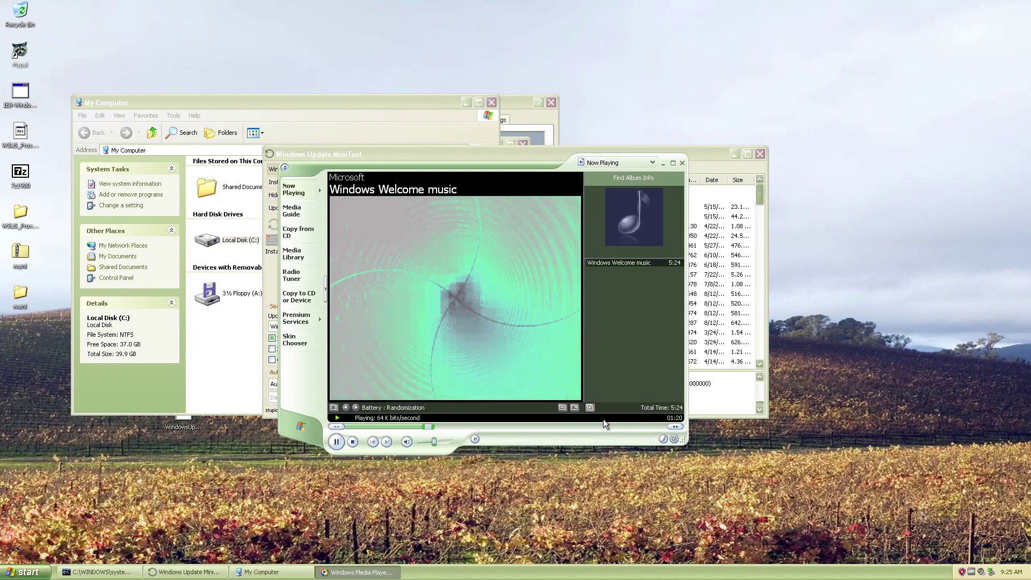
left_click(510, 147)
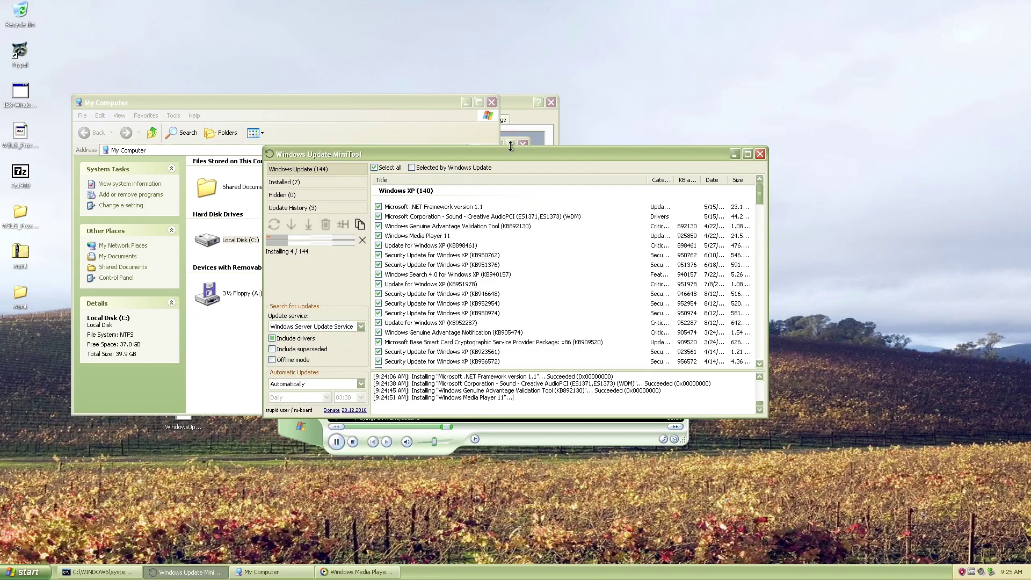
left_click(23, 572)
left_click(24, 572)
left_click(24, 572)
left_click(386, 491)
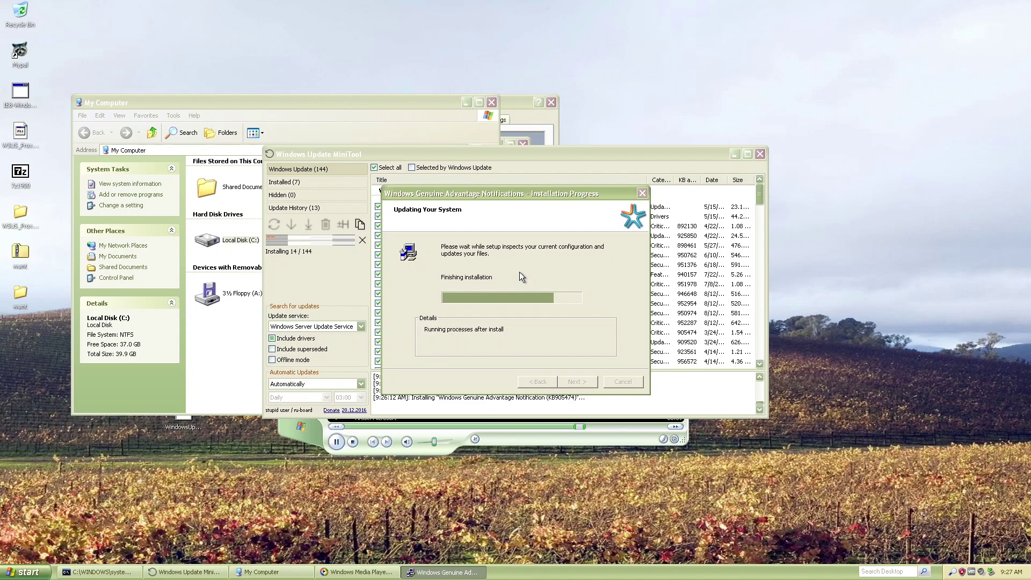
Step: Continue the Windows Genuine Advantage Notifications setup and look through the end of the update list in Windows Update MiniTool
left_click(577, 382)
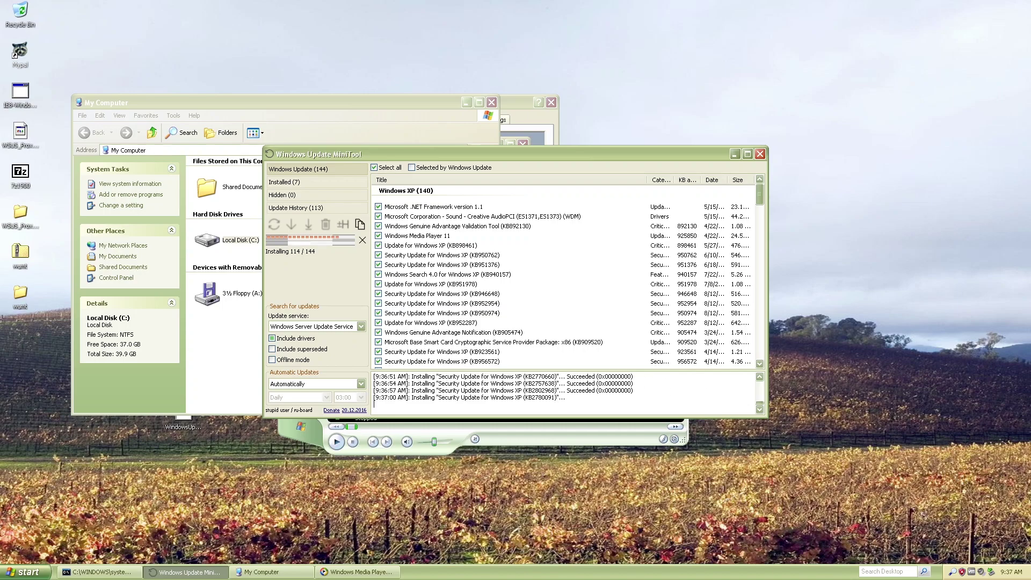
scroll(751, 328, "down", 20)
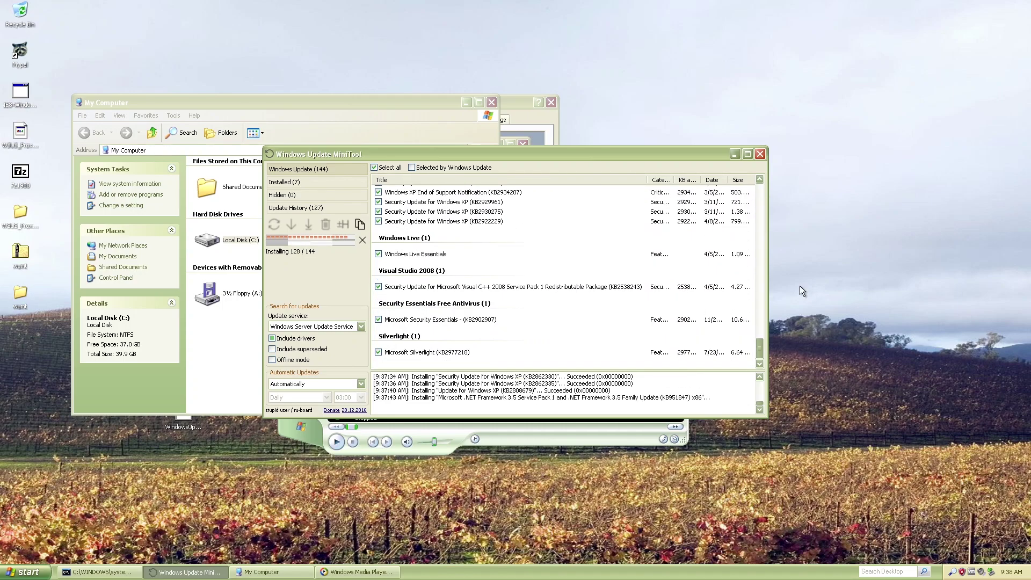
Step: Show the Quick Launch toolbar on the taskbar
right_click(816, 570)
left_click(945, 524)
left_click(678, 332)
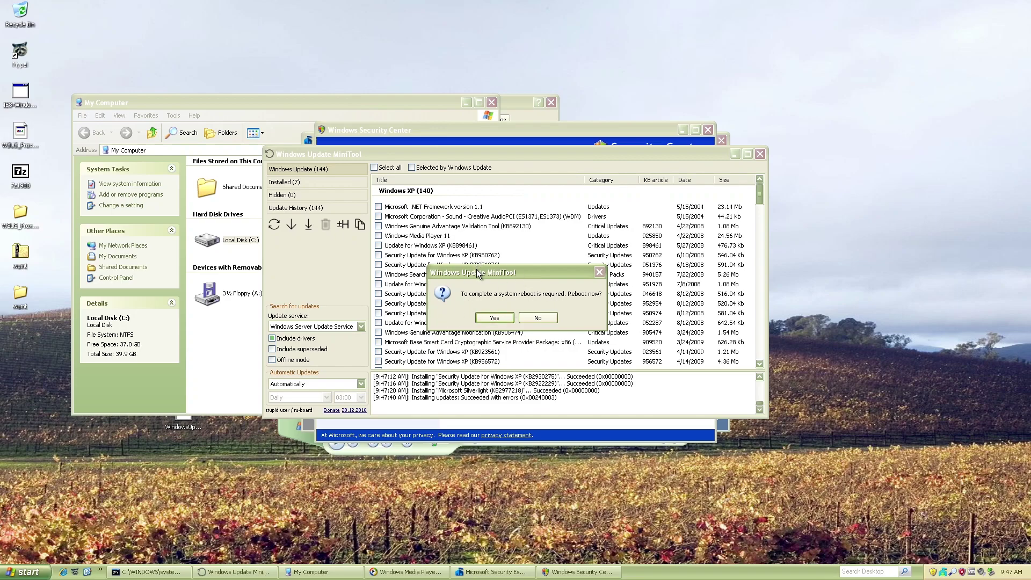
Step: Reboot the system to complete the updates and log on with the Administrator account
left_click(490, 318)
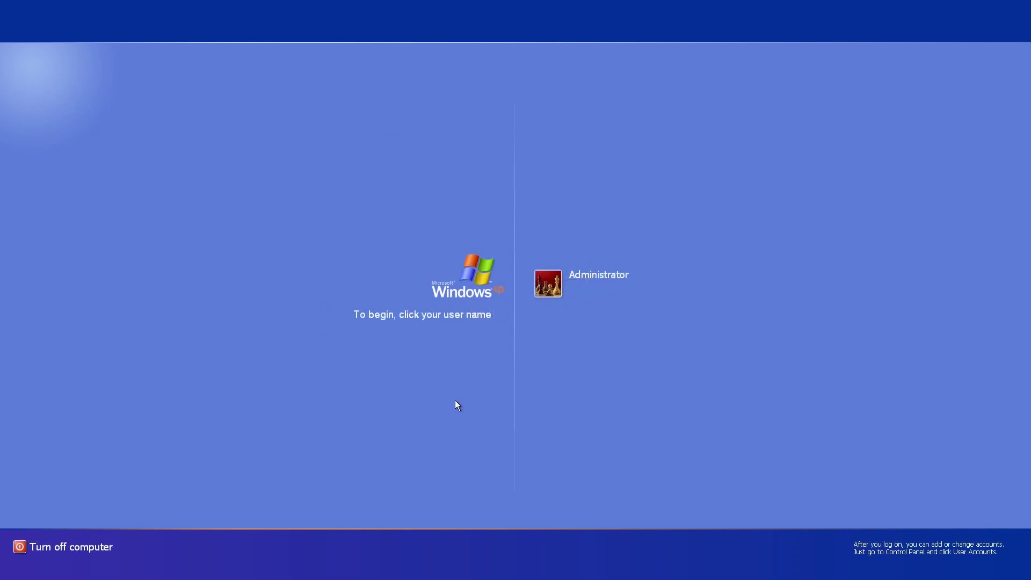
left_click(574, 295)
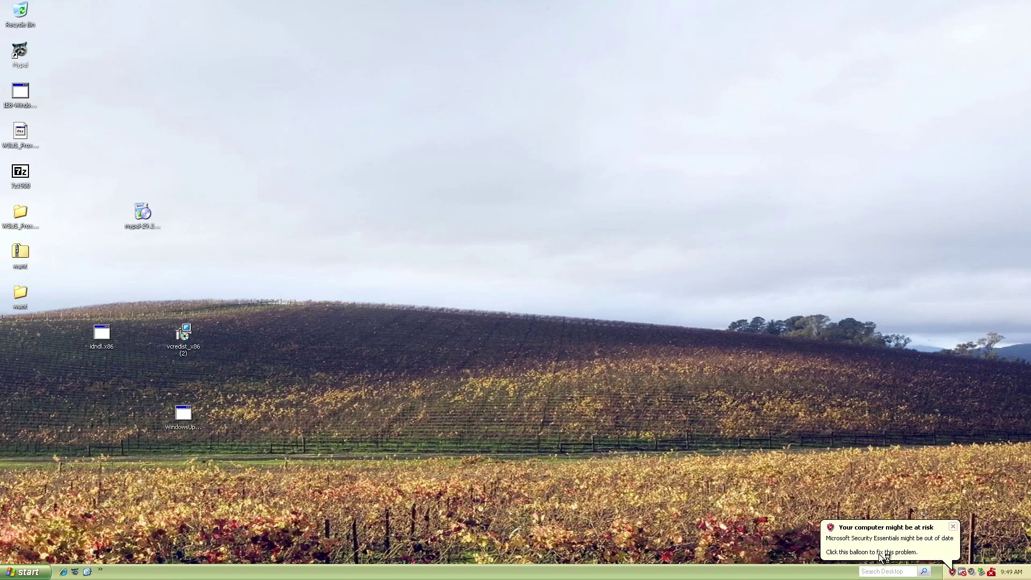
Step: Open Windows Security Center from the risk alert, read the virus protection recommendations, and close it
left_click(908, 546)
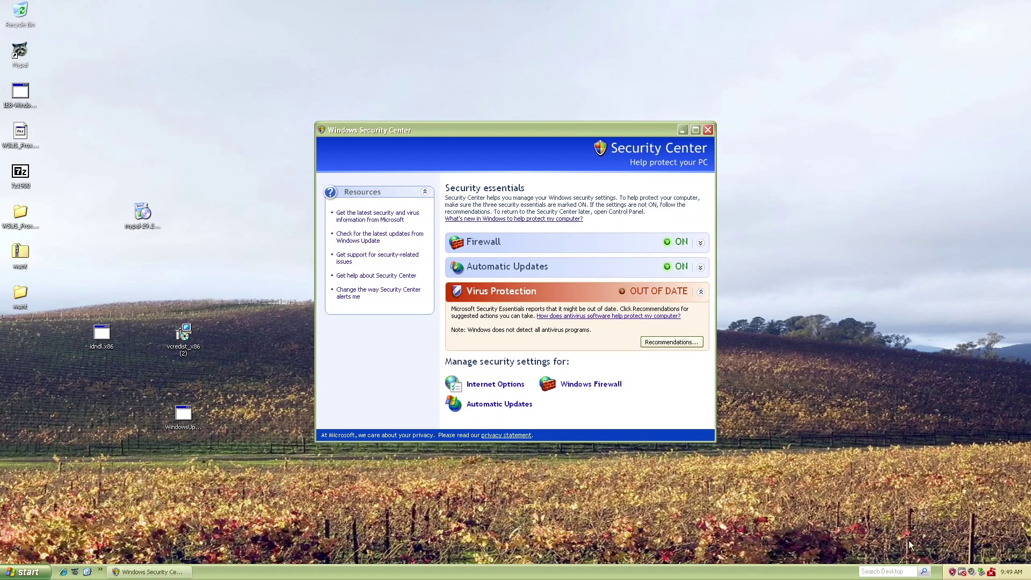
left_click(653, 342)
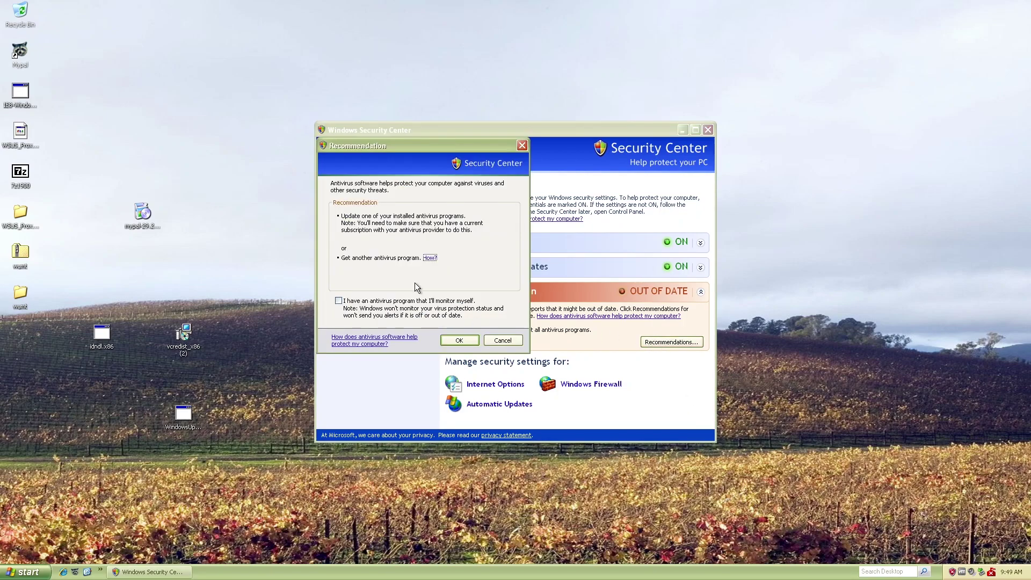
left_click(463, 339)
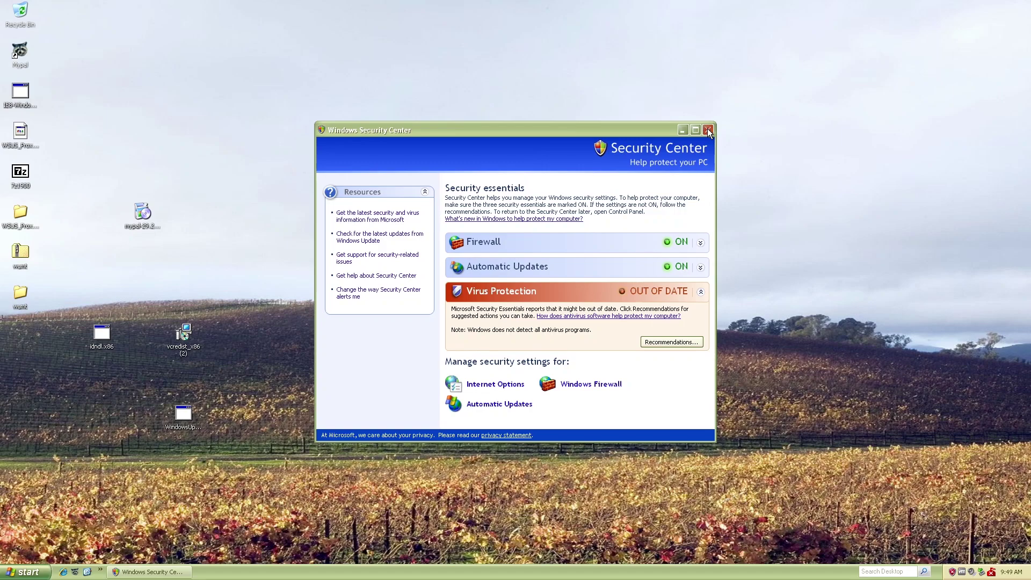
left_click(708, 130)
Step: Open Windows Search in an enlarged window, search the desktop for 7z, and close it
left_click(888, 572)
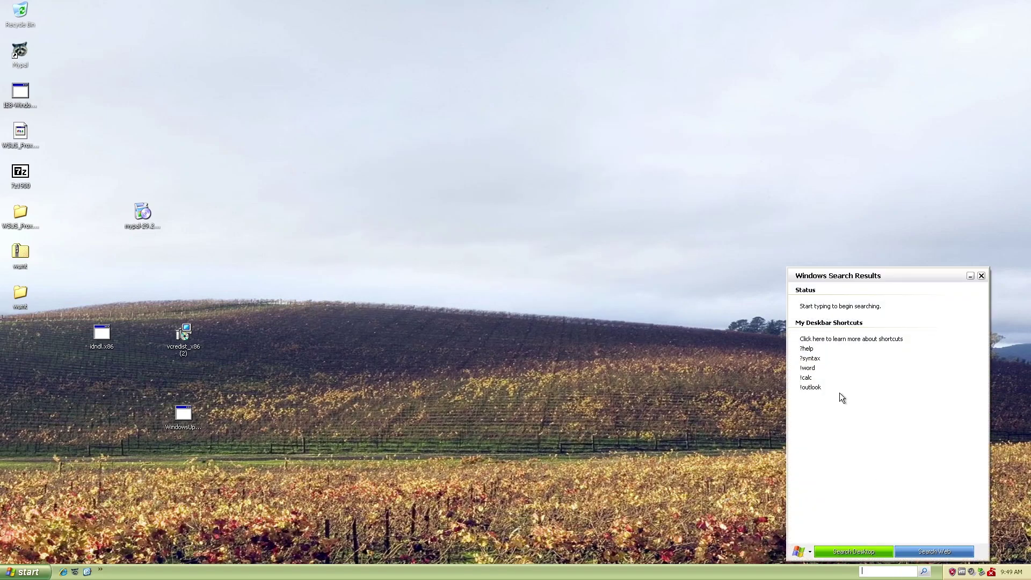
left_click(861, 553)
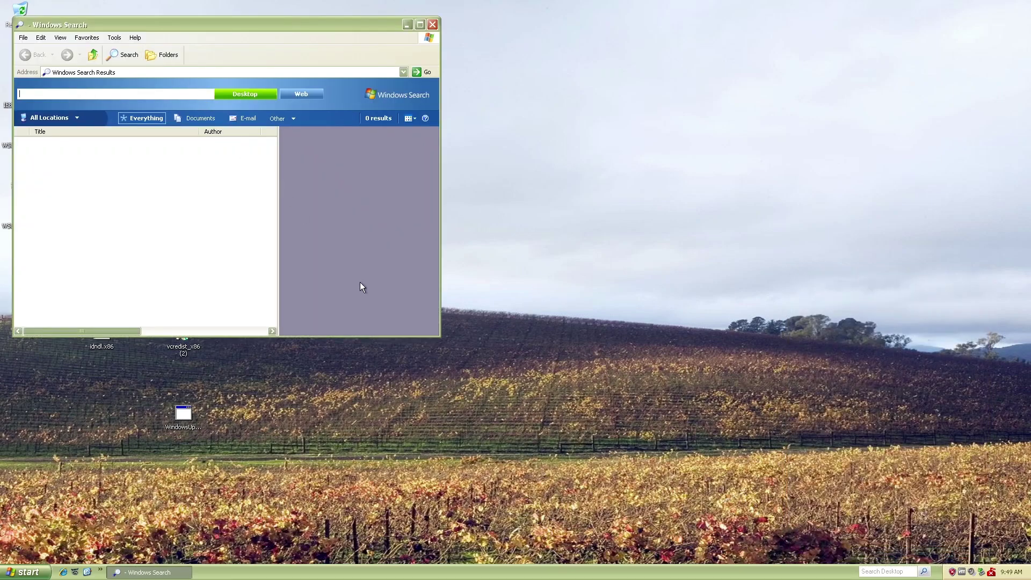
left_click_drag(438, 336, 738, 458)
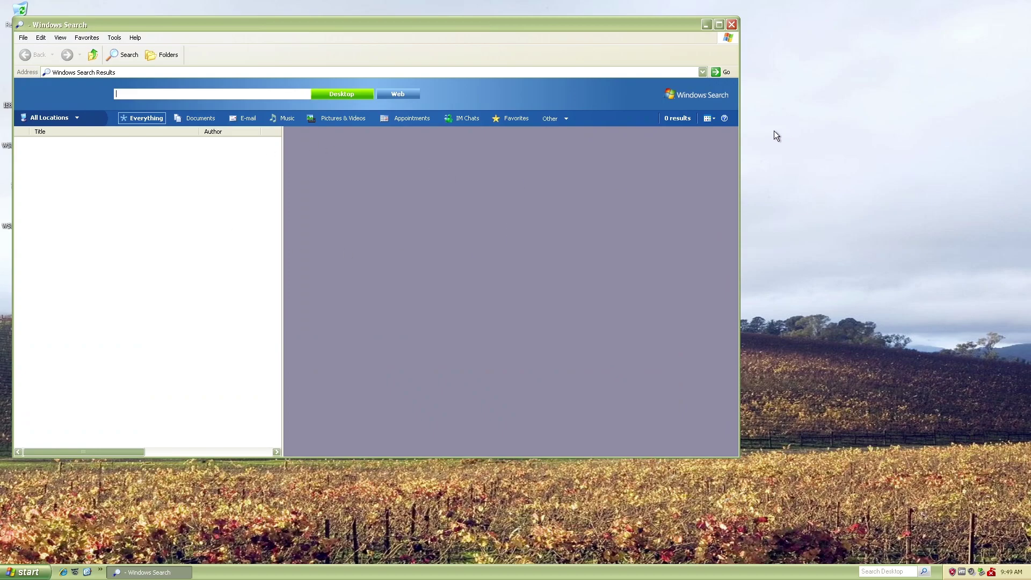
left_click_drag(739, 133, 696, 133)
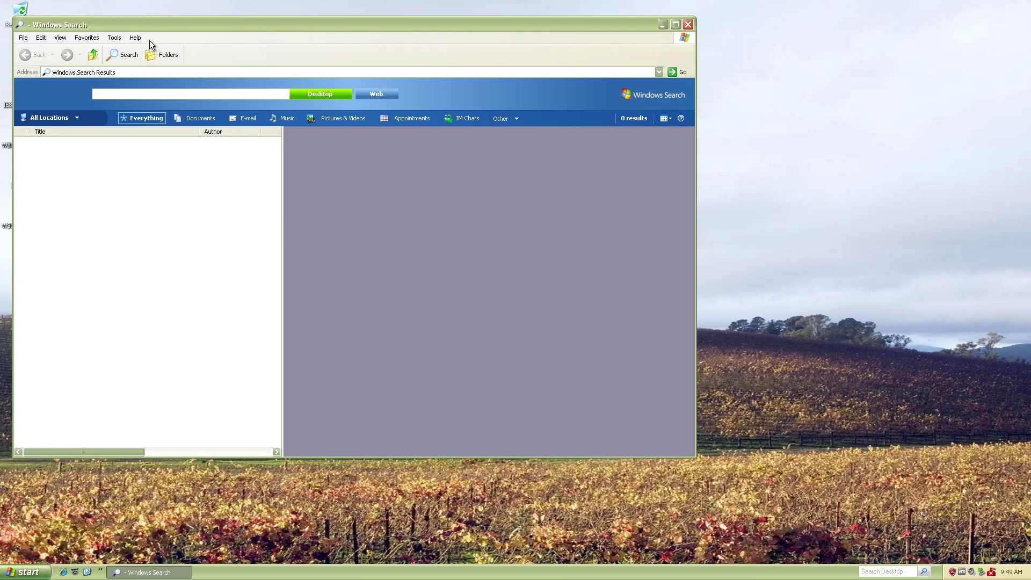
left_click_drag(133, 21, 333, 27)
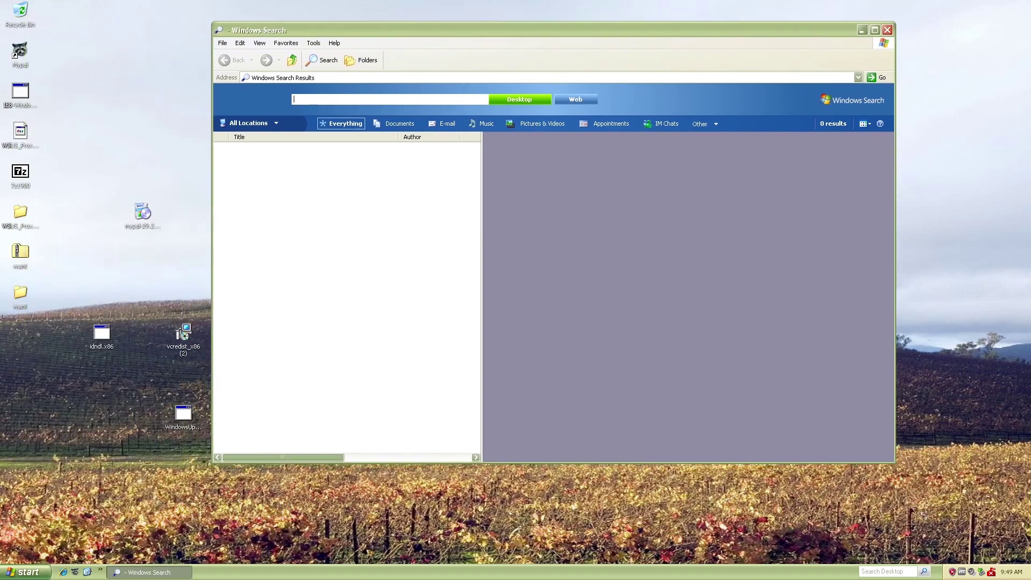
key("Return")
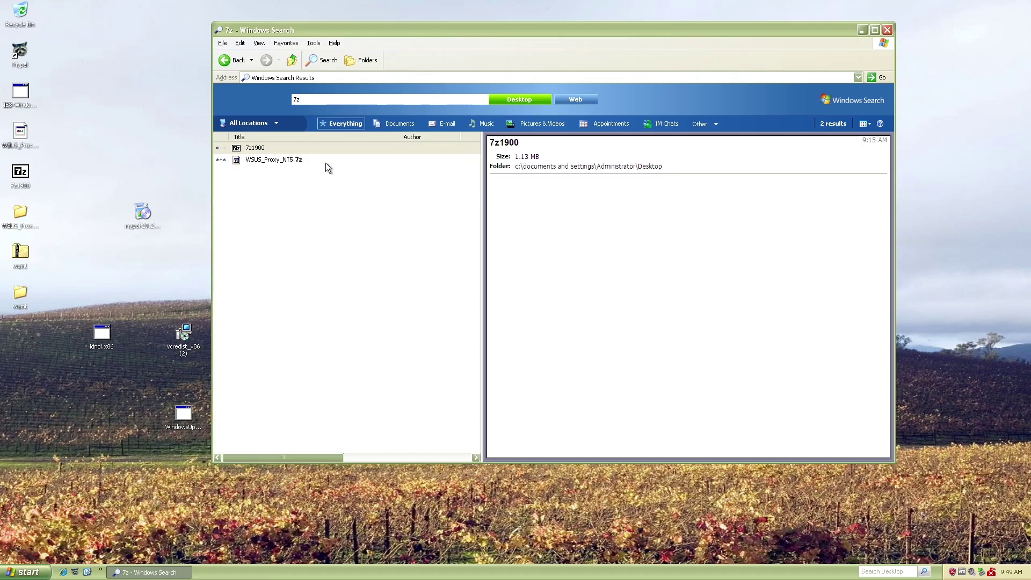
left_click(887, 30)
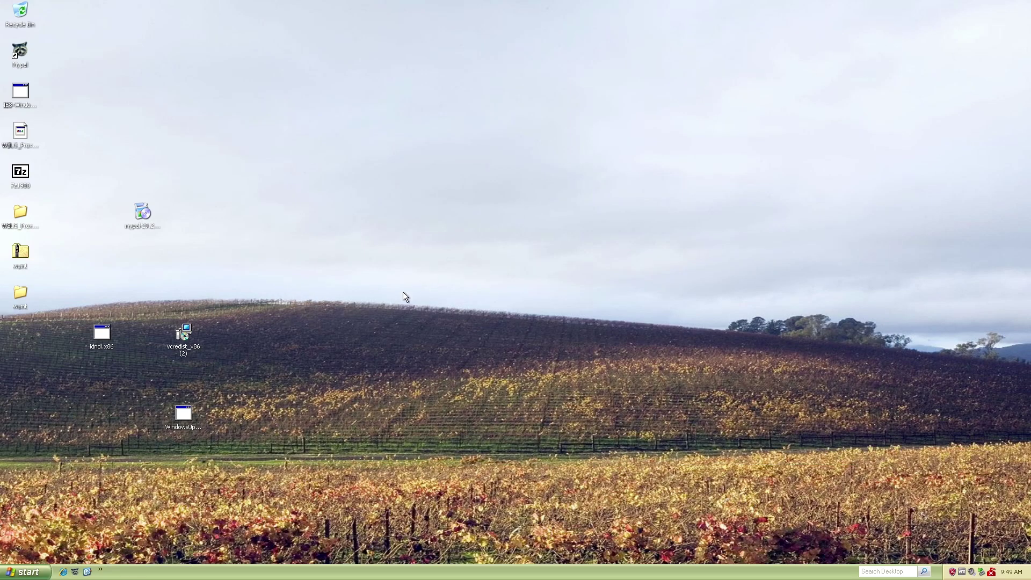
Step: Send all desktop files and folders except the Mypal shortcut to the Recycle Bin
left_click_drag(243, 474, 15, 101)
key("Delete")
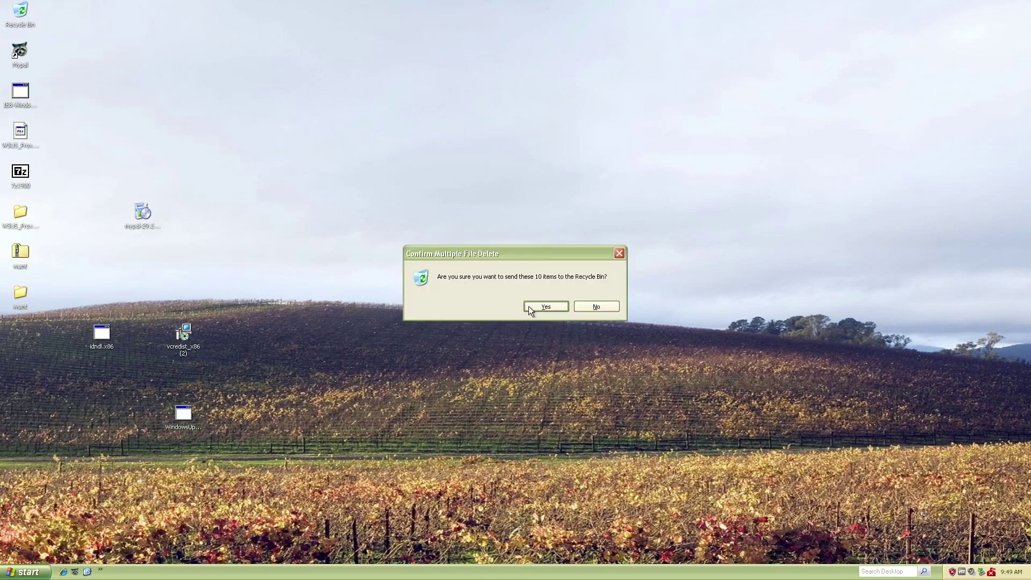
left_click(548, 305)
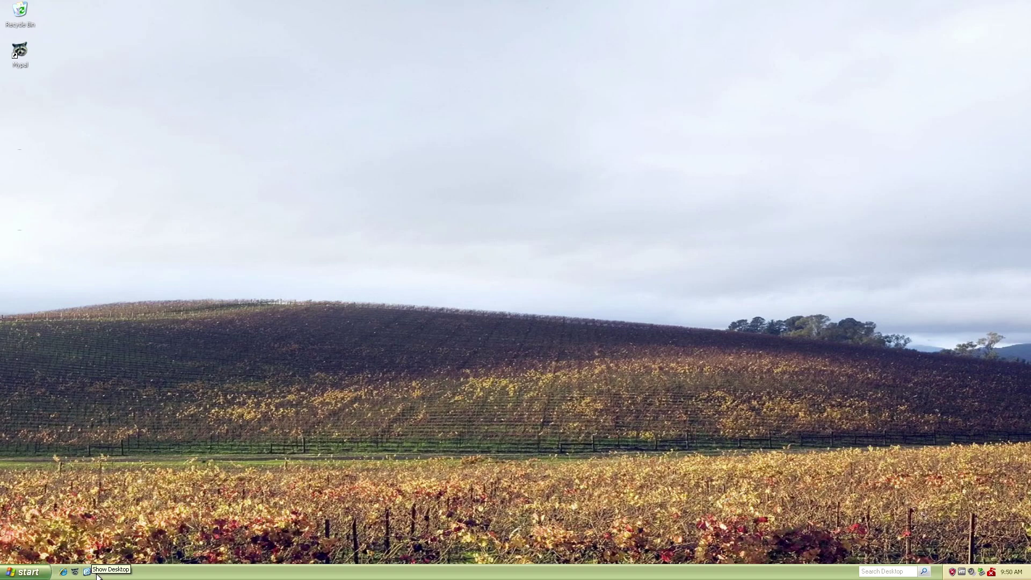
Step: Launch Windows Media Player
left_click(104, 555)
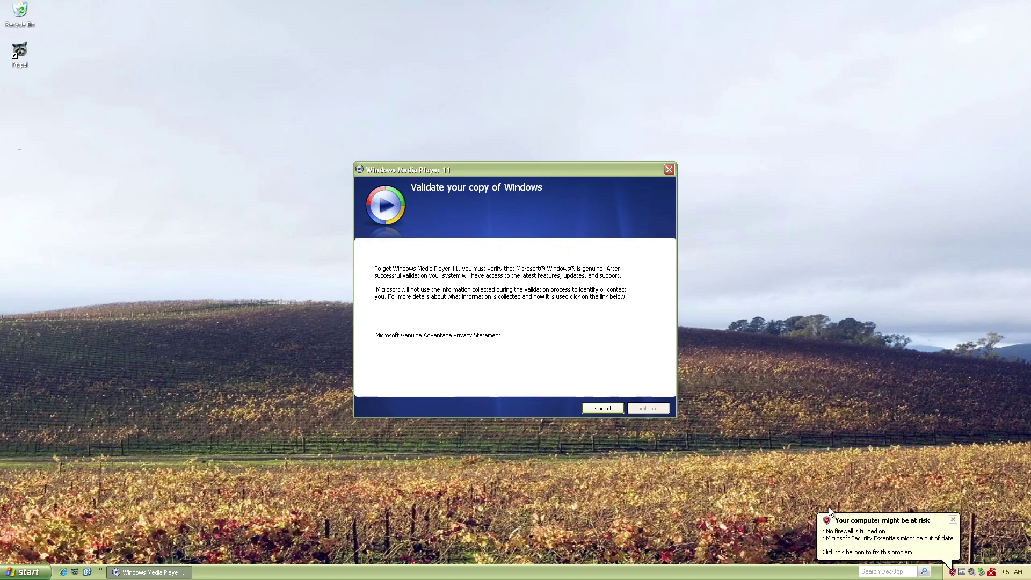
Step: Try to enable Windows Firewall from the Security Center's firewall recommendations, then view the Security Center maximized and close it
left_click(854, 522)
left_click(660, 299)
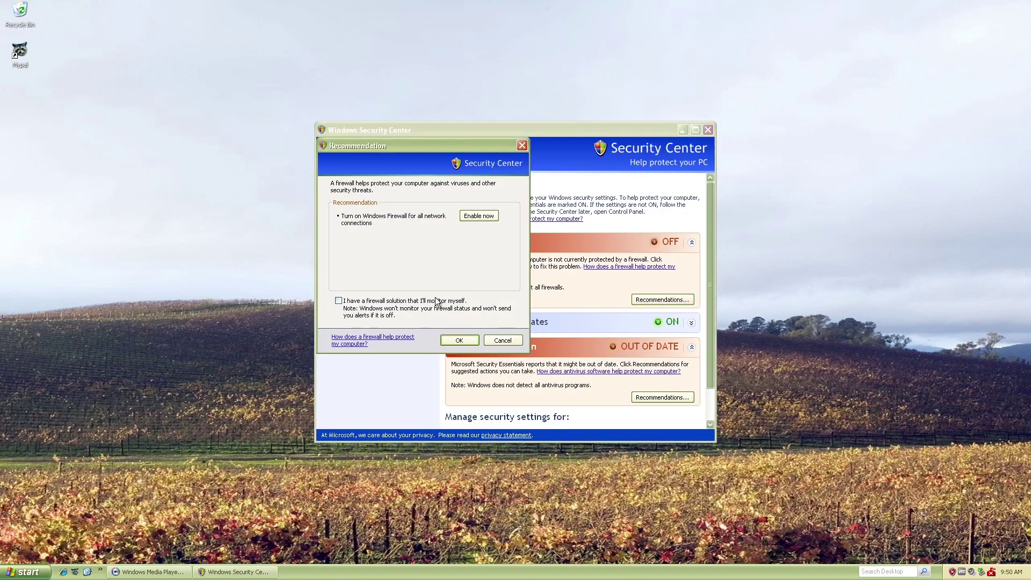
left_click(478, 217)
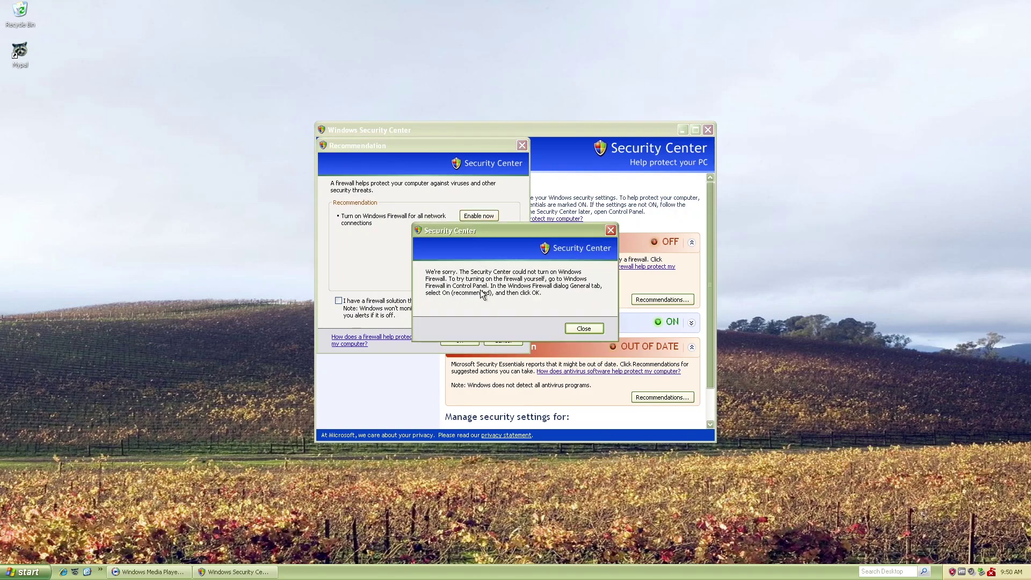
left_click(579, 327)
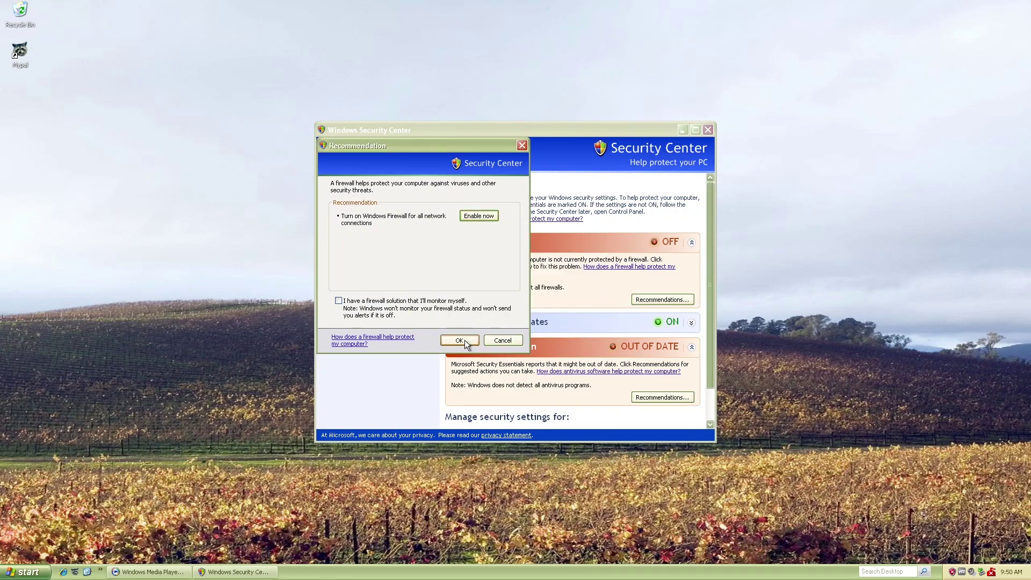
left_click(463, 340)
left_click(695, 130)
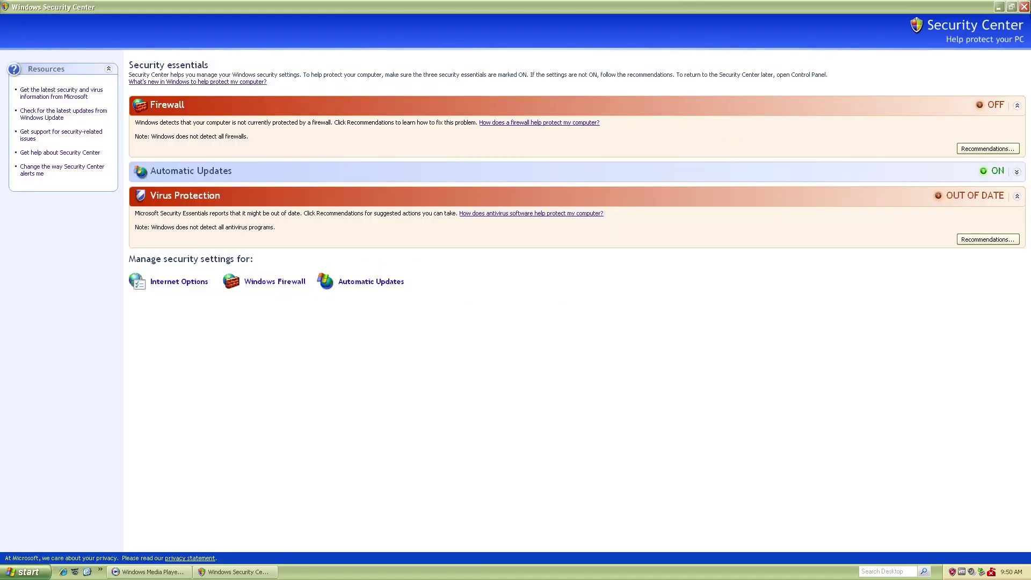
left_click(1024, 6)
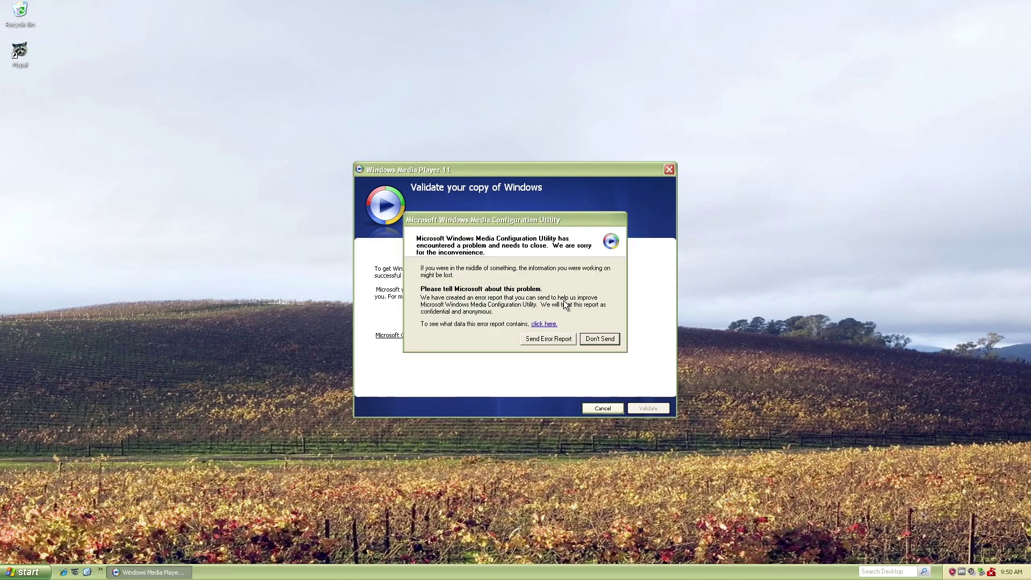
Step: Dismiss the Windows Media Configuration Utility and DrWatson Postmortem Debugger error reports without sending them
left_click(594, 342)
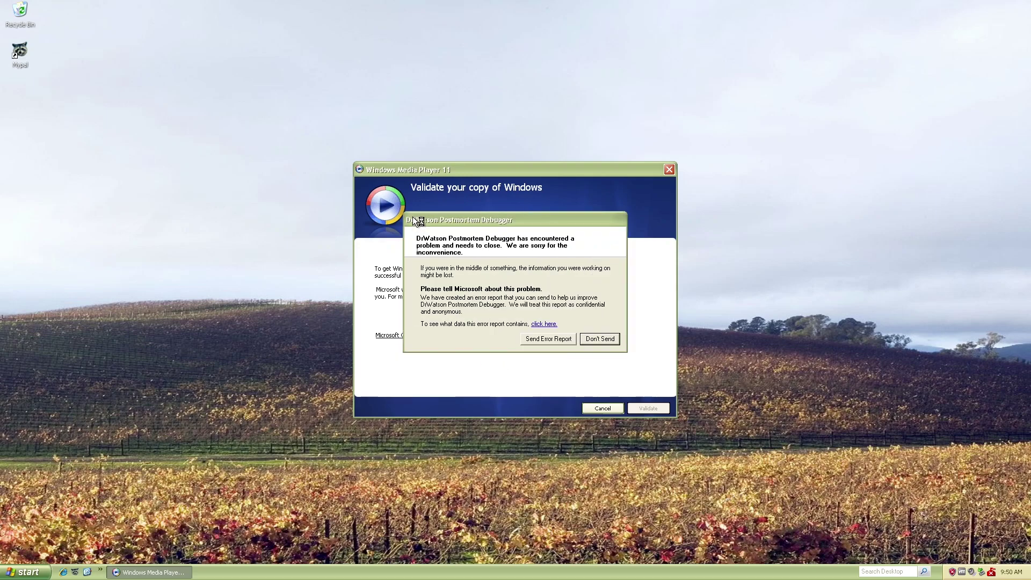
left_click(596, 341)
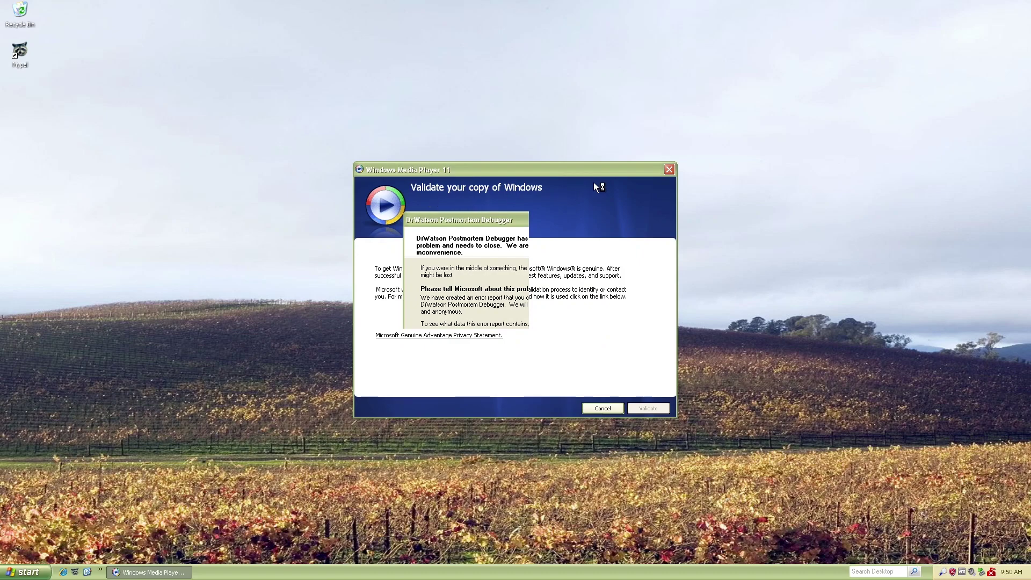
left_click(29, 572)
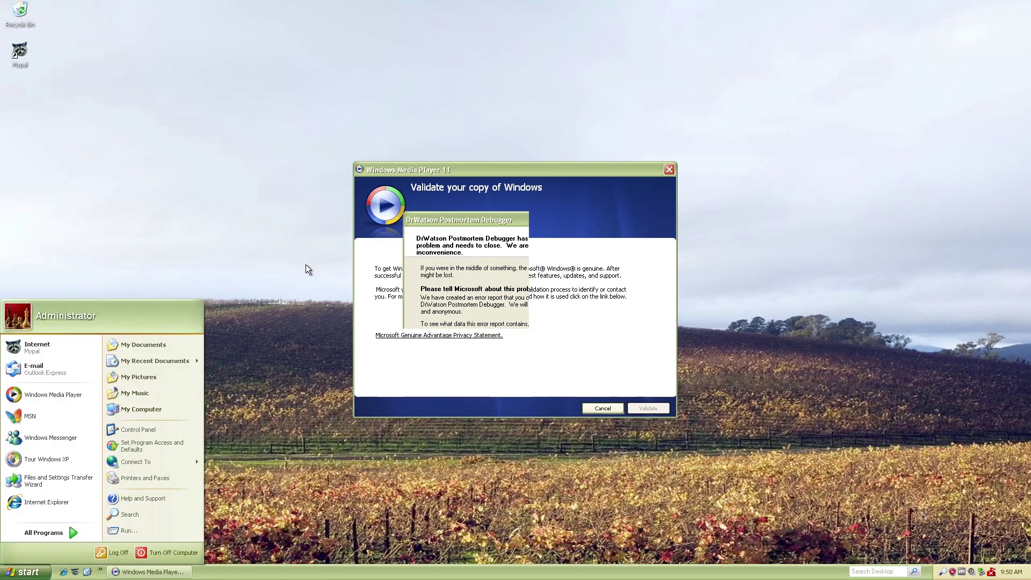
left_click(596, 329)
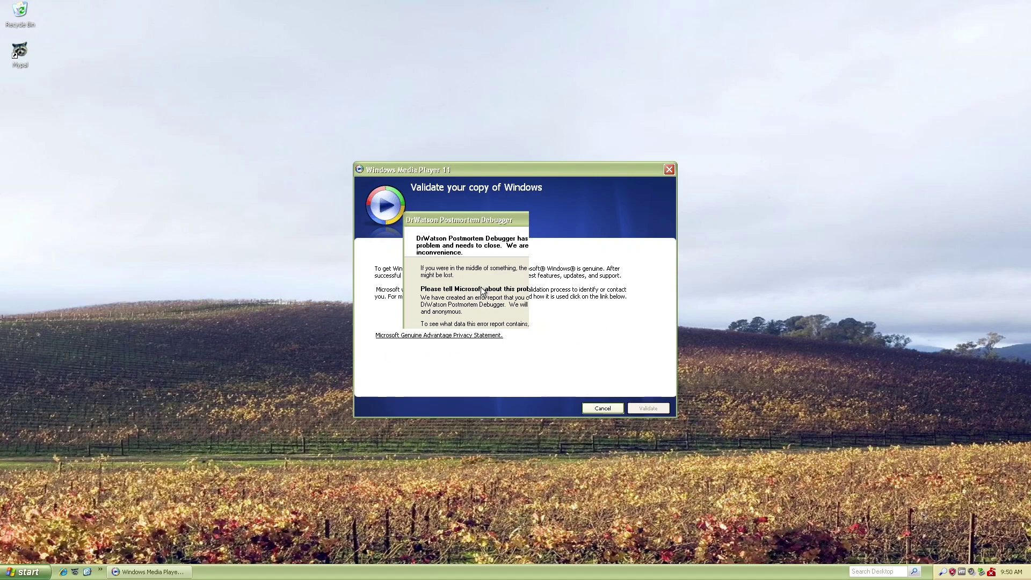
Step: Open the Mypal browser and close it, then try to launch Windows Media Player again
left_click(75, 571)
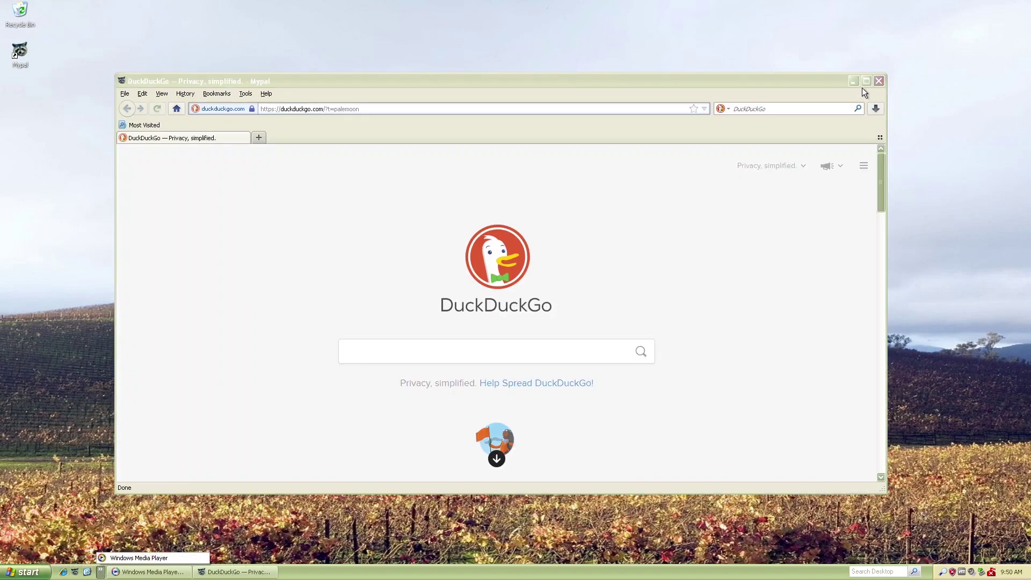
left_click(879, 81)
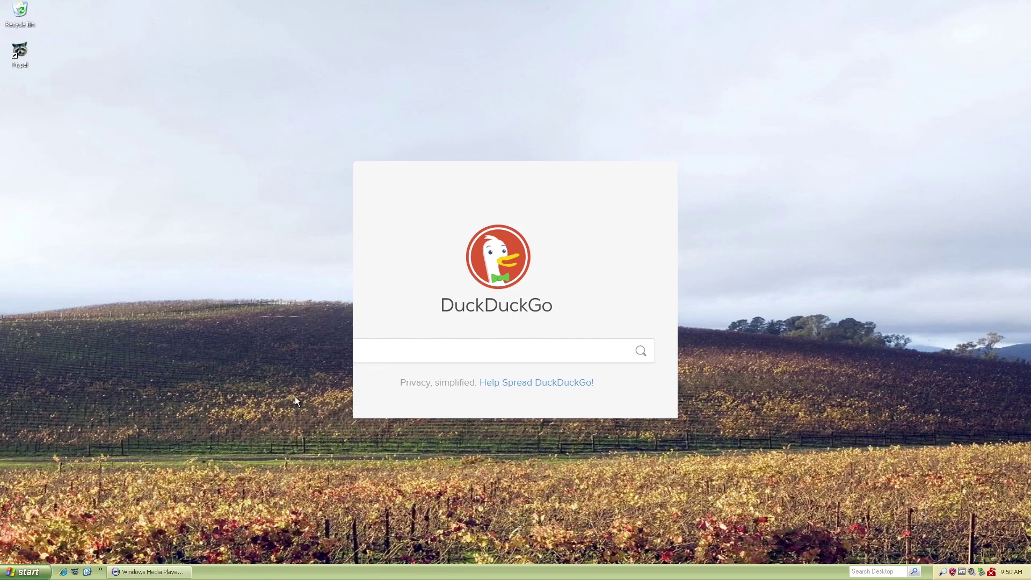
left_click(27, 572)
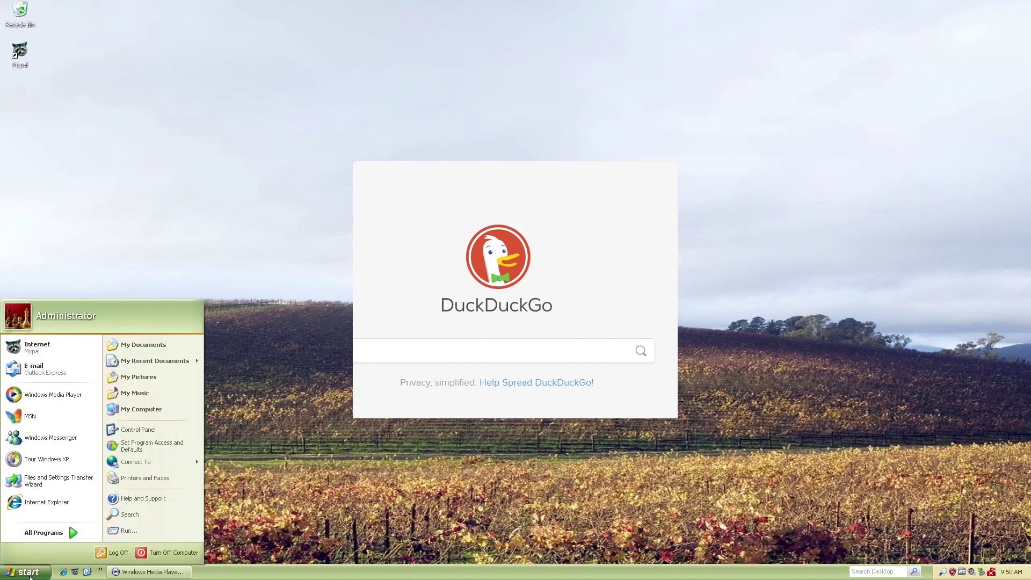
left_click(35, 398)
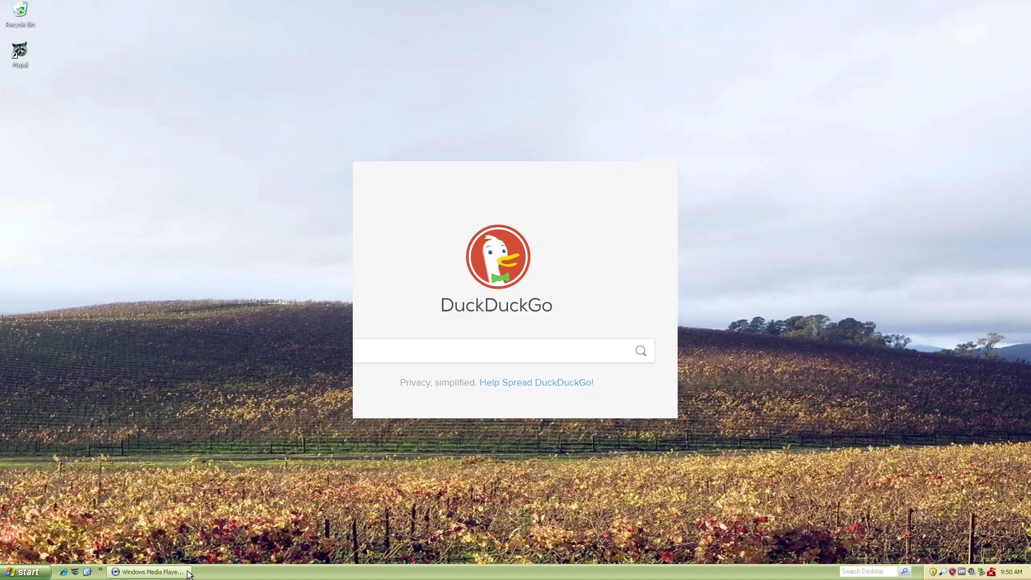
Step: Force-end the Windows Media Player 11 task with Task Manager, cancel its error report, and close Task Manager
key("ctrl+shift+Escape")
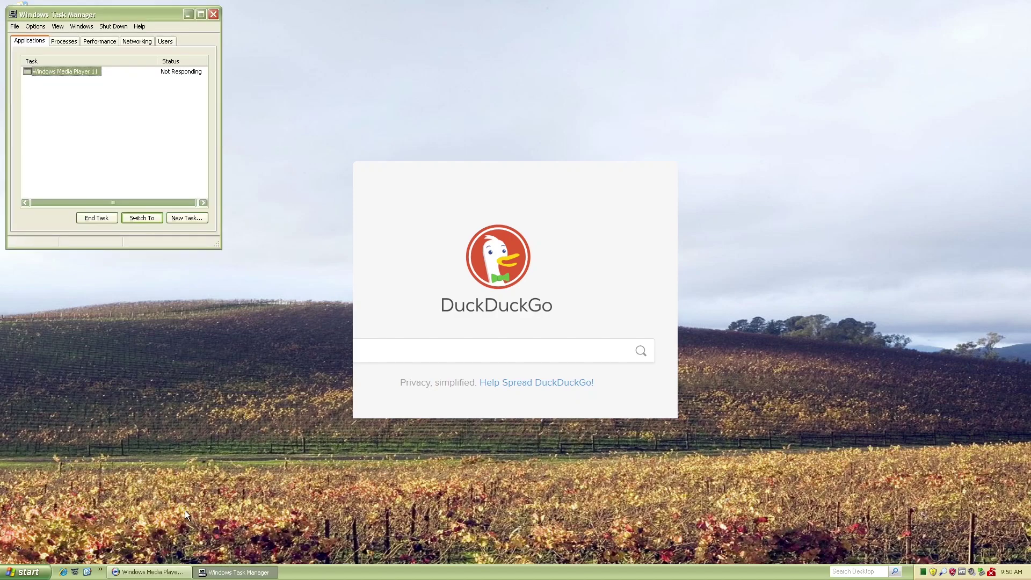
left_click(111, 217)
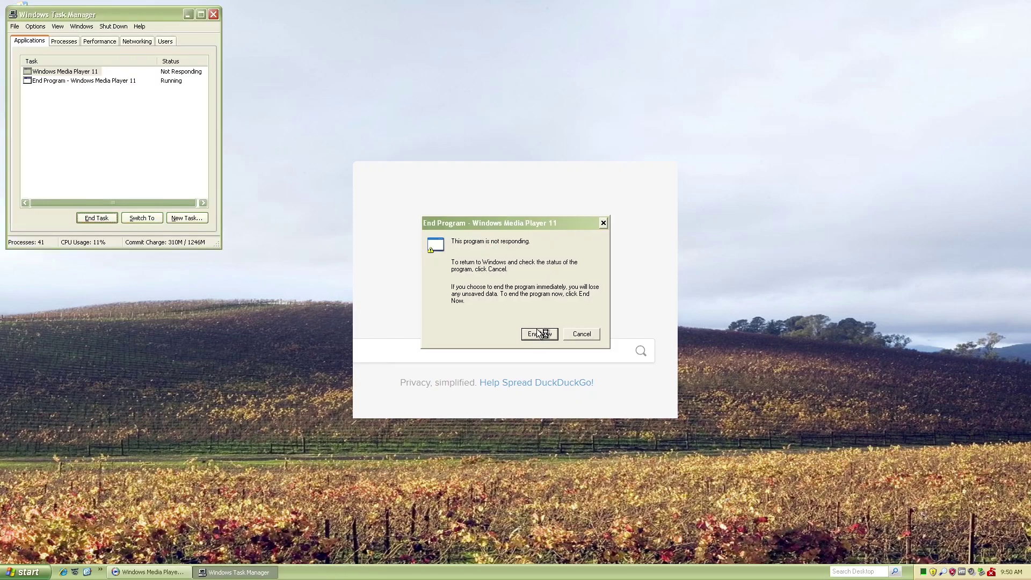
left_click(539, 333)
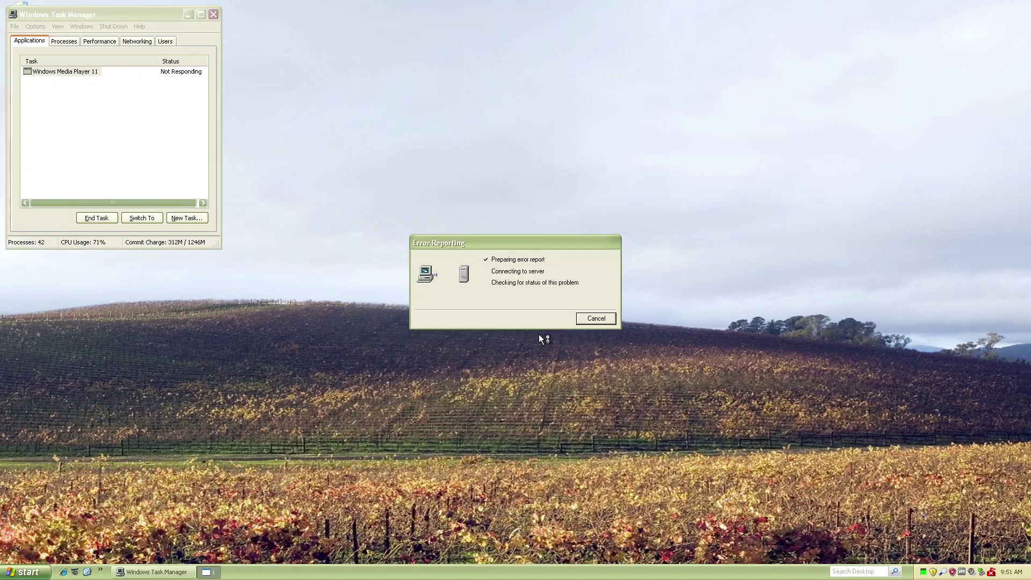
left_click(580, 321)
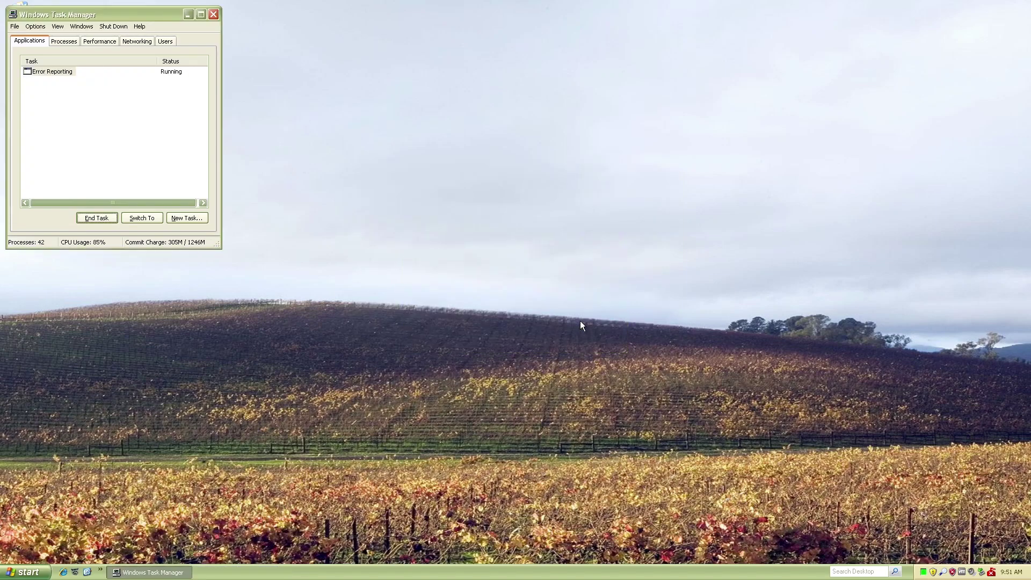
left_click(213, 14)
Step: Relaunch Windows Media Player, validate the copy of Windows, and finish the player's initial setup
left_click(27, 572)
left_click(45, 393)
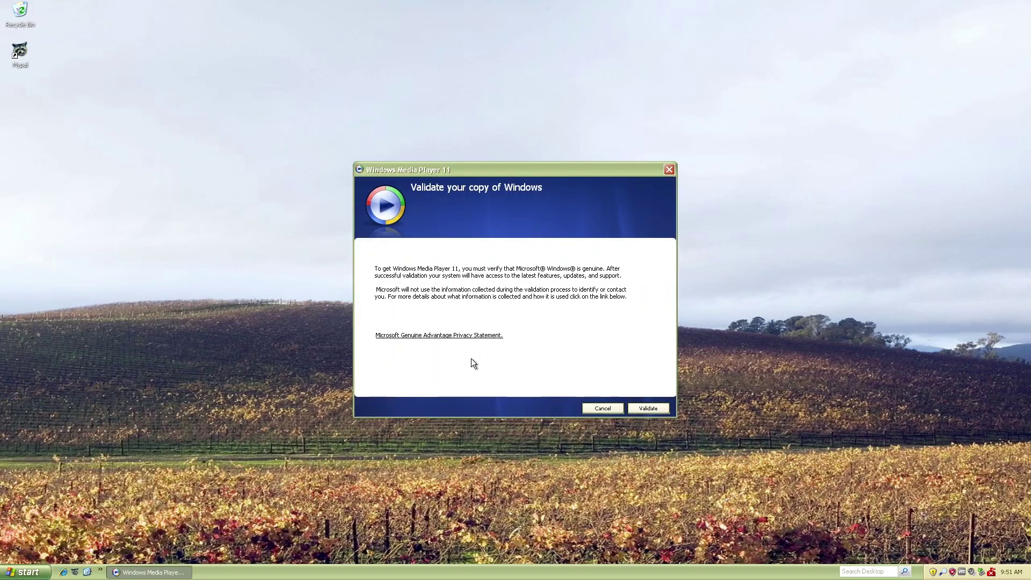
left_click(637, 410)
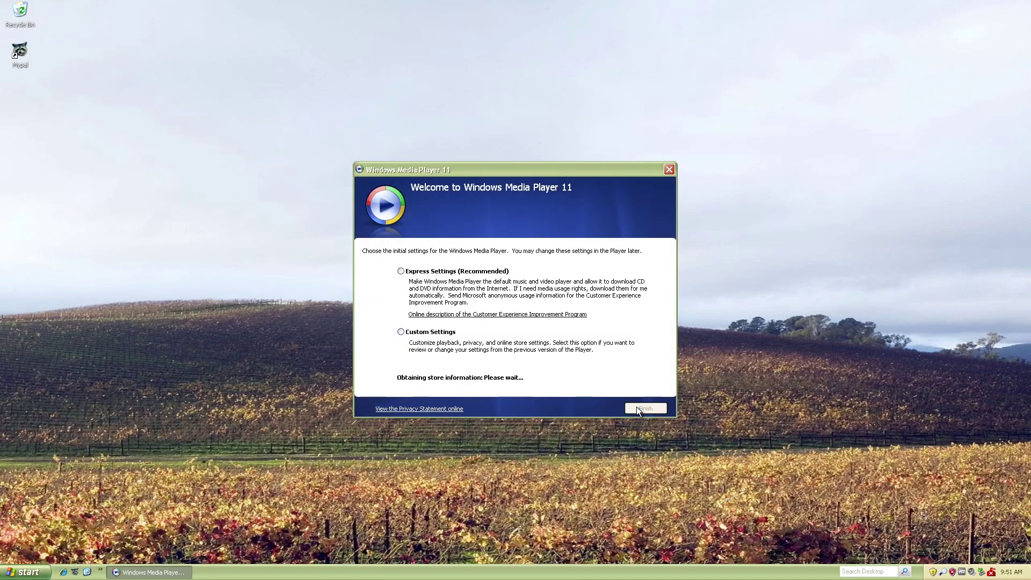
left_click(657, 409)
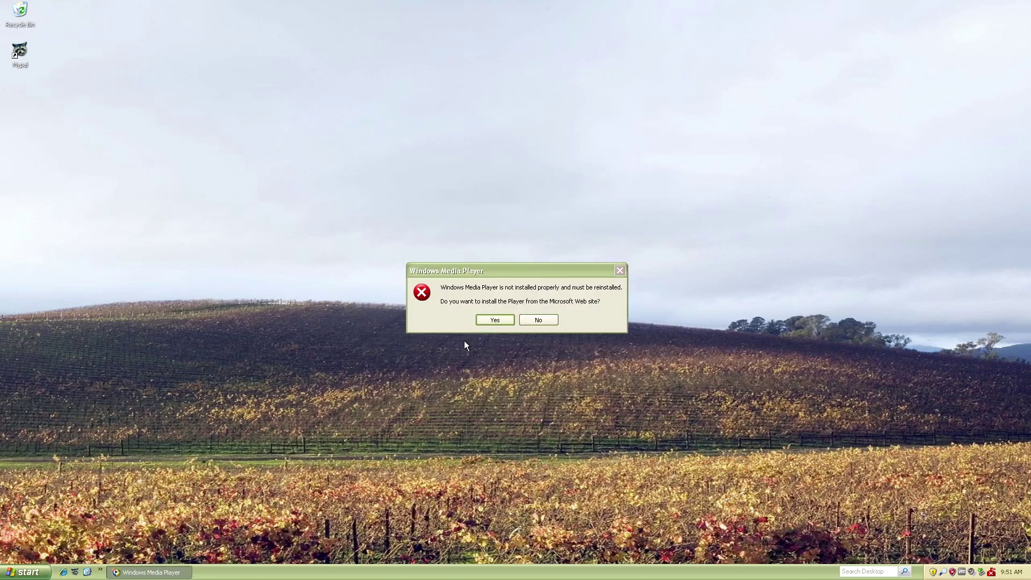
Step: Agree to reinstall the player from the Microsoft website, read through the Windows Media Player support page, and close the browser
left_click(493, 320)
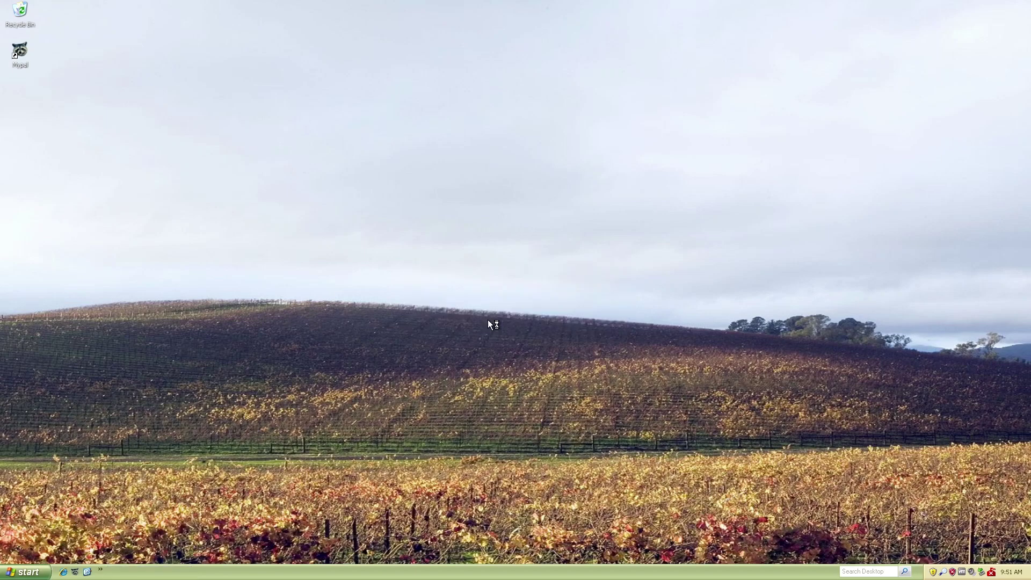
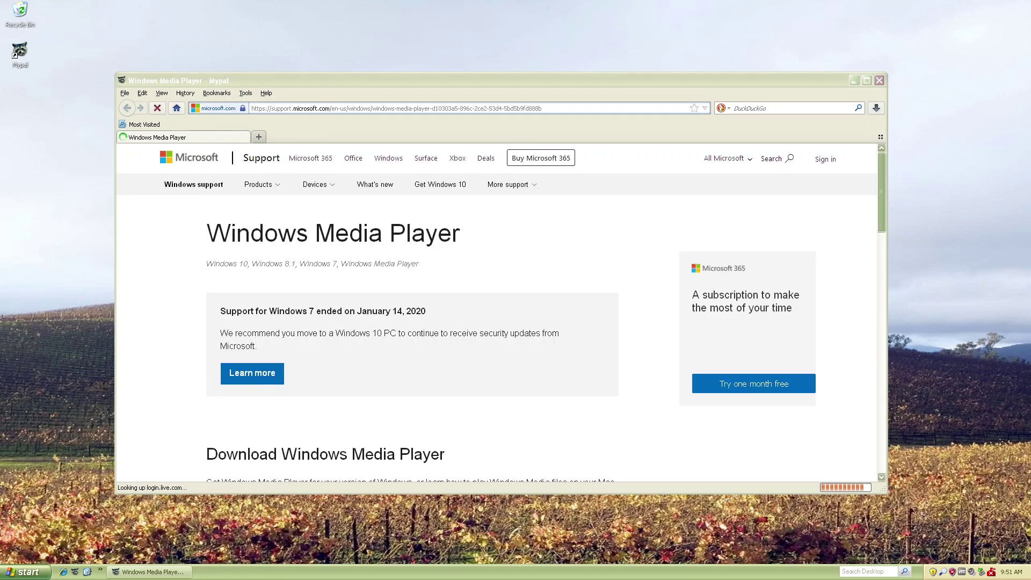
scroll(402, 357, "down", 5)
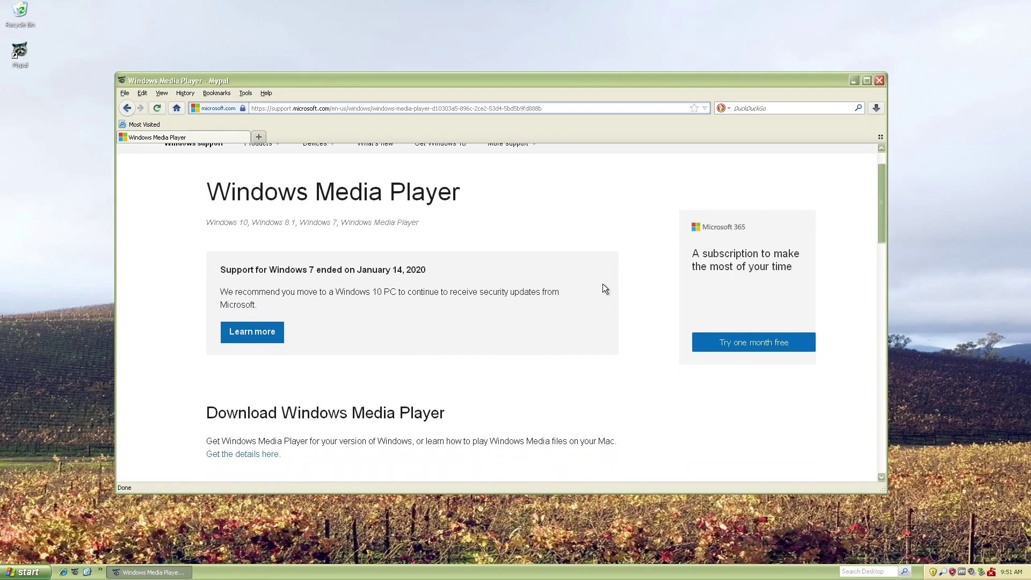
scroll(650, 270, "down", 3)
scroll(649, 269, "down", 6)
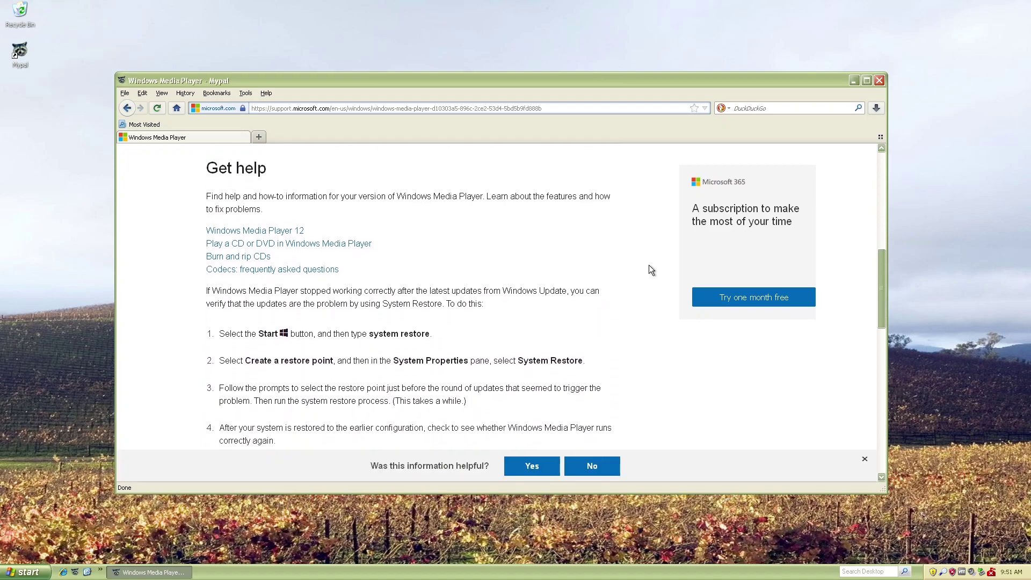
scroll(649, 265, "down", 6)
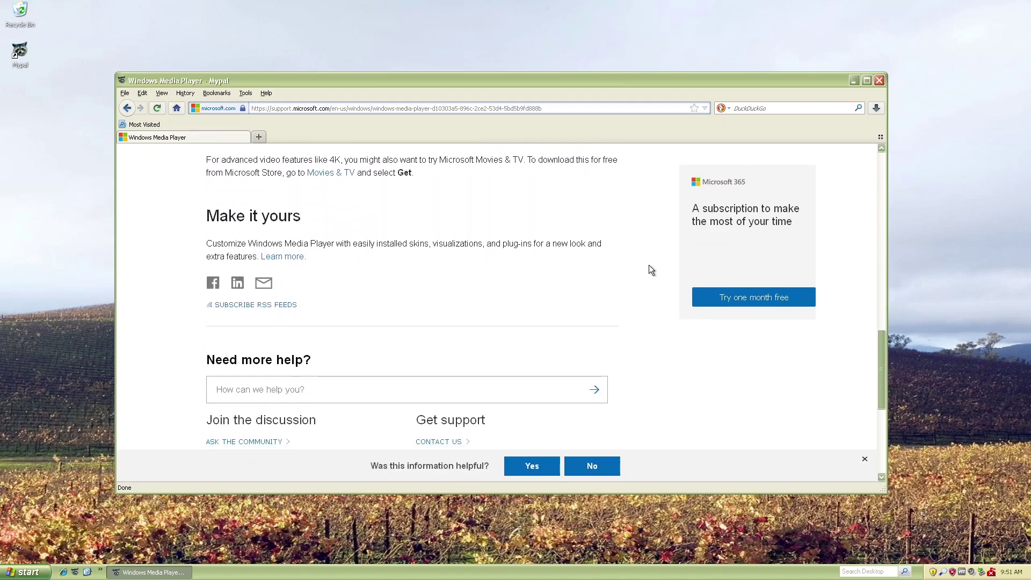
scroll(649, 266, "up", 4)
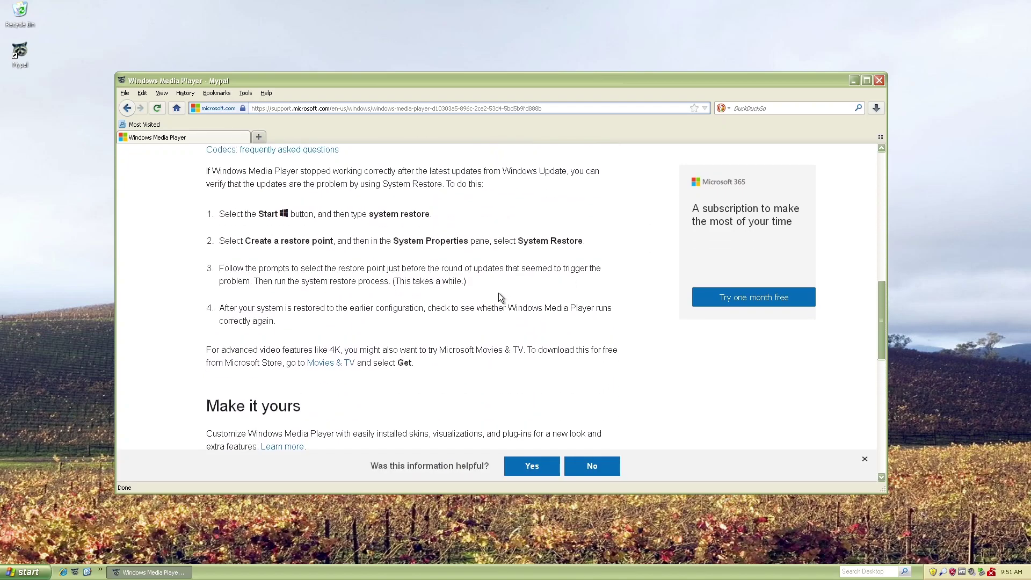
scroll(329, 305, "up", 10)
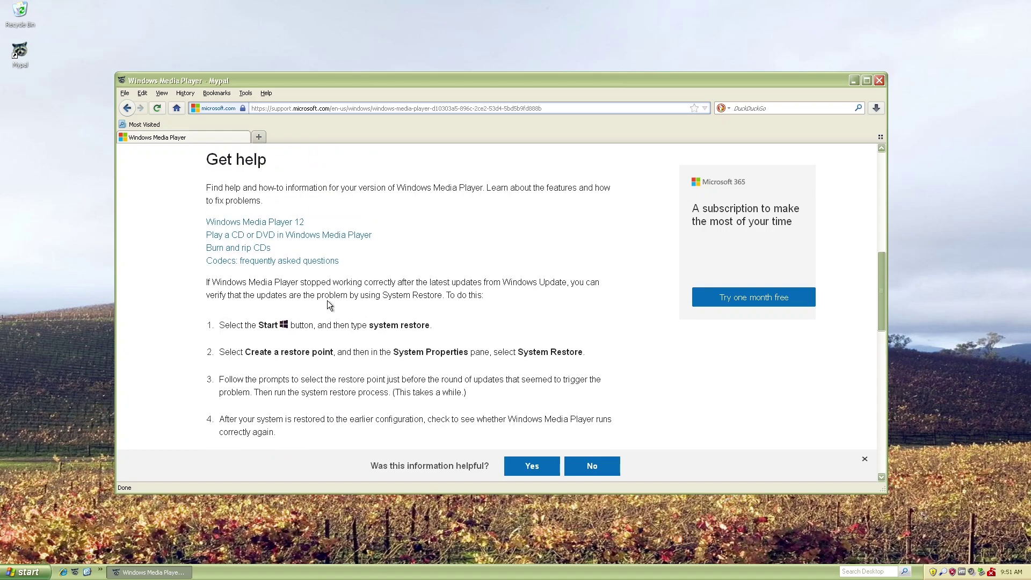
scroll(329, 305, "up", 3)
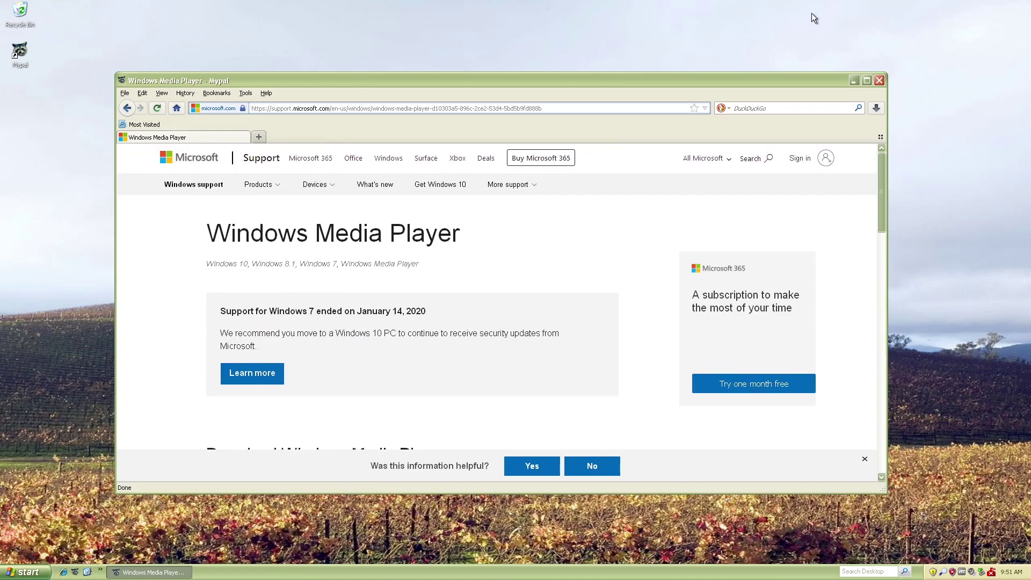
left_click(884, 85)
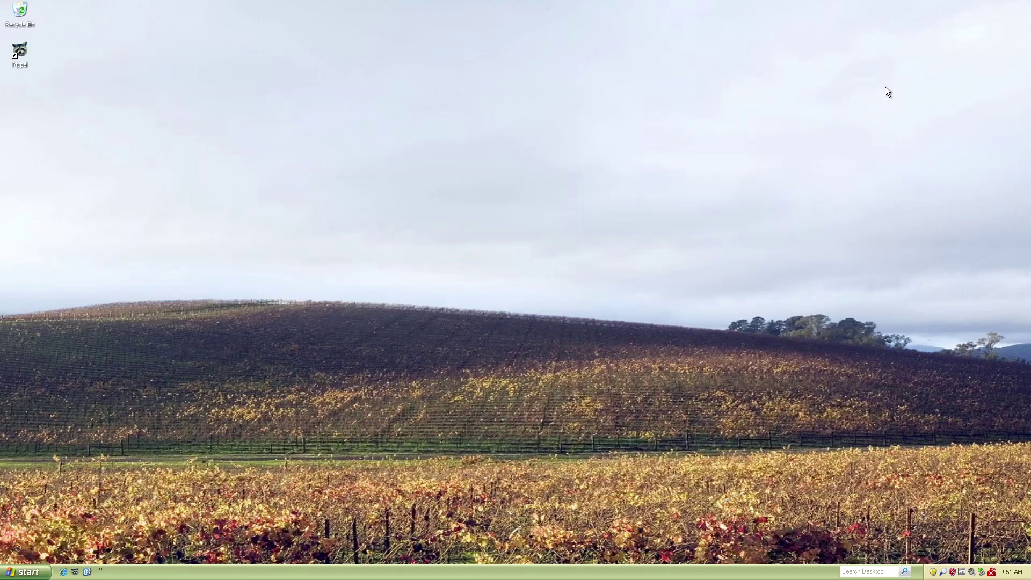
Step: Try to launch Windows Media Player once more and decline reinstalling it from the Microsoft website
left_click(48, 573)
left_click(38, 389)
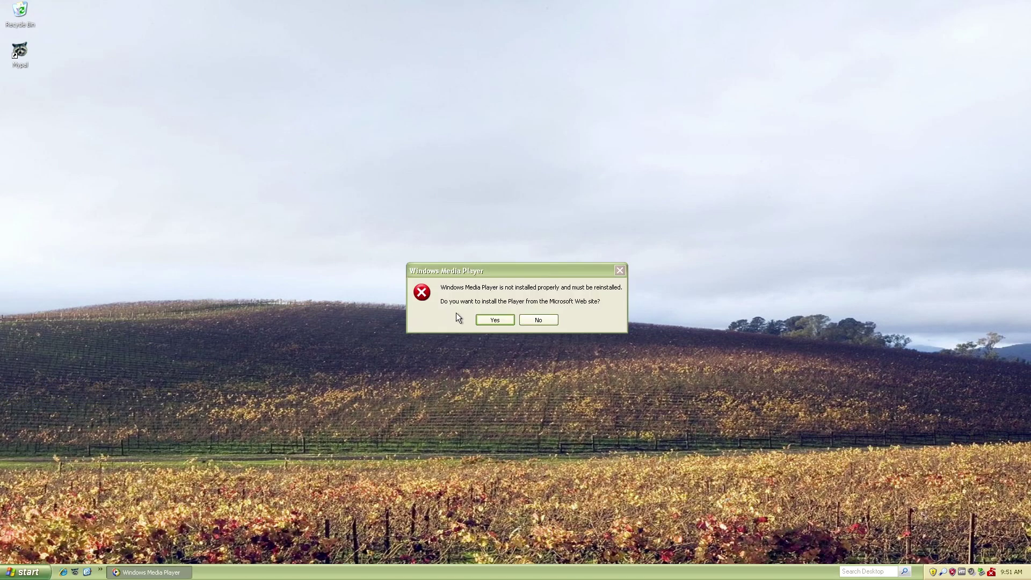
left_click(538, 319)
Step: Open Microsoft Security Essentials, start updating its virus and spyware definitions, and minimize the window
left_click(24, 572)
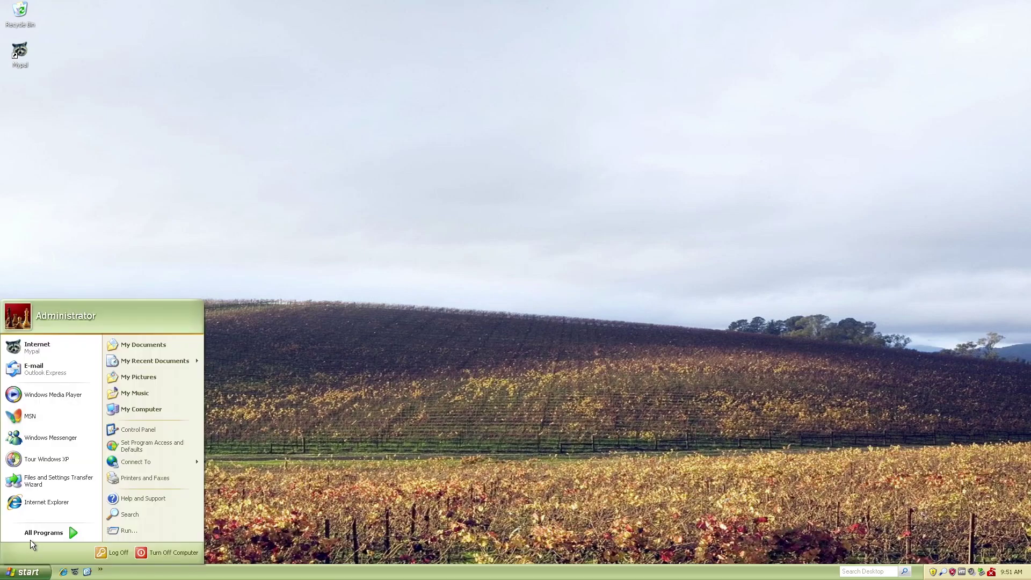
mouse_move(31, 532)
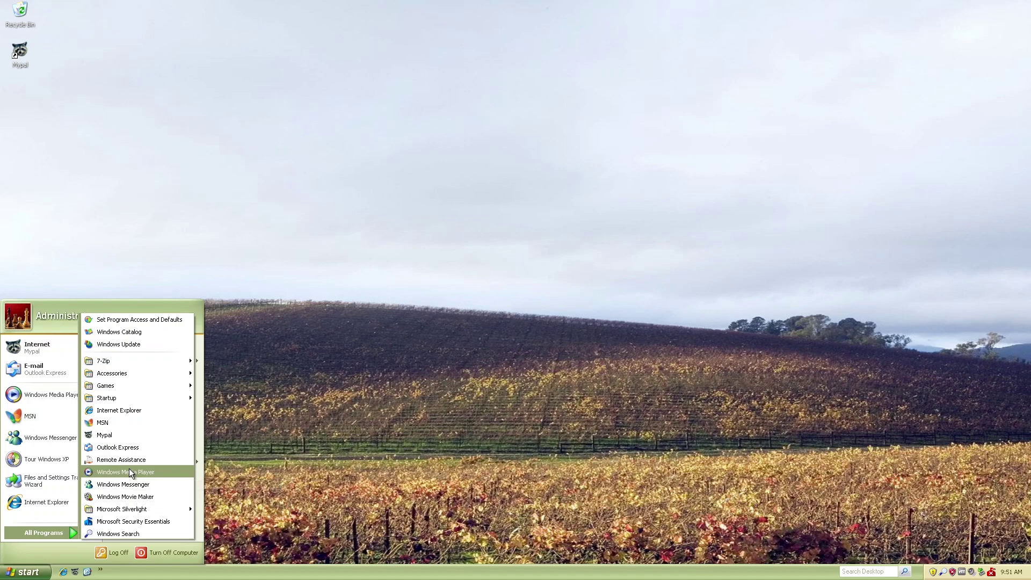
mouse_move(137, 387)
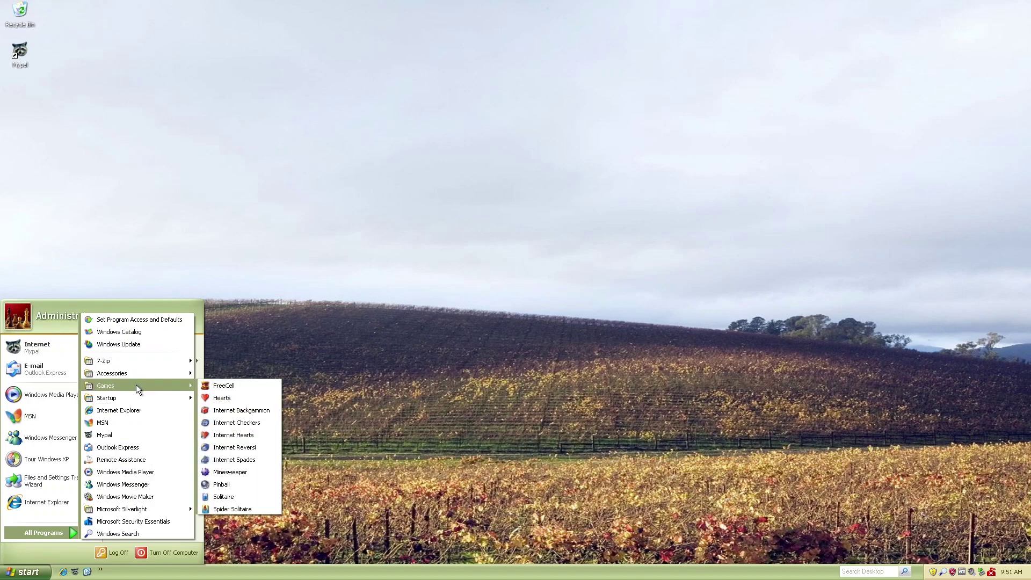
left_click(134, 523)
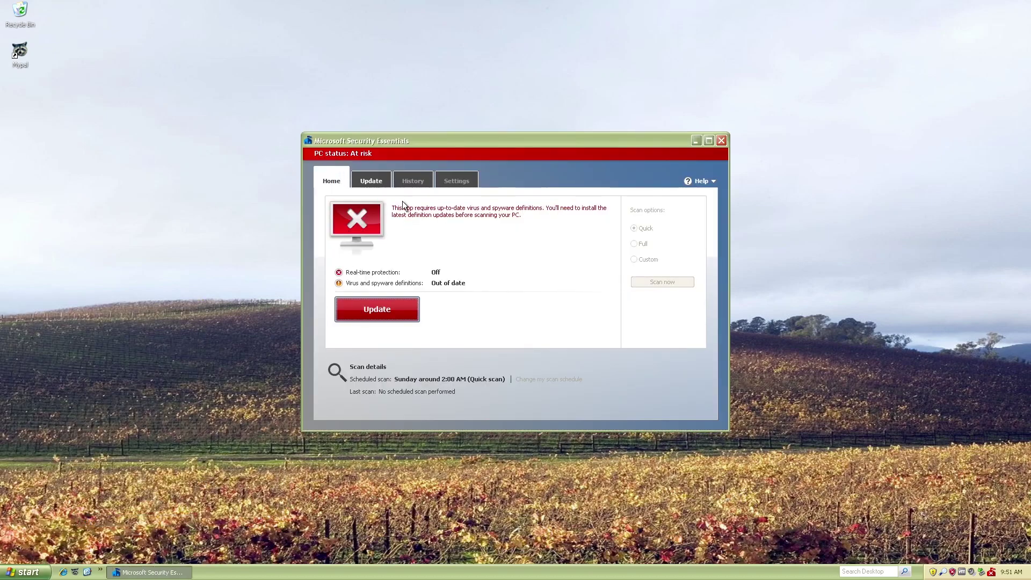
left_click(397, 304)
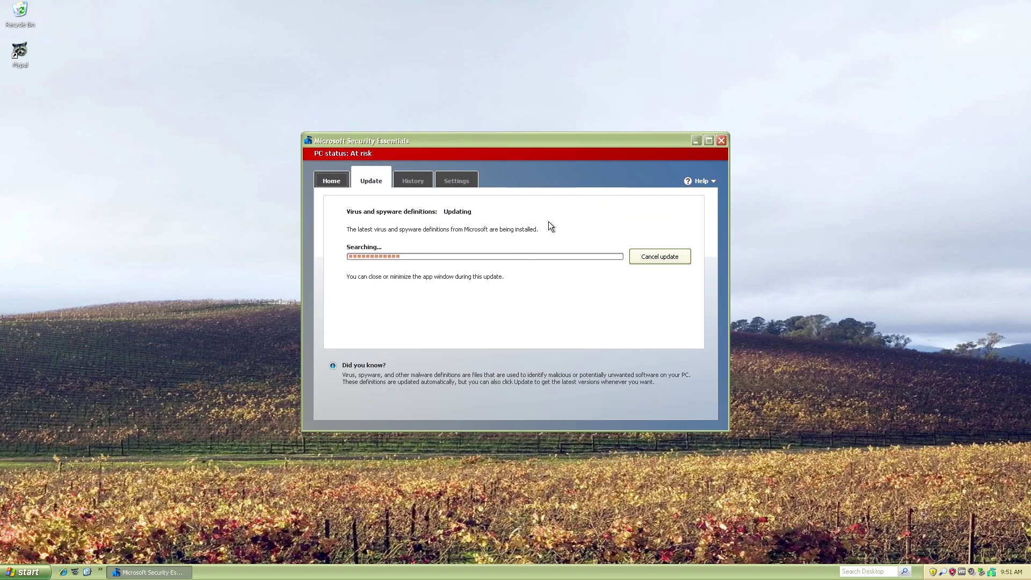
left_click(694, 141)
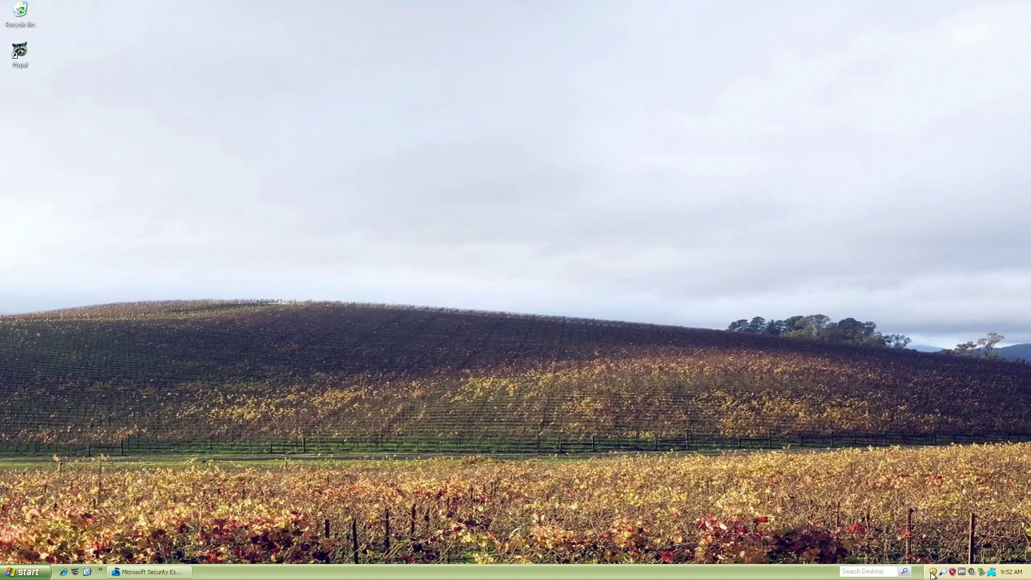
Step: Launch Remote Desktop Connection from the Windows accessories
left_click(24, 572)
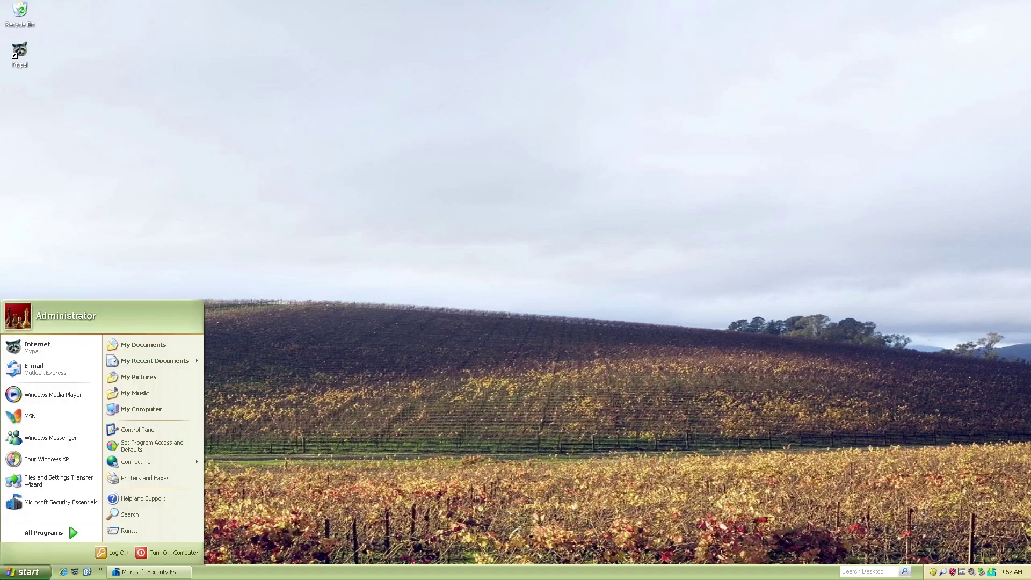
left_click(35, 534)
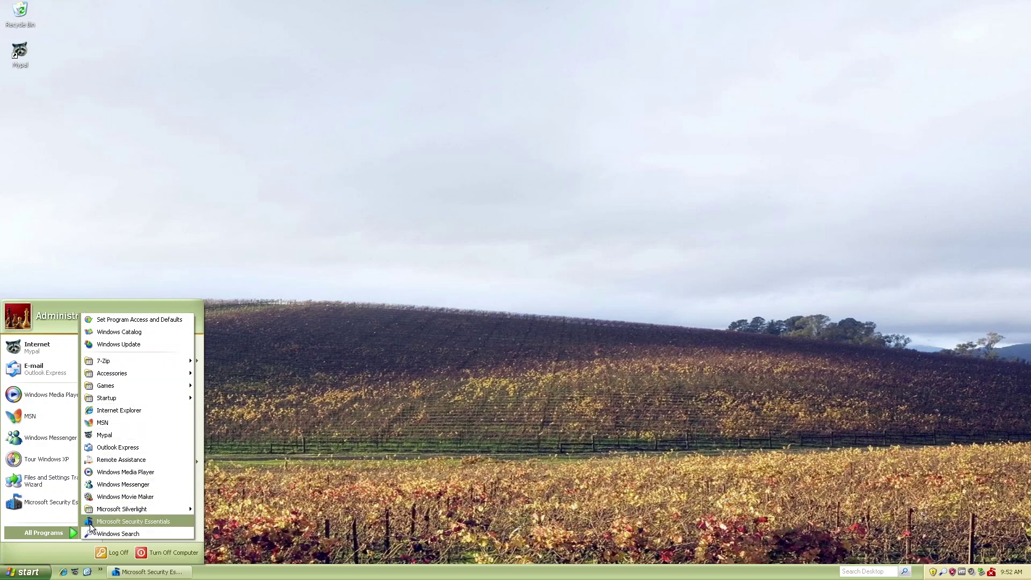
mouse_move(118, 360)
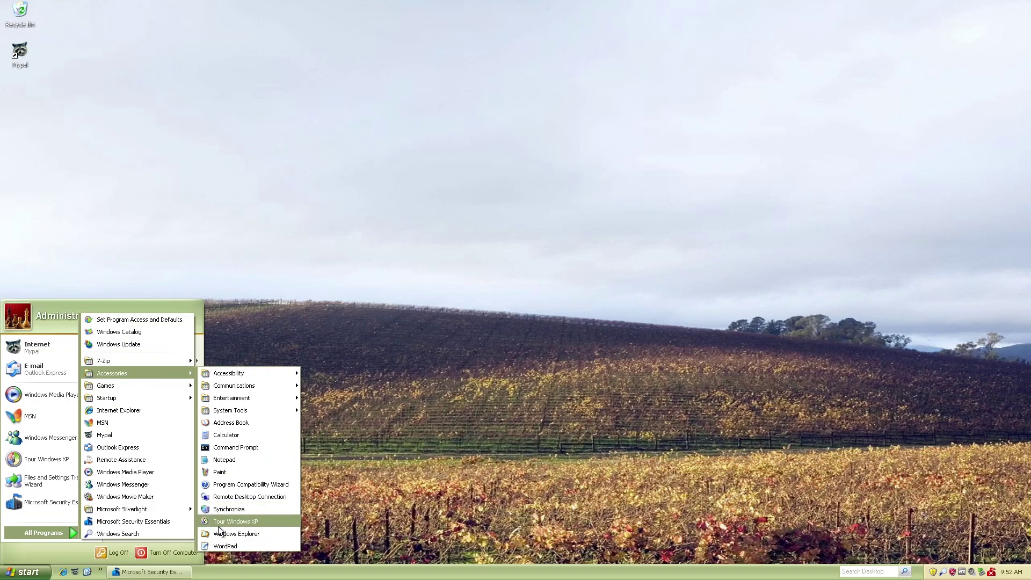
left_click(220, 499)
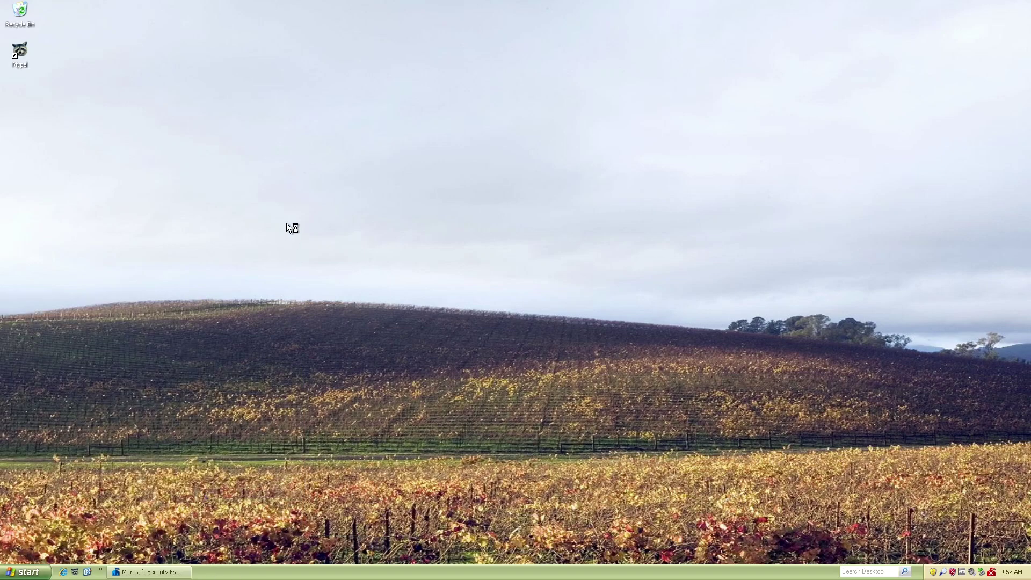
Step: Move the Remote Desktop Connection window lower on the desktop and cancel out of it
left_click_drag(440, 112, 430, 182)
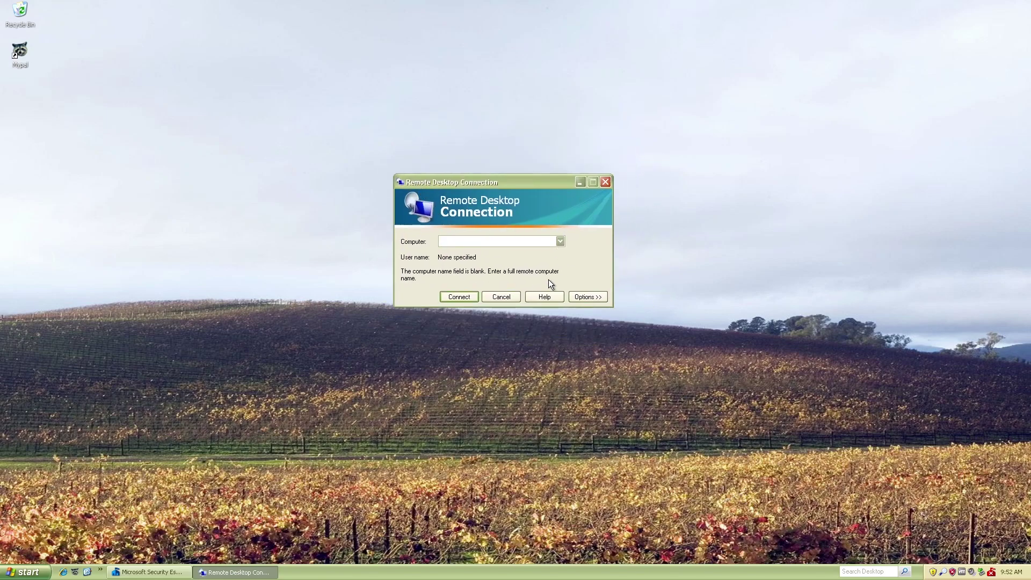
left_click(507, 297)
Step: Launch Outlook Express and cancel the New Connection Wizard
key("super")
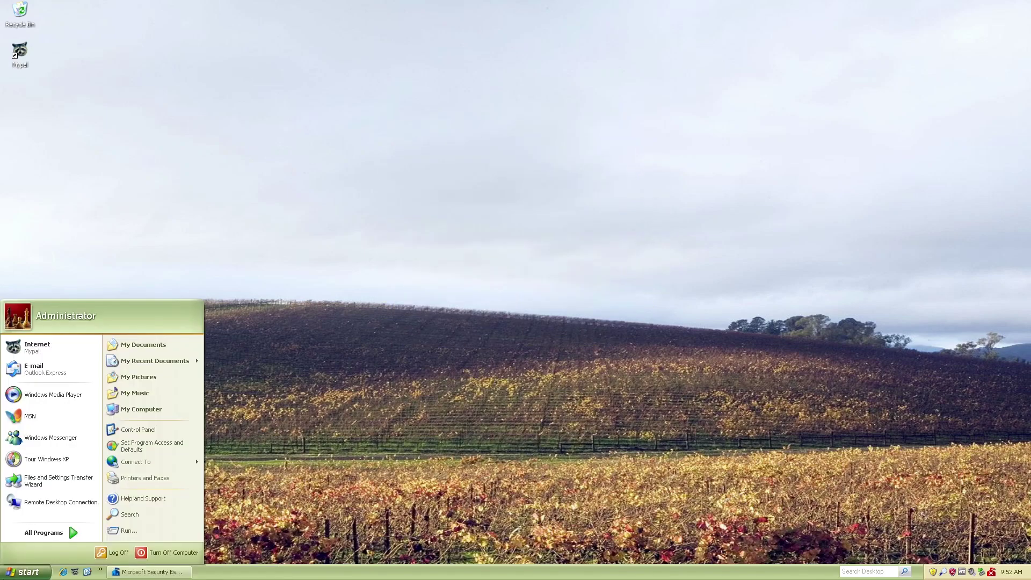
left_click(37, 537)
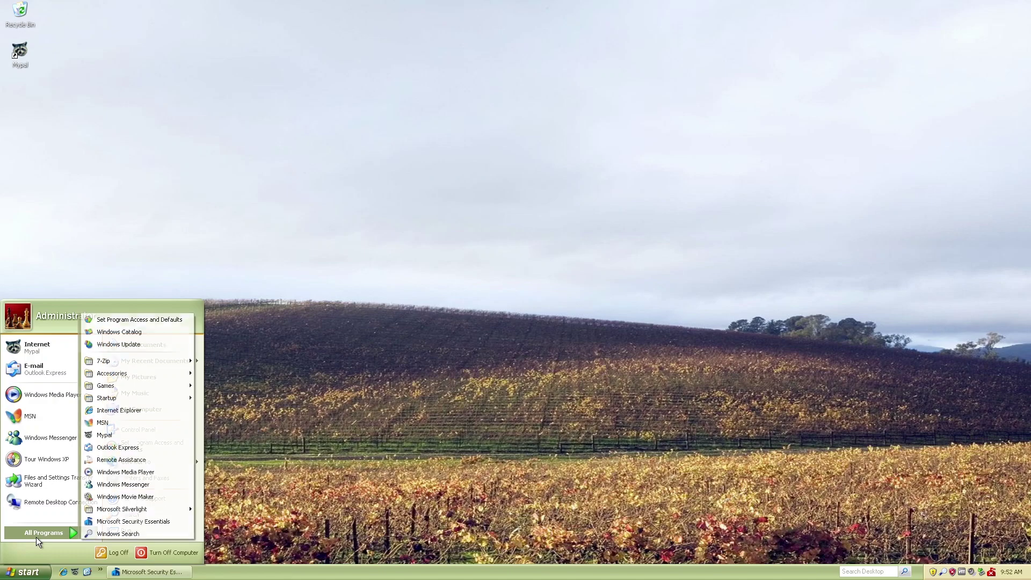
left_click(147, 449)
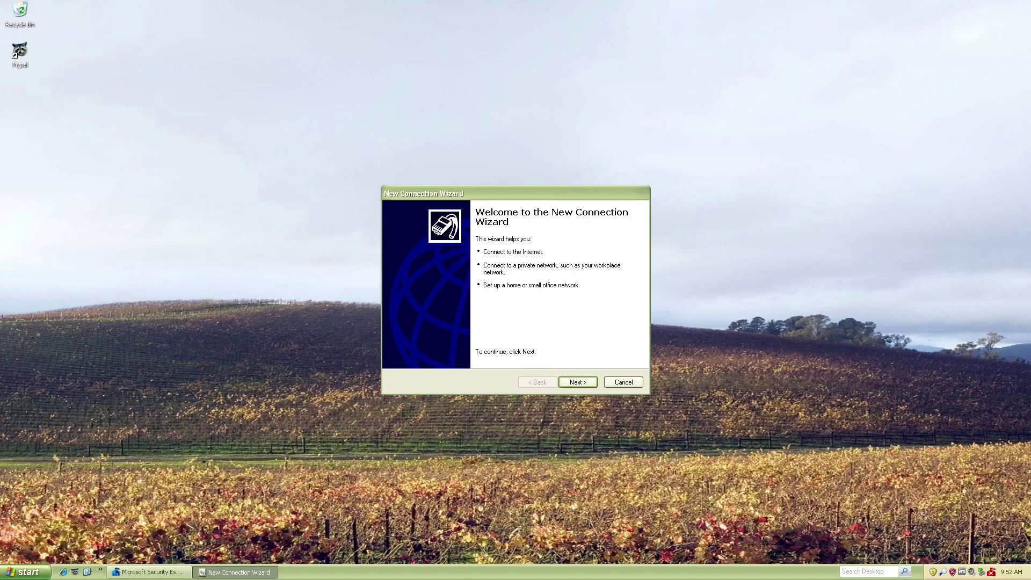
left_click(618, 386)
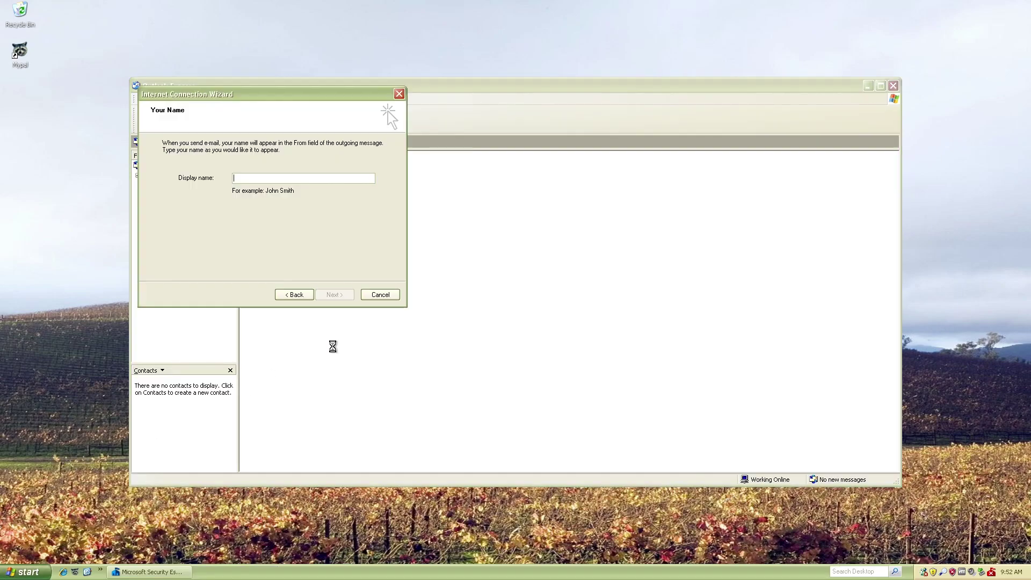
Step: Exit the Internet Connection Wizard without creating a mail account and close Outlook Express
left_click(381, 294)
key("super")
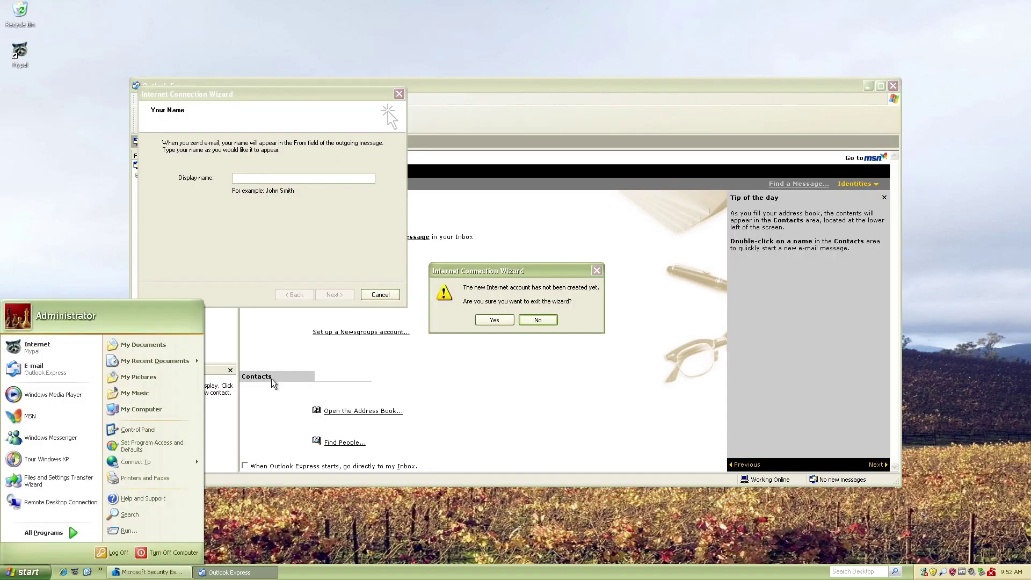
left_click(483, 321)
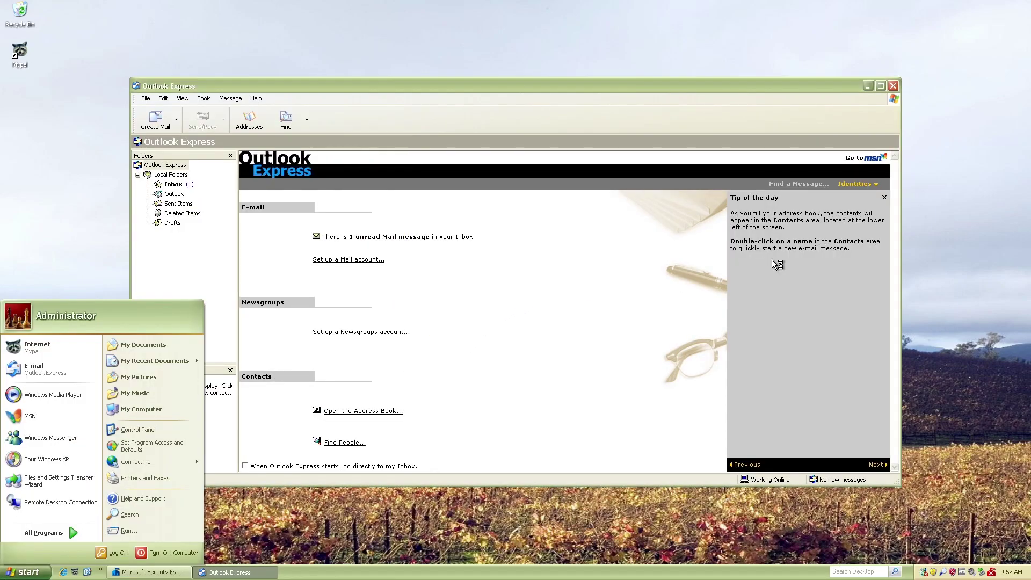
left_click(894, 87)
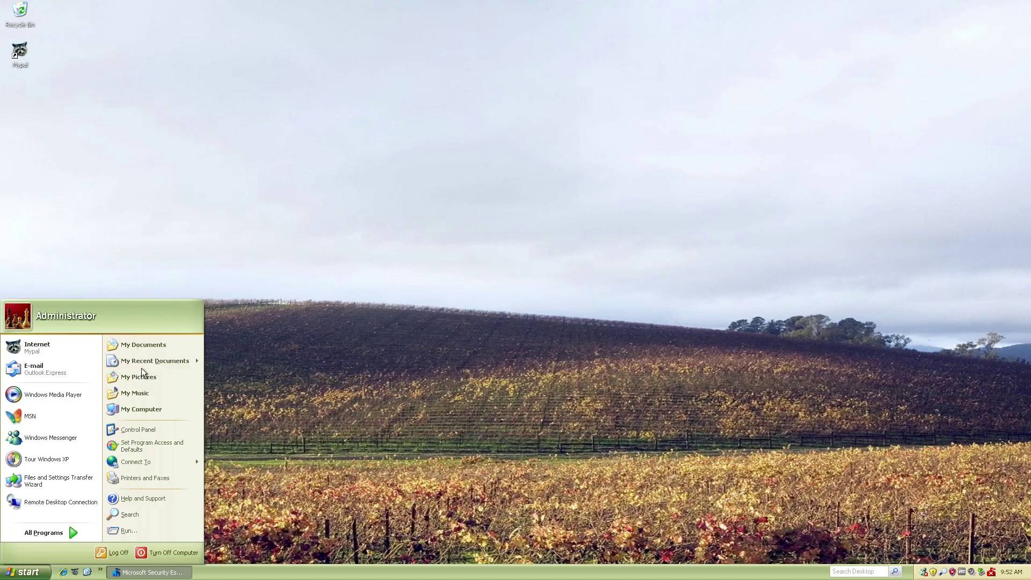
Step: Open the sound scheme settings in the Control Panel's Sounds, Speech, and Audio Devices category
left_click(40, 529)
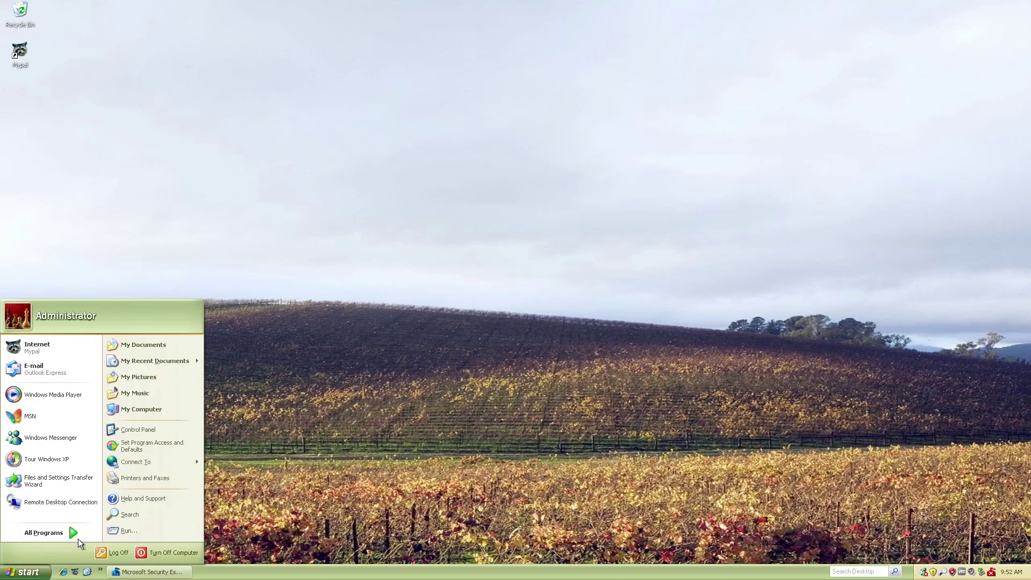
left_click(144, 429)
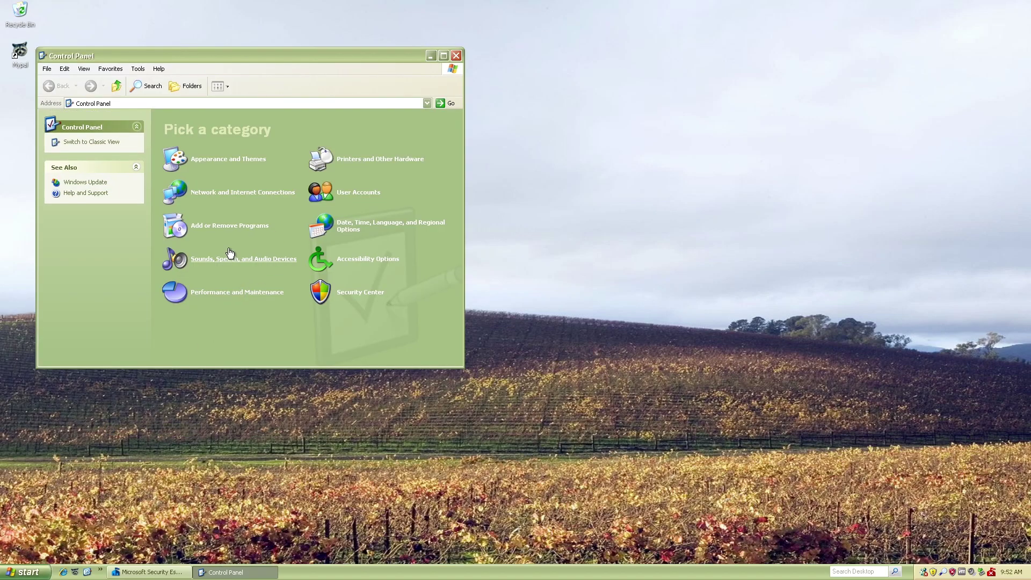
left_click(253, 259)
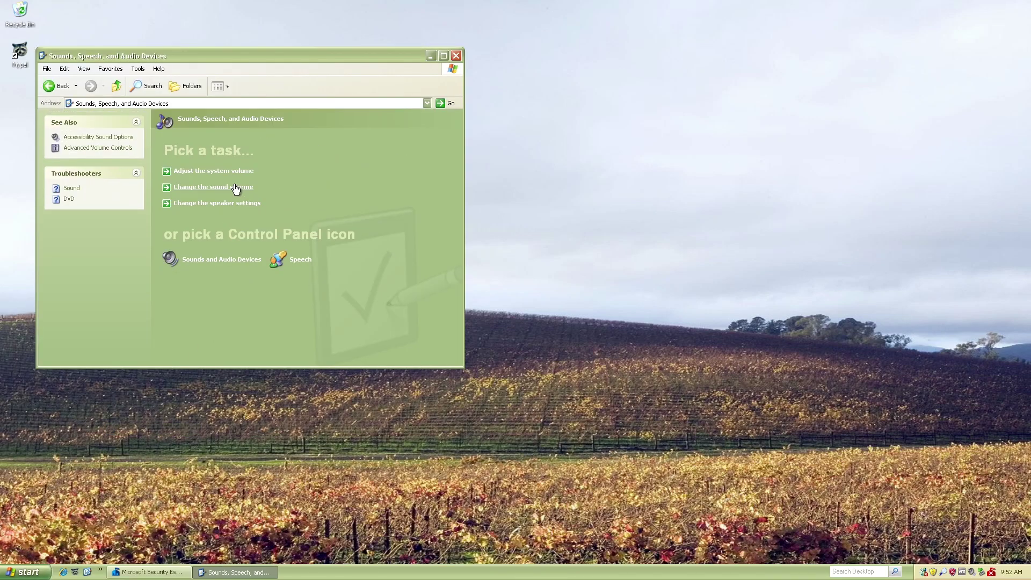
left_click(214, 187)
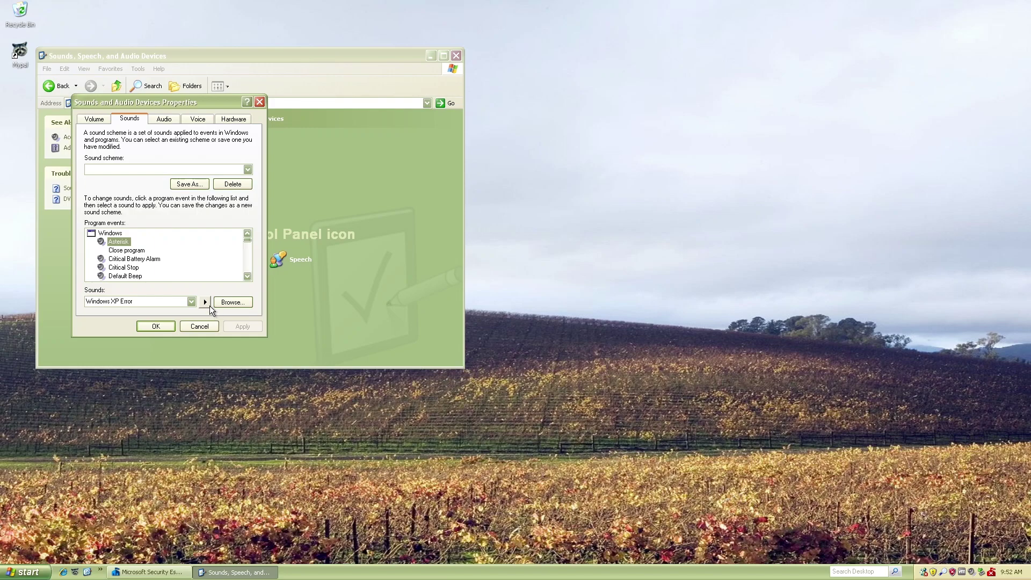
Step: Preview the sounds assigned to the Critical Battery Alarm, Critical Stop and Default Beep events
left_click(139, 260)
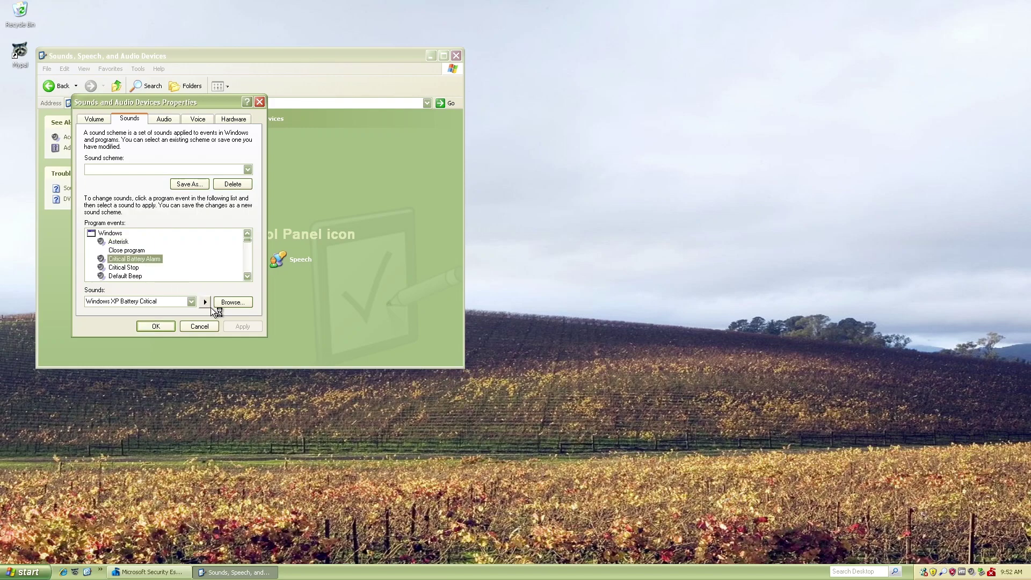
left_click(208, 304)
left_click(132, 267)
left_click(203, 303)
left_click(138, 276)
left_click(203, 303)
Step: Preview the Device Connect, Device Disconnect, Device Failed to Connect and Exclamation sounds
left_click(250, 275)
left_click(249, 276)
left_click(249, 276)
left_click(249, 276)
left_click(129, 250)
left_click(205, 302)
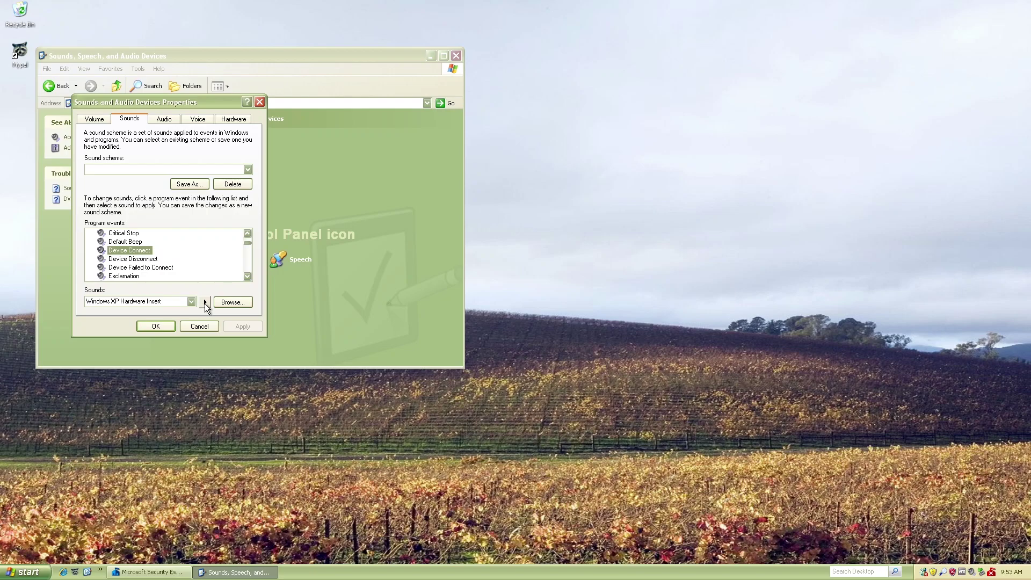
left_click(136, 259)
left_click(204, 302)
left_click(141, 268)
left_click(205, 304)
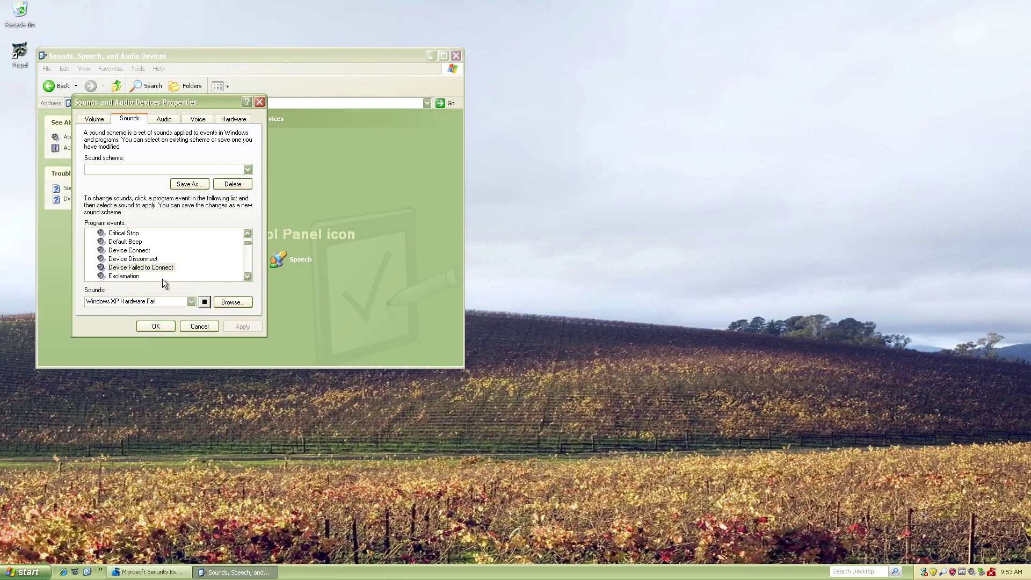
left_click(124, 275)
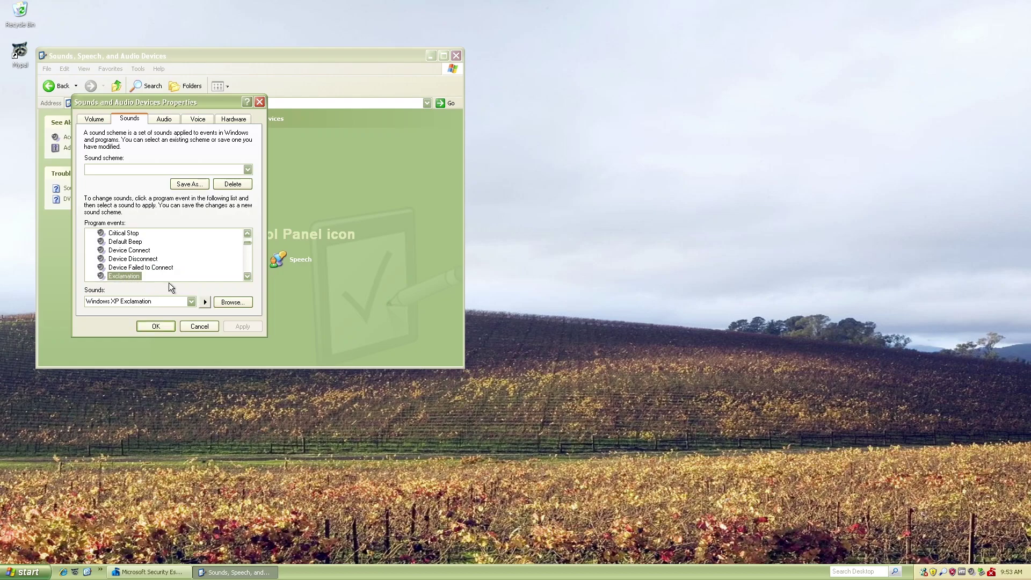
left_click(206, 303)
Step: Preview the sounds assigned to the Exit Windows and Low Battery Alarm events
scroll(247, 275, "down", 2)
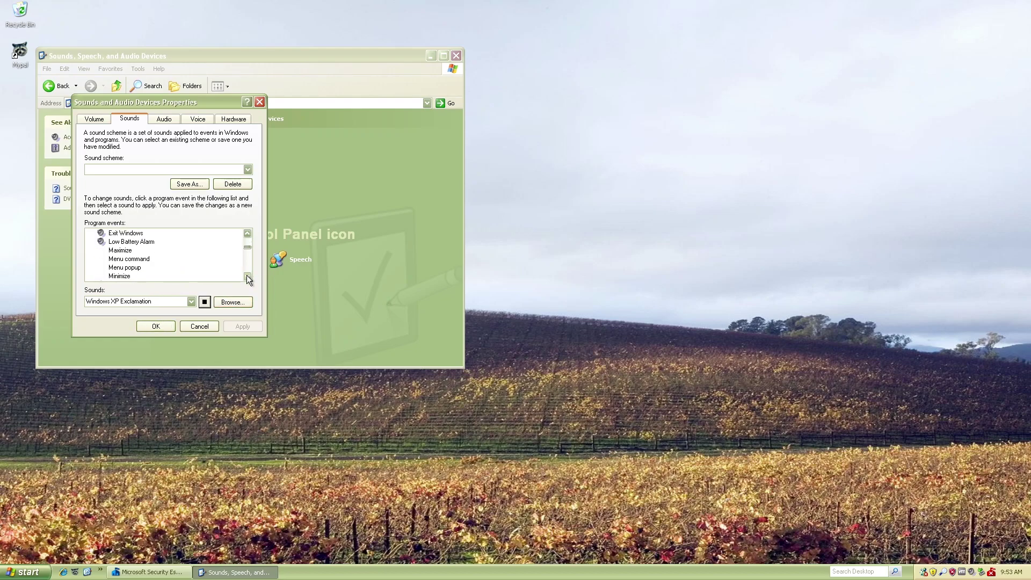
double_click(247, 234)
left_click(126, 250)
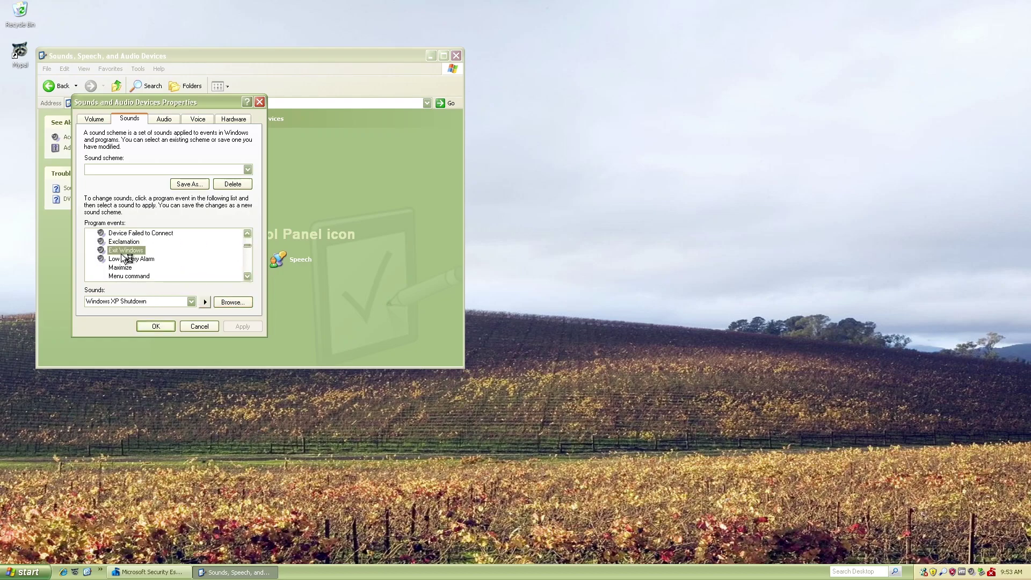
left_click(205, 302)
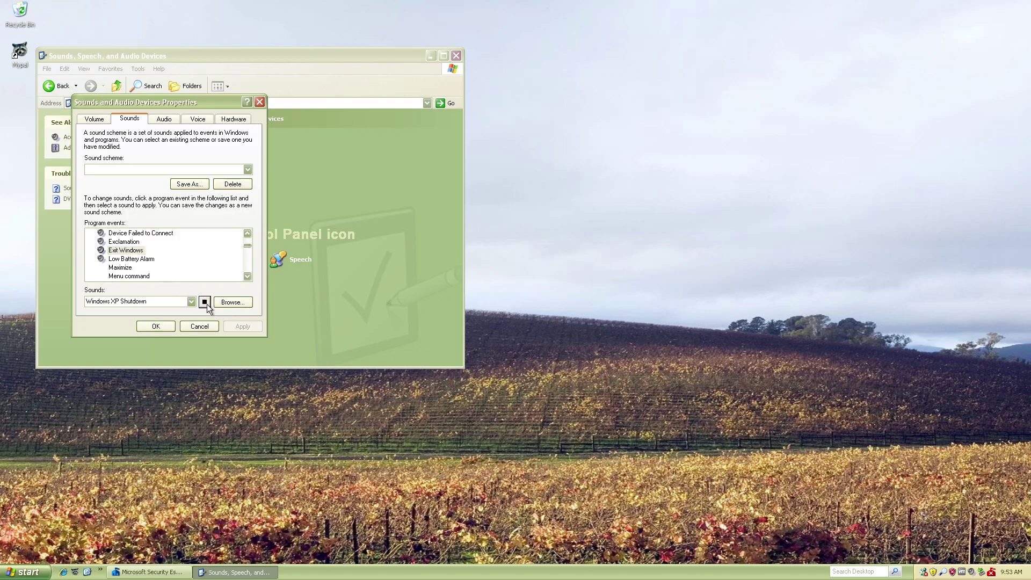
left_click(152, 262)
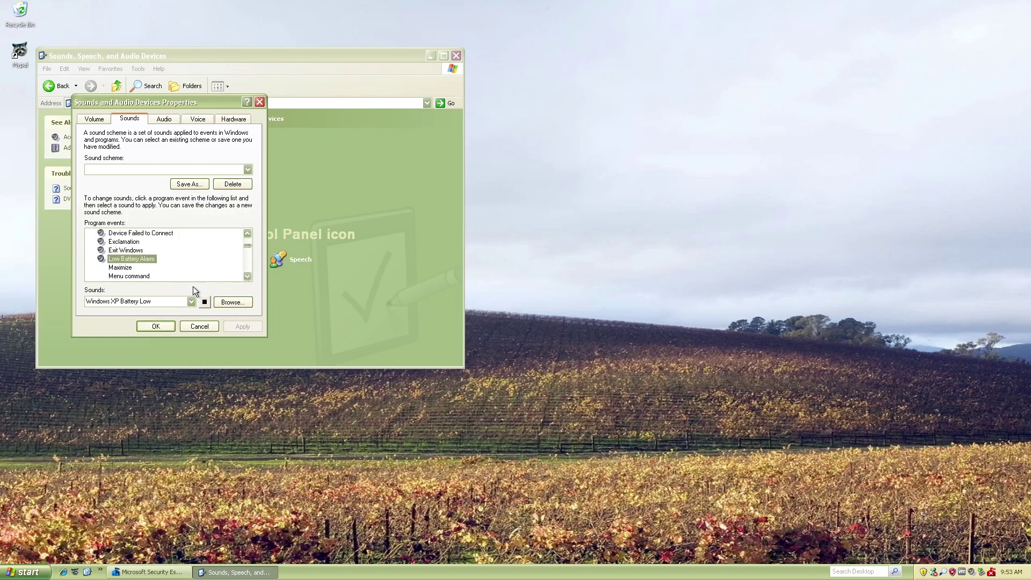
left_click(205, 302)
Step: Preview the sounds of the next assigned event after Low Battery Alarm and of Start Windows
left_click(247, 276)
left_click(247, 276)
left_click(247, 276)
left_click(247, 276)
left_click(247, 276)
left_click(152, 260)
left_click(204, 302)
left_click(247, 277)
left_click(247, 276)
left_click(248, 277)
left_click(248, 276)
left_click(247, 276)
left_click(247, 276)
left_click(247, 276)
left_click(248, 276)
left_click(127, 267)
left_click(207, 302)
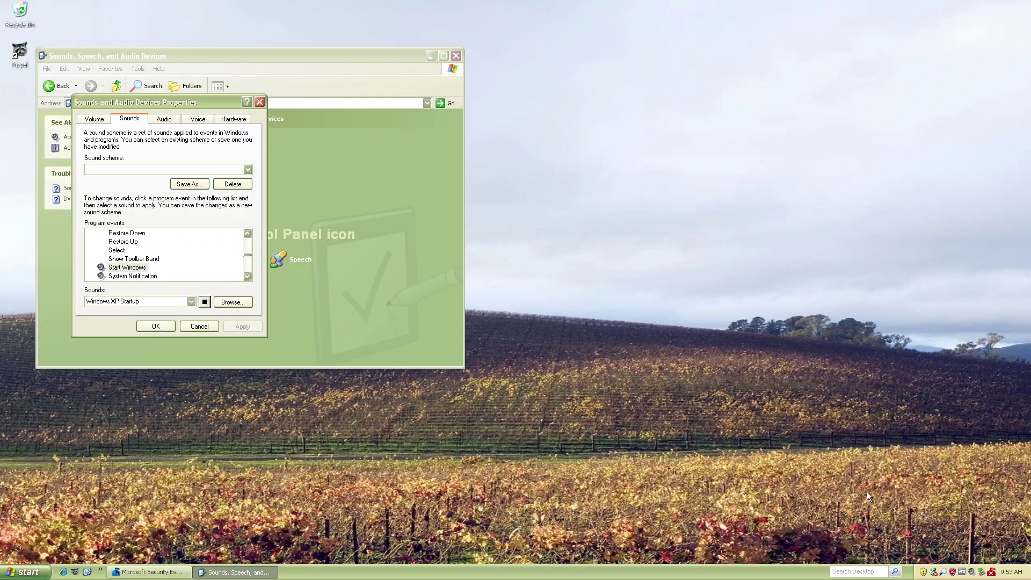
Step: Open Windows Messenger, view its version in the About dialog, and close the messenger window
right_click(935, 574)
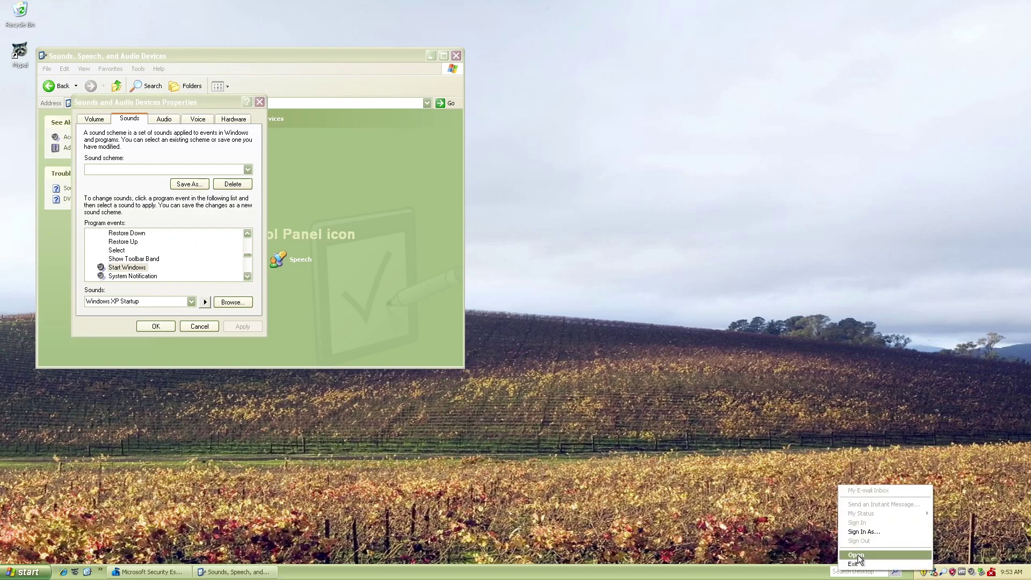
left_click(856, 555)
left_click_drag(41, 25, 618, 101)
left_click(666, 110)
left_click(676, 147)
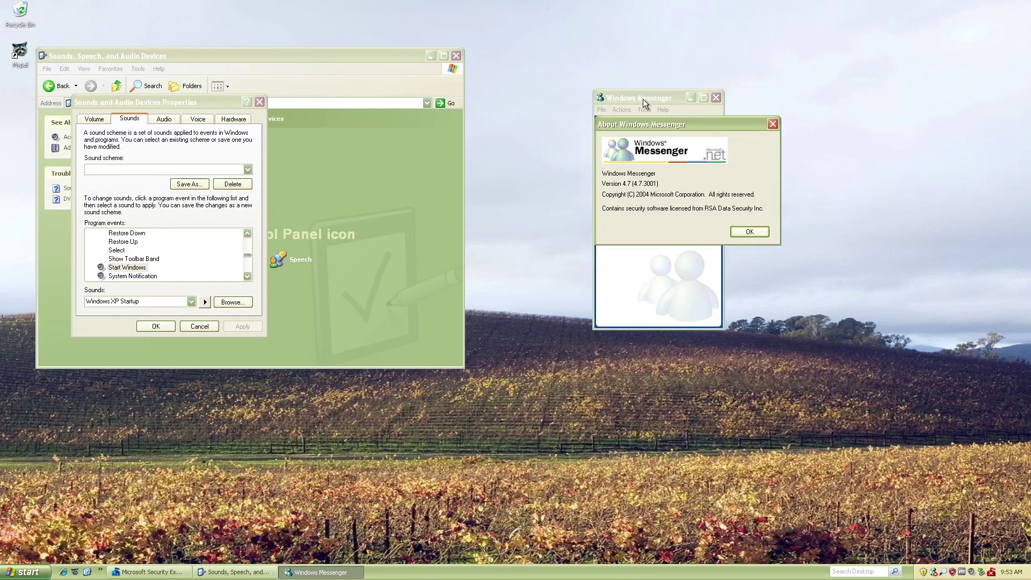
left_click(744, 231)
left_click(716, 98)
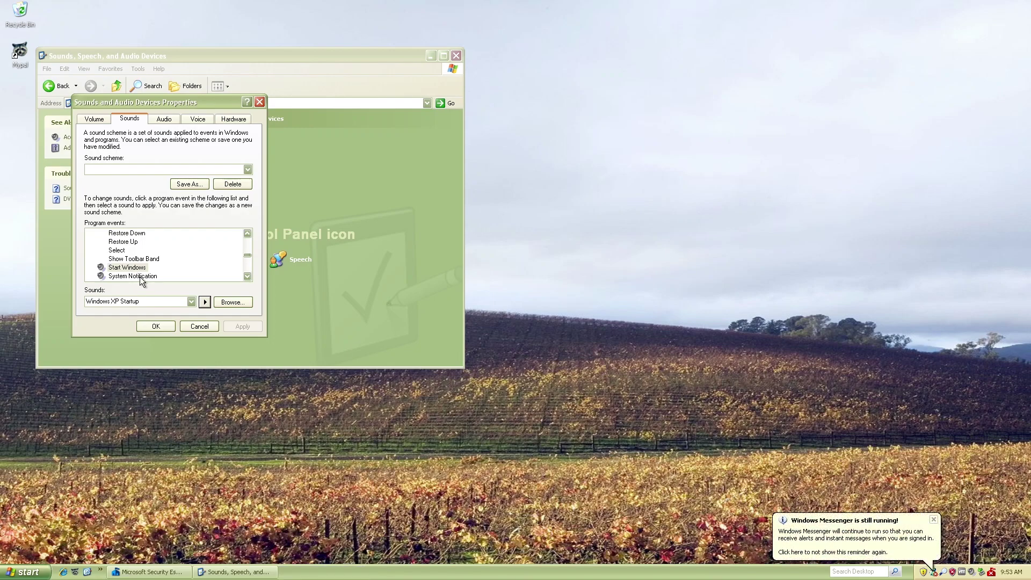
Step: Preview the sounds assigned to the System Notification and Windows Logoff events
left_click(139, 276)
left_click(204, 302)
scroll(243, 277, "down", 1)
left_click(131, 258)
left_click(204, 302)
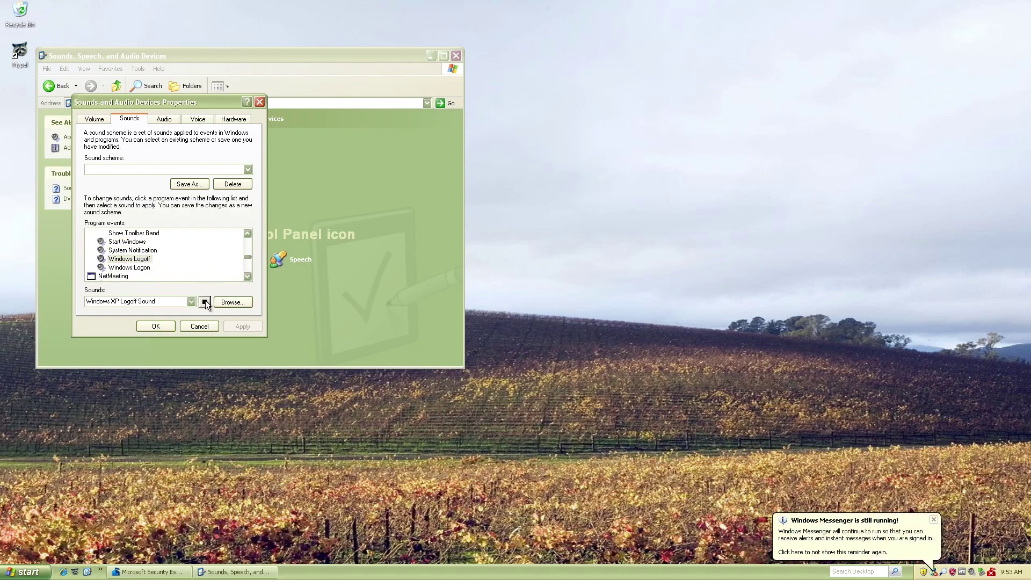
Step: Replay the first Windows event sounds, from Asterisk through Critical Battery Alarm and Critical Stop to Default Beep
left_click(248, 233)
left_click(248, 233)
left_click(234, 233)
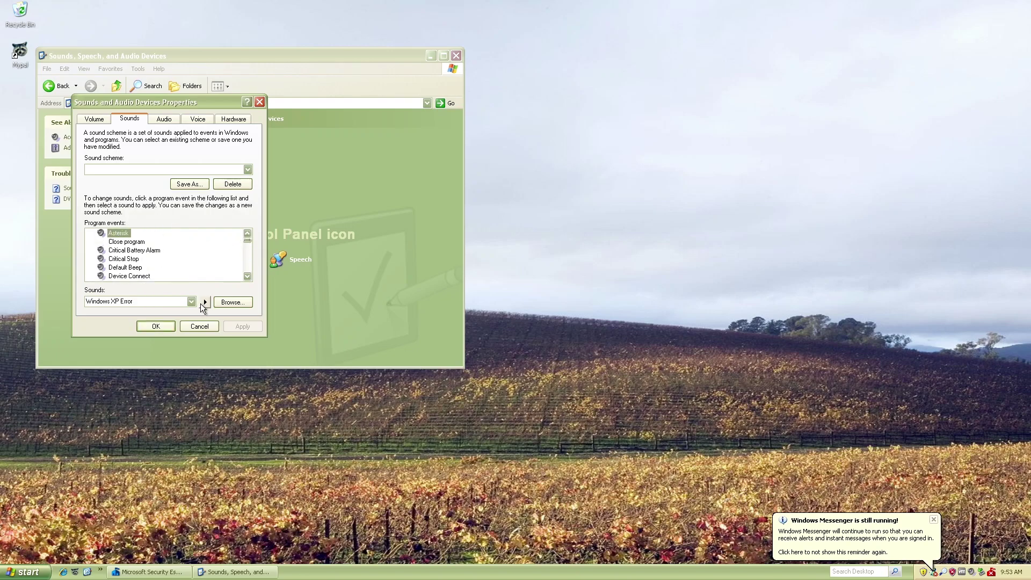
left_click(134, 250)
left_click(204, 302)
left_click(141, 261)
left_click(205, 302)
left_click(132, 267)
left_click(204, 302)
Step: Replay the Device Connect, Device Disconnect and Device Failed to Connect sounds
left_click(141, 276)
left_click(248, 276)
left_click(247, 276)
left_click(148, 269)
left_click(204, 302)
left_click(156, 275)
left_click(205, 301)
Step: Replay the sounds assigned to the Exclamation, Exit Windows and Low Battery Alarm events
scroll(243, 275, "down", 1)
left_click(138, 258)
left_click(205, 302)
left_click(138, 267)
left_click(204, 302)
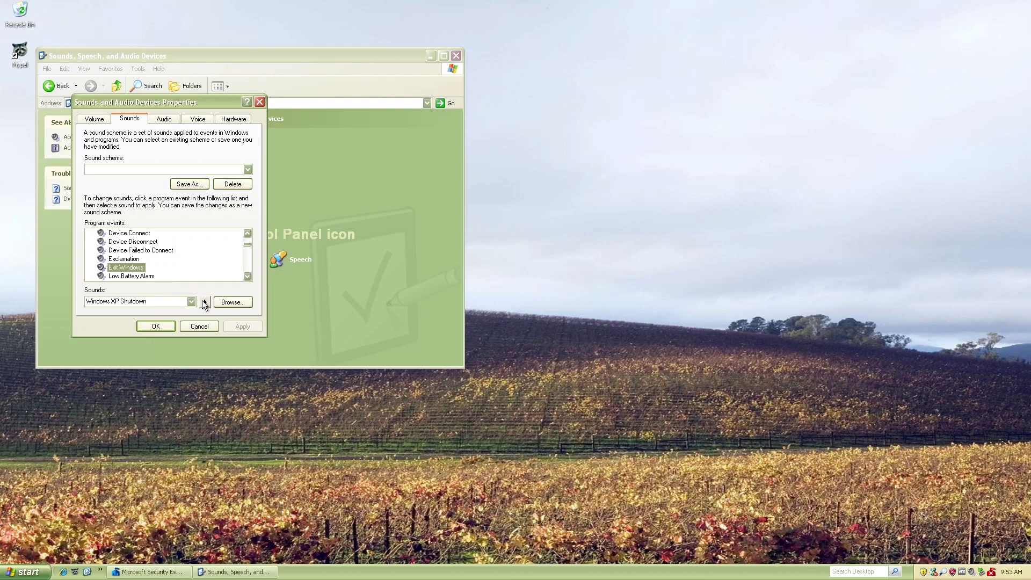
left_click(134, 276)
left_click(247, 276)
left_click(247, 277)
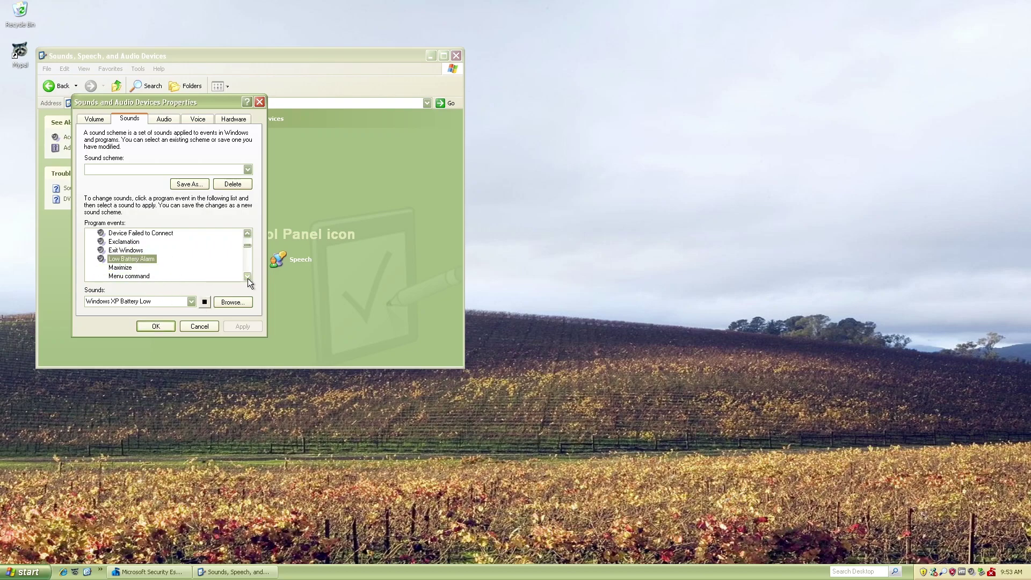
left_click(205, 302)
Step: Replay the sounds of the next assigned event below Low Battery Alarm and of Start Windows
left_click(248, 277)
left_click(248, 276)
left_click(247, 276)
left_click(248, 276)
left_click(248, 277)
left_click(146, 259)
left_click(204, 302)
double_click(247, 276)
double_click(248, 276)
double_click(247, 276)
double_click(247, 276)
left_click(247, 276)
left_click(135, 259)
left_click(204, 302)
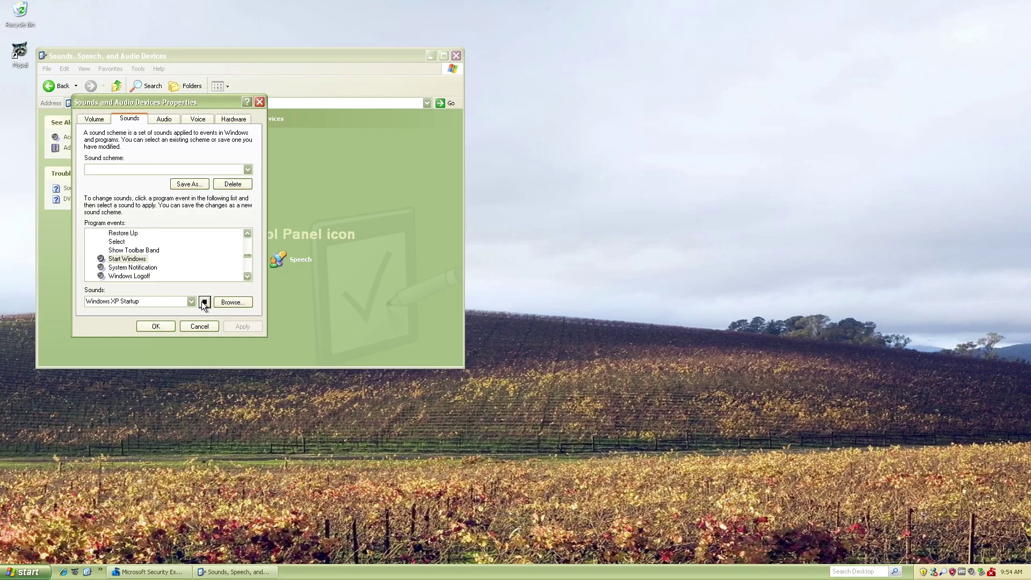
Step: Preview the System Notification, Windows Logoff and Windows Logon sounds
left_click(148, 268)
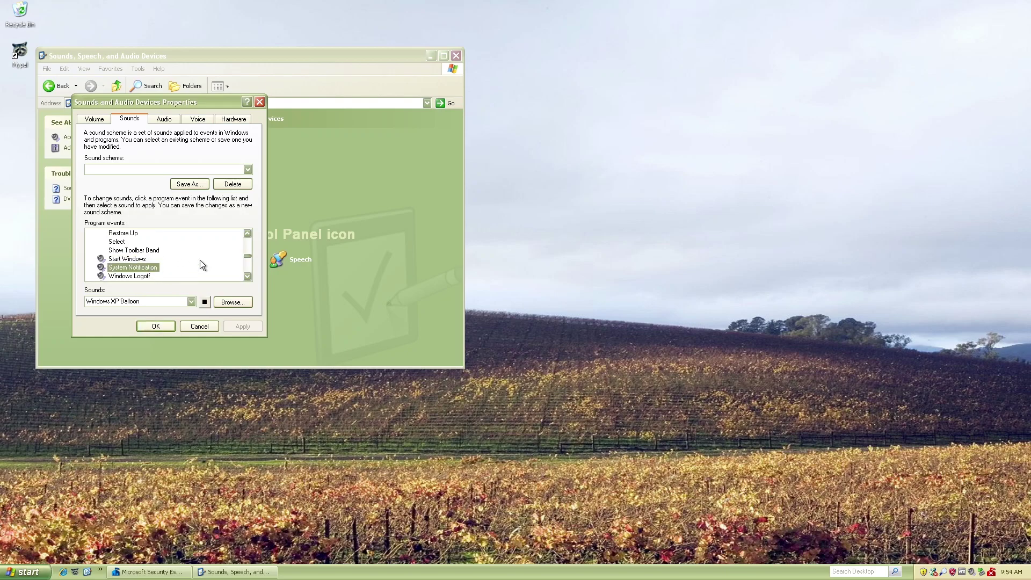
left_click(205, 302)
left_click(132, 276)
left_click(205, 302)
scroll(161, 264, "down", 1)
left_click(129, 259)
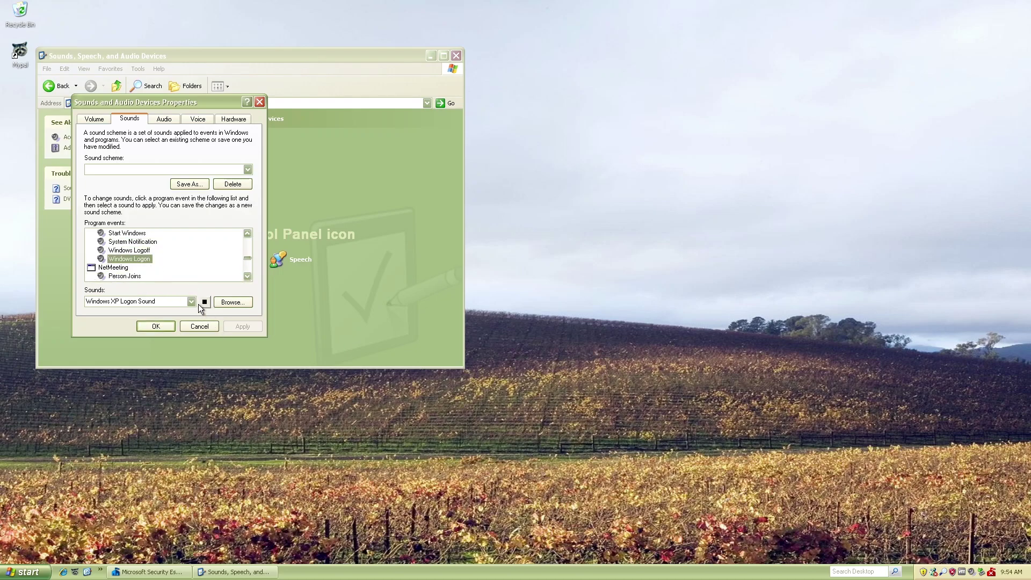
Step: Preview the NetMeeting sounds for Person Joins, Person Leaves and Receive Call
left_click(125, 276)
left_click(247, 276)
left_click(247, 276)
left_click(207, 302)
left_click(128, 267)
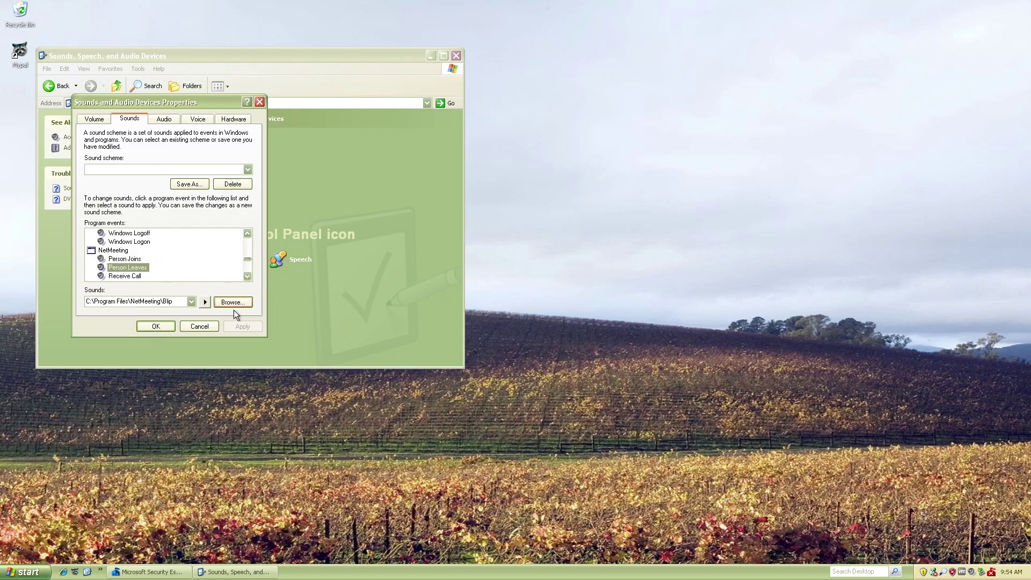
left_click(125, 276)
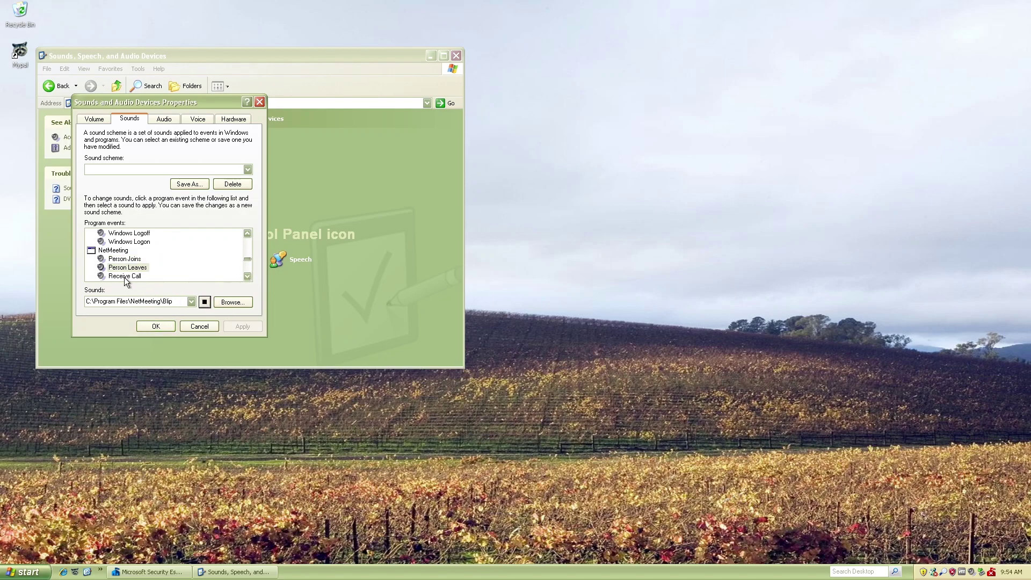
left_click(205, 302)
Step: Preview NetMeeting's Receive Request to Join sound and Windows Explorer's Blocked Pop-up Window sound
left_click(247, 276)
left_click(247, 276)
left_click(247, 276)
left_click(167, 260)
left_click(155, 276)
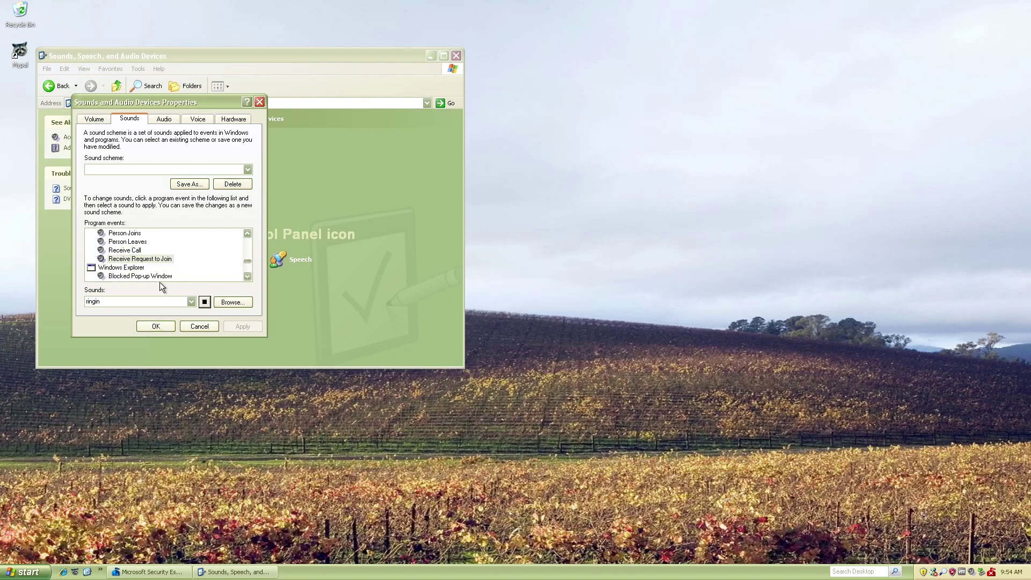
left_click(204, 303)
Step: Preview Windows Explorer's Empty Recycle Bin and Feed Discovered sounds
left_click(247, 276)
left_click(248, 277)
left_click(247, 276)
left_click(157, 267)
left_click(204, 307)
left_click(156, 276)
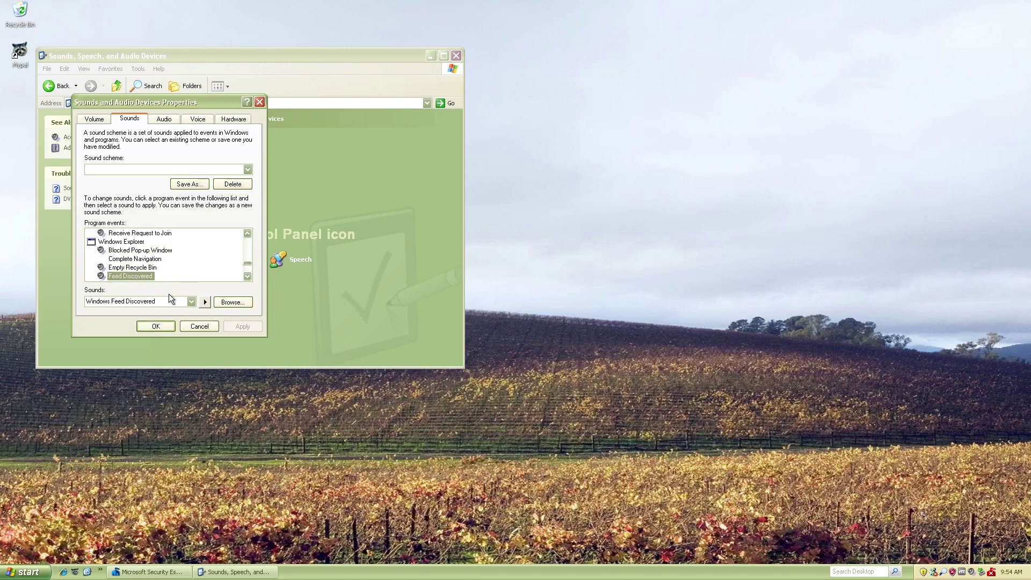
left_click(204, 302)
Step: Preview the sounds of the event after Feed Discovered, of Start Navigation, and of Windows Messenger's Contact Online
left_click(247, 276)
left_click(247, 277)
left_click(247, 276)
left_click(139, 260)
left_click(204, 302)
left_click(247, 276)
left_click(247, 276)
left_click(248, 276)
left_click(129, 259)
left_click(204, 302)
left_click(127, 276)
left_click(207, 302)
Step: Preview the Windows Messenger sounds for New Alert, New Mail and New Message
left_click(249, 278)
left_click(249, 278)
left_click(250, 278)
left_click(122, 259)
left_click(205, 304)
left_click(121, 267)
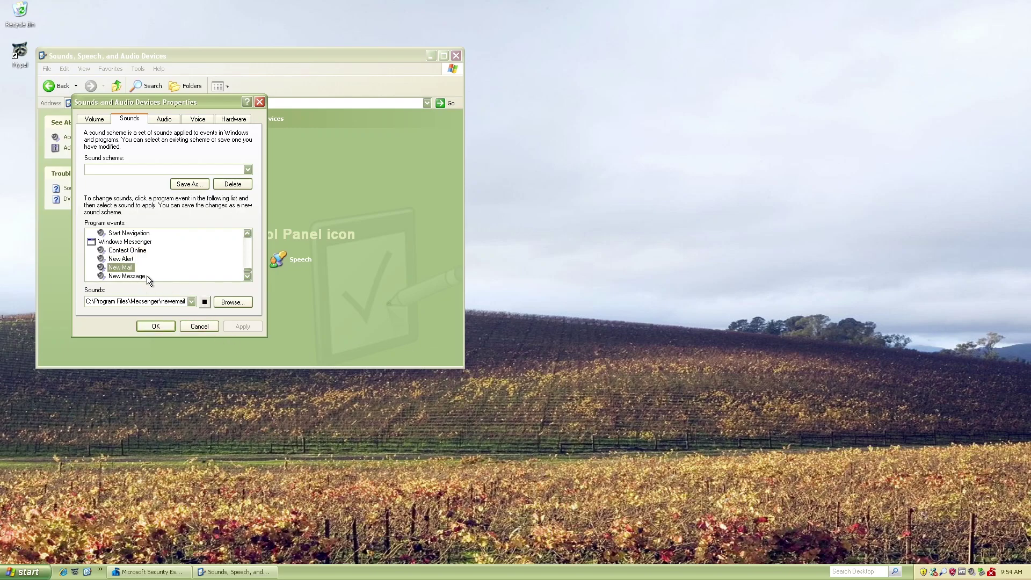
left_click(141, 275)
left_click(205, 302)
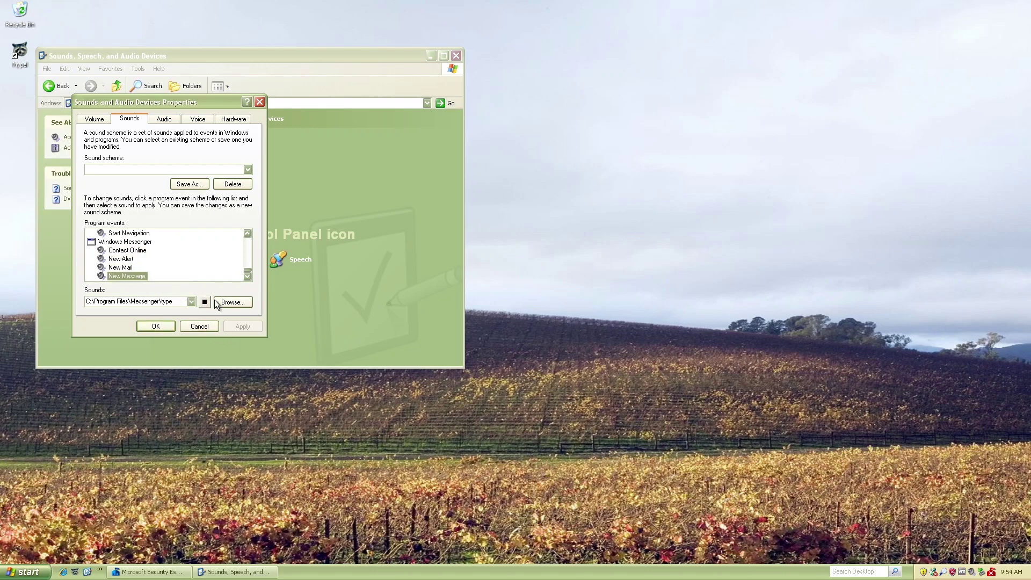
Step: Preview the New Message event sound and close the sound and audio properties
left_click(208, 300)
left_click(171, 327)
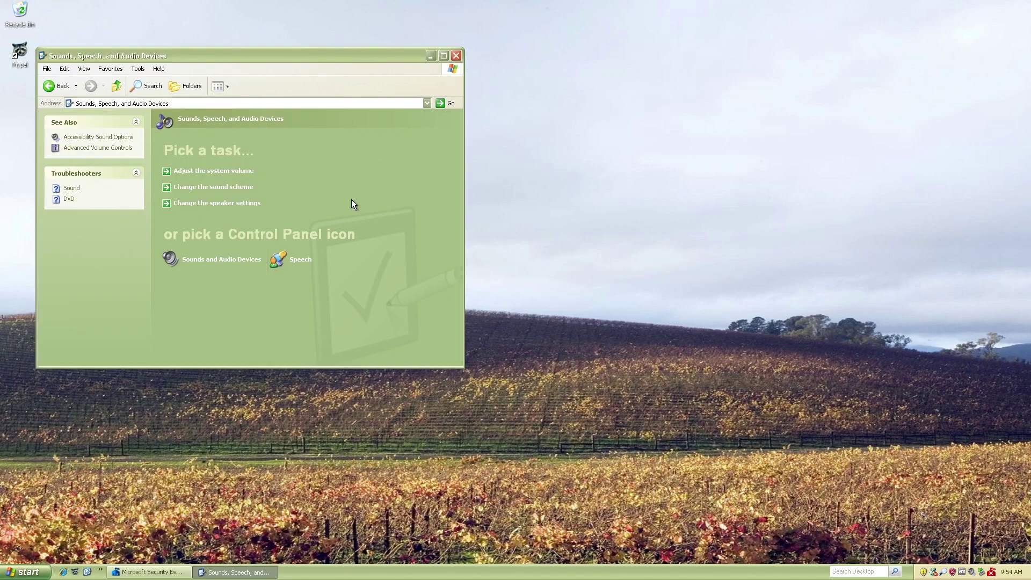
Step: Preview the Microsoft Sam text-to-speech voice, cancel the speech properties and close the Sounds, Speech, and Audio Devices window
left_click(299, 262)
left_click(183, 159)
left_click(87, 96)
left_click(88, 94)
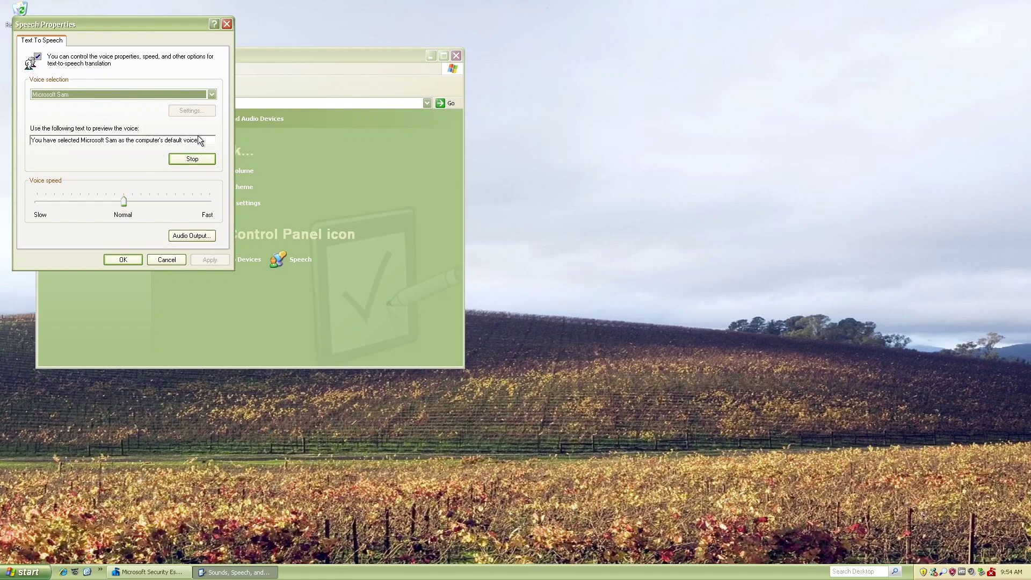
left_click(164, 260)
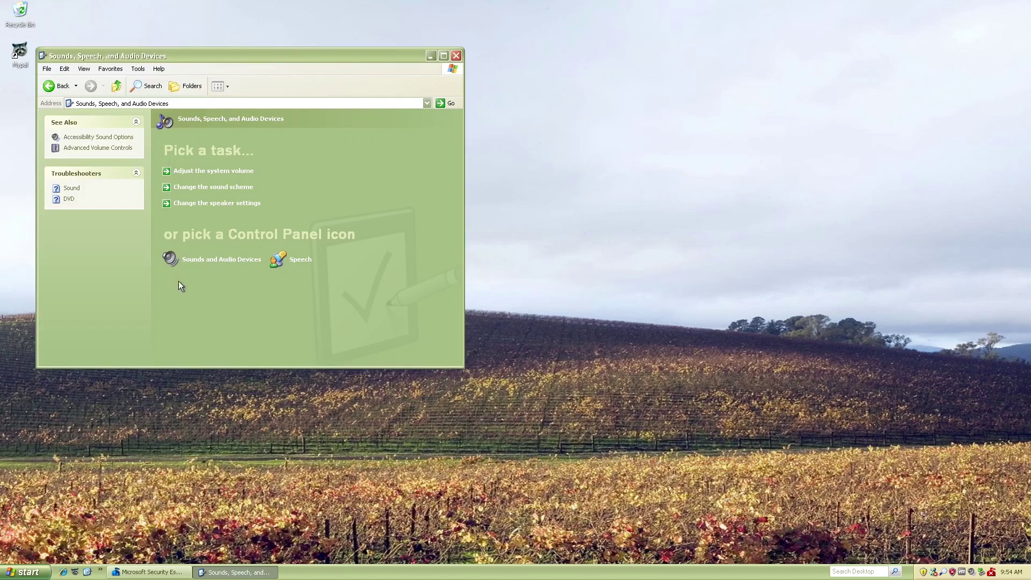
left_click(456, 56)
Step: Open the Files and Settings Transfer Wizard to view its welcome page and cancel it
left_click(2, 576)
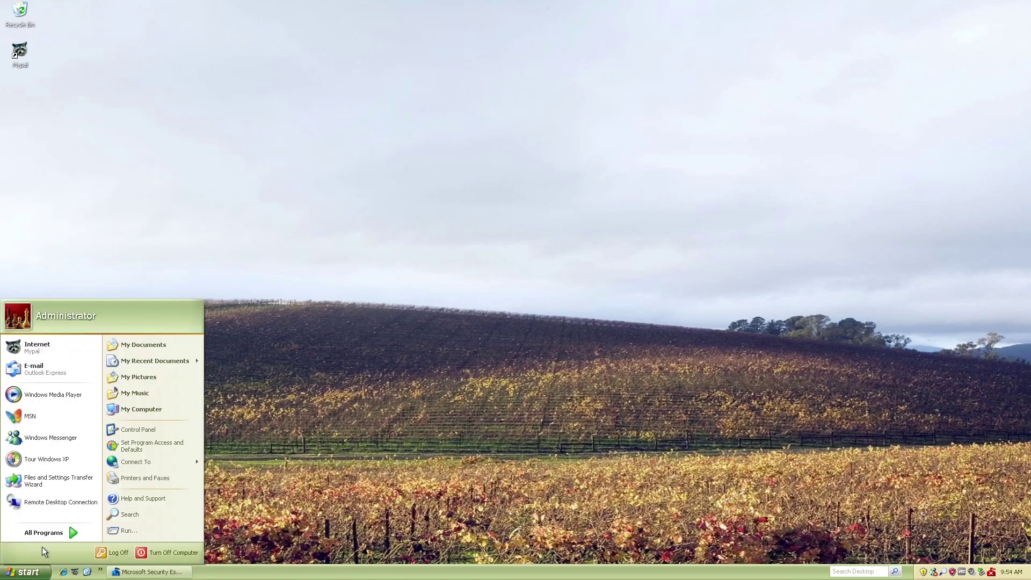
left_click(51, 482)
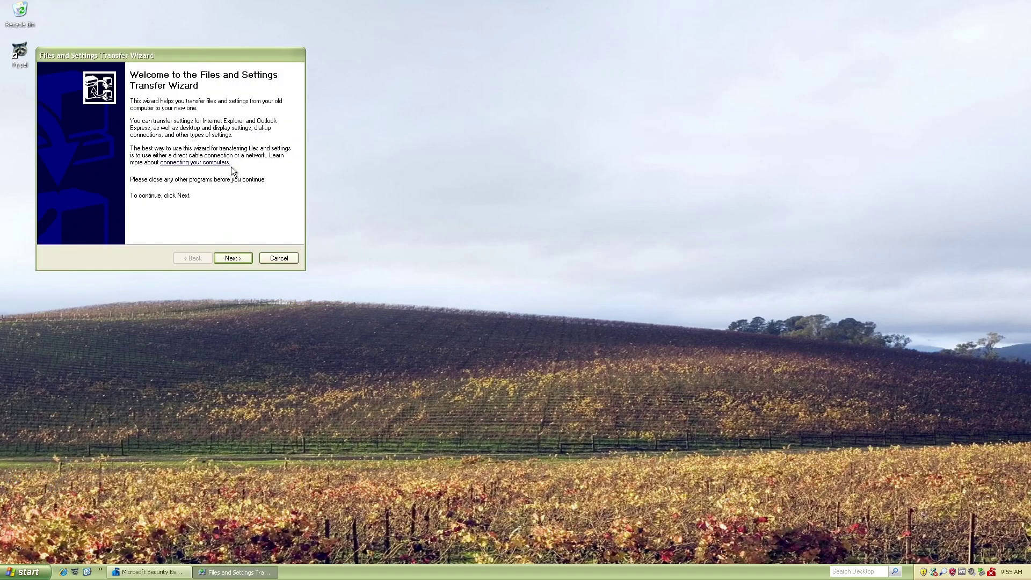
left_click(275, 258)
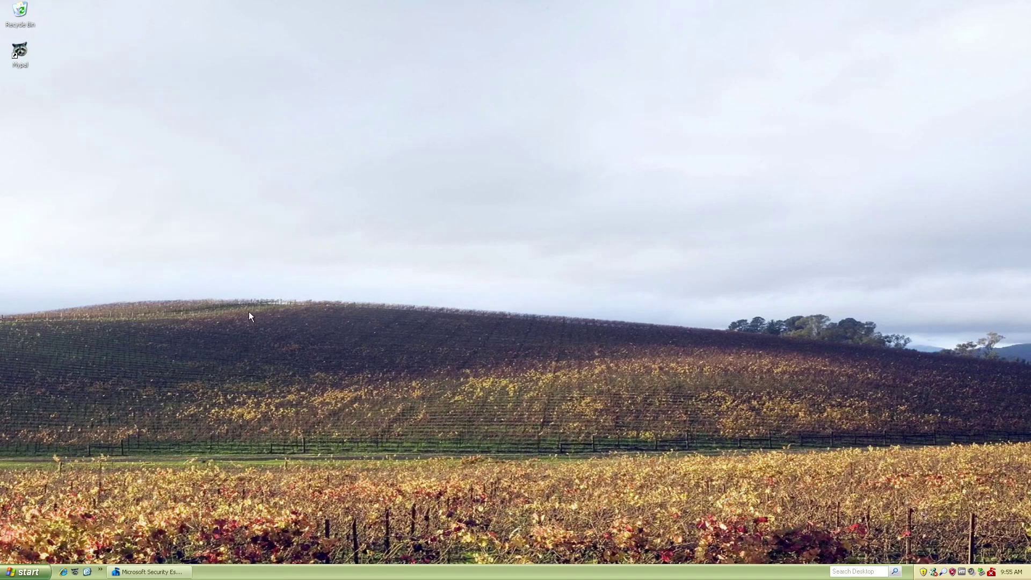
Step: Bring up the Microsoft Security Essentials window to check its update status and close it
left_click(24, 572)
mouse_move(66, 538)
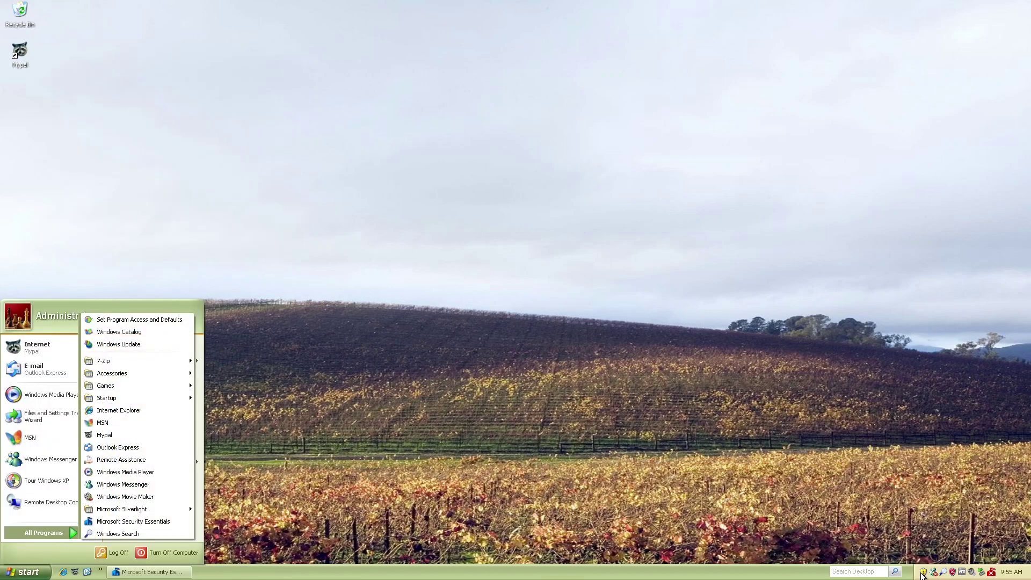
left_click(176, 572)
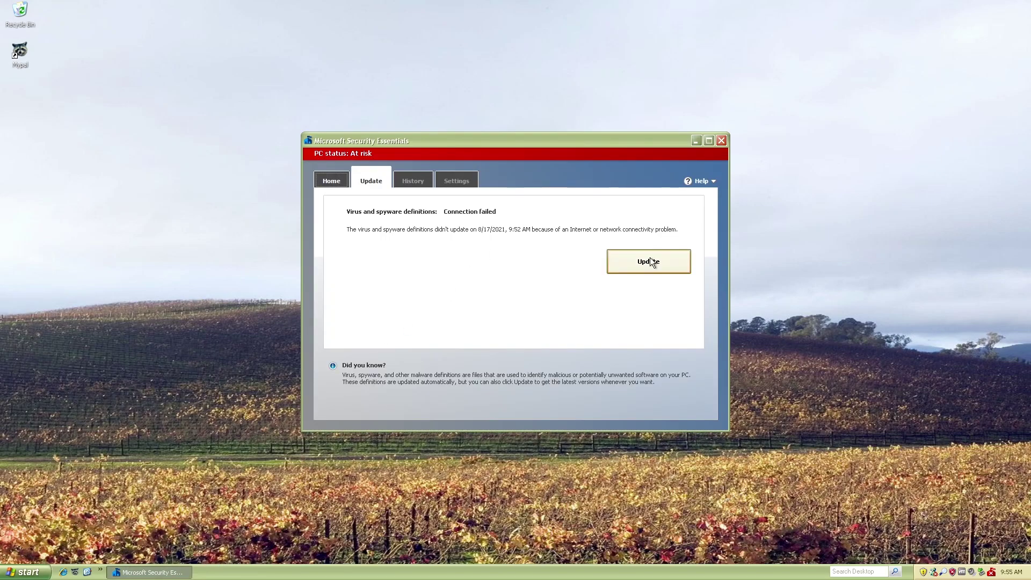
left_click(720, 140)
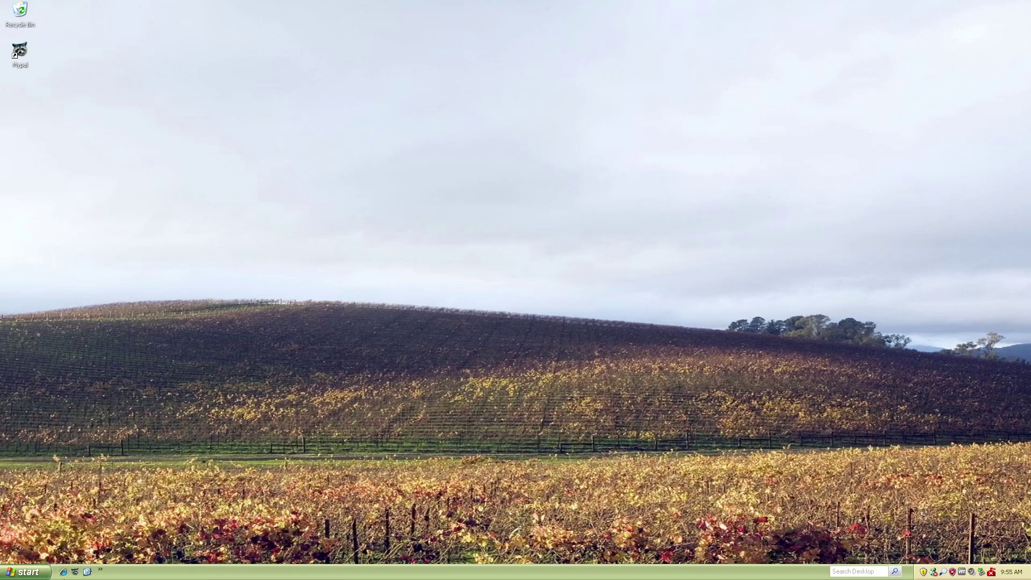
Step: Launch Internet Explorer and complete its first-run setup with Suggested Sites turned on and express settings
left_click(63, 572)
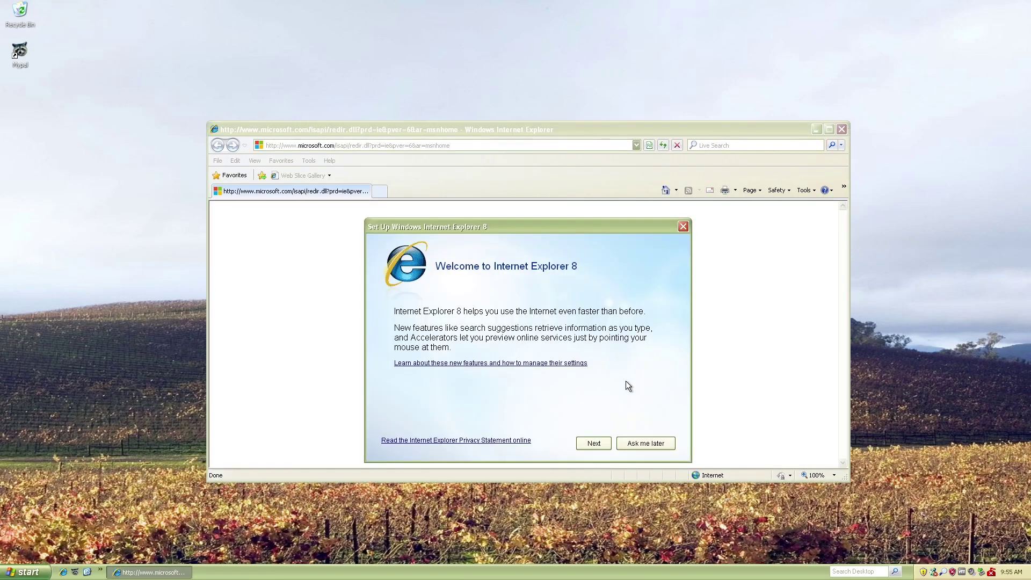
left_click(594, 447)
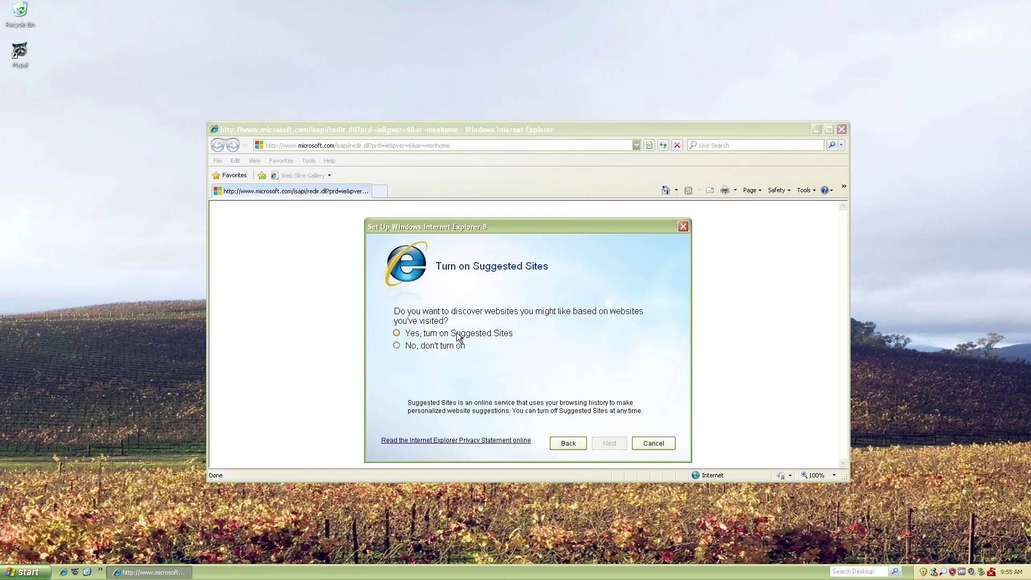
left_click(609, 443)
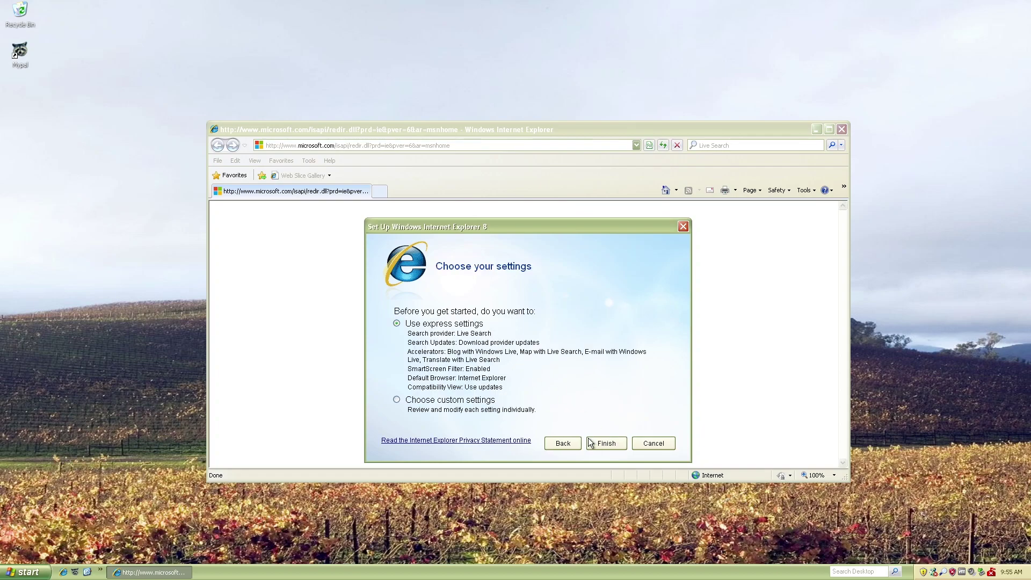
left_click(593, 444)
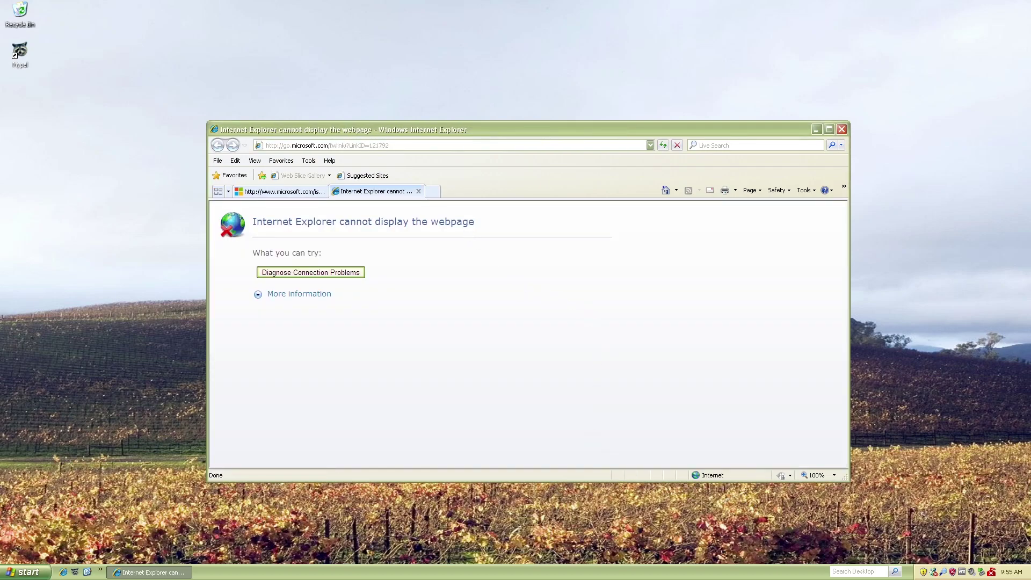
Step: Load google.com in the browser, continuing past the certificate warning, and close the browser with all its tabs
left_click(374, 146)
type("google.com")
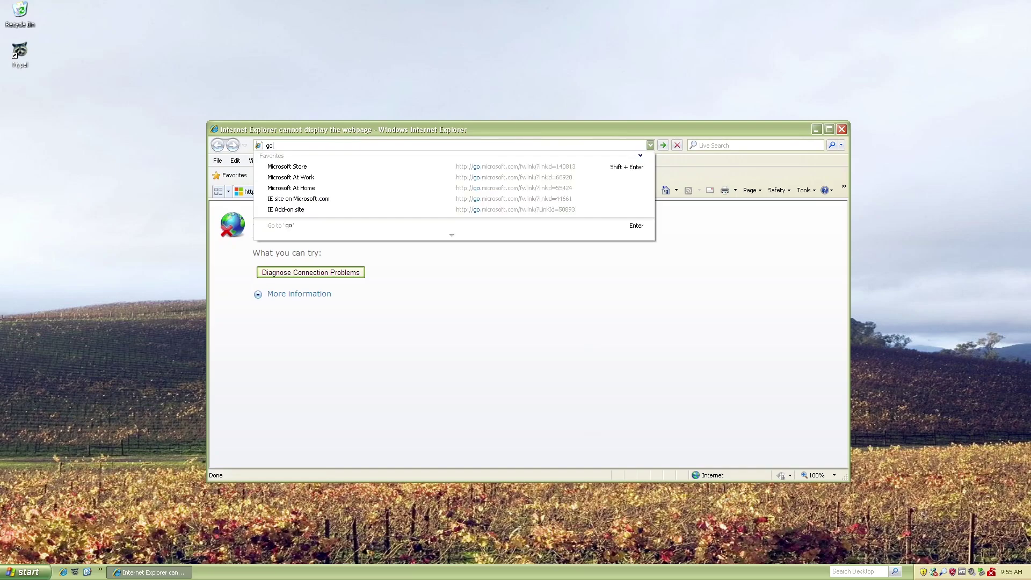
key("Return")
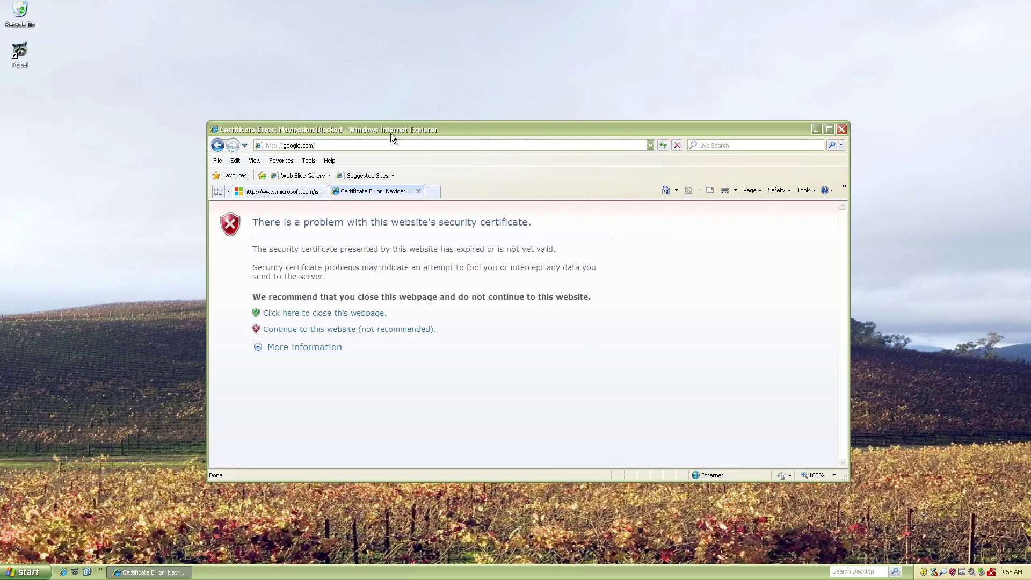
left_click(322, 327)
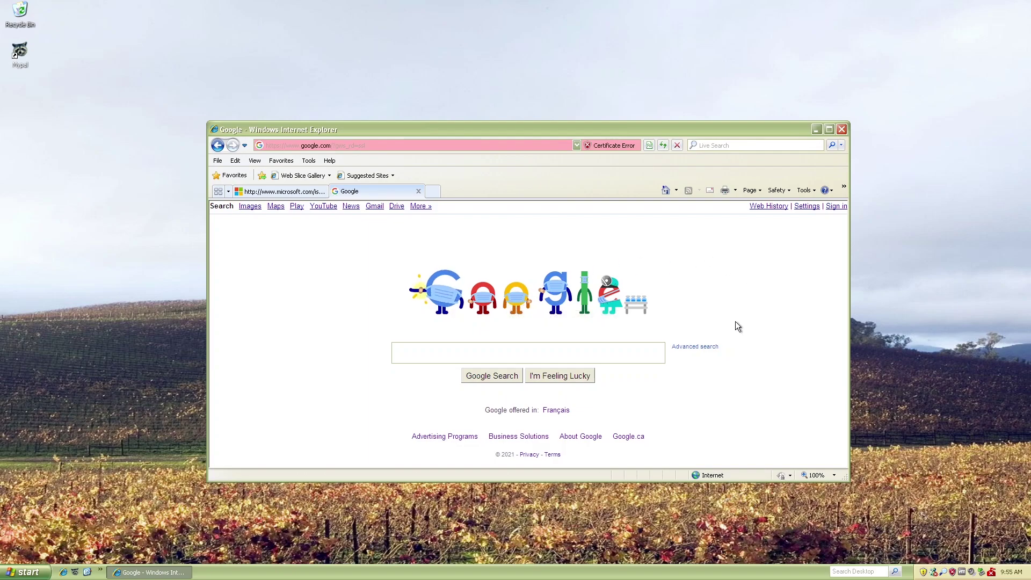
left_click(842, 129)
left_click(519, 310)
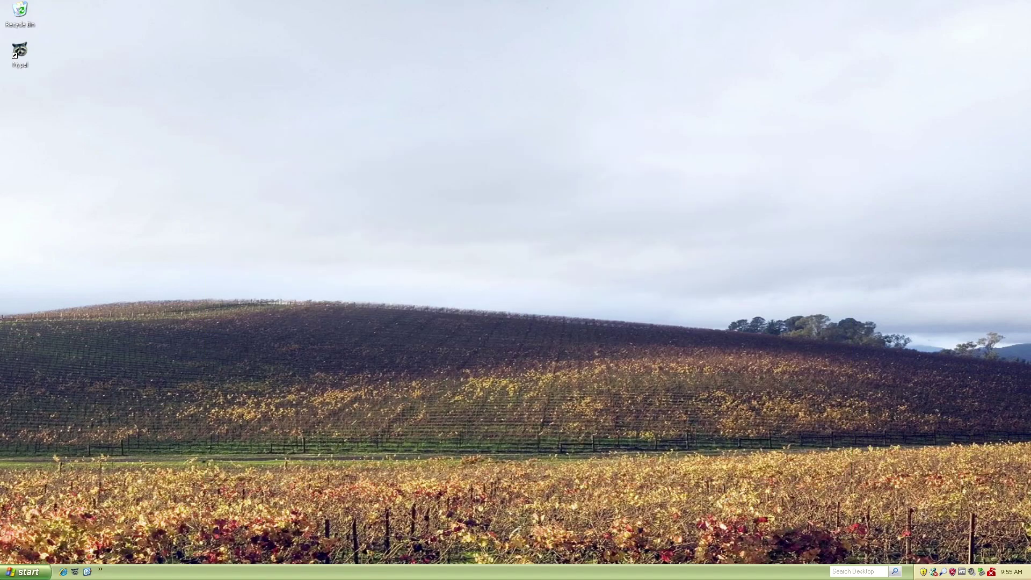
Step: Launch the MSN Installation Wizard and accept each security certificate alert while it connects
left_click(24, 572)
left_click(29, 527)
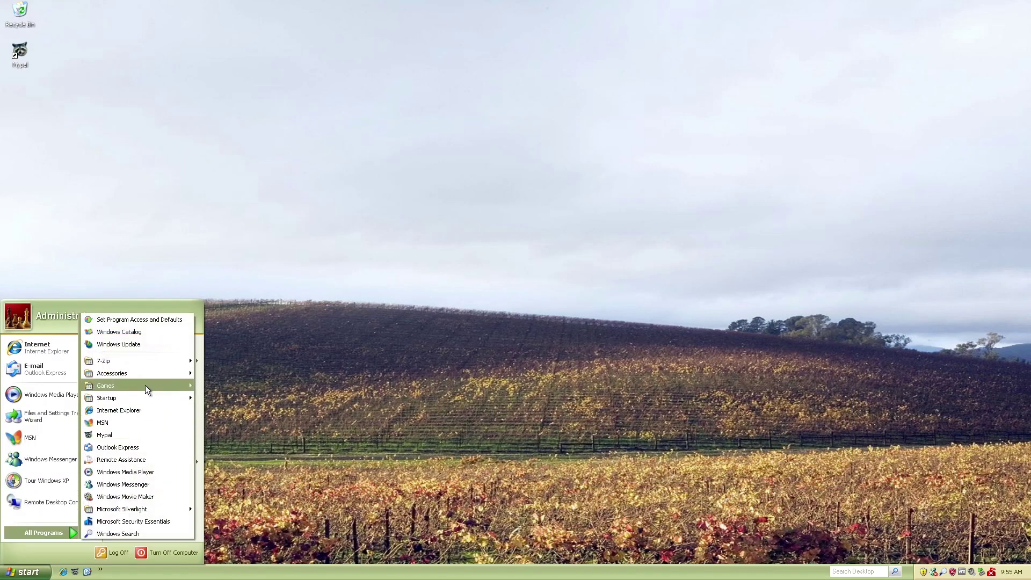
left_click(103, 423)
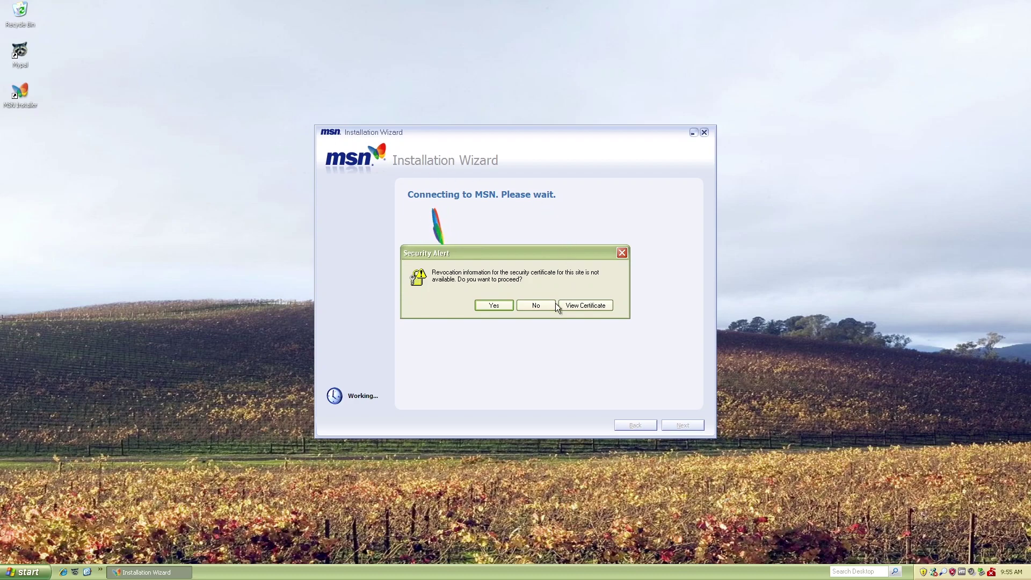
left_click(498, 307)
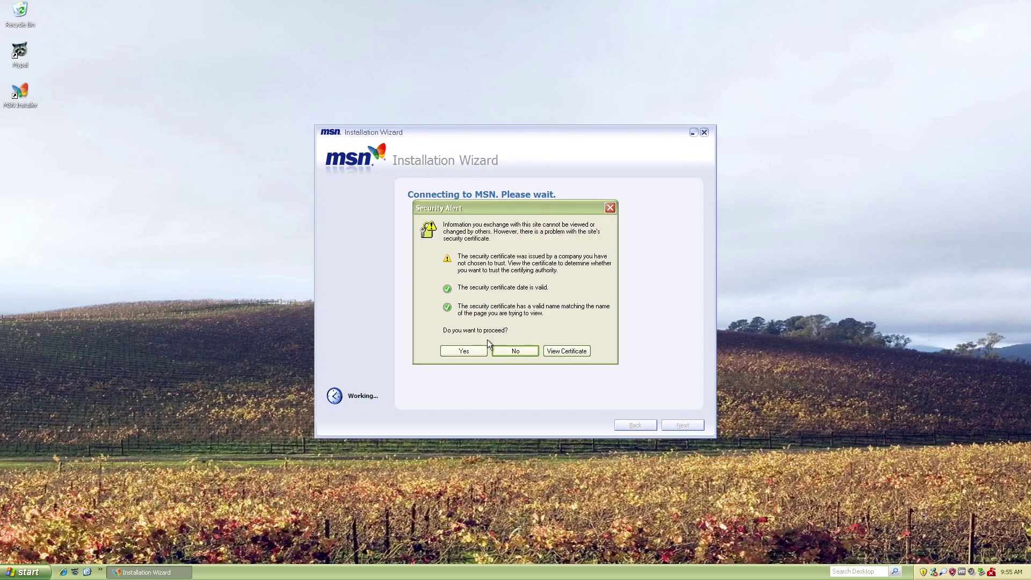
left_click(481, 352)
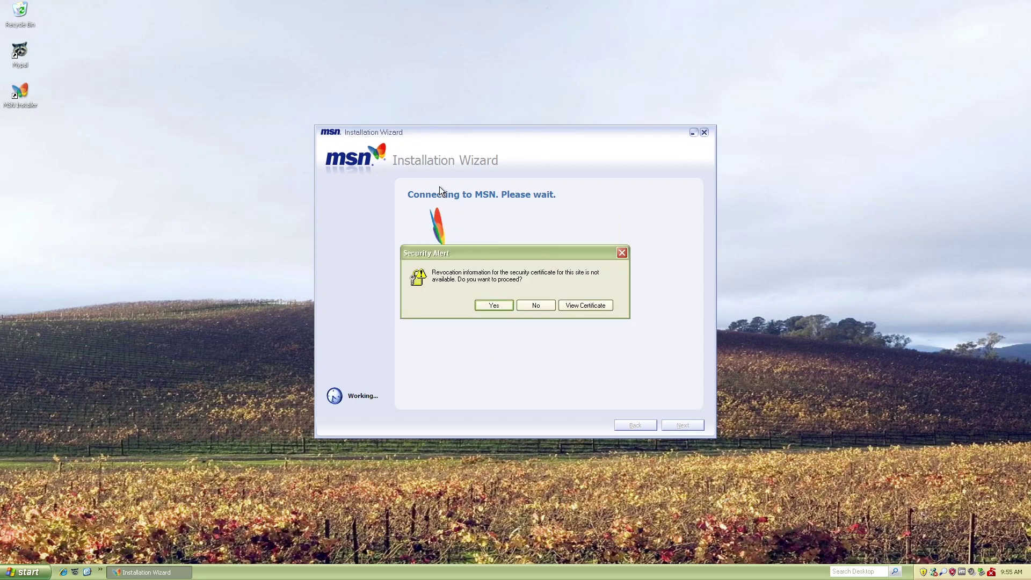
left_click(488, 303)
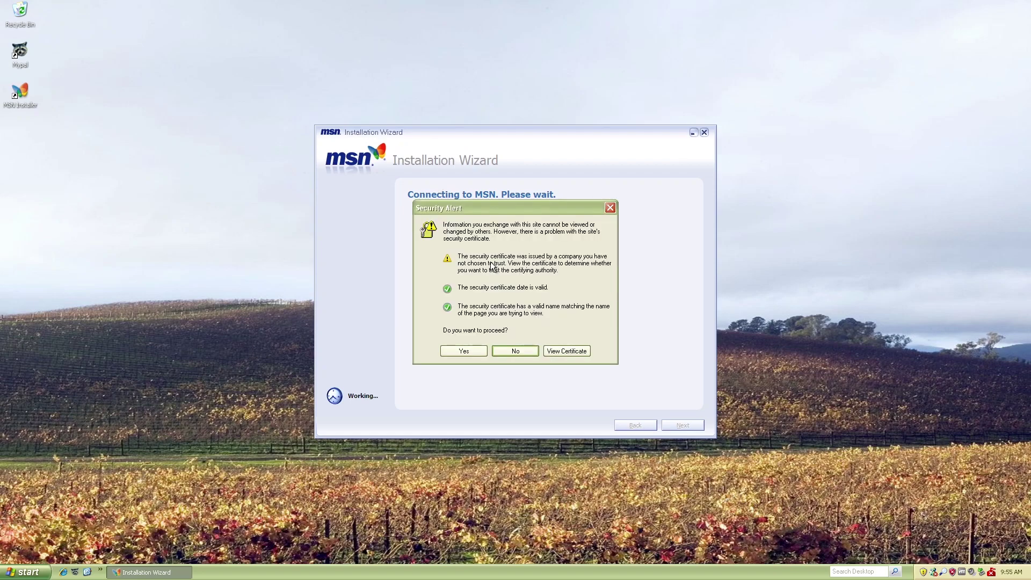
left_click(465, 351)
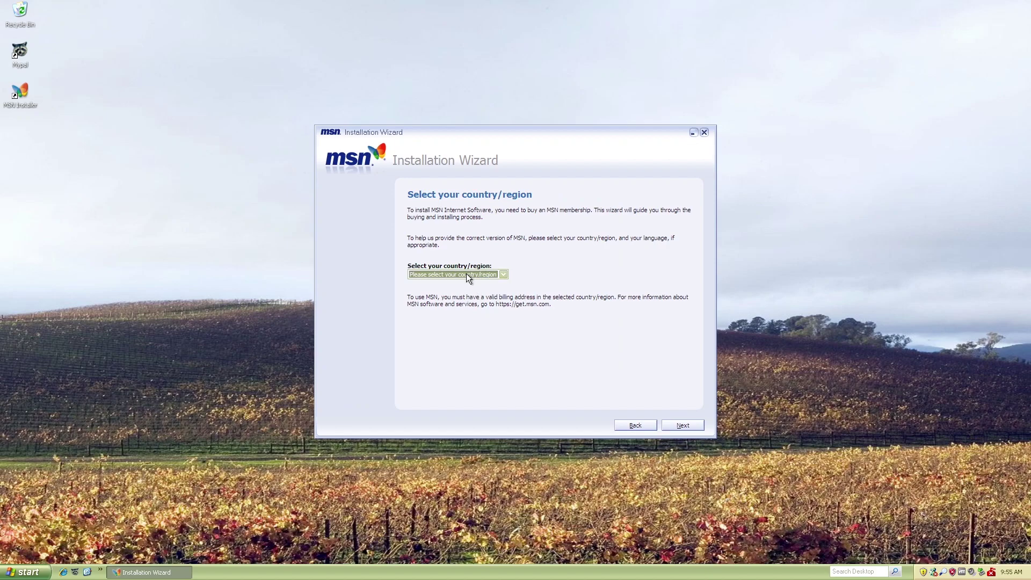
Step: Submit Canada(English) as the country/region in the MSN wizard, and close the wizard while it is still working
left_click(466, 273)
left_click(459, 297)
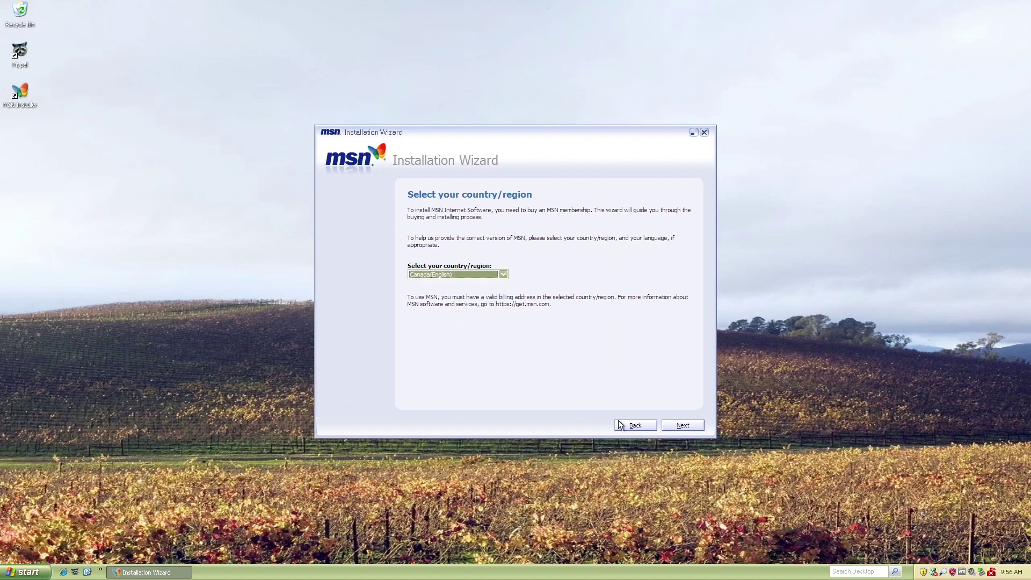
left_click(674, 426)
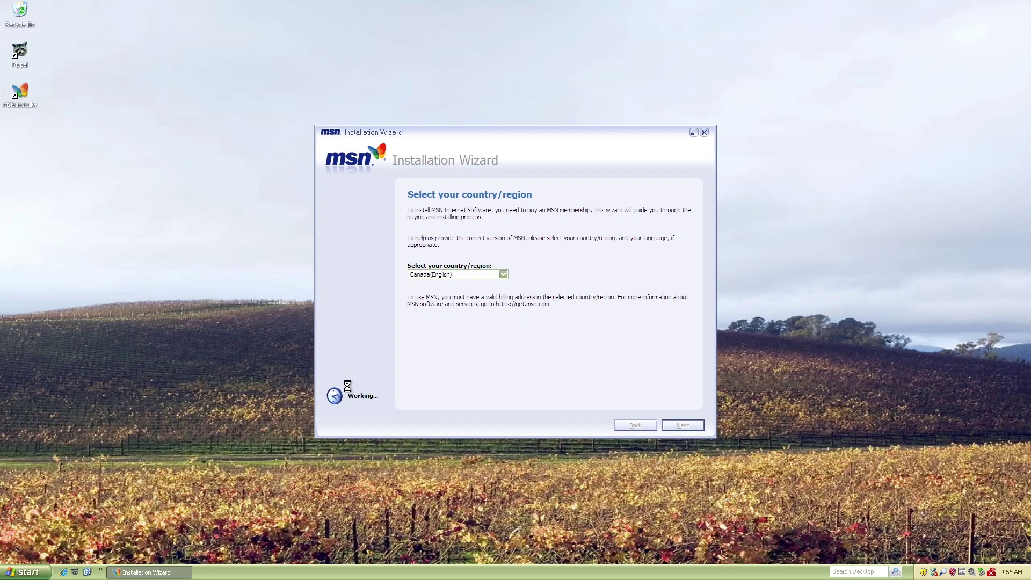
left_click(703, 132)
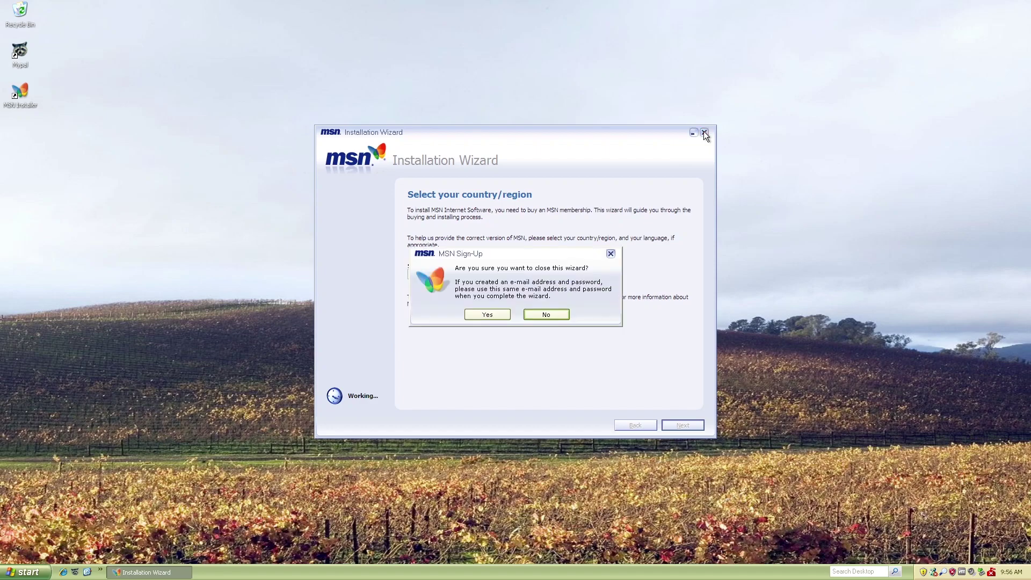
left_click(474, 315)
Step: Open Remote Assistance to view its page in the Help and Support Center and close it
left_click(11, 562)
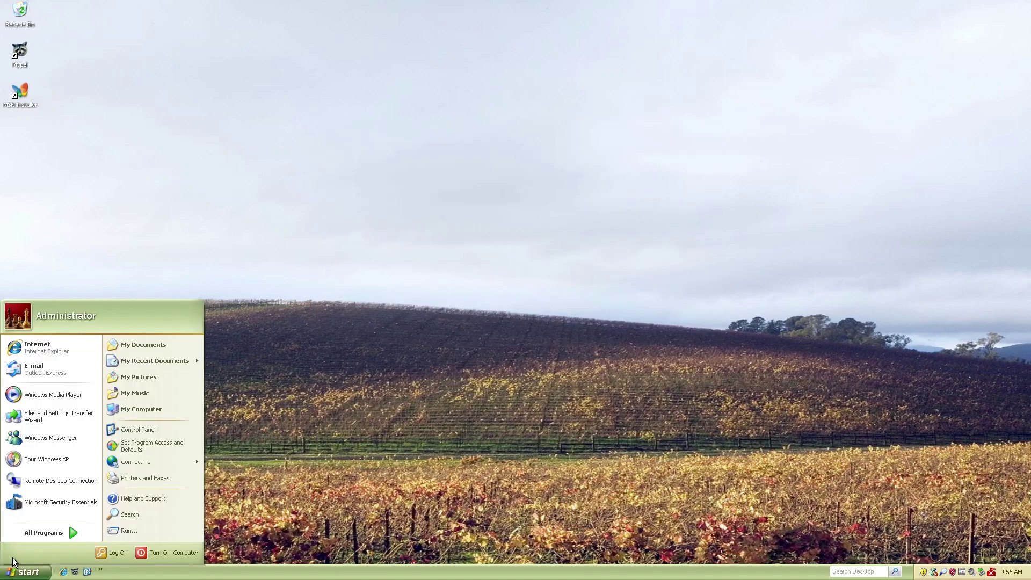
mouse_move(42, 529)
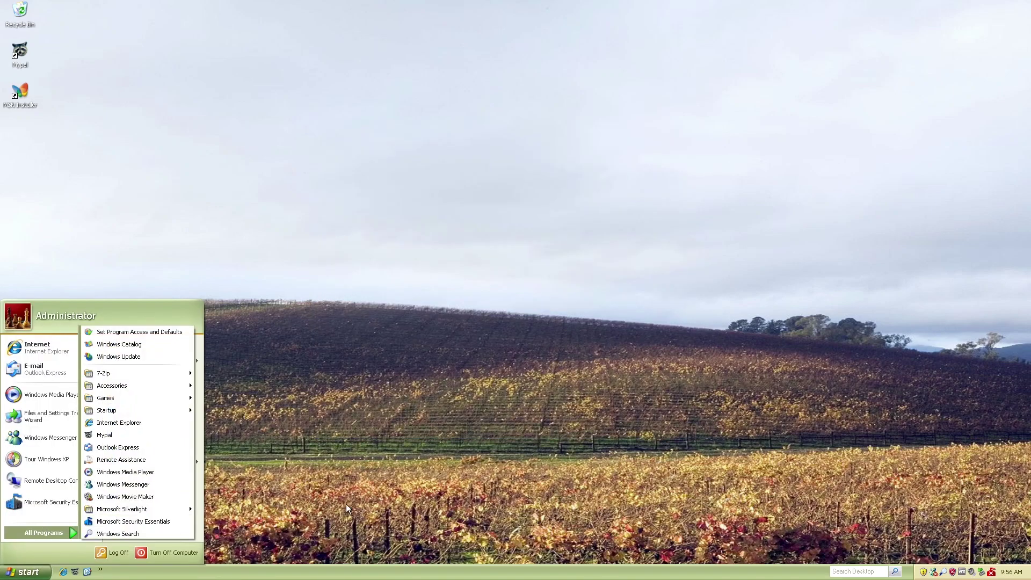
left_click(110, 461)
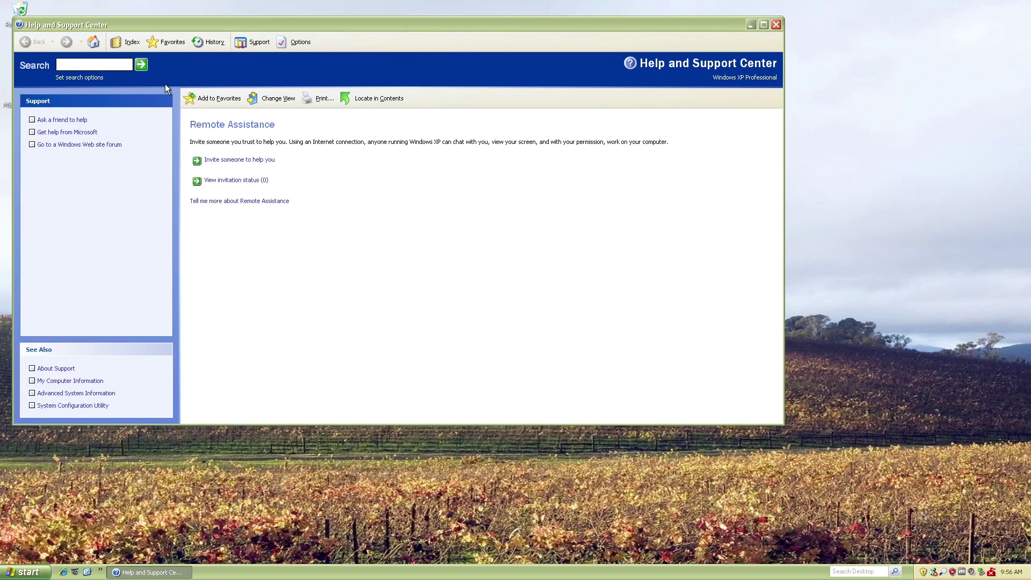
left_click(776, 25)
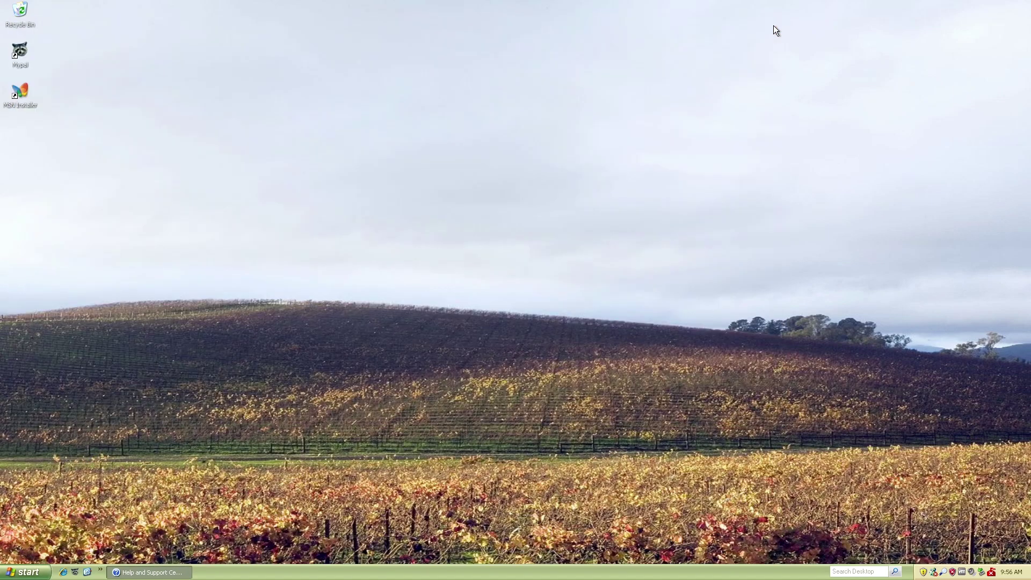
Step: Launch FreeCell, move its window away from the desktop icons and deal a new game
left_click(27, 573)
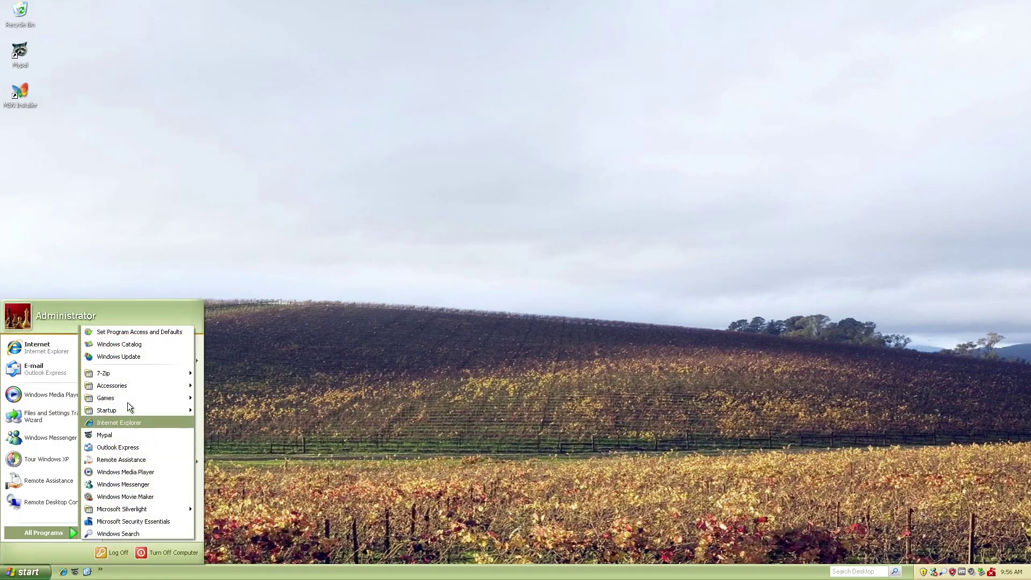
mouse_move(120, 398)
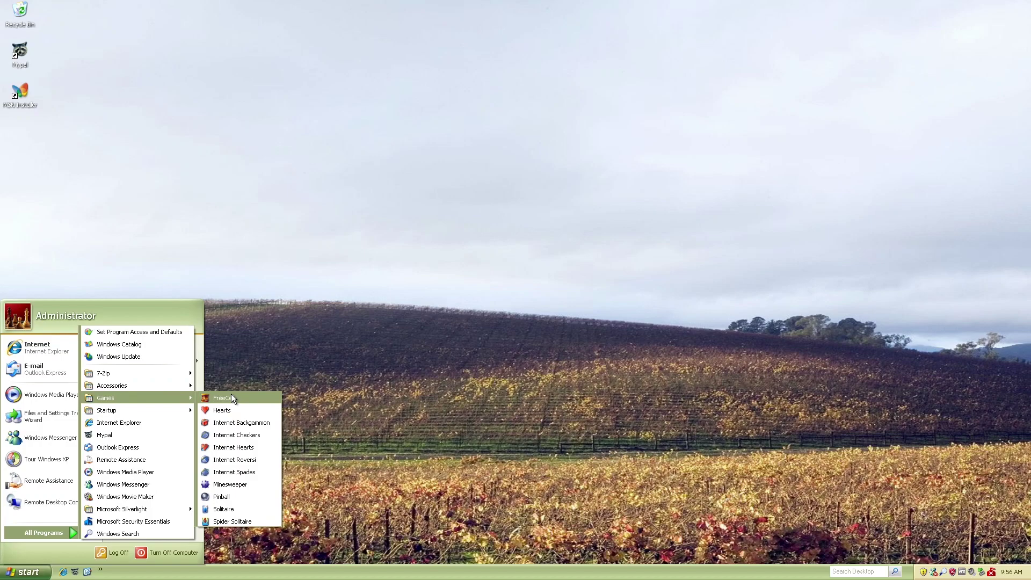
left_click(231, 395)
left_click(266, 290)
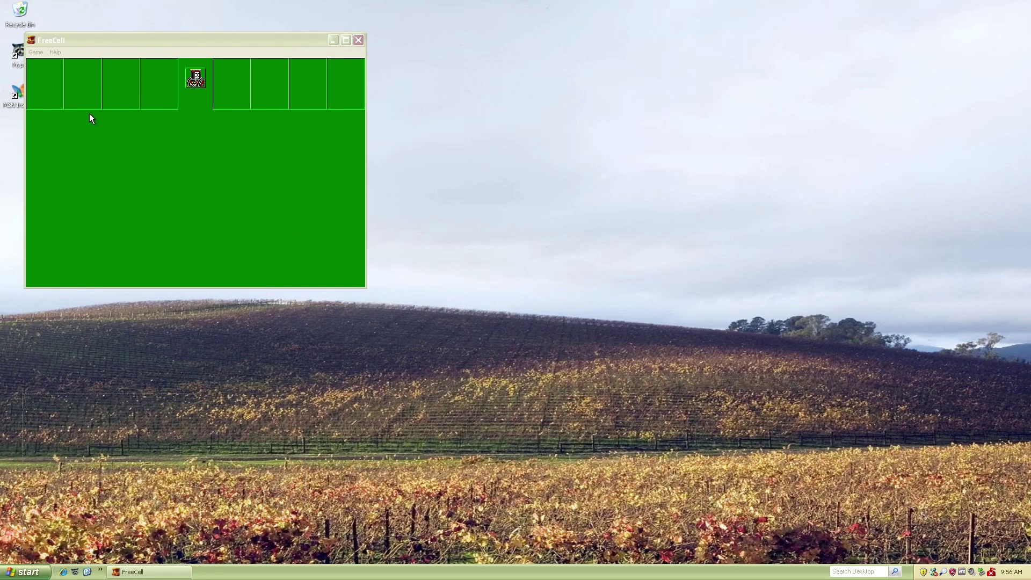
left_click_drag(72, 43, 166, 68)
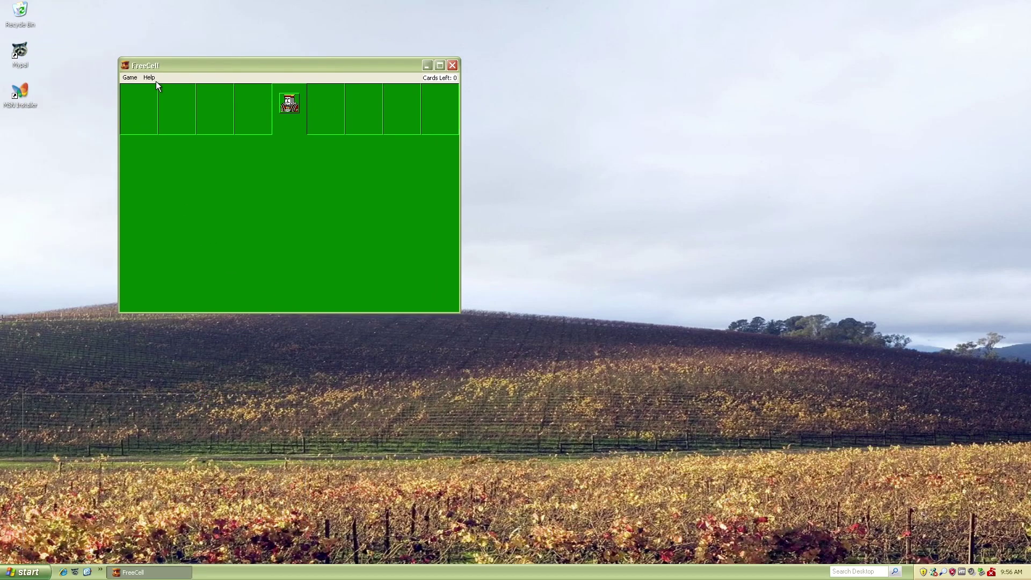
left_click(130, 78)
left_click(129, 88)
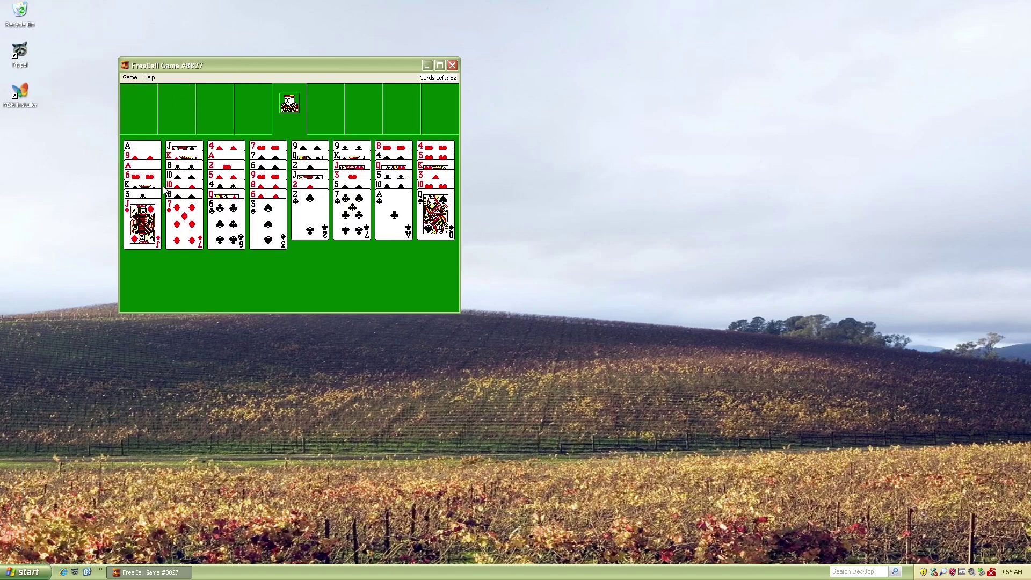
Step: Close FreeCell and agree to resign the current game
left_click(137, 78)
left_click(452, 65)
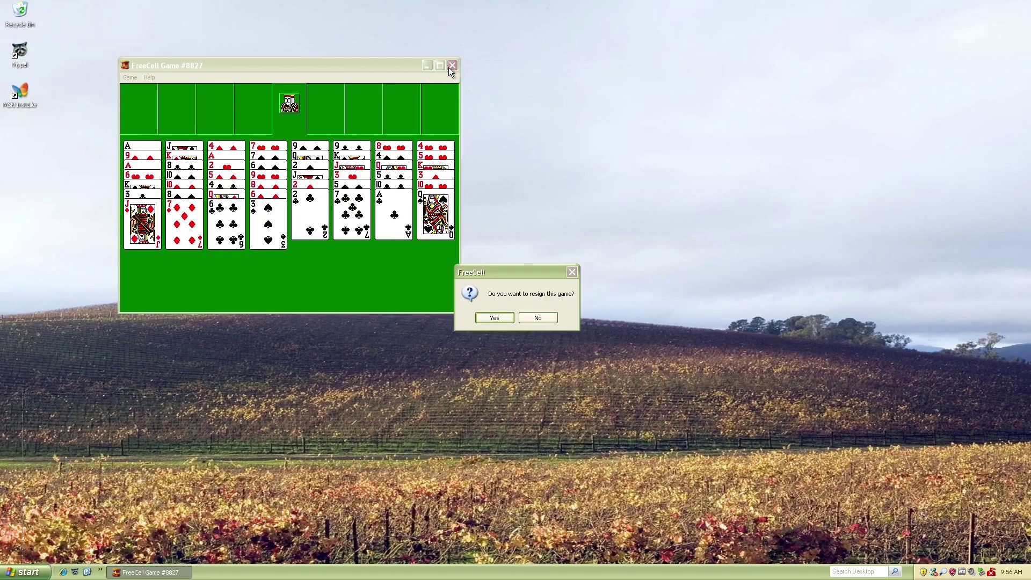
left_click(480, 317)
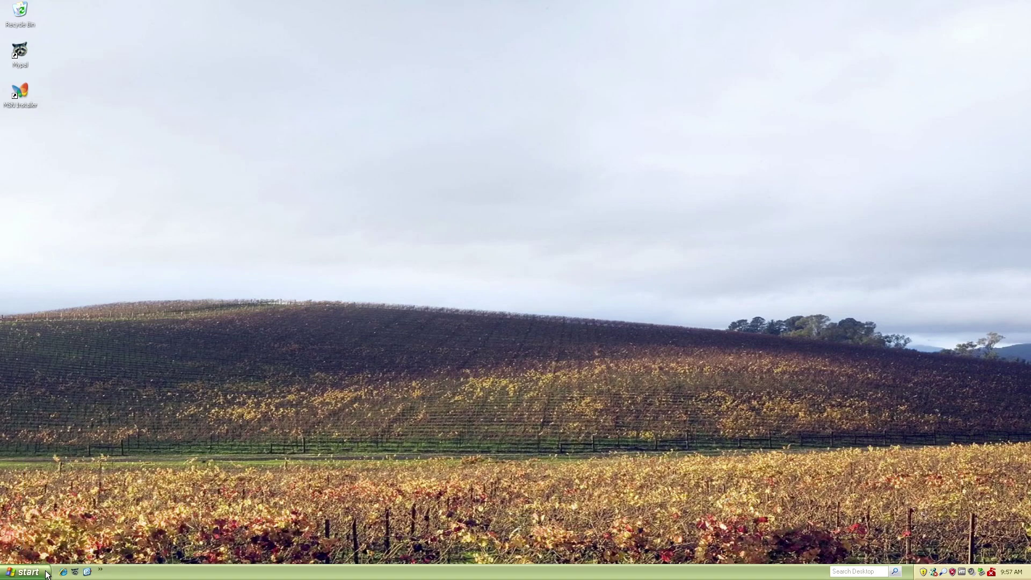
Step: Launch Hearts and start a game with the player's name entered in the welcome dialog
left_click(27, 572)
left_click(51, 529)
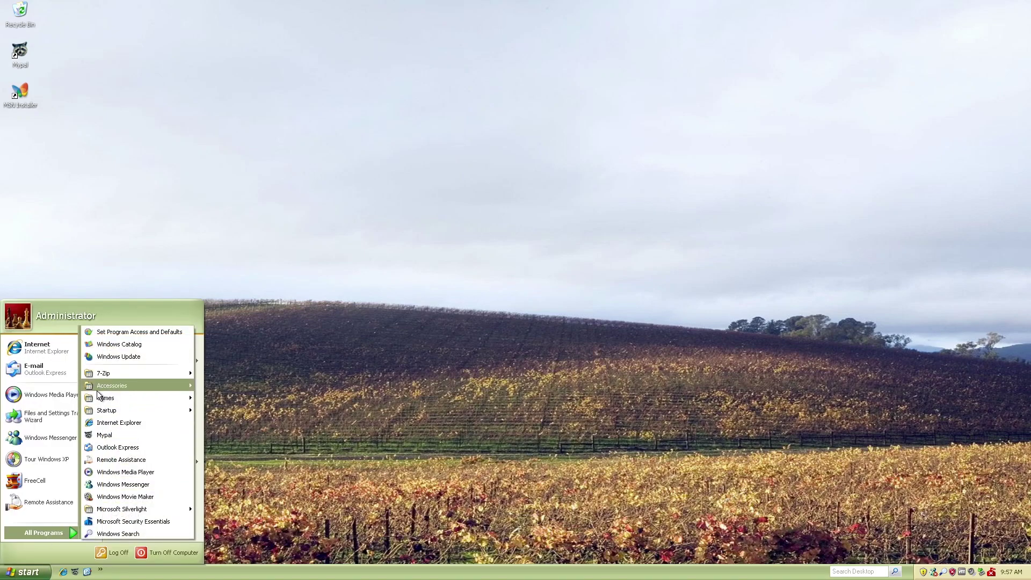
mouse_move(129, 398)
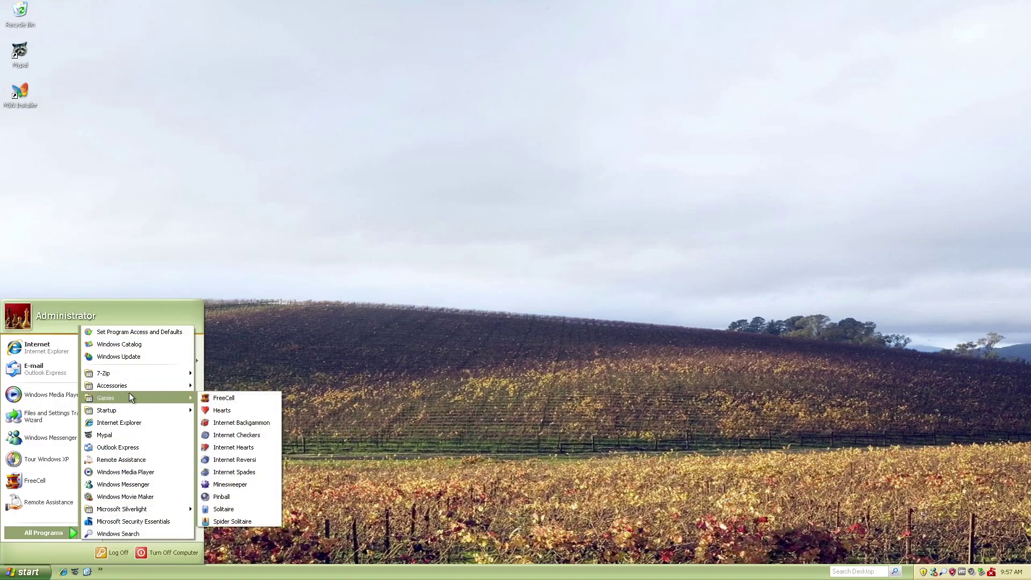
left_click(222, 411)
type("orbitron")
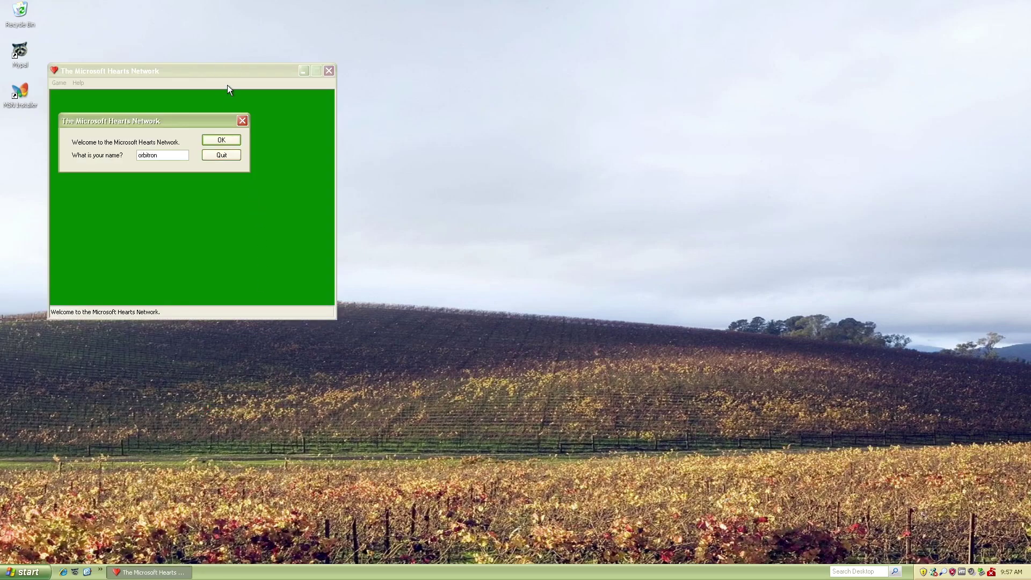
left_click(223, 137)
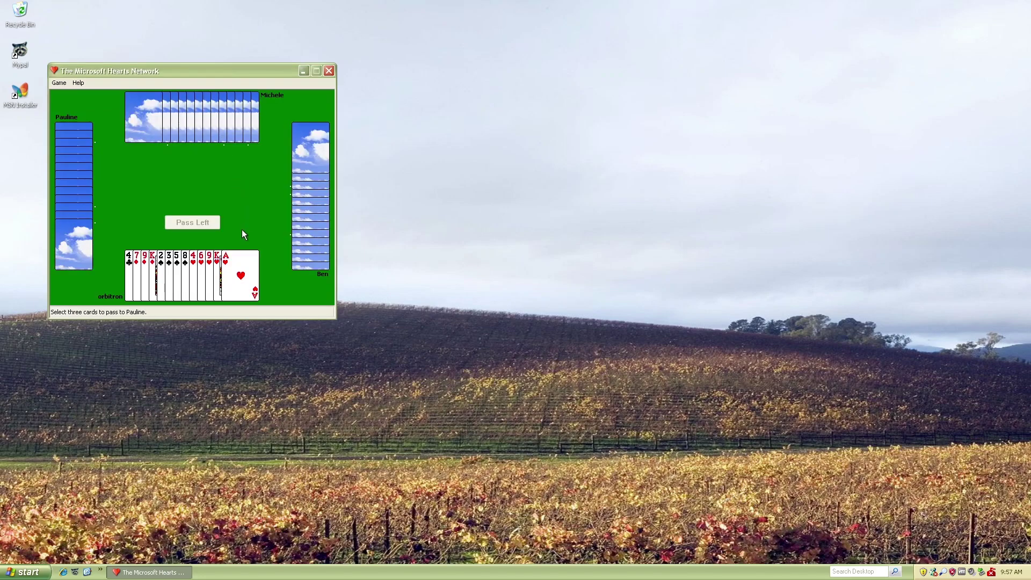
Step: Pass the ace, king and nine of hearts to the opponent on the left
left_click(239, 254)
left_click(220, 276)
left_click(210, 277)
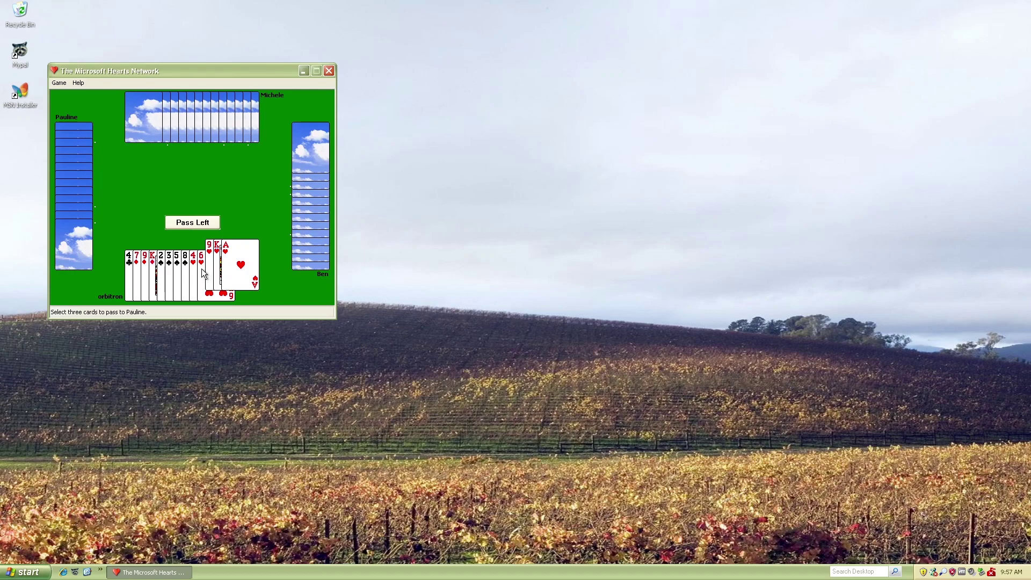
left_click(197, 223)
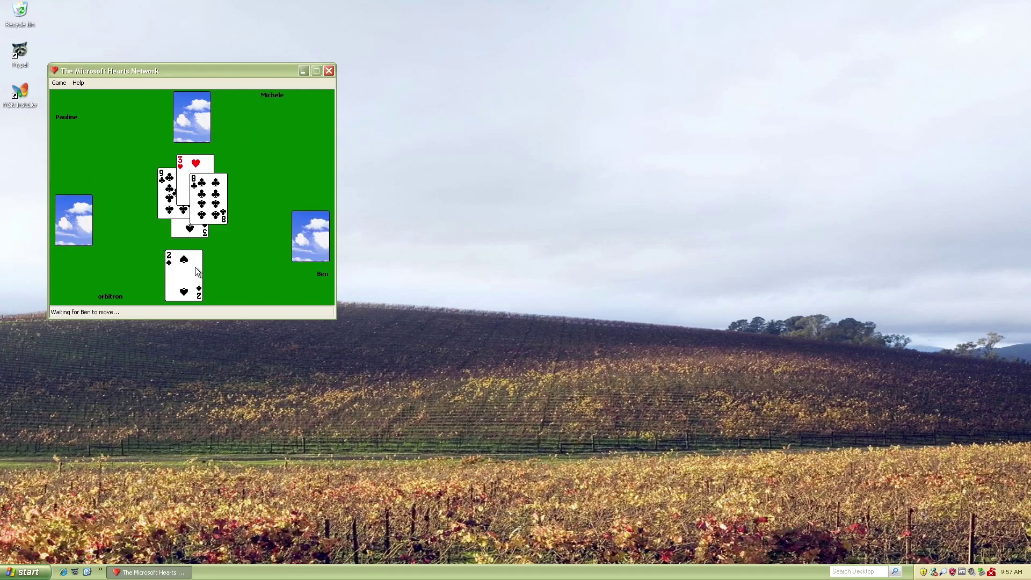
Step: Finish the Hearts round with the two of spades, dismiss the score sheet and close the game
left_click(197, 271)
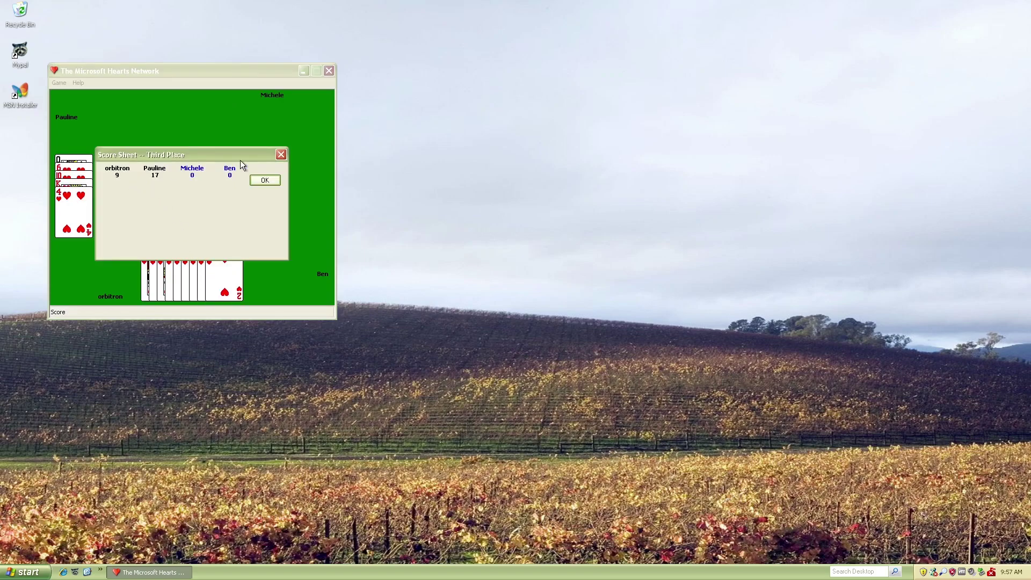
left_click(265, 181)
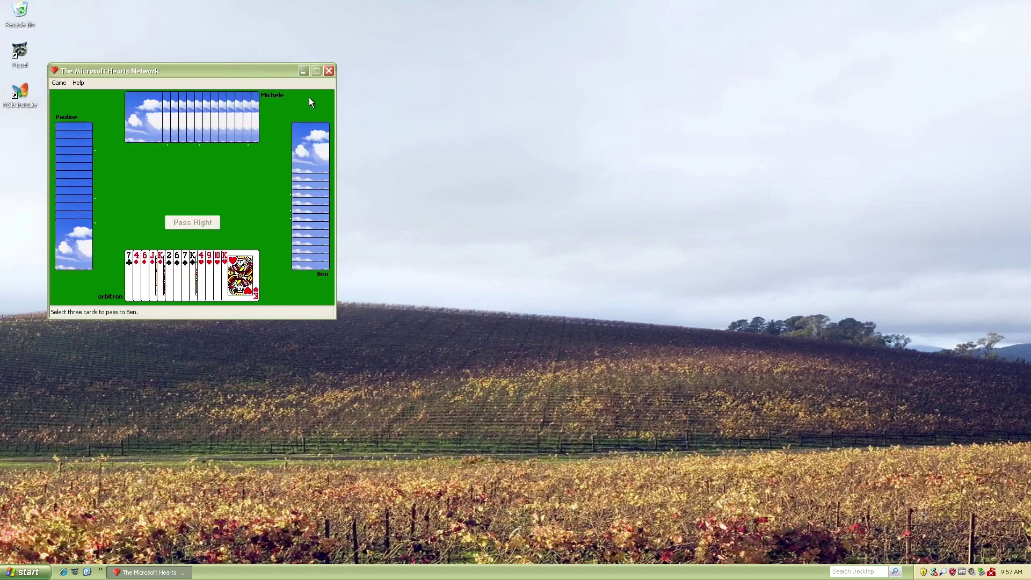
left_click(327, 71)
Step: Launch Minesweeper from the bundled games
left_click(26, 571)
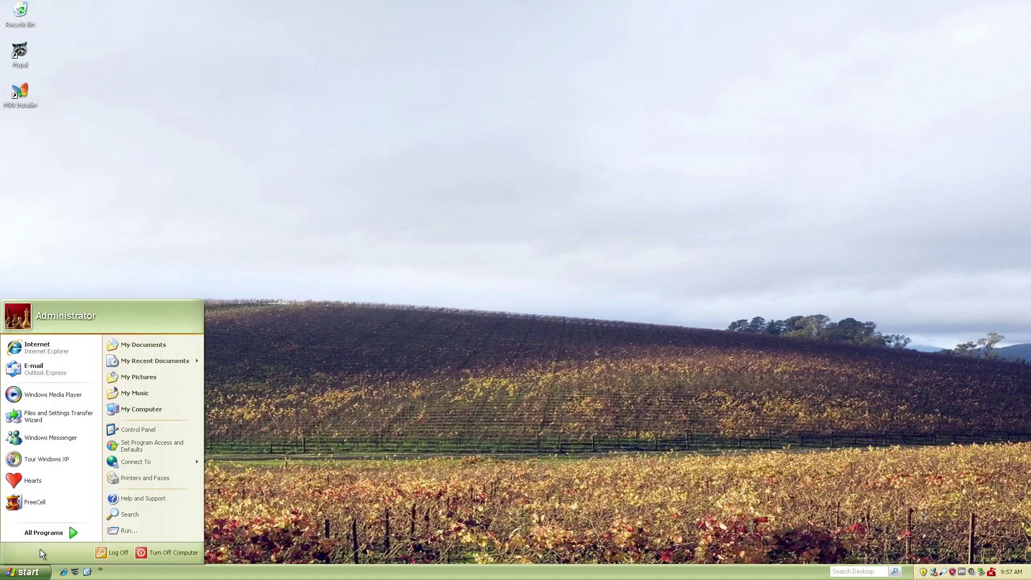
mouse_move(33, 536)
mouse_move(106, 401)
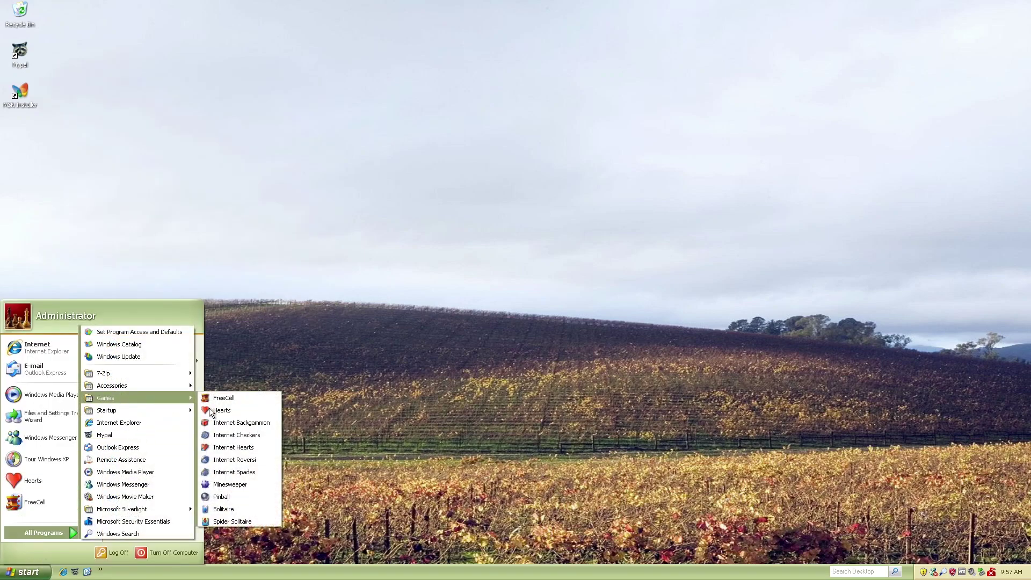
left_click(228, 482)
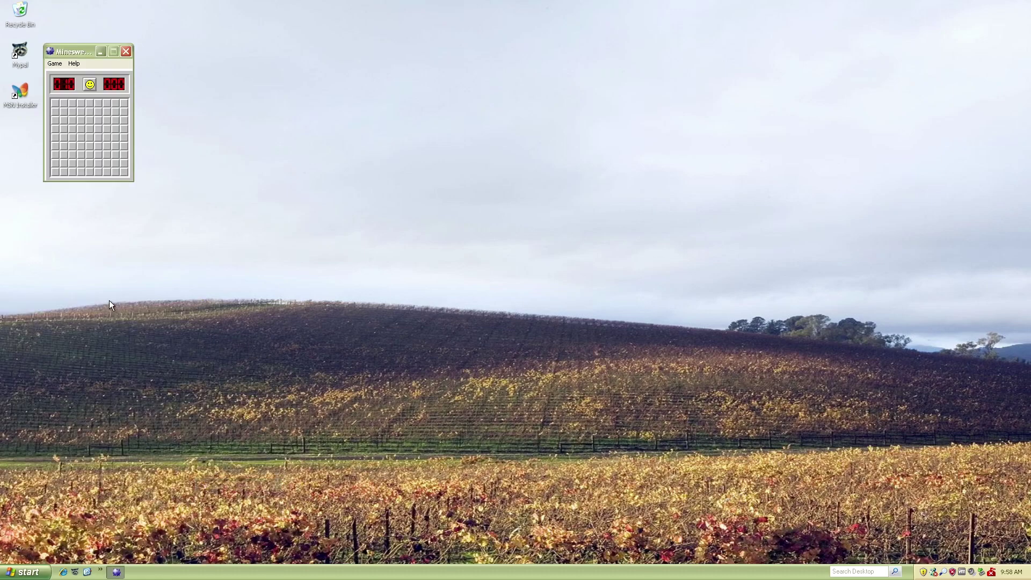
Step: Uncover the first square of the minefield and the second square in the eighth row, and close Minesweeper
left_click(56, 104)
left_click(62, 162)
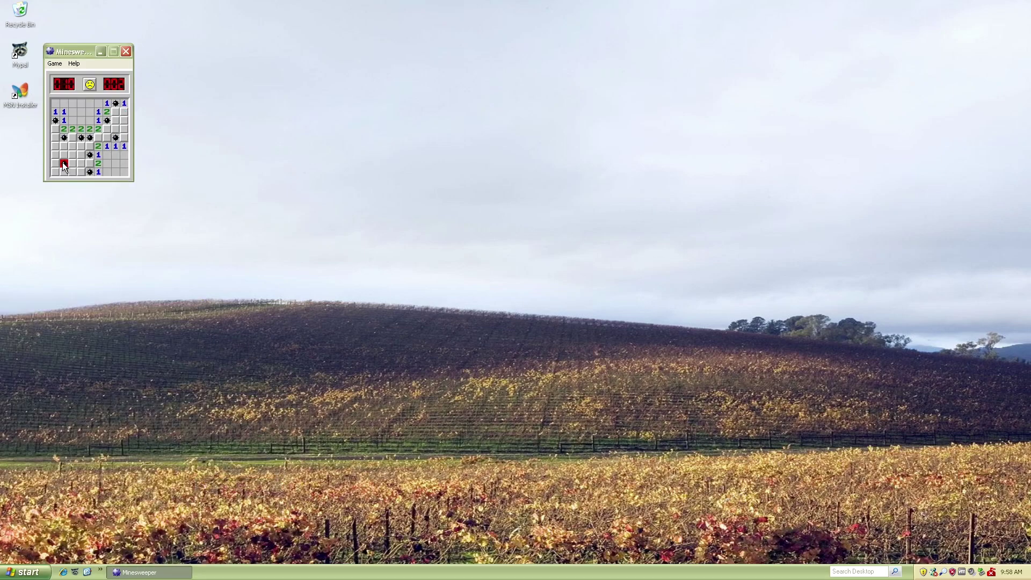
left_click(126, 53)
Step: Launch Space Cadet Pinball from the bundled games
left_click(23, 574)
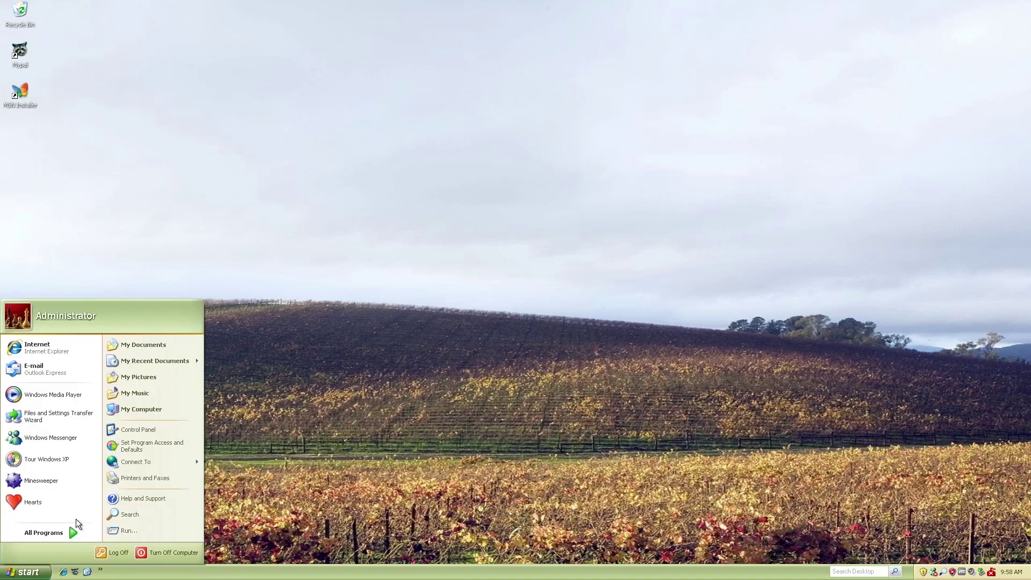
left_click(73, 530)
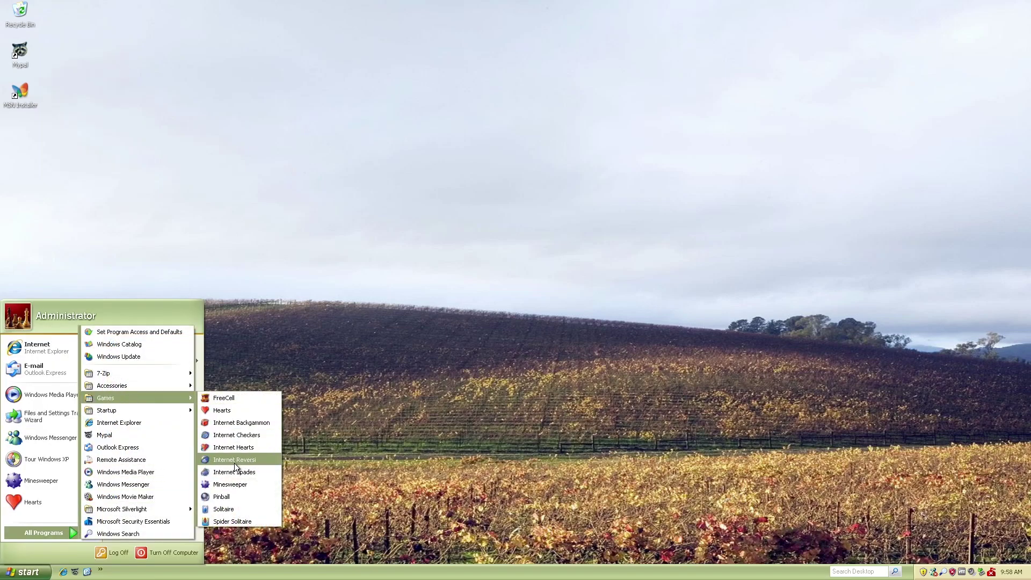
left_click(231, 495)
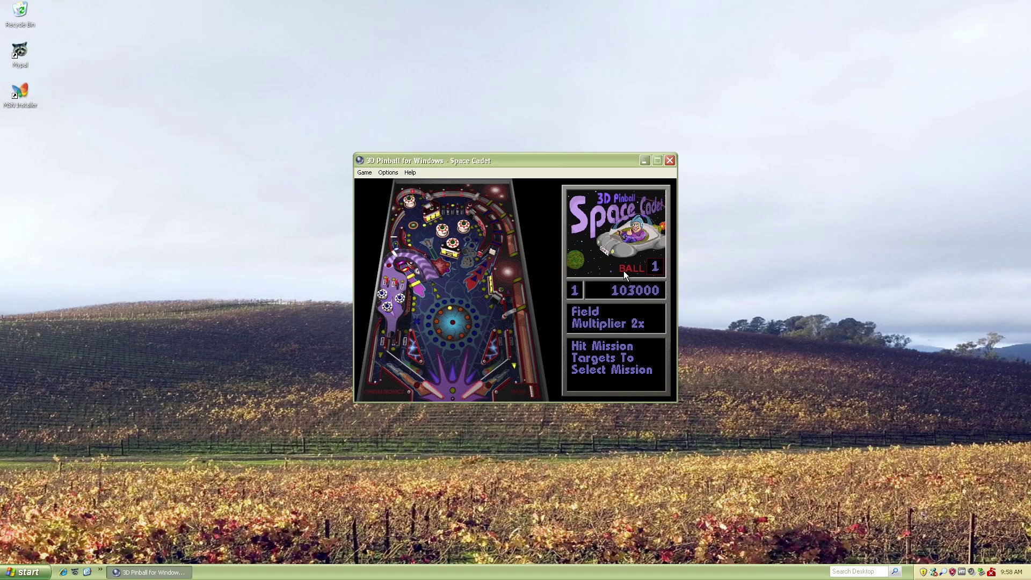
Step: Play through the pinball game, launching the balls and hitting them with the left and right flippers
key("space")
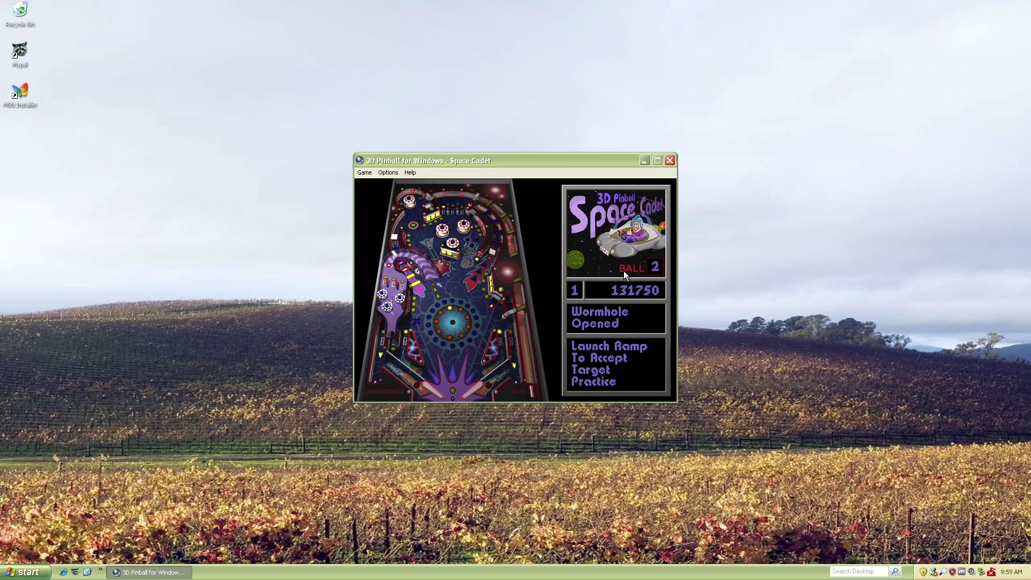
key("space")
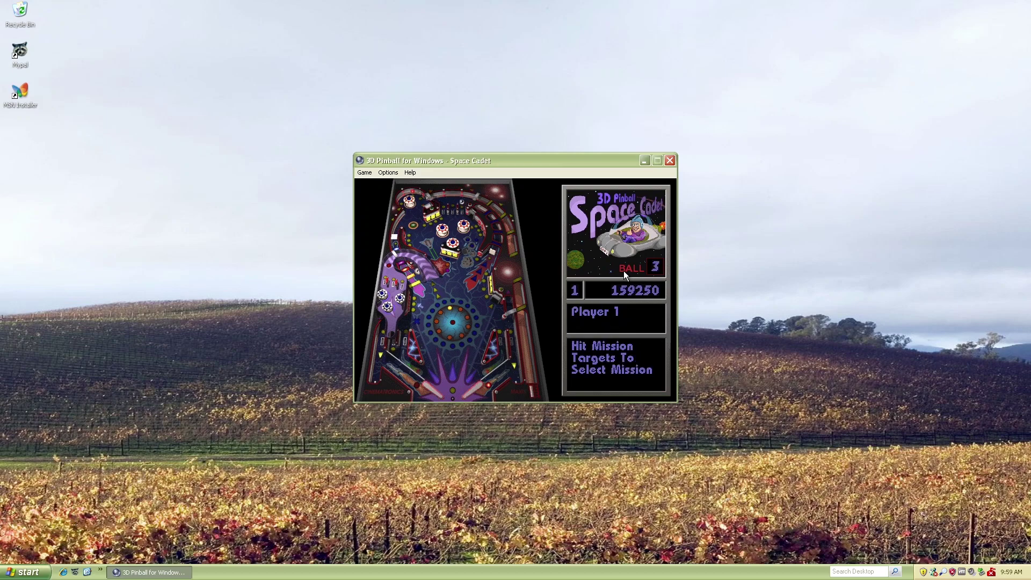
key("slash")
key("slash")
key("z")
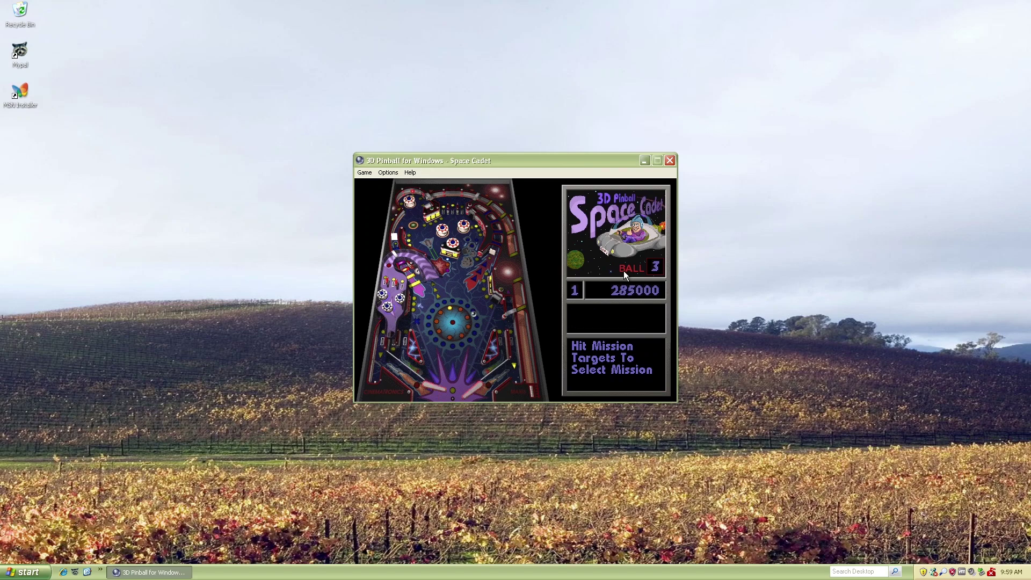
key("z")
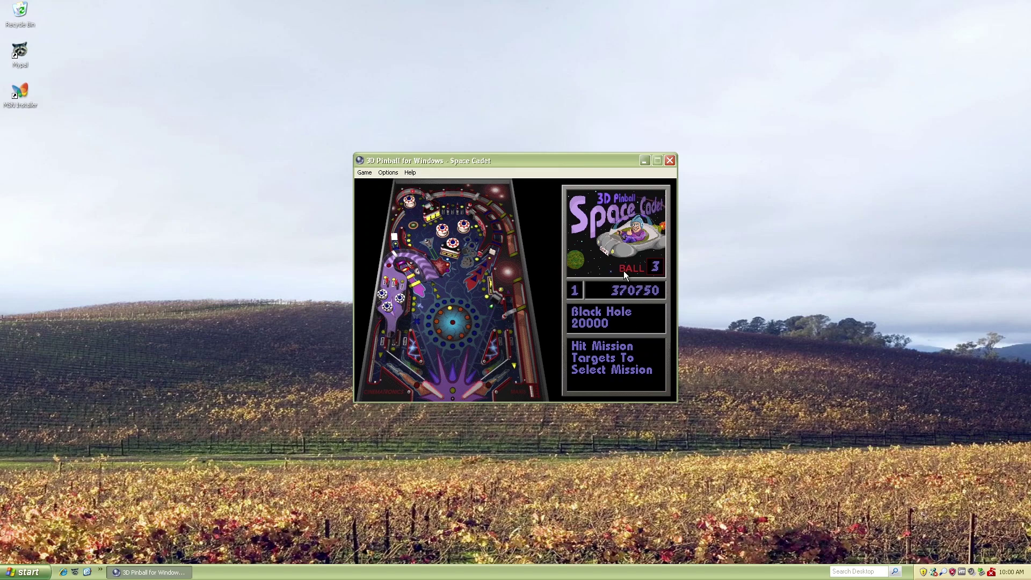
key("slash")
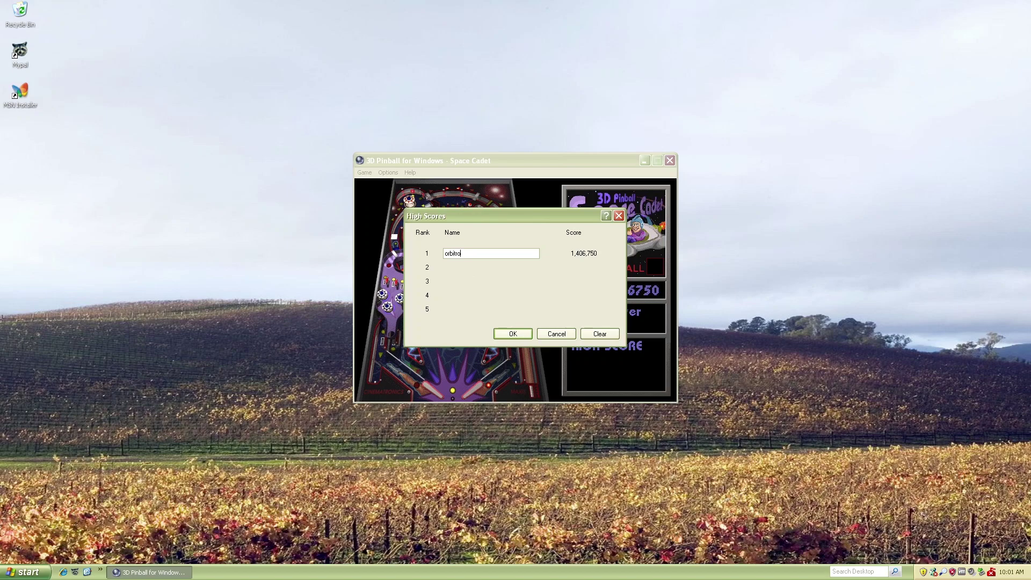
Step: Save the high score under the player's name and close Pinball
key("Return")
left_click(670, 160)
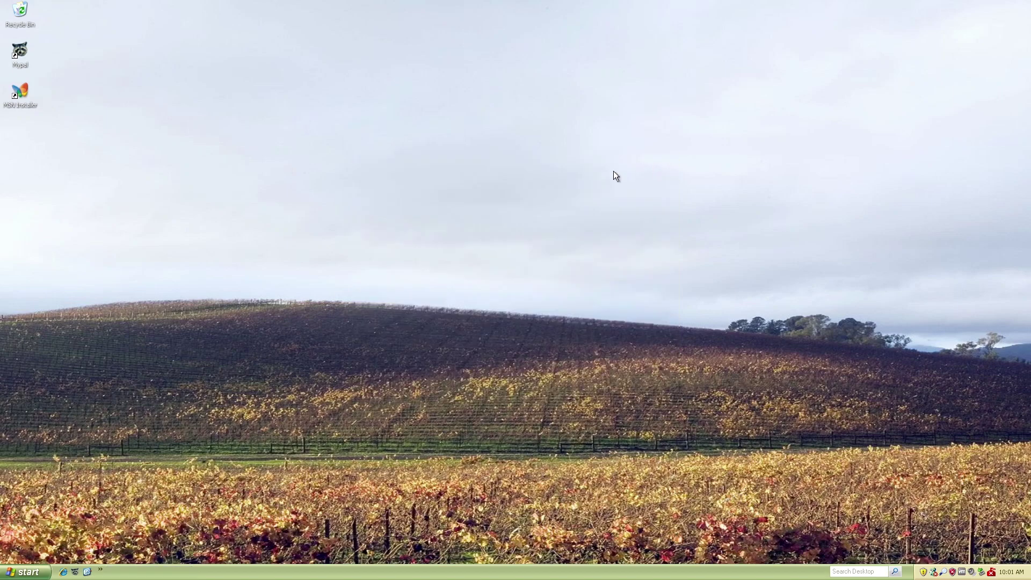
Step: Launch Solitaire from the bundled games
left_click(23, 570)
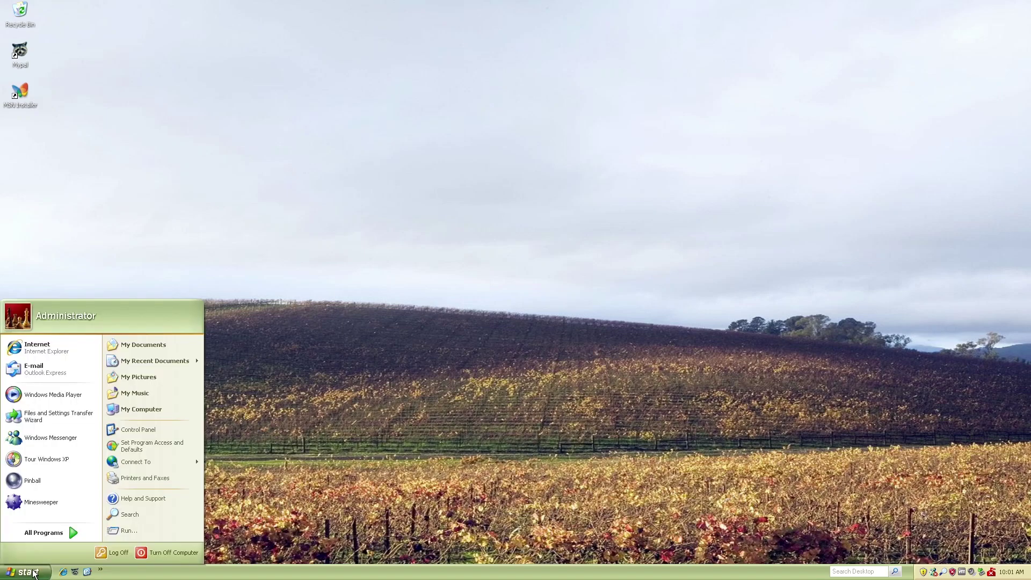
left_click(37, 534)
mouse_move(106, 398)
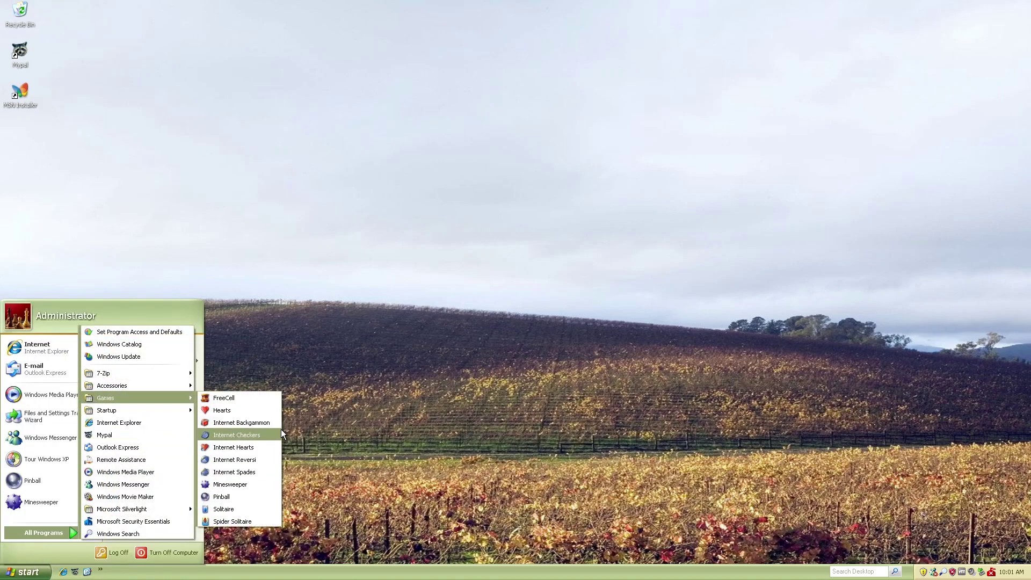
left_click(237, 508)
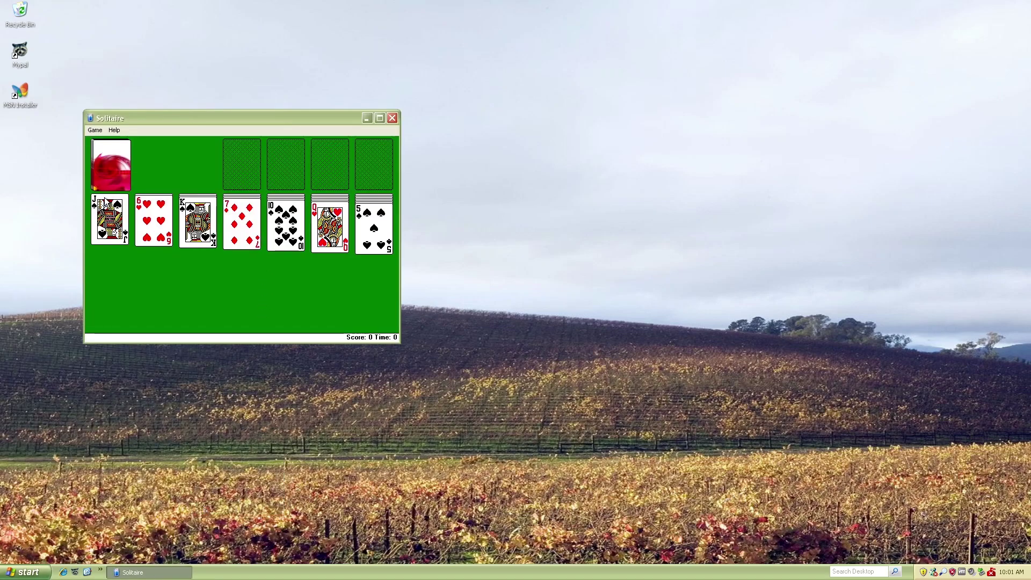
Step: Deal three cards from the stock and move the queen of hearts onto the black king and the black jack onto that queen
left_click(112, 175)
left_click_drag(326, 236, 215, 234)
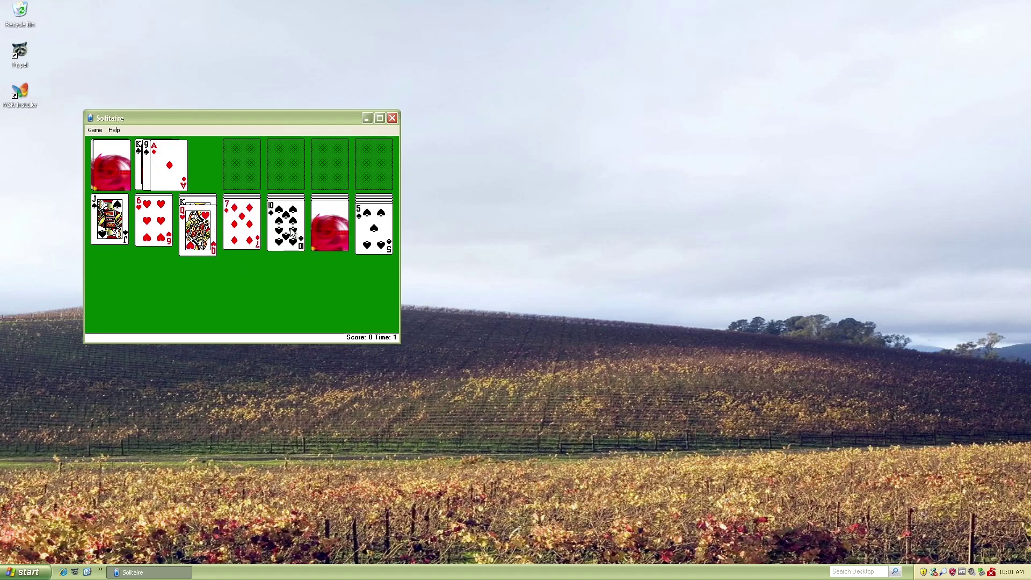
left_click(322, 235)
mouse_move(110, 220)
left_mouse_down()
mouse_move(200, 236)
mouse_move(127, 216)
left_mouse_up()
Step: Send the aces of spades and diamonds to the foundations, shift the king stack to the empty first column, and close Solitaire
double_click(330, 226)
left_click(330, 225)
left_click(201, 215)
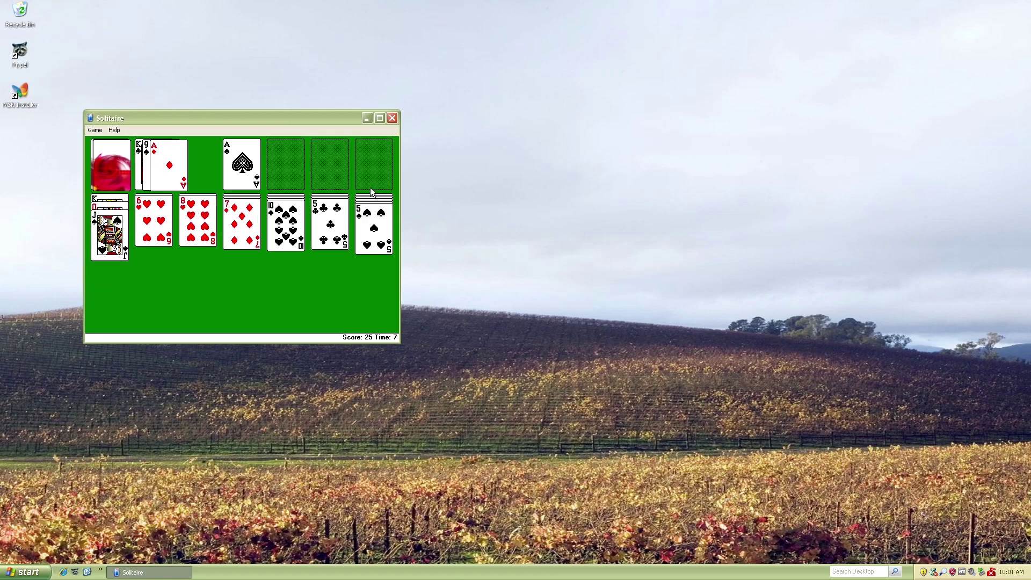
double_click(175, 172)
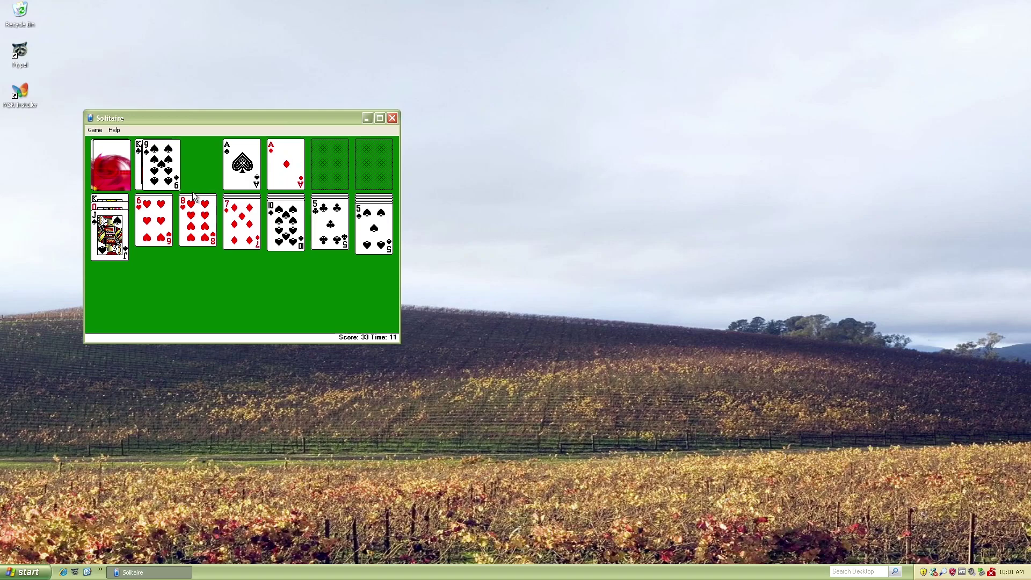
left_click(395, 118)
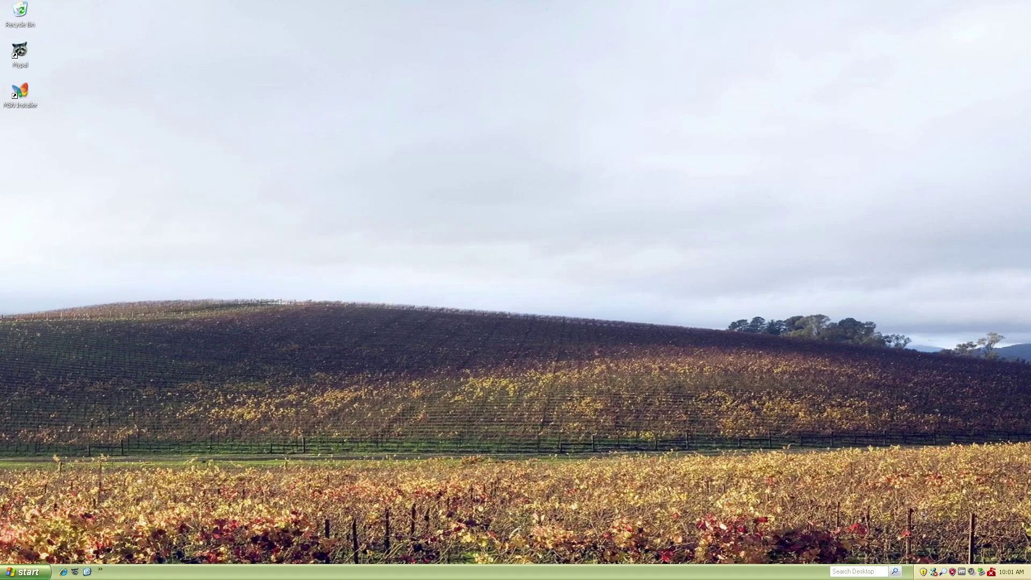
Step: Launch Spider Solitaire and start a game at the Easy: One Suit difficulty
left_click(24, 572)
mouse_move(49, 529)
mouse_move(107, 398)
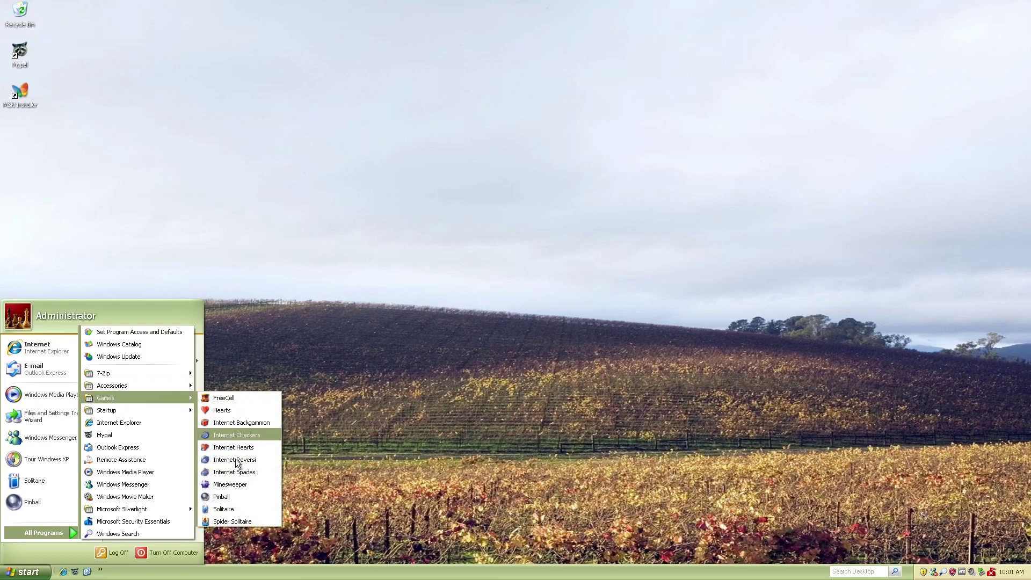
left_click(244, 523)
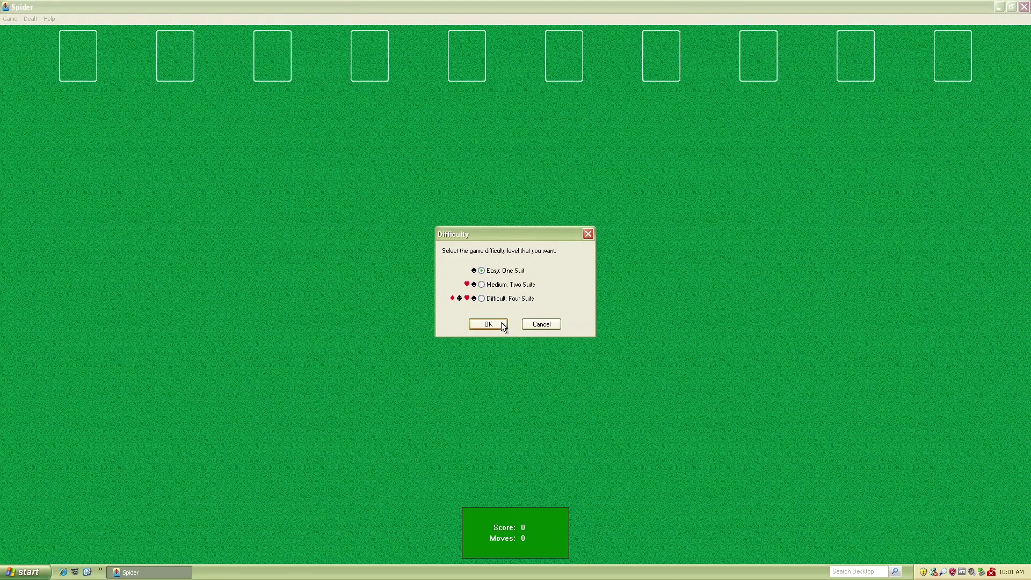
left_click(502, 325)
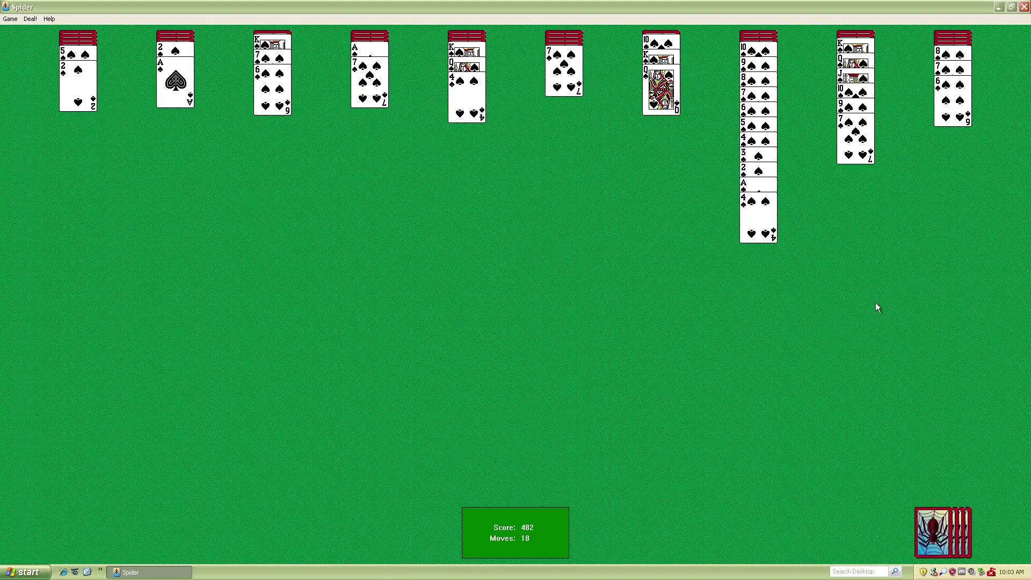
Step: Close Spider Solitaire without saving the game and bring up the Start menu
left_click(1024, 7)
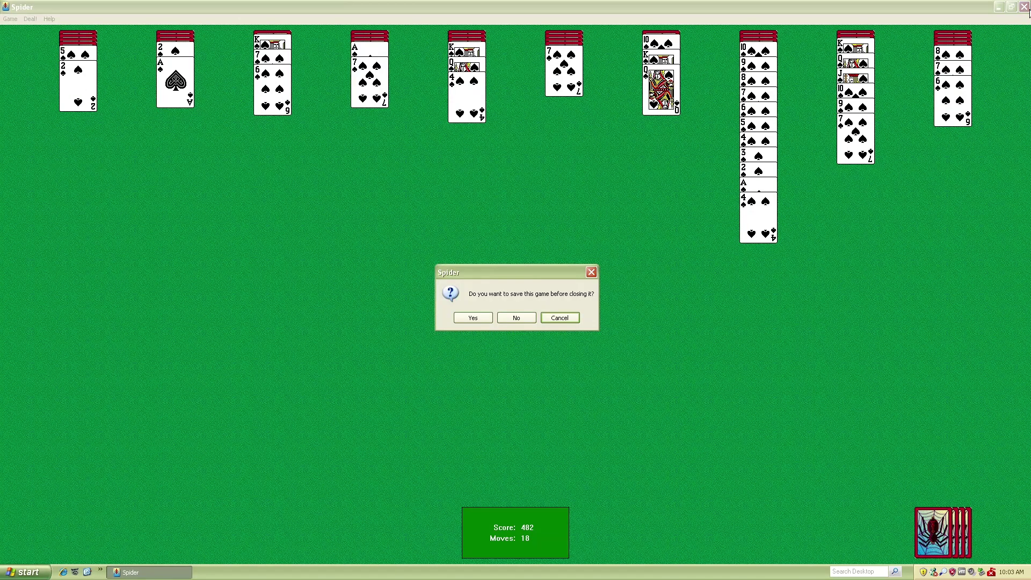
left_click(518, 318)
left_click(24, 572)
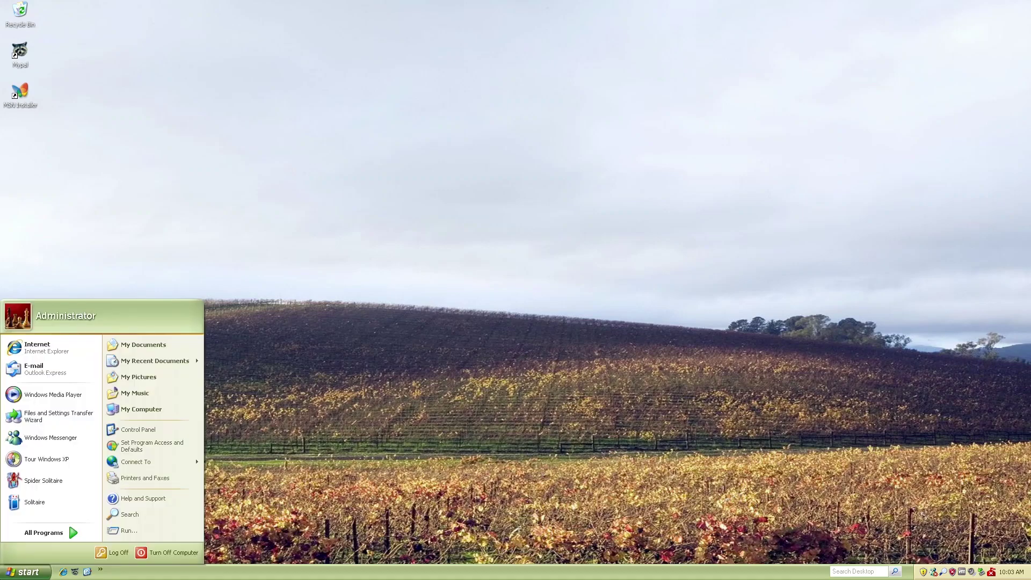
Step: Launch Paint from the Accessories programs and enlarge its window
left_click(40, 529)
mouse_move(114, 404)
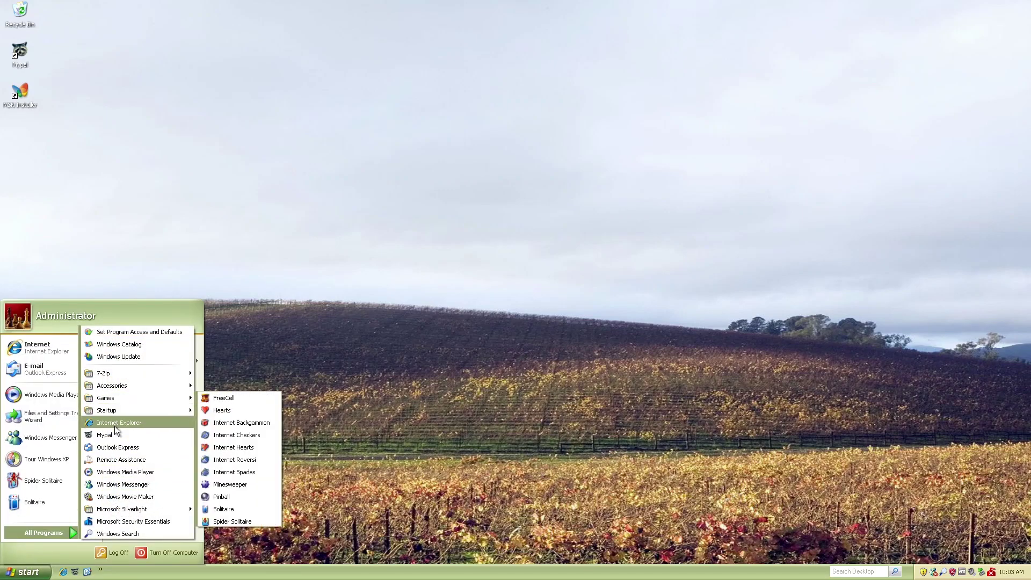
mouse_move(119, 386)
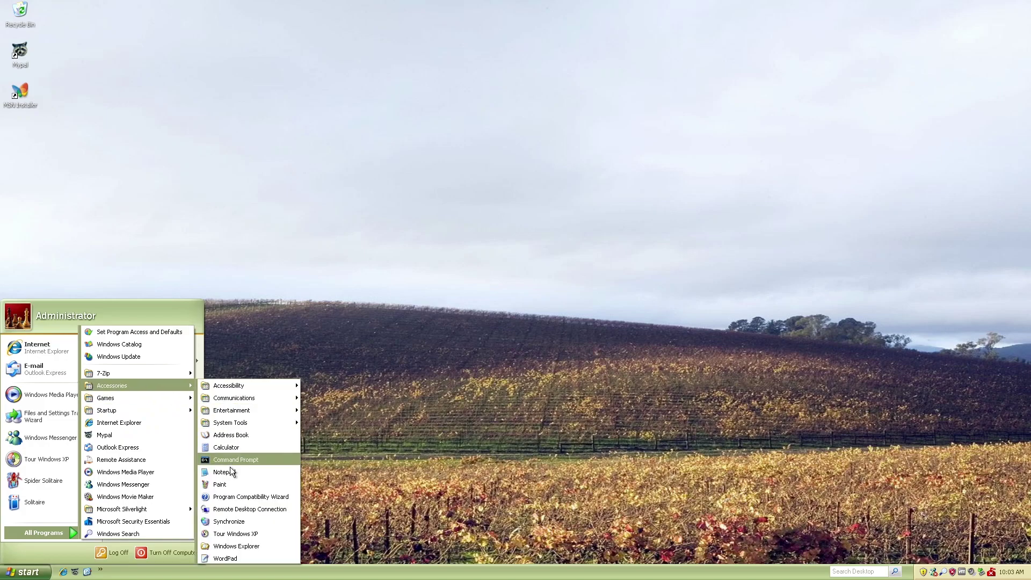
left_click(225, 484)
left_click_drag(147, 218, 416, 361)
Step: Brush a four-pane Windows logo with a red, a green, a blue and a yellow outline
left_click(41, 337)
left_click(24, 77)
mouse_move(117, 156)
left_mouse_down()
mouse_move(127, 126)
mouse_move(151, 157)
mouse_move(123, 151)
left_mouse_up()
double_click(57, 330)
left_click(261, 101)
mouse_move(169, 126)
left_mouse_down()
mouse_move(159, 171)
mouse_move(193, 146)
mouse_move(167, 118)
left_mouse_up()
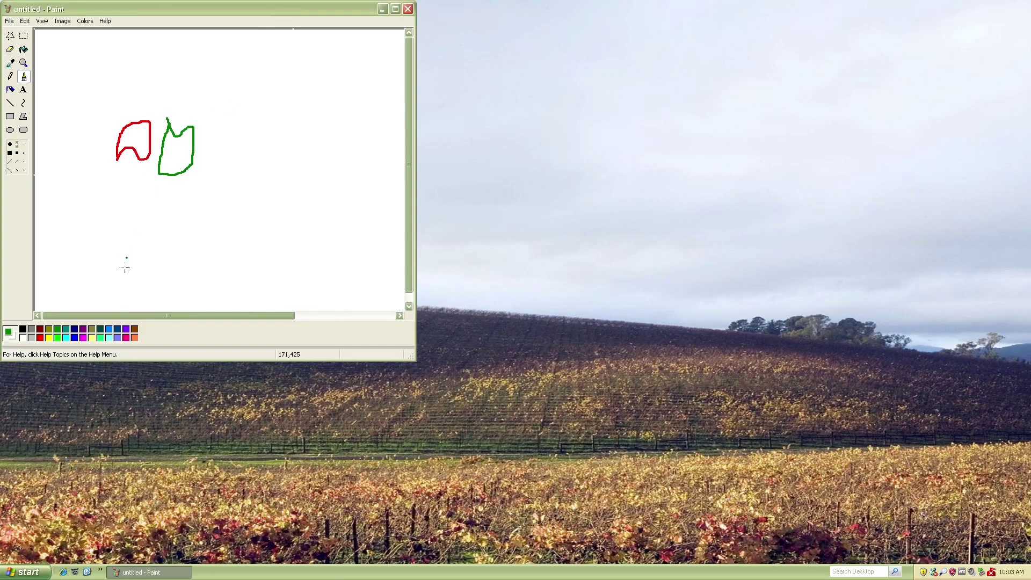
left_click(108, 329)
mouse_move(112, 194)
left_mouse_down()
mouse_move(139, 171)
mouse_move(131, 203)
mouse_move(111, 193)
mouse_move(178, 205)
left_mouse_up()
Step: Brush "XP" in black below the logo, a large "20!" beside it, a small "20" underneath and the date 8/17/2001 above
left_click(22, 329)
mouse_move(138, 240)
left_mouse_down()
mouse_move(155, 262)
mouse_move(142, 262)
mouse_move(178, 251)
left_mouse_up()
mouse_move(253, 110)
left_mouse_down()
mouse_move(249, 166)
mouse_move(276, 189)
left_mouse_up()
mouse_move(346, 127)
left_mouse_down()
mouse_move(330, 139)
mouse_move(348, 129)
mouse_move(362, 166)
left_mouse_up()
left_click(361, 186)
mouse_move(240, 274)
left_mouse_down()
mouse_move(232, 295)
mouse_move(279, 293)
left_mouse_up()
mouse_move(176, 54)
left_mouse_down()
mouse_move(166, 86)
mouse_move(178, 55)
mouse_move(182, 86)
mouse_move(206, 97)
mouse_move(224, 66)
mouse_move(228, 95)
left_mouse_up()
mouse_move(256, 72)
left_mouse_down()
mouse_move(260, 87)
mouse_move(278, 73)
mouse_move(290, 87)
left_mouse_up()
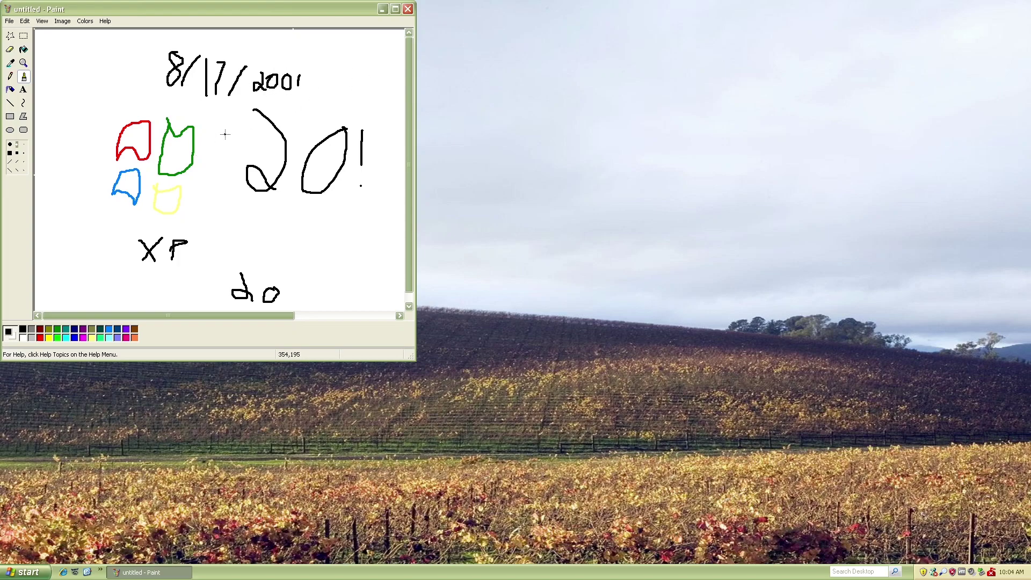
Step: Close Paint without saving the drawing and launch Windows Movie Maker
left_click(408, 8)
left_click(207, 201)
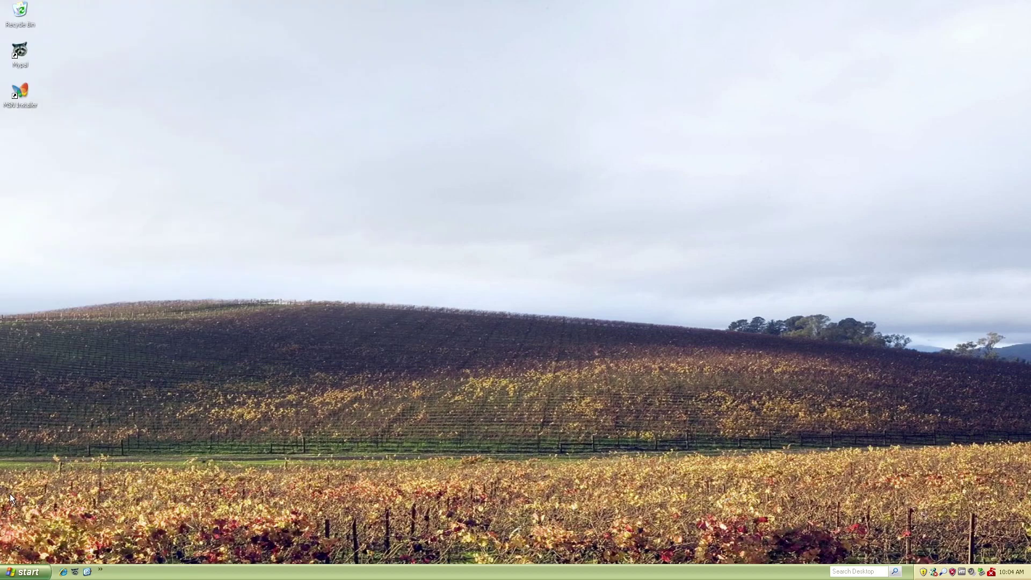
left_click(24, 572)
left_click(45, 532)
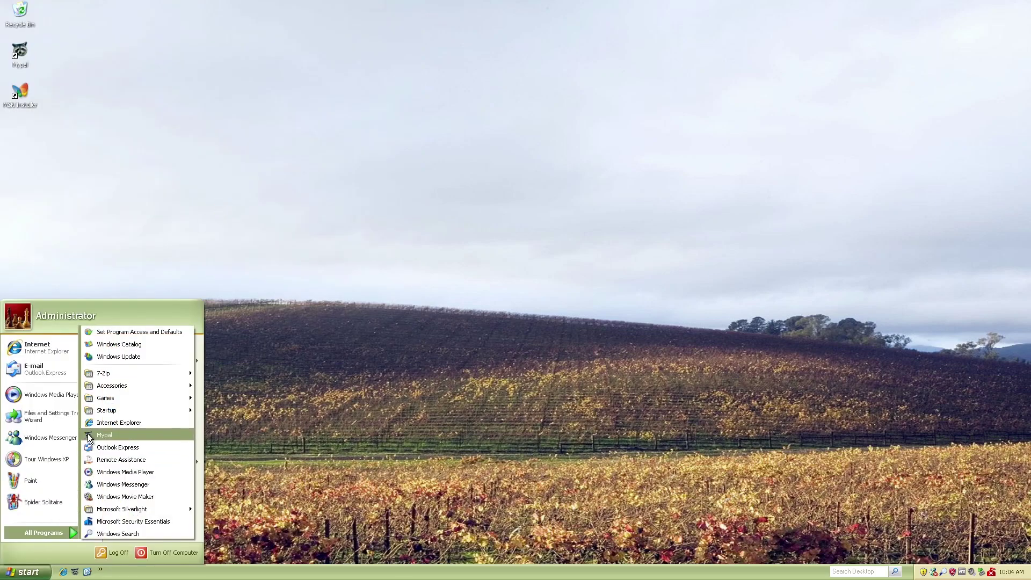
left_click(127, 498)
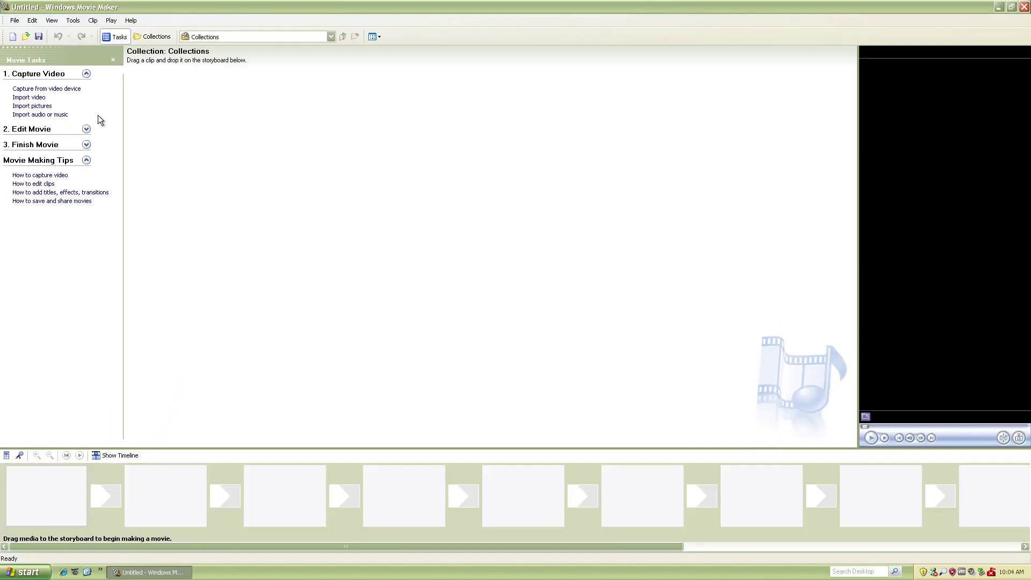
Step: Add a title at the beginning of the movie reading "Windows XP Turns 20!" with "August 17, 2001" beneath, and preview it
left_click(54, 130)
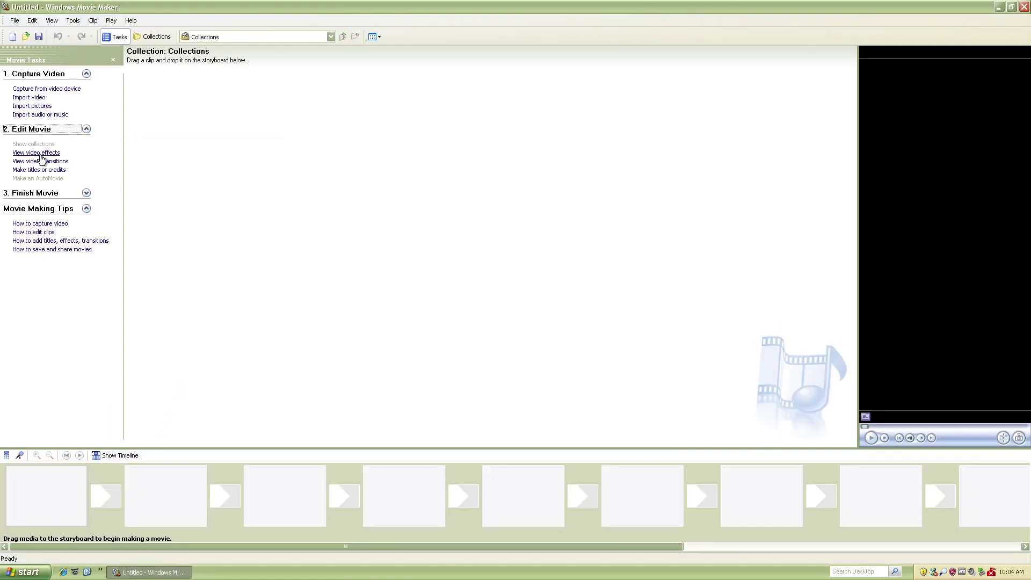
left_click(41, 169)
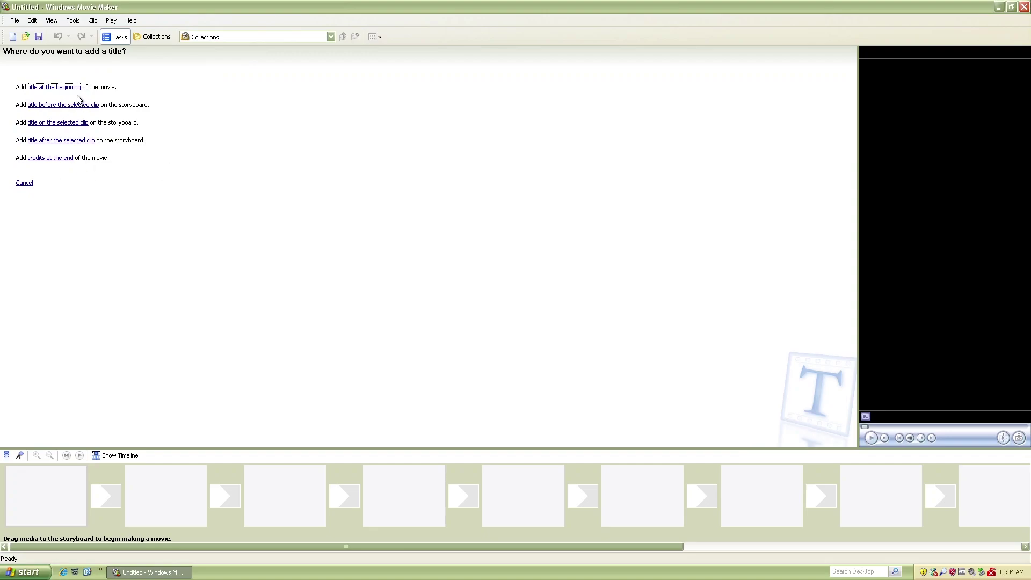
left_click(45, 89)
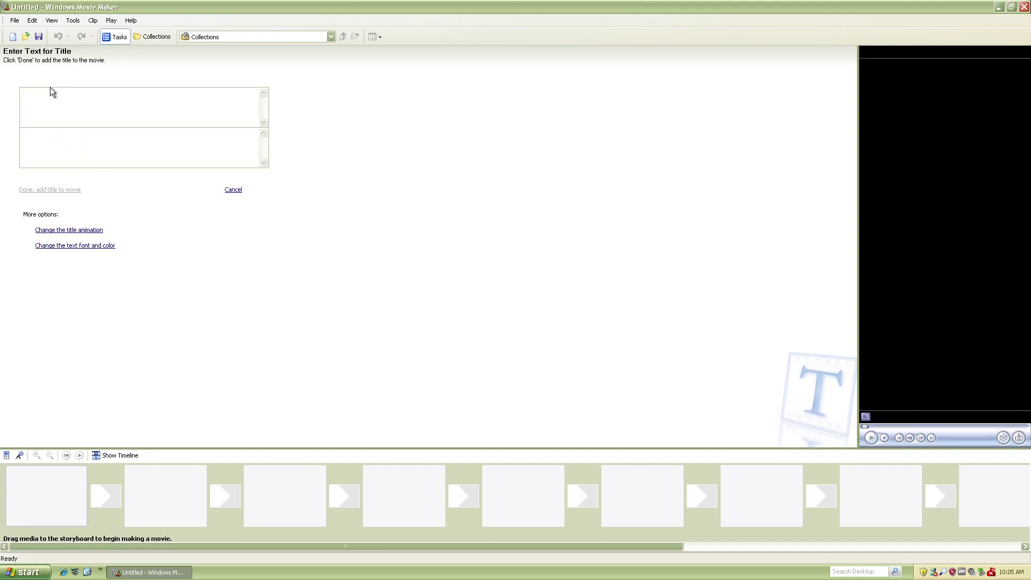
type("Windows XP Turns 20!")
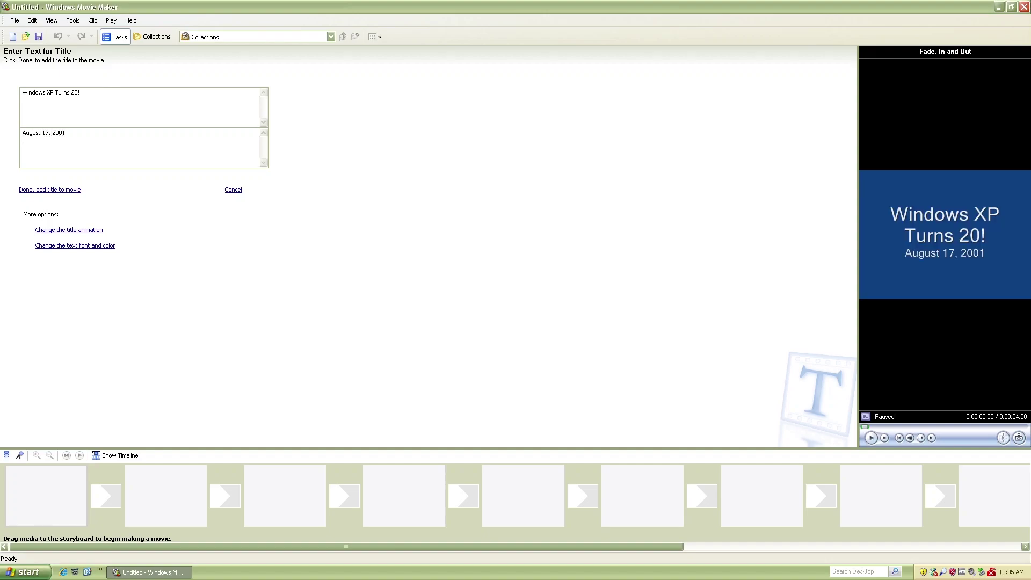
left_click(47, 190)
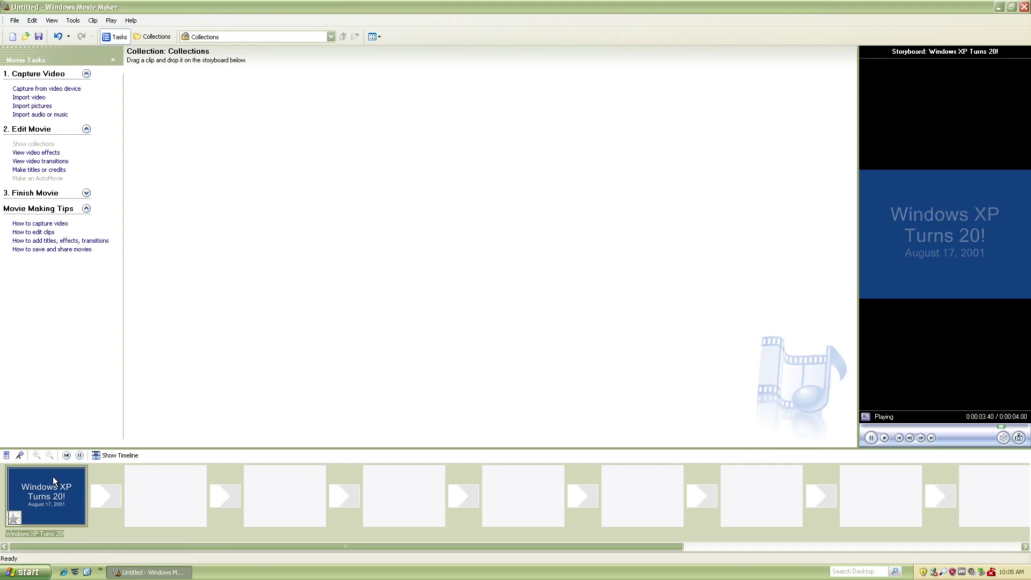
key("space")
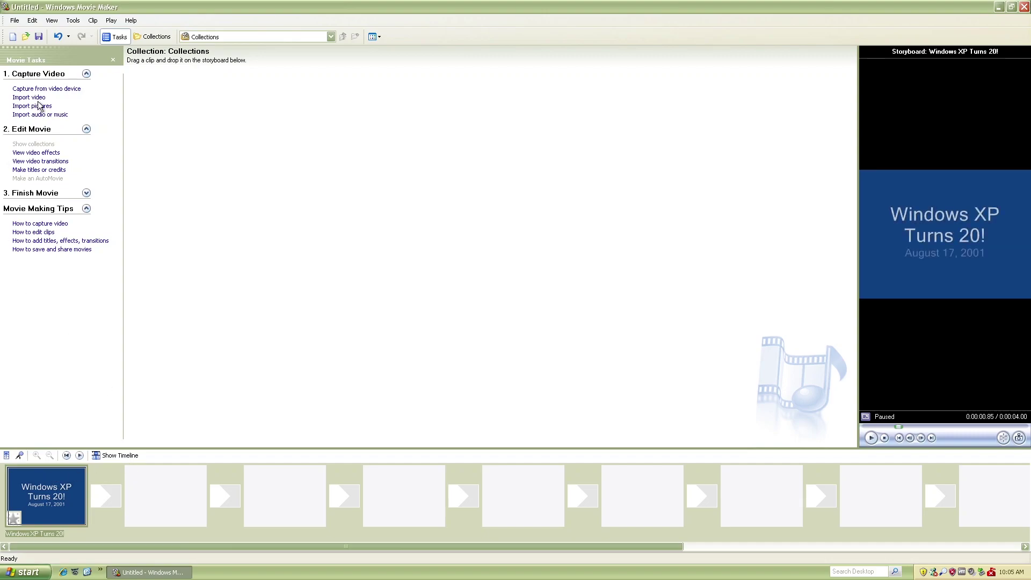
left_click(32, 98)
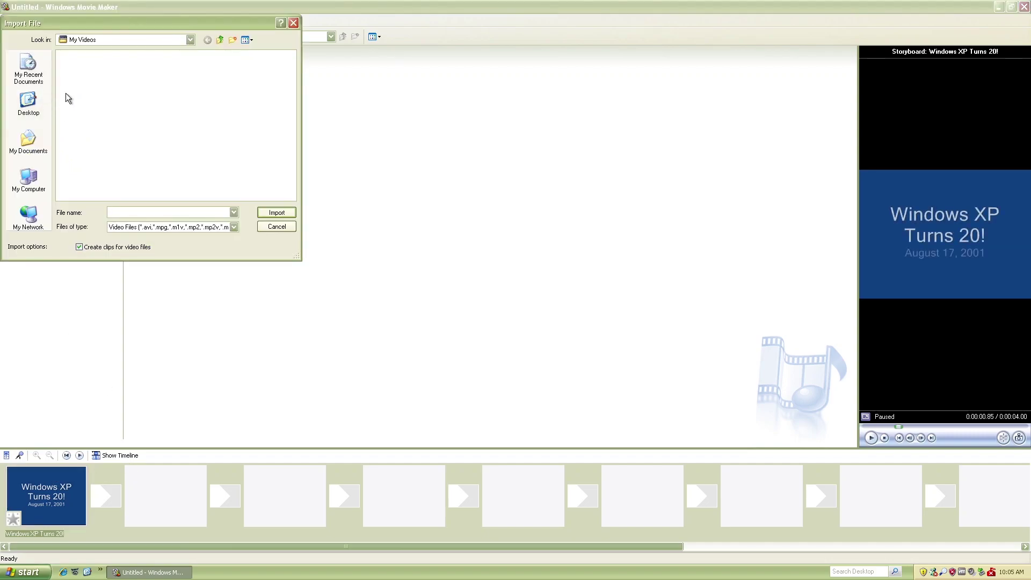
left_click(77, 43)
left_click(92, 68)
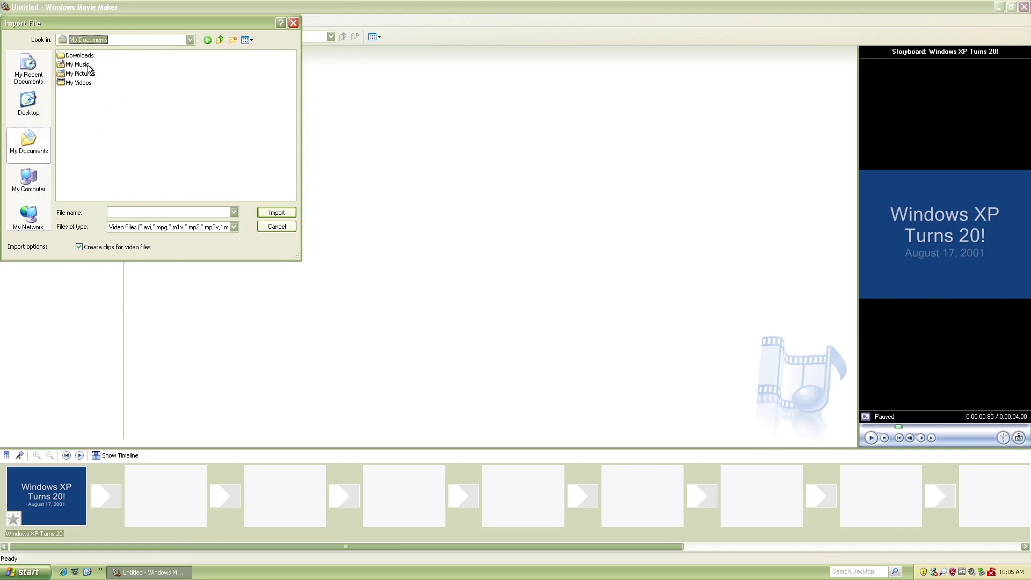
double_click(85, 83)
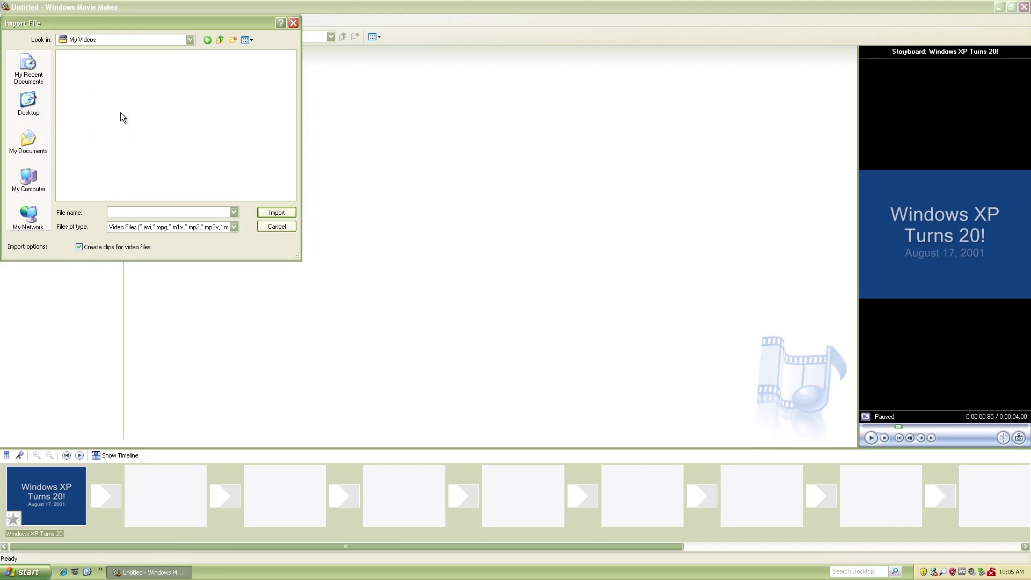
left_click(273, 228)
Step: Place the Bliss location picture after the title clip, overlay the title "This is Bliss" with a subtitle on it, and preview the movie
left_click_drag(161, 94, 163, 496)
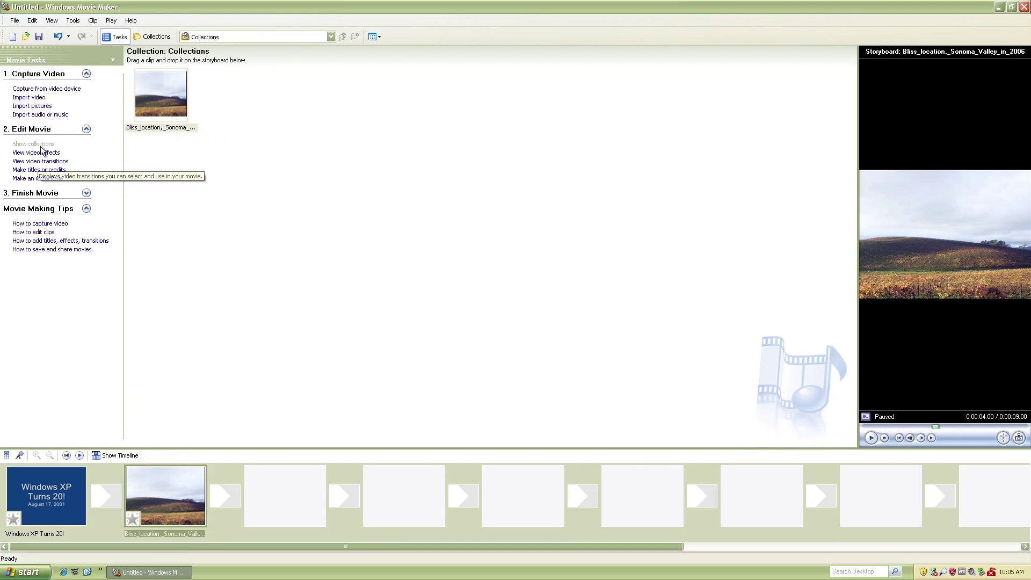
left_click(54, 170)
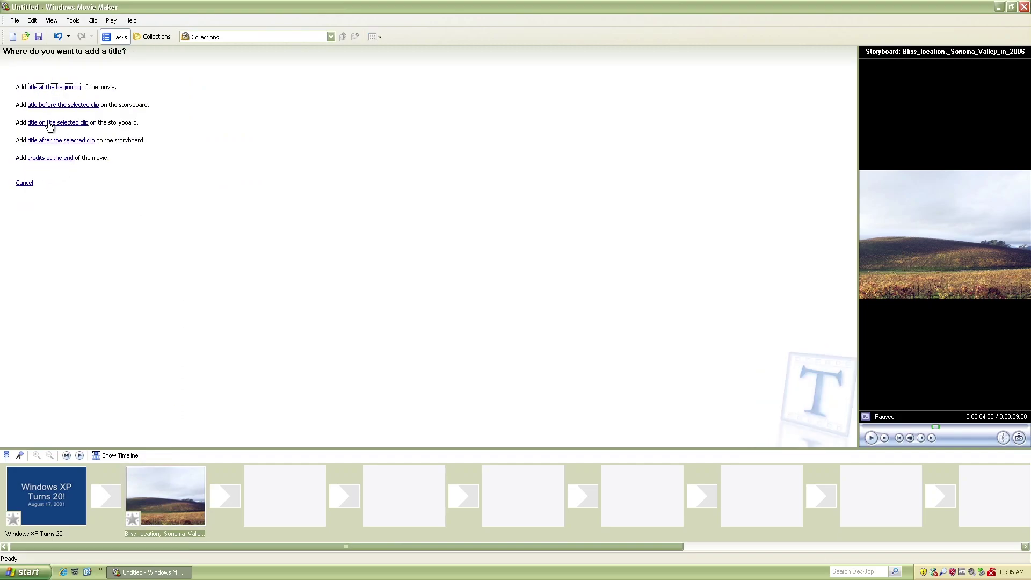
left_click(52, 124)
type("This is Bliss")
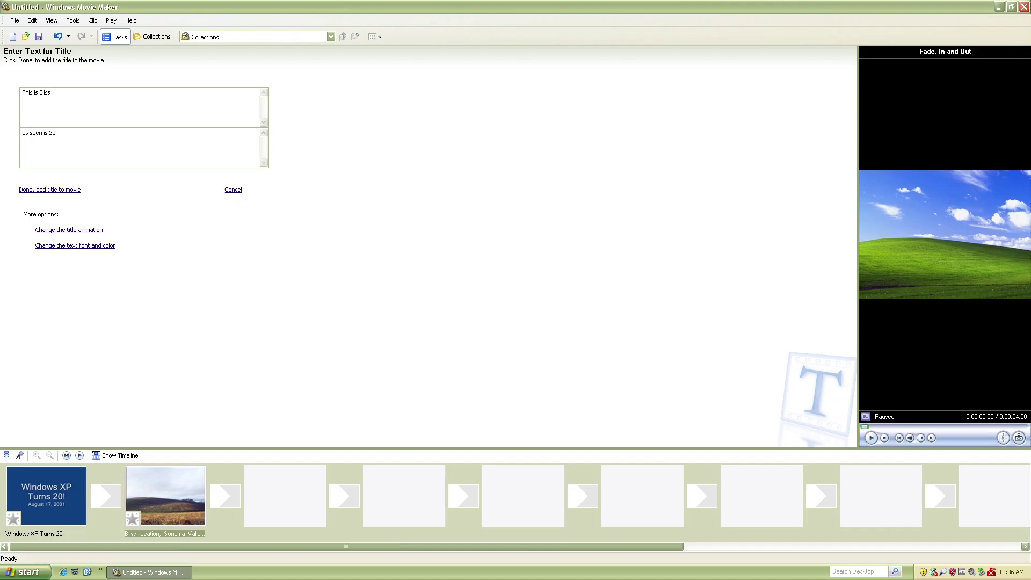
left_click(60, 189)
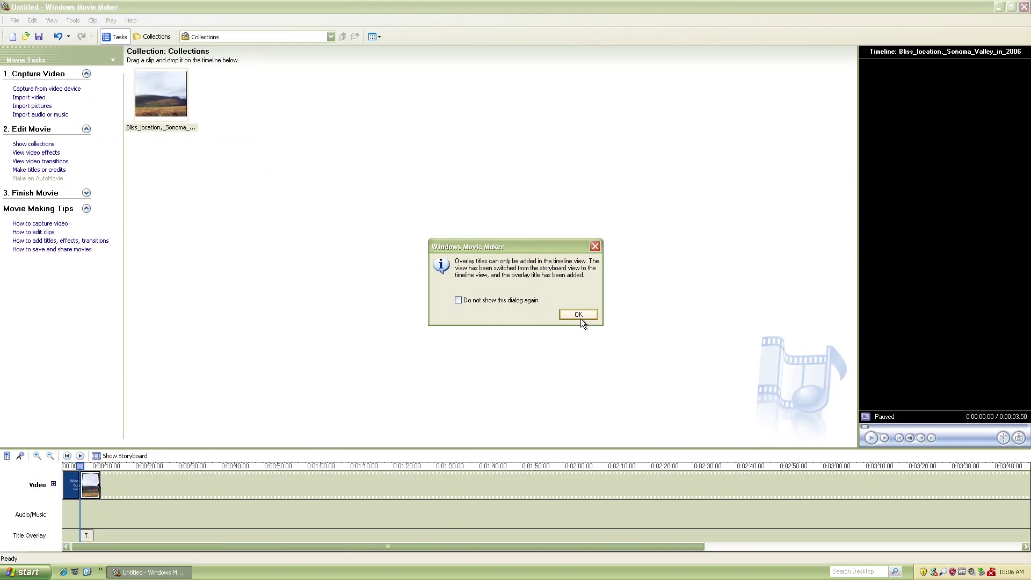
left_click(579, 315)
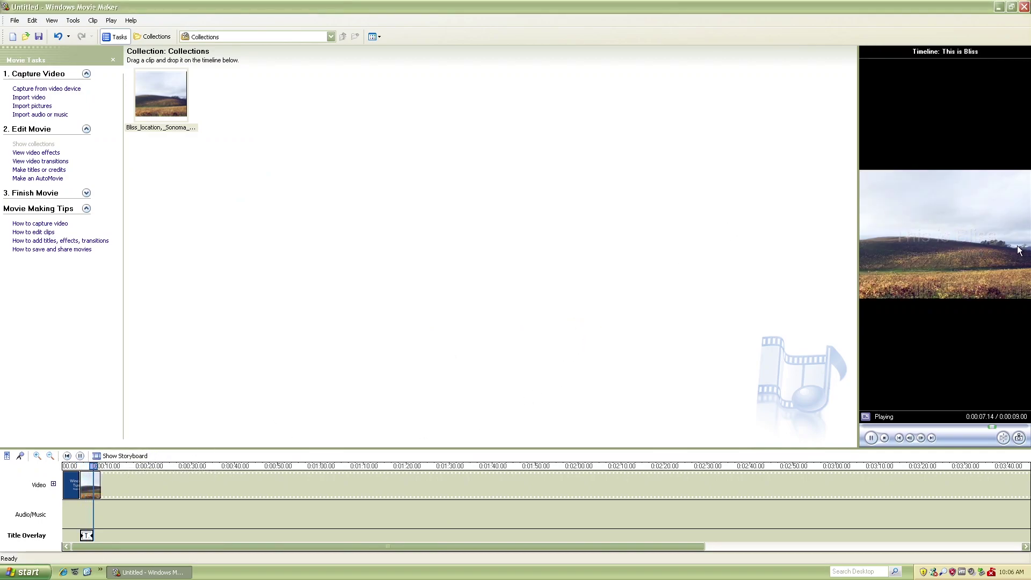
key("space")
Step: Save the movie to My Videos at best quality for playback on this computer, and decline reinstalling Windows Media Player
left_click(45, 195)
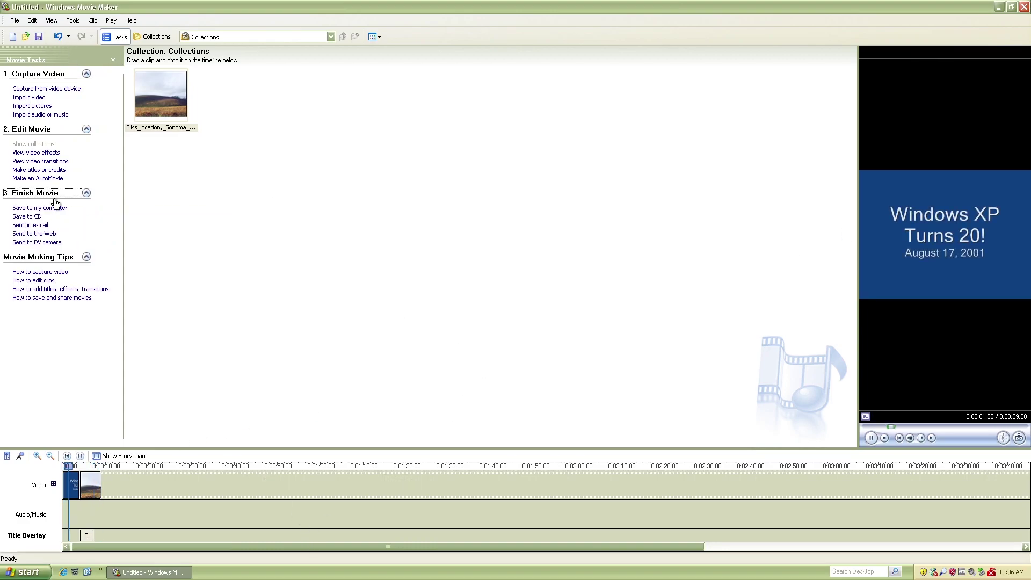
left_click(64, 209)
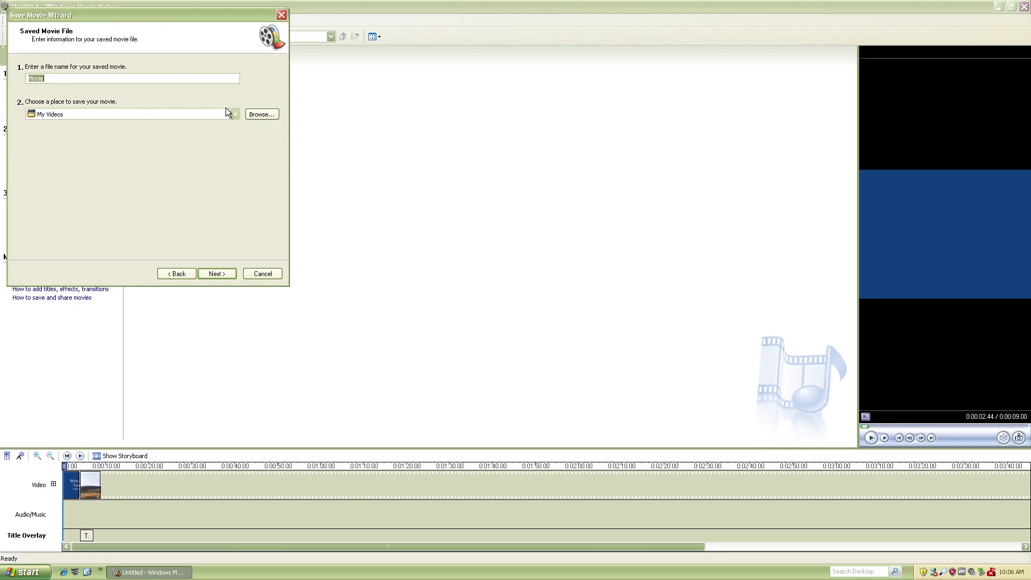
left_click(215, 274)
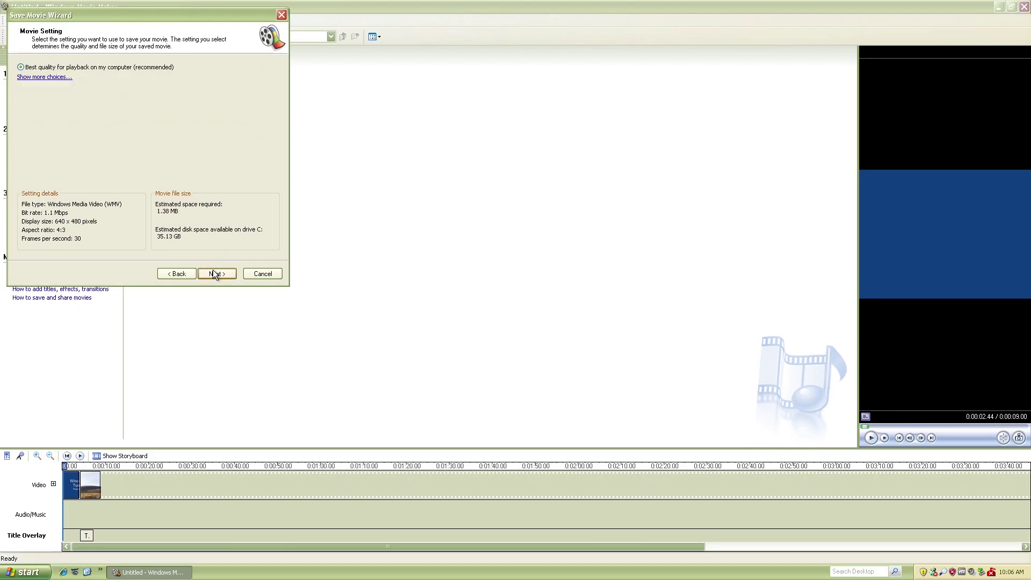
left_click(214, 273)
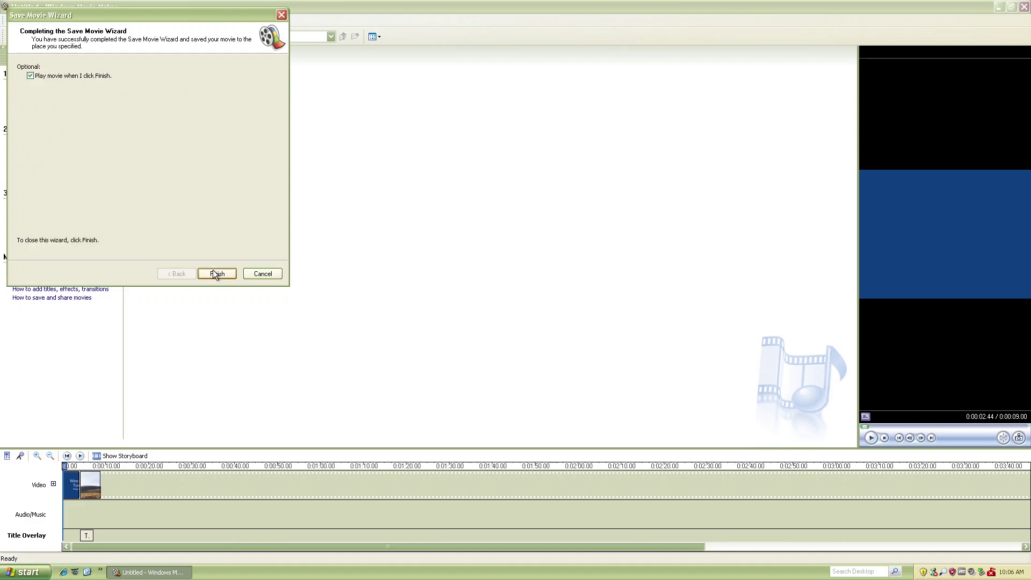
left_click(213, 273)
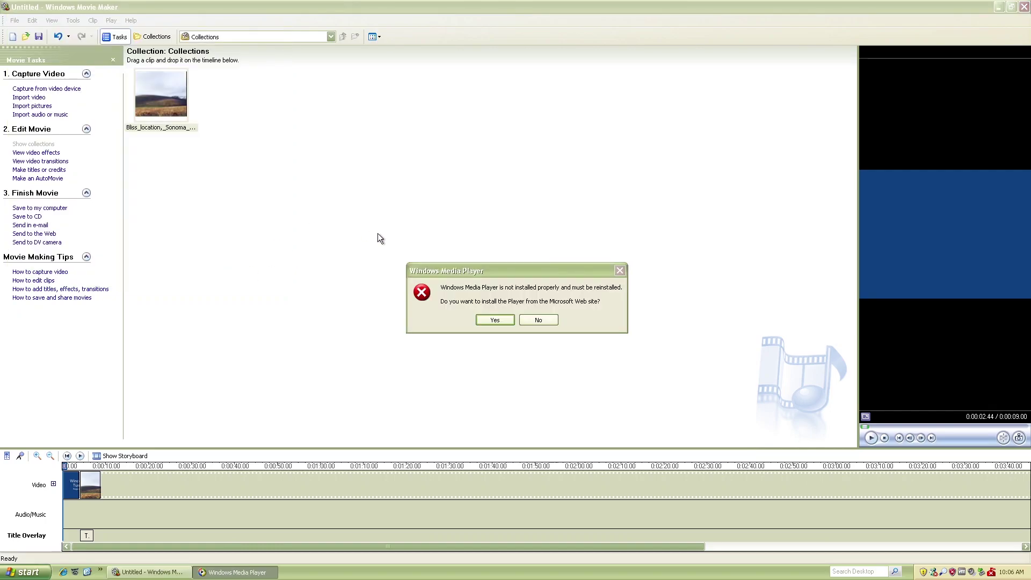
left_click(539, 322)
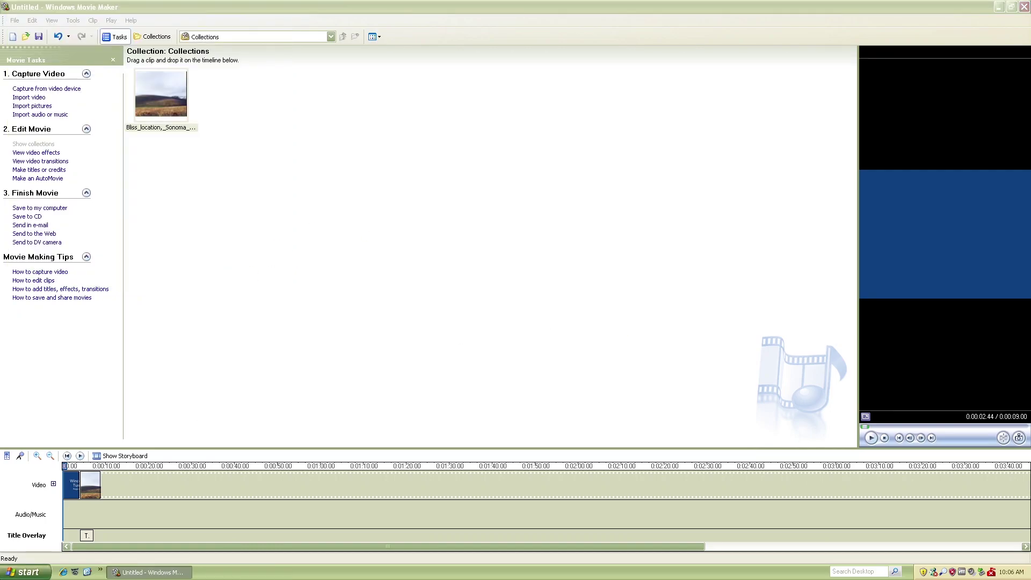
Step: Switch to the Mypal browser and search the web for "vlc media player"
left_click(10, 573)
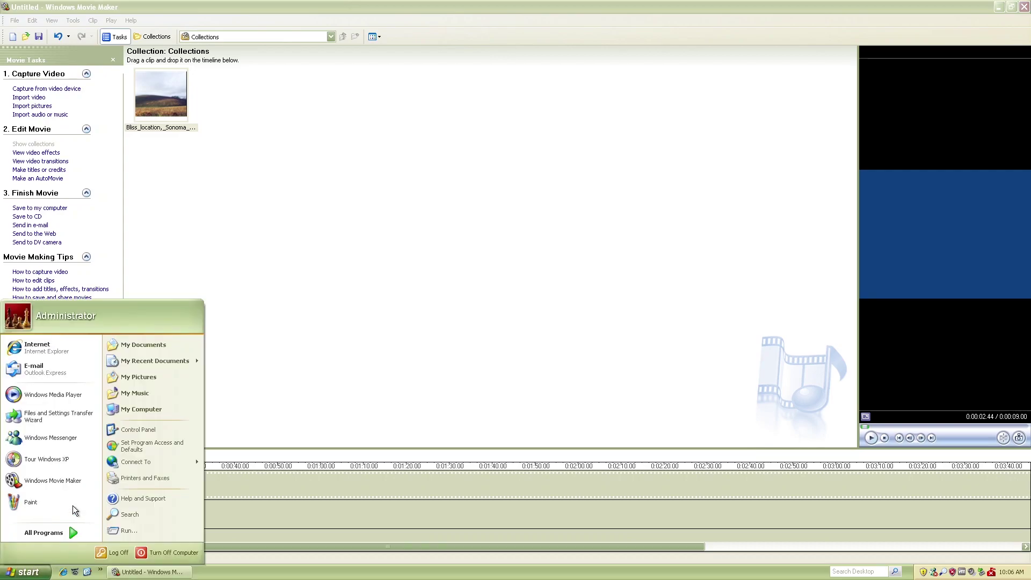
left_click(75, 573)
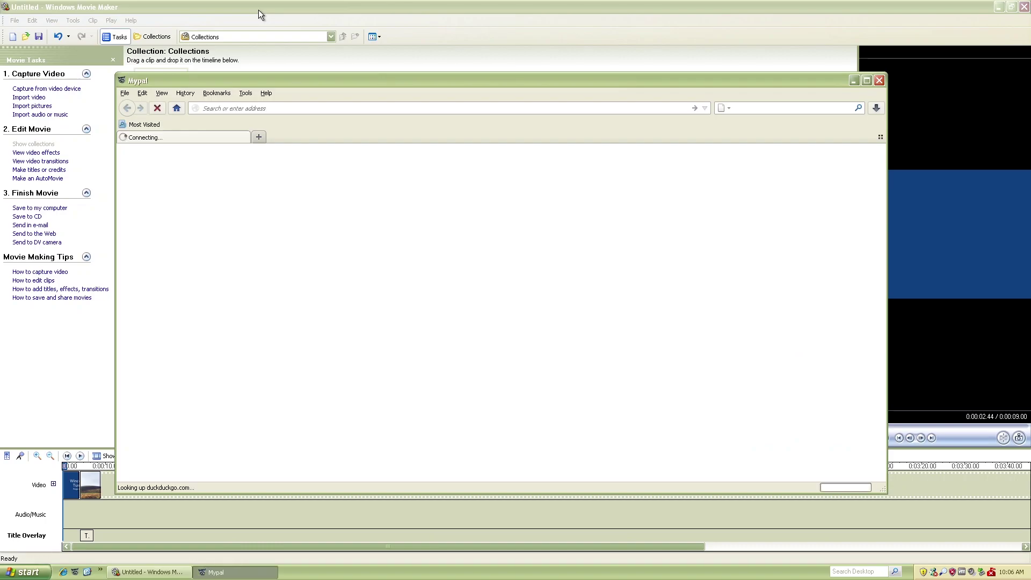
left_click(478, 306)
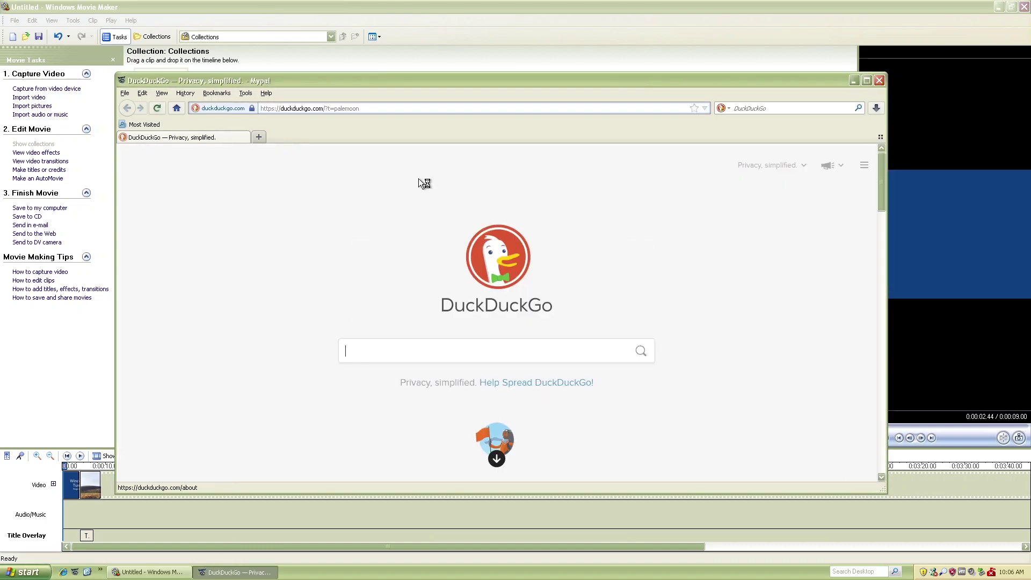
left_click(349, 109)
type("vlc ")
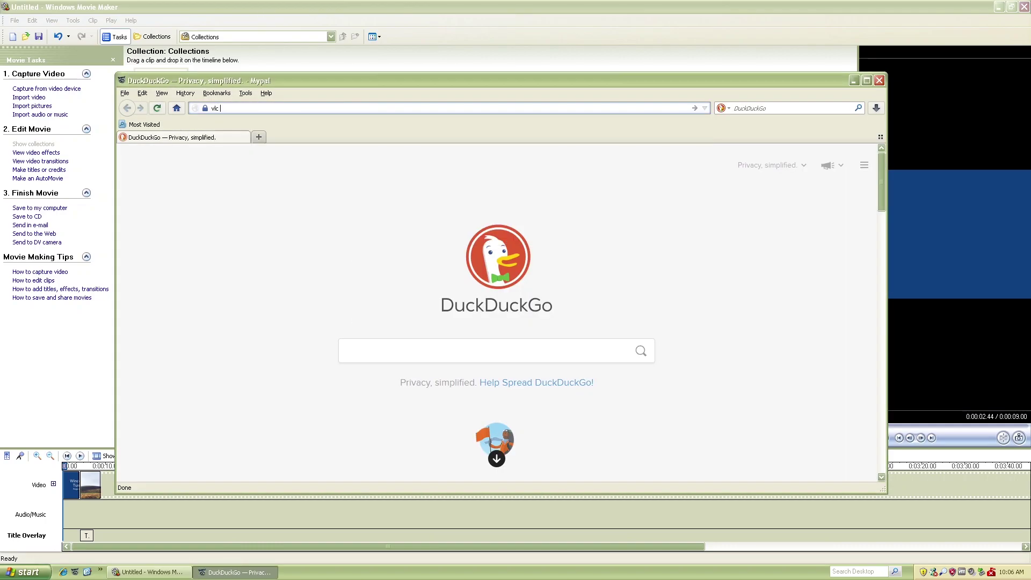
type("media player")
key("Return")
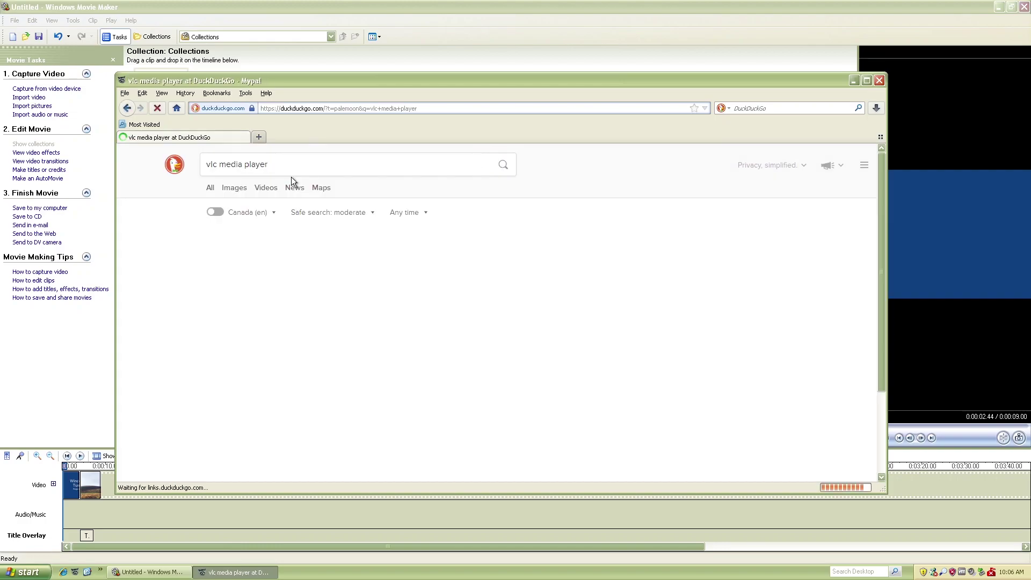
Step: Download the VLC 3.0.16 Windows installer from the VideoLAN site and save it to the Desktop
left_click(271, 252)
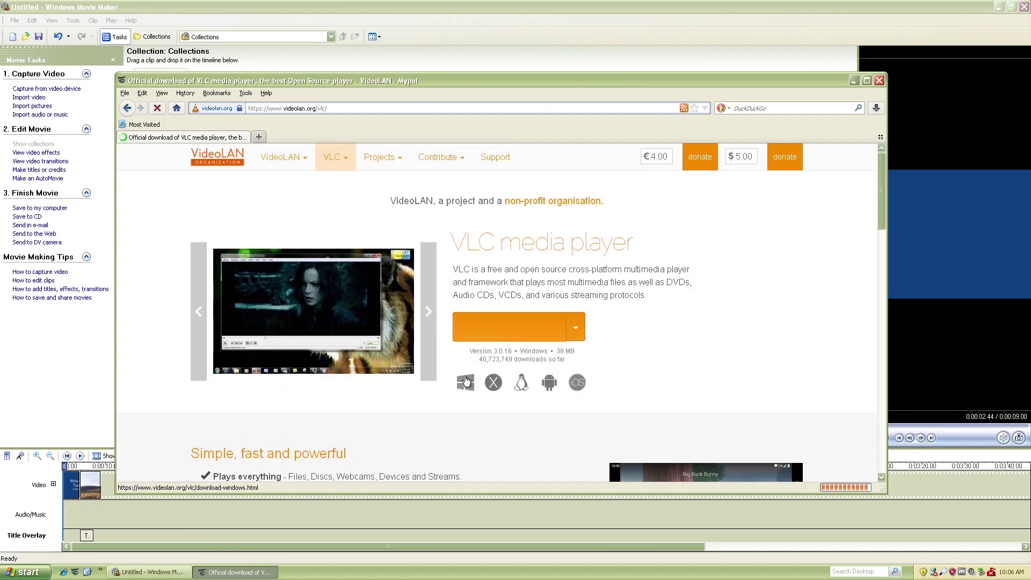
left_click(491, 324)
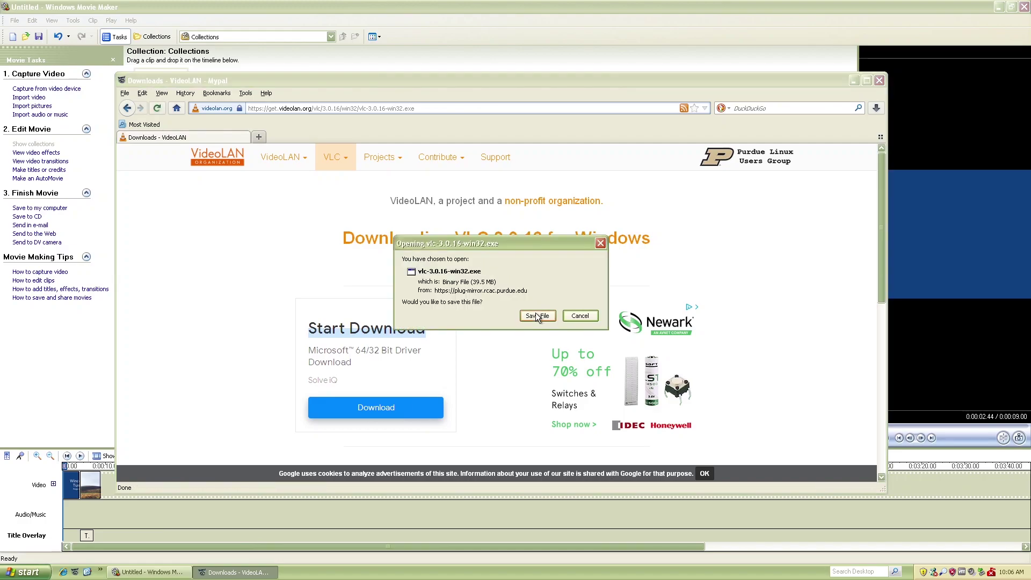
left_click(537, 316)
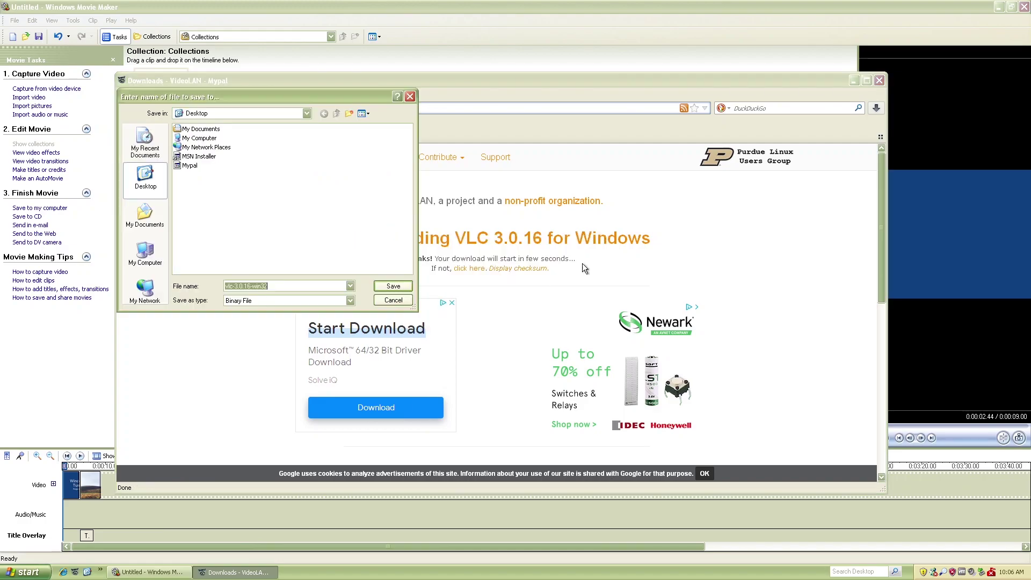
left_click(392, 286)
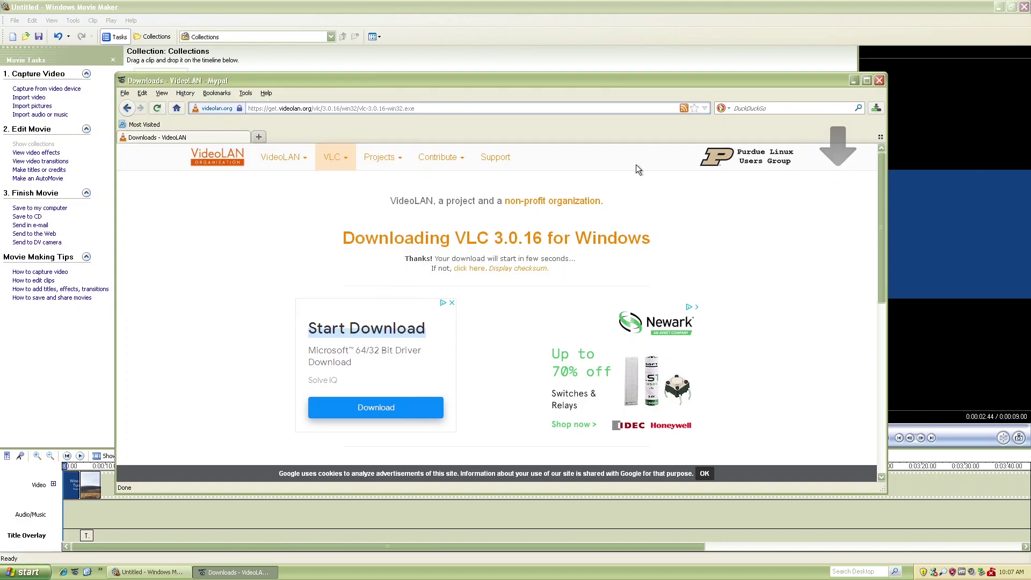
Step: Run the downloaded VLC installer in English with the default options, launch VLC at the end, and dismiss its privacy policy dialog
left_click(877, 110)
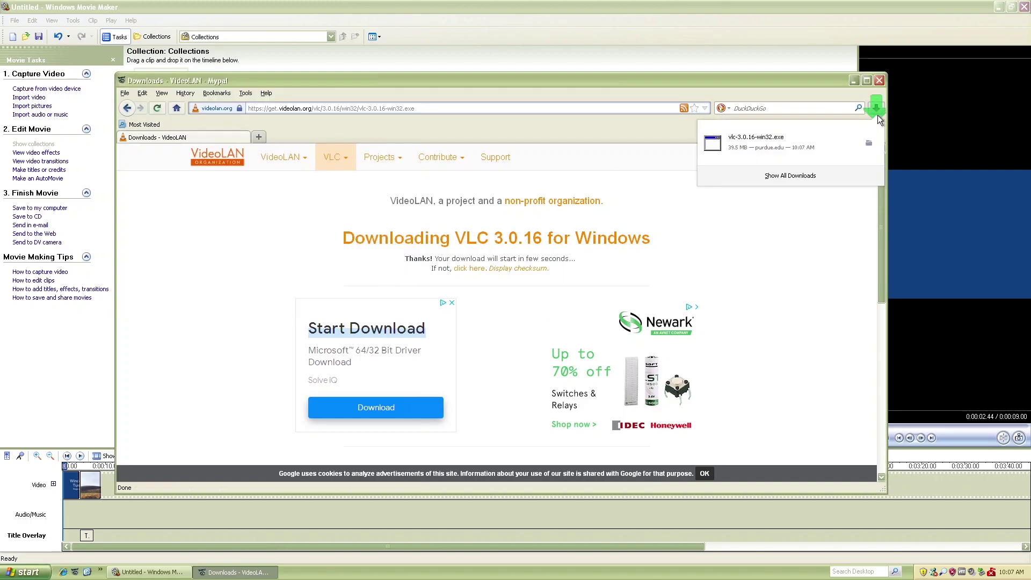
left_click(834, 138)
left_click(542, 292)
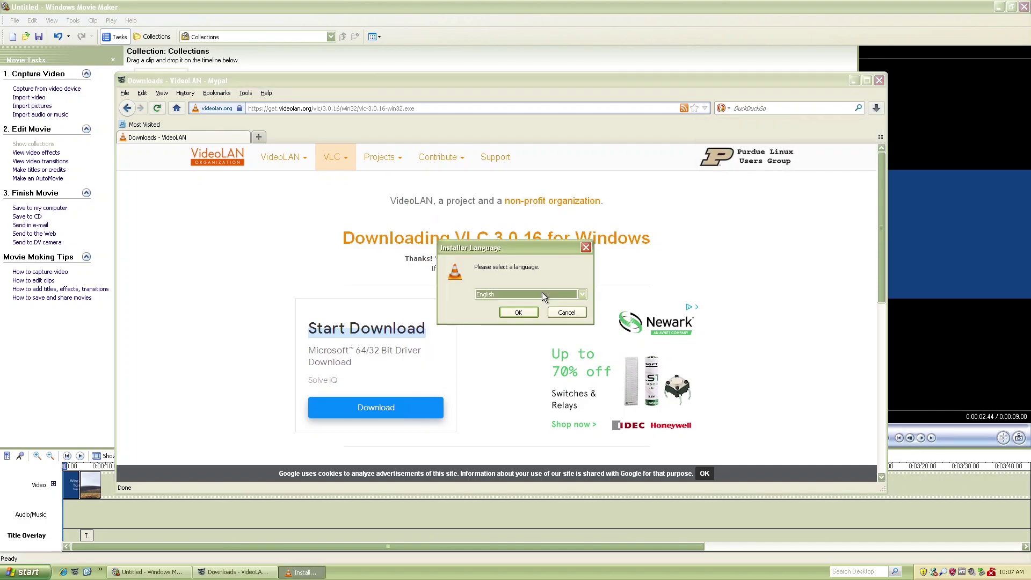
left_click(522, 312)
left_click(568, 374)
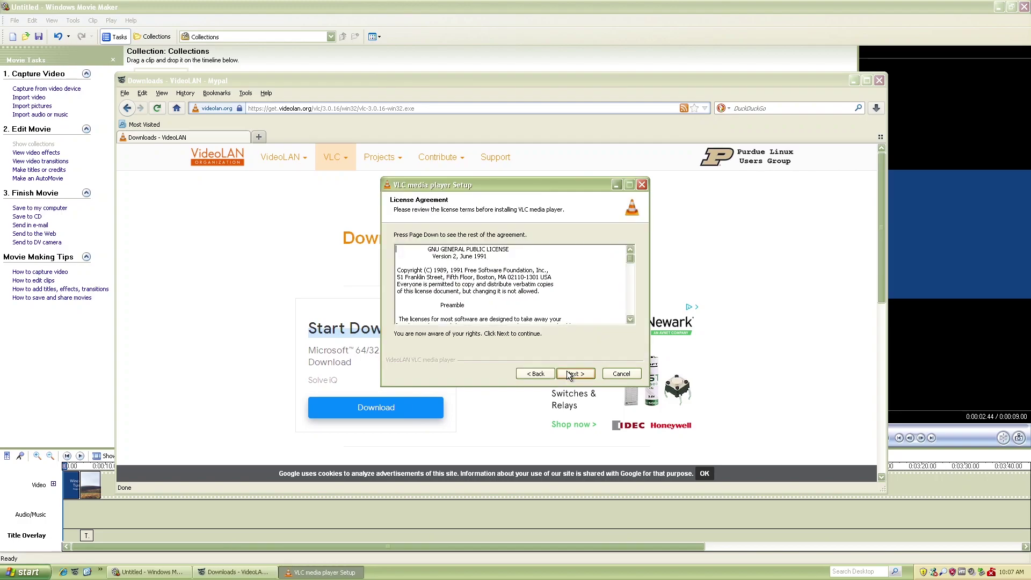
left_click(567, 372)
left_click(568, 372)
left_click(567, 372)
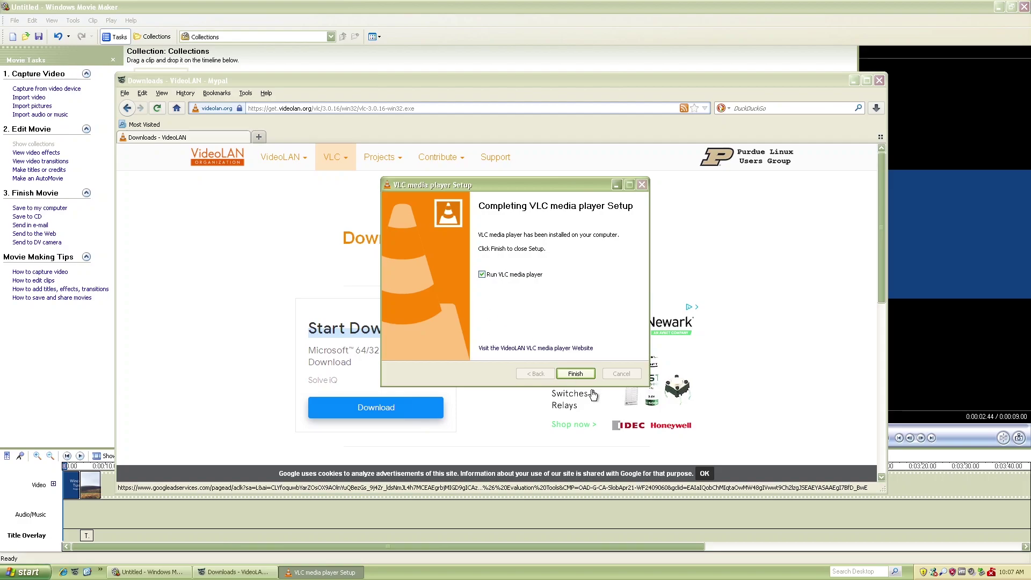
left_click(575, 373)
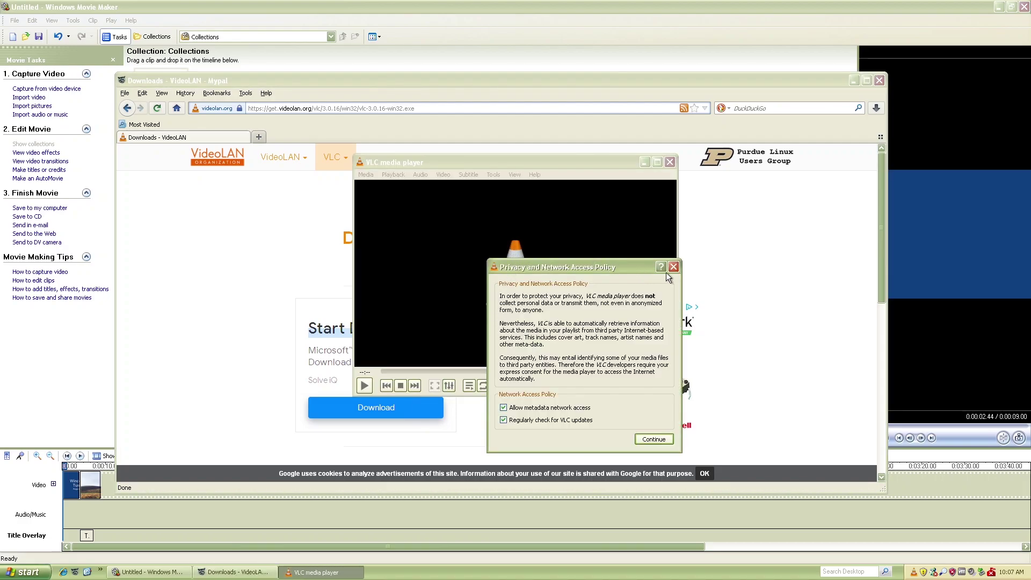
left_click(678, 267)
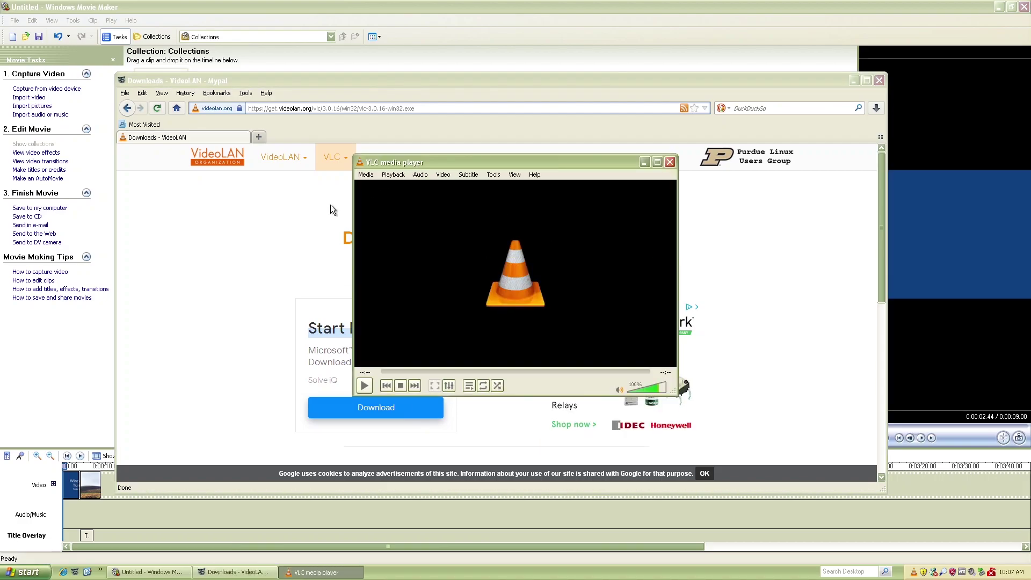
Step: Open the My Videos folder inside Administrator's Documents and play the saved Movie file in VLC
left_click(27, 572)
left_click(139, 413)
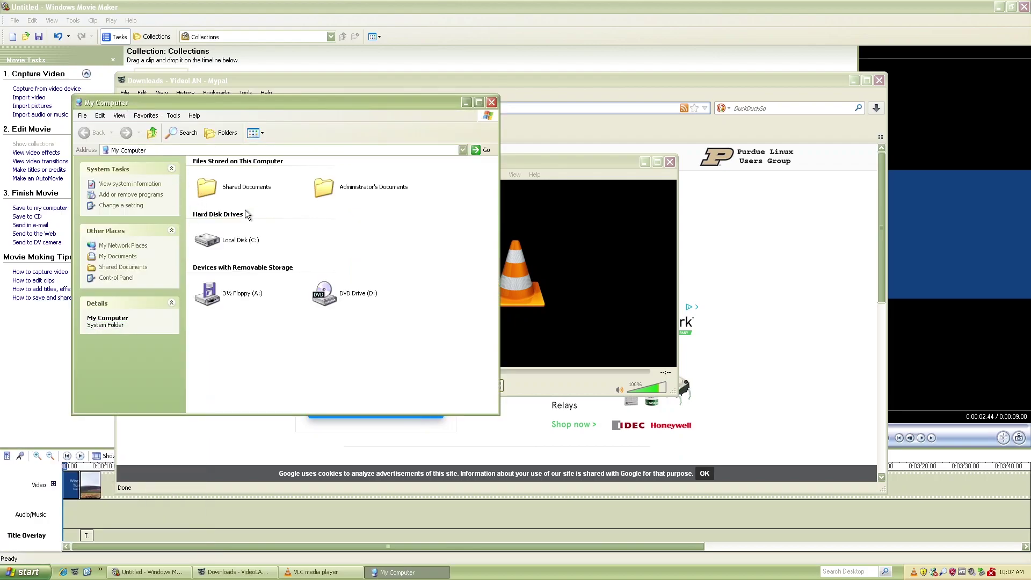
double_click(323, 186)
double_click(331, 208)
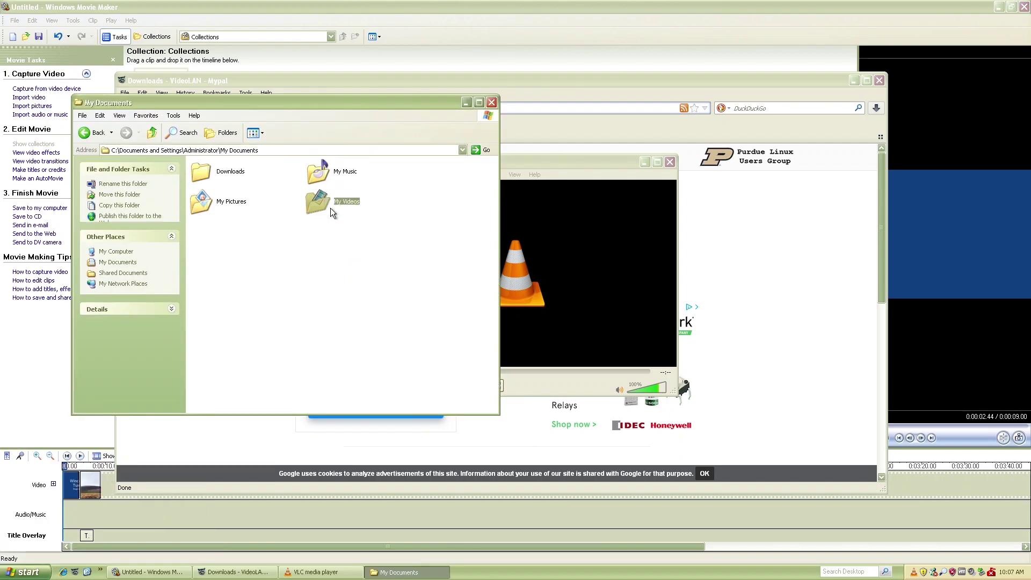
left_click(227, 184)
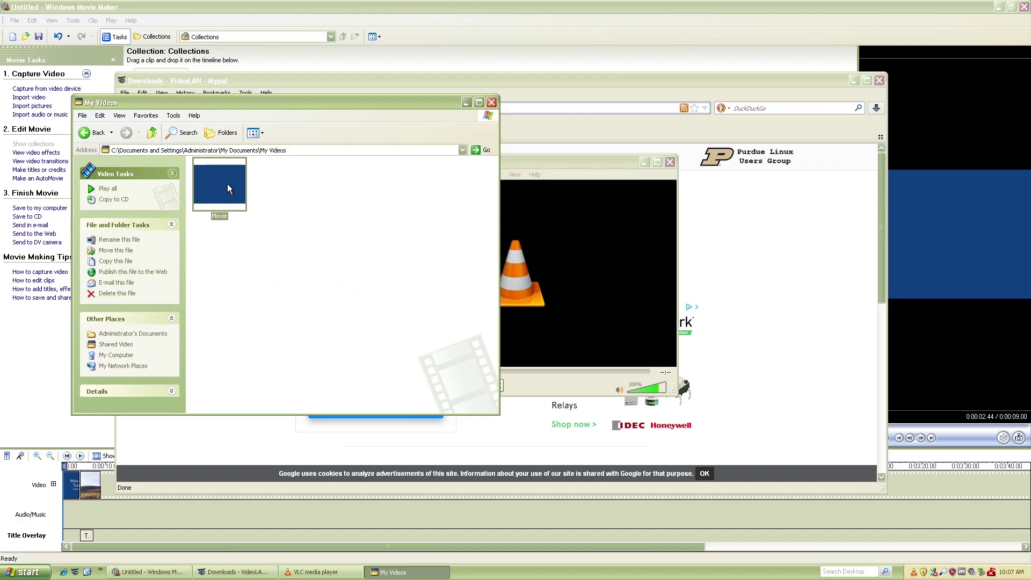
left_click_drag(225, 187, 578, 259)
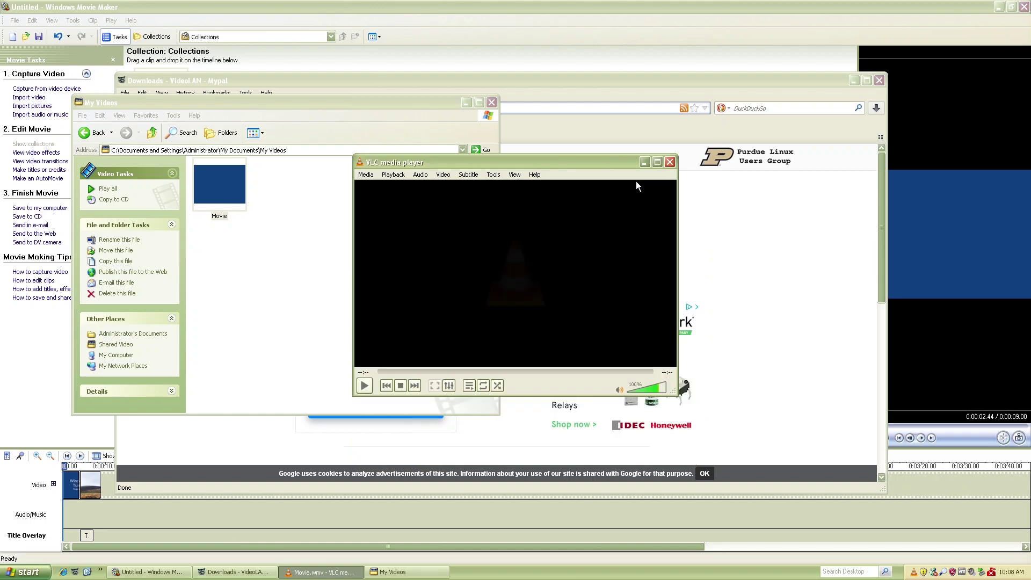
Step: Close VLC, the My Videos window, the browser and Movie Maker, discarding the unsaved movie project
left_click(692, 162)
left_click(493, 102)
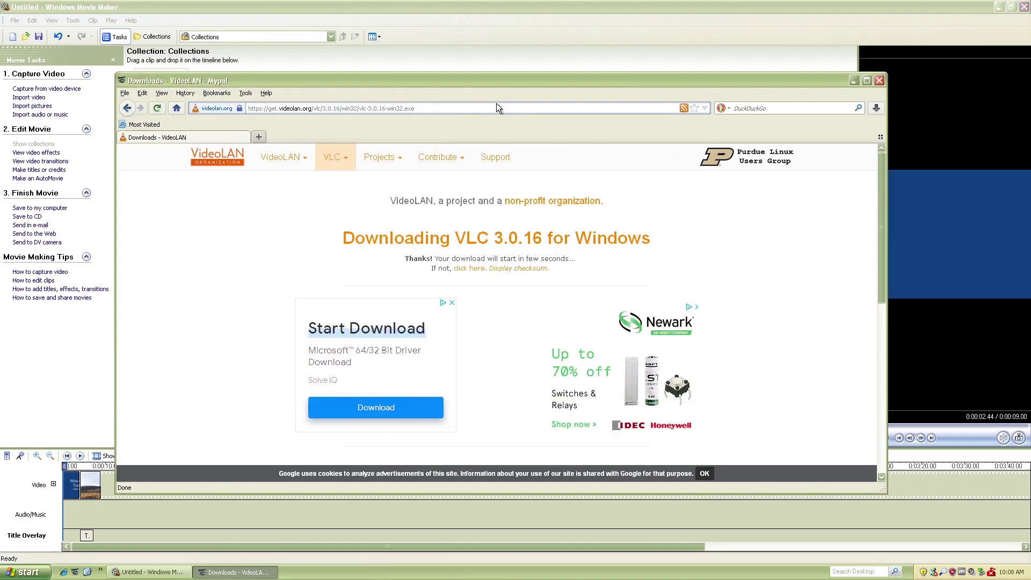
left_click(880, 80)
left_click(1024, 7)
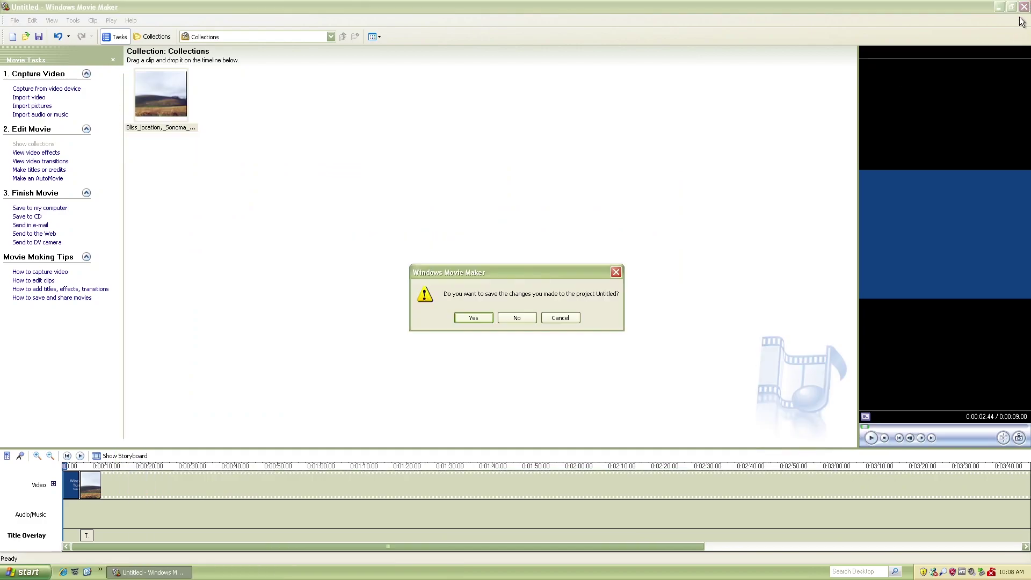
left_click(519, 318)
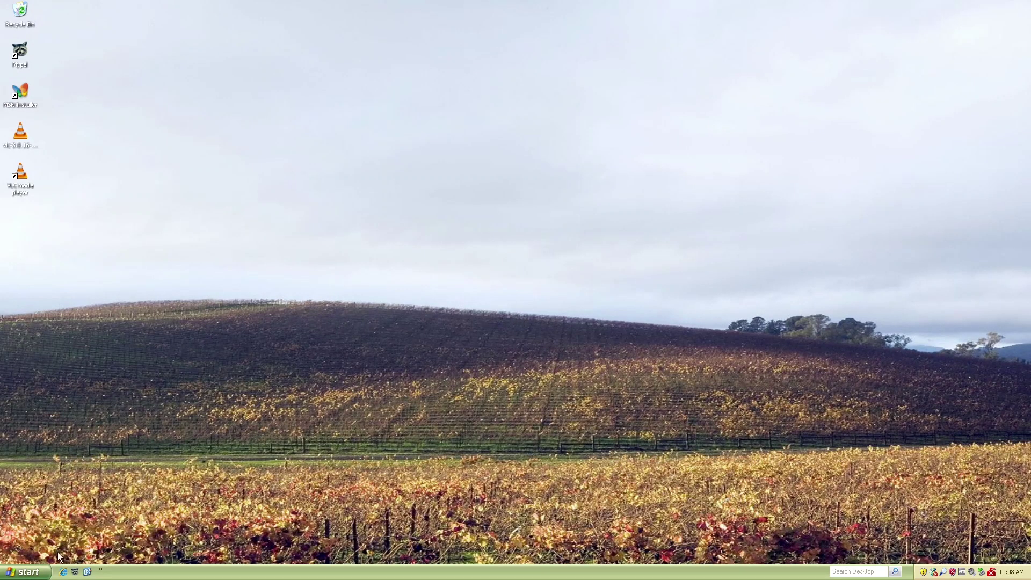
Step: Open the Microsoft Silverlight configuration, review its update, playback and webcam/microphone settings, and leave it without changes
left_click(28, 572)
left_click(46, 537)
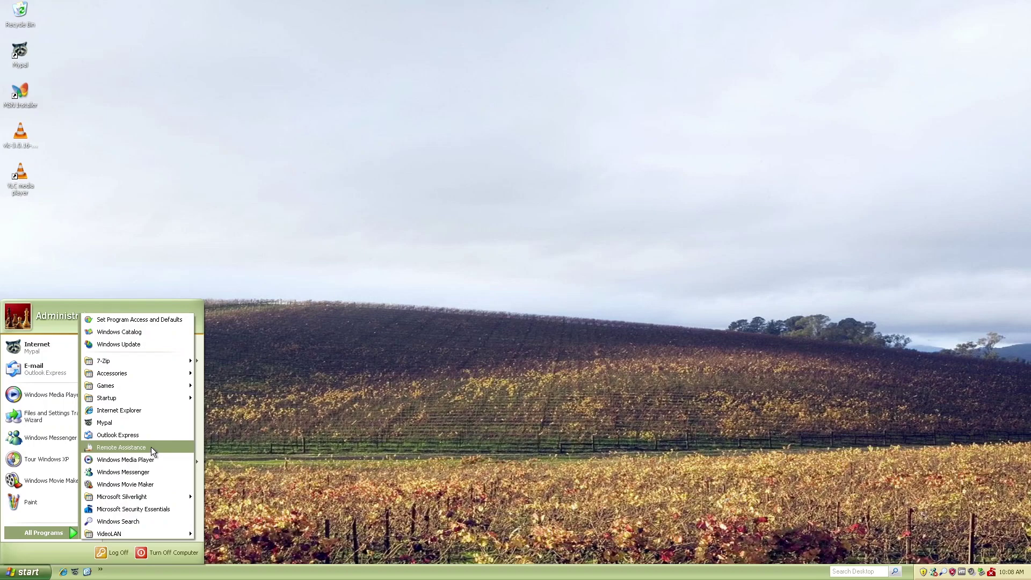
mouse_move(128, 499)
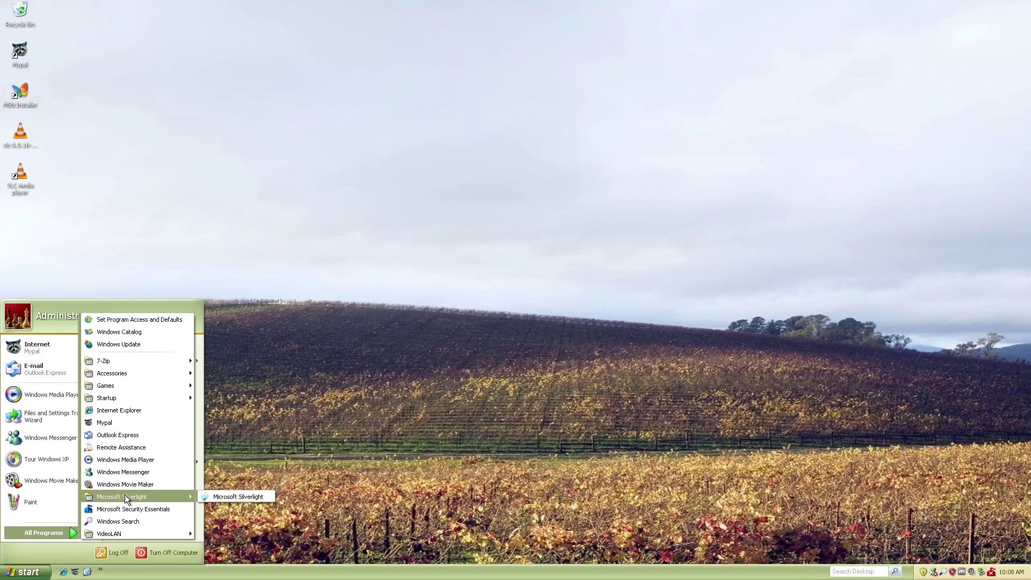
left_click(204, 496)
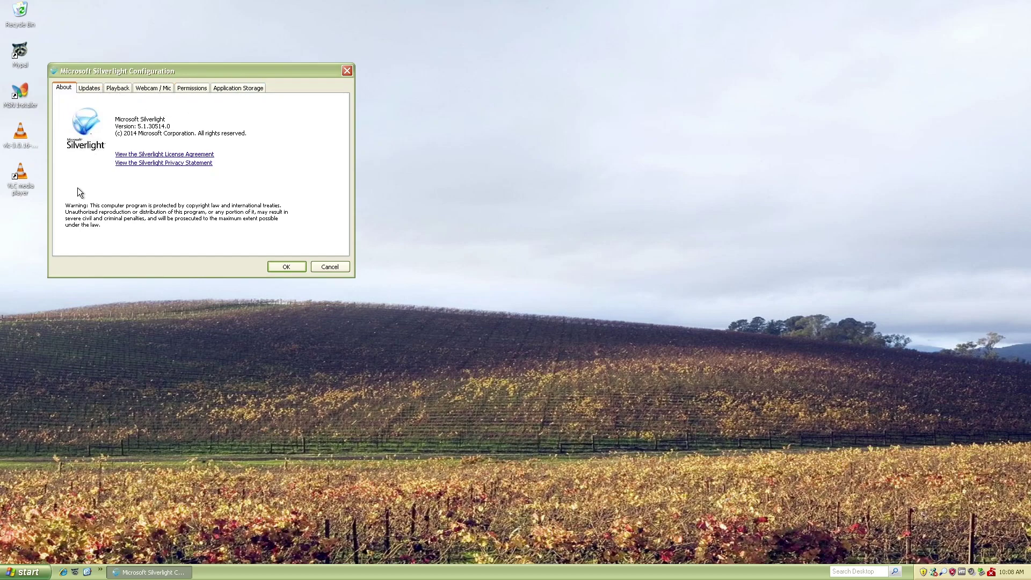
left_click(87, 89)
left_click(109, 87)
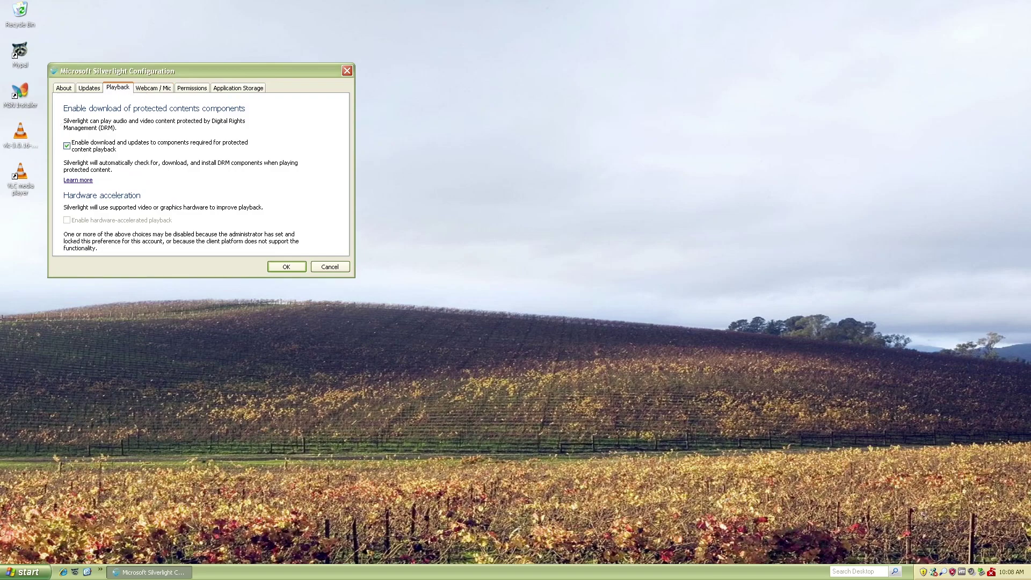
left_click(156, 88)
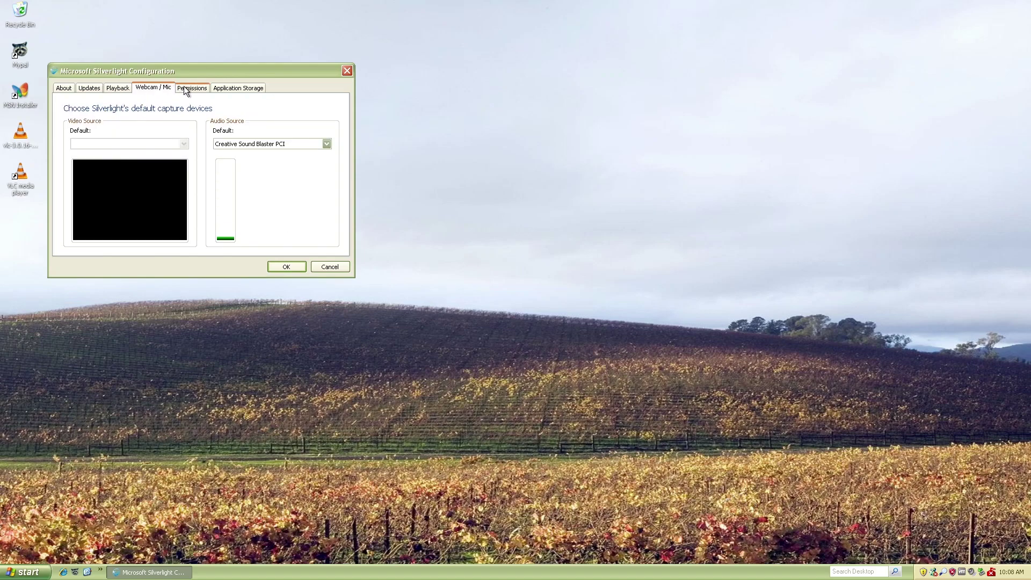
left_click(330, 267)
Step: Open the Communications folder of the Accessories programs to view its shortcuts, and close it
left_click(26, 572)
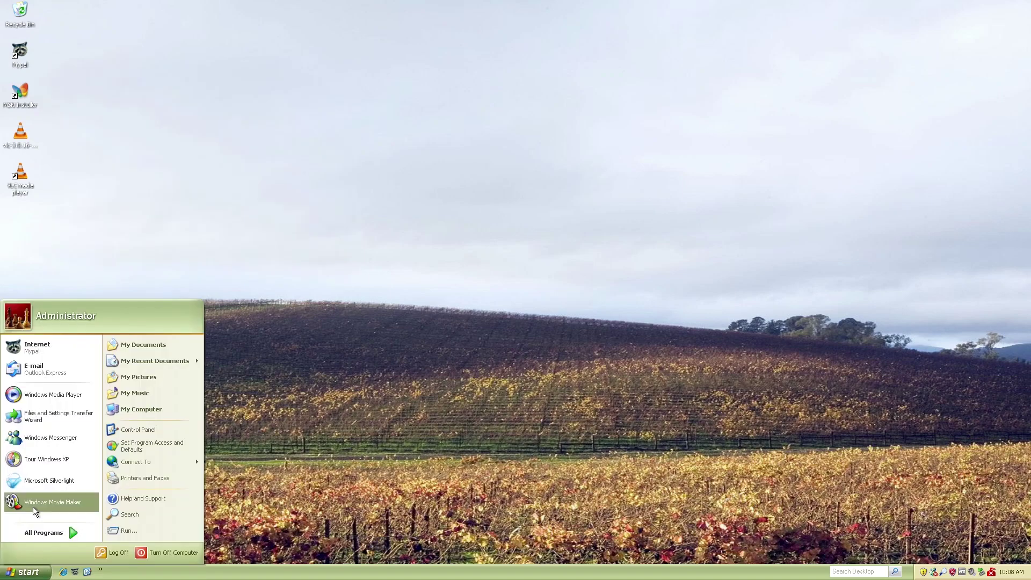
left_click(39, 527)
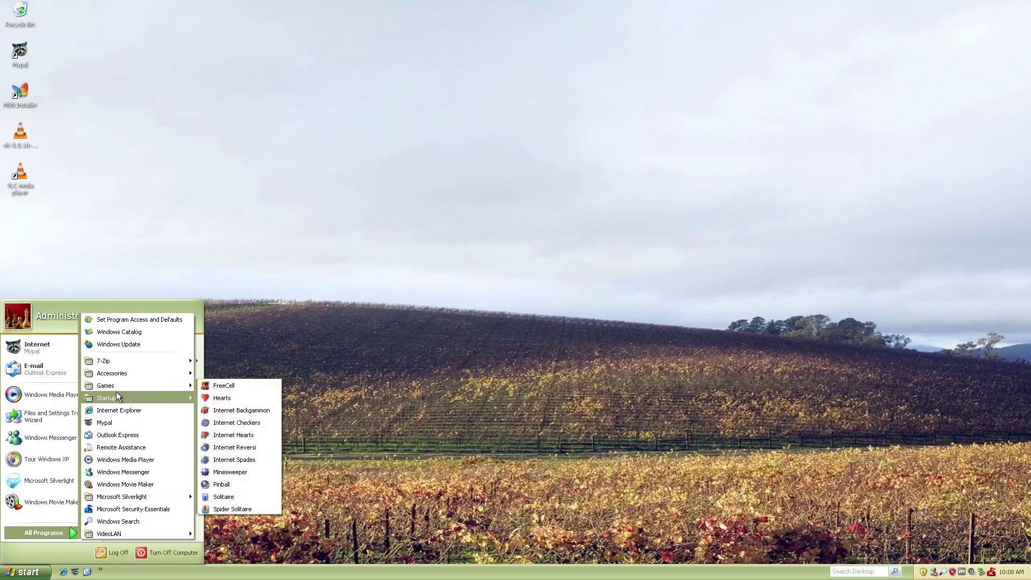
mouse_move(114, 375)
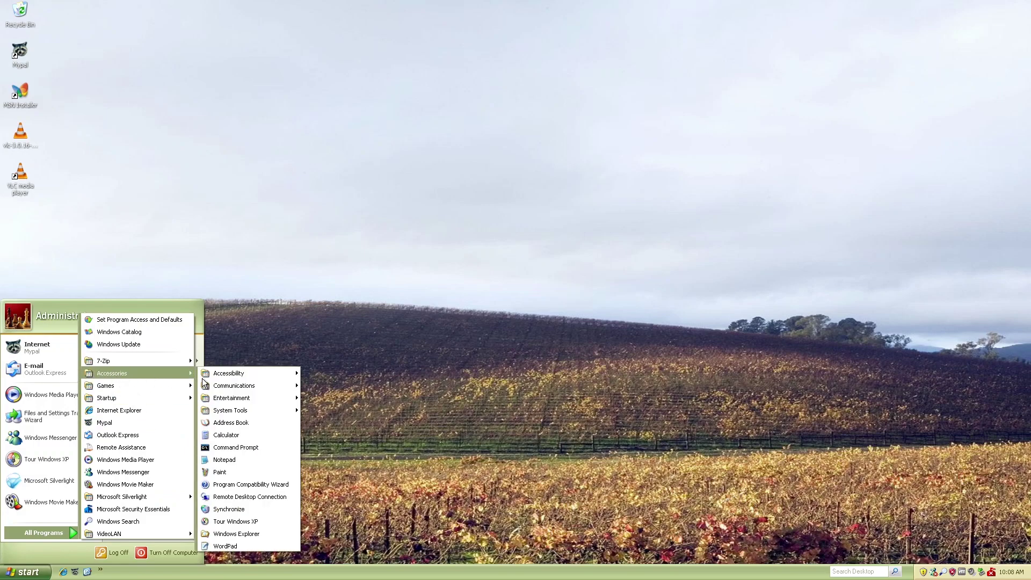
left_click(233, 385)
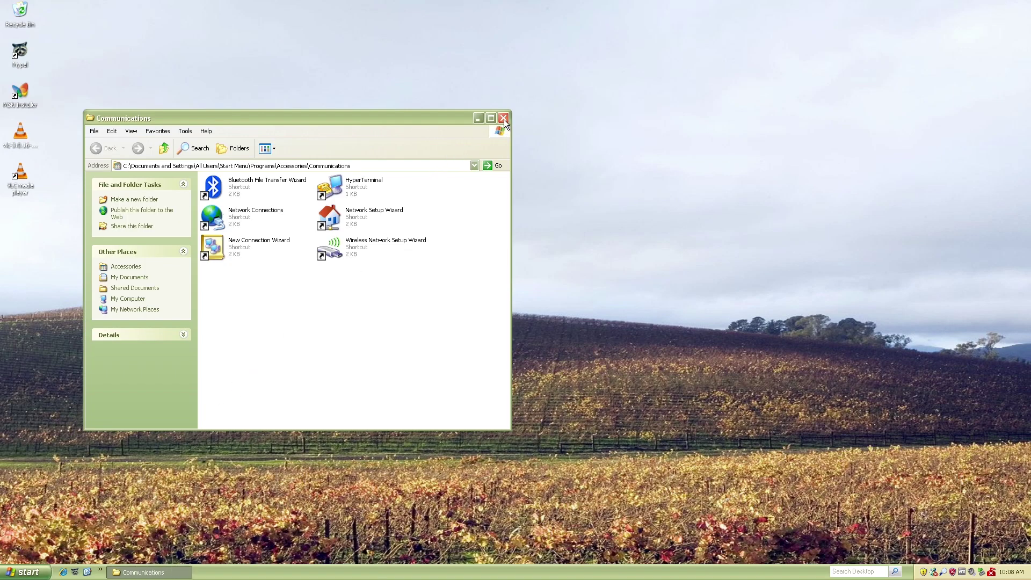
left_click(504, 120)
Step: Record a clip of about 3 seconds in Sound Recorder, play it back, and close the program without saving
left_click(25, 572)
left_click(43, 533)
mouse_move(126, 371)
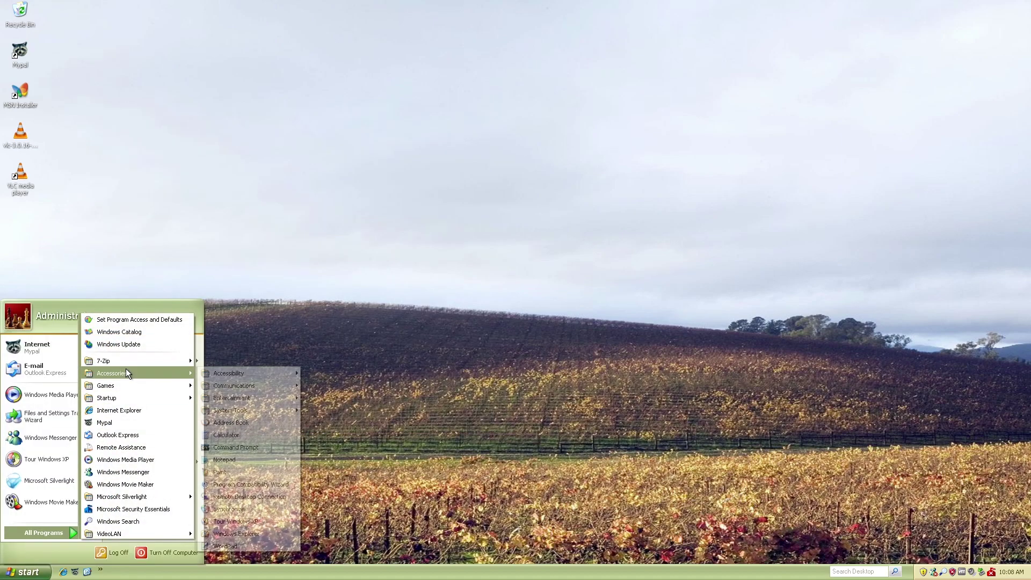
mouse_move(221, 396)
left_click(327, 399)
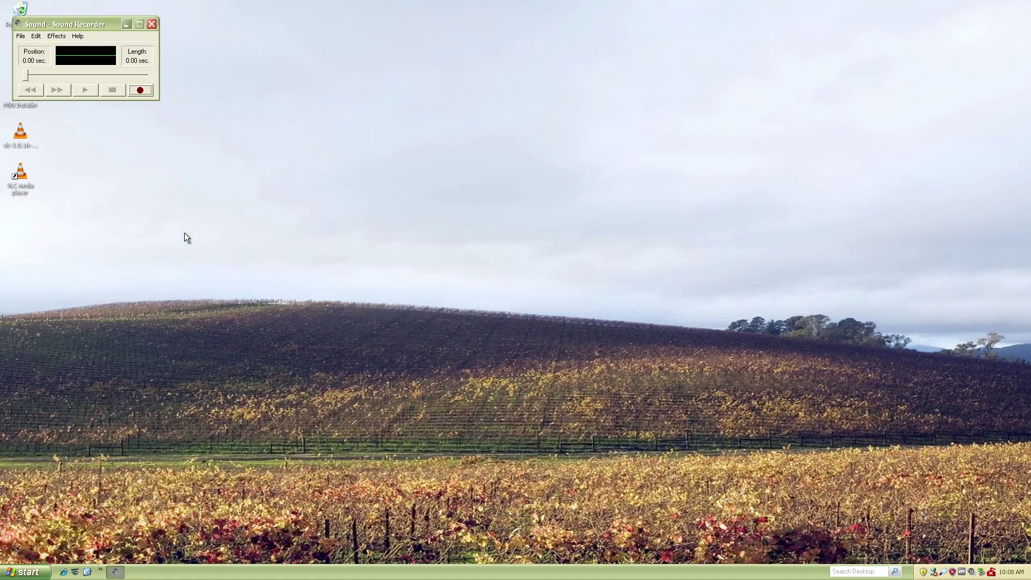
left_click(138, 91)
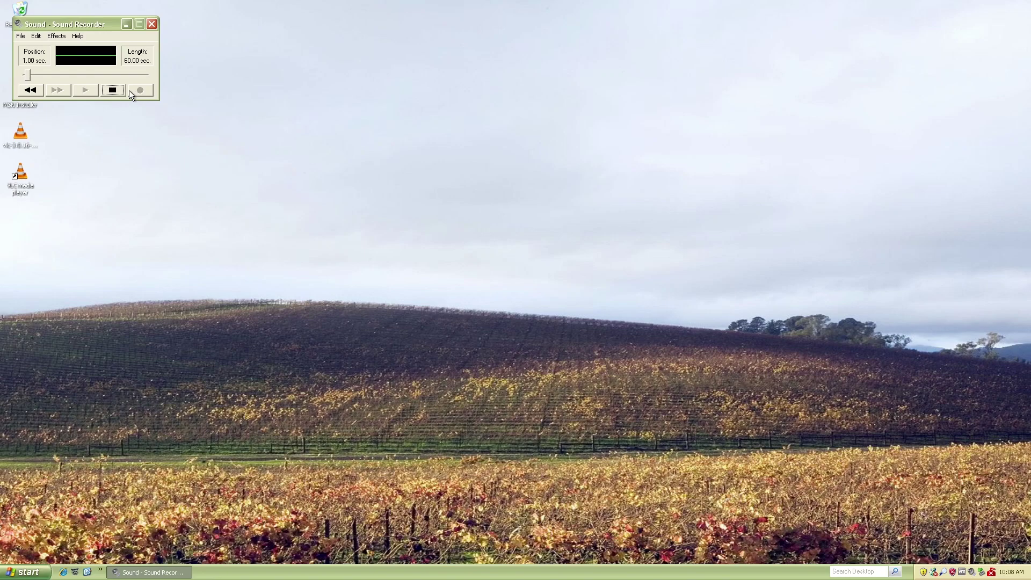
left_click(118, 90)
left_click(91, 90)
left_click(97, 89)
left_click(152, 25)
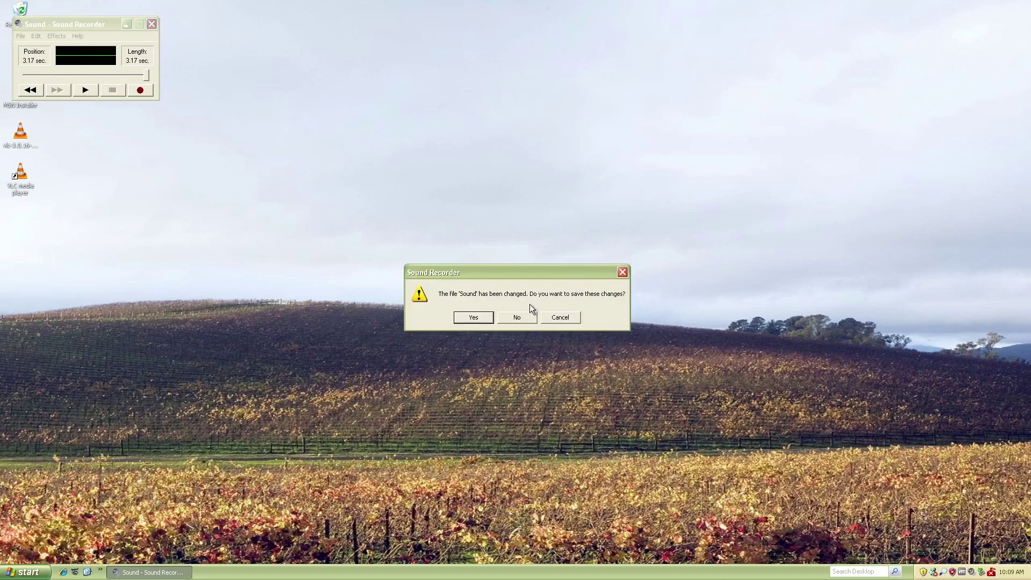
left_click(519, 316)
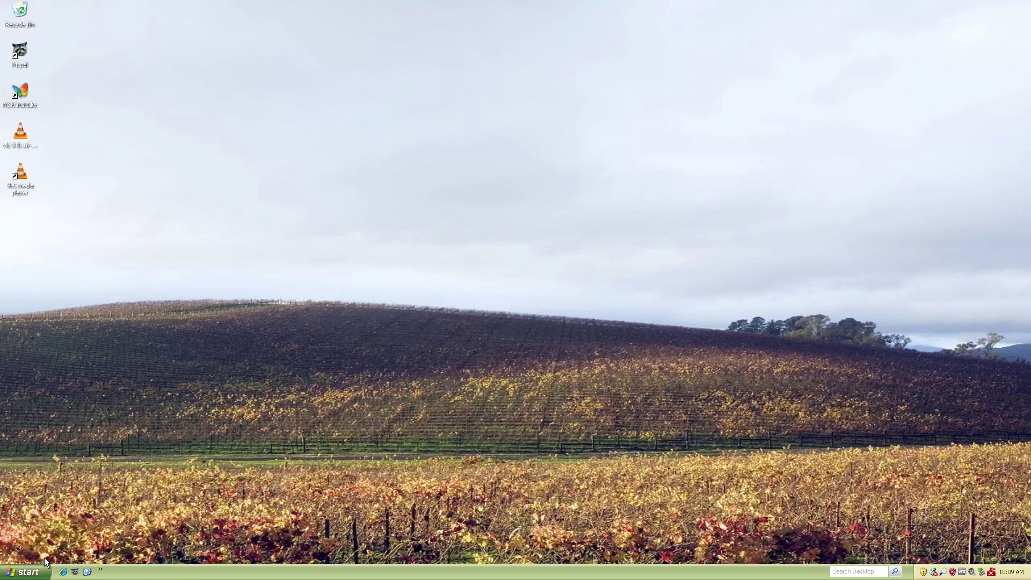
Step: Look through the installed programs, open the Mypal browser to view its DuckDuckGo start page, and close it
left_click(27, 571)
left_click(46, 531)
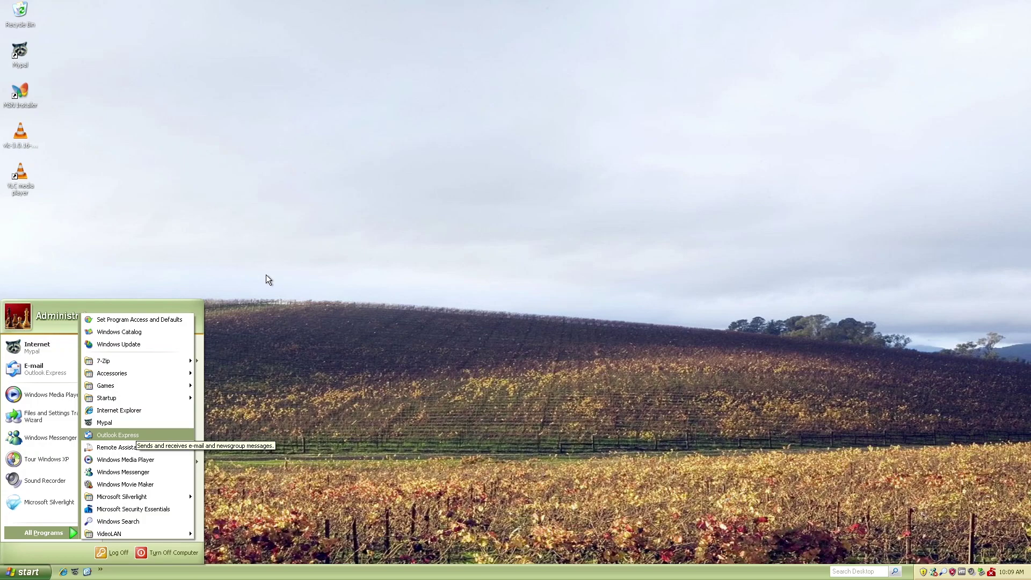
left_click(34, 343)
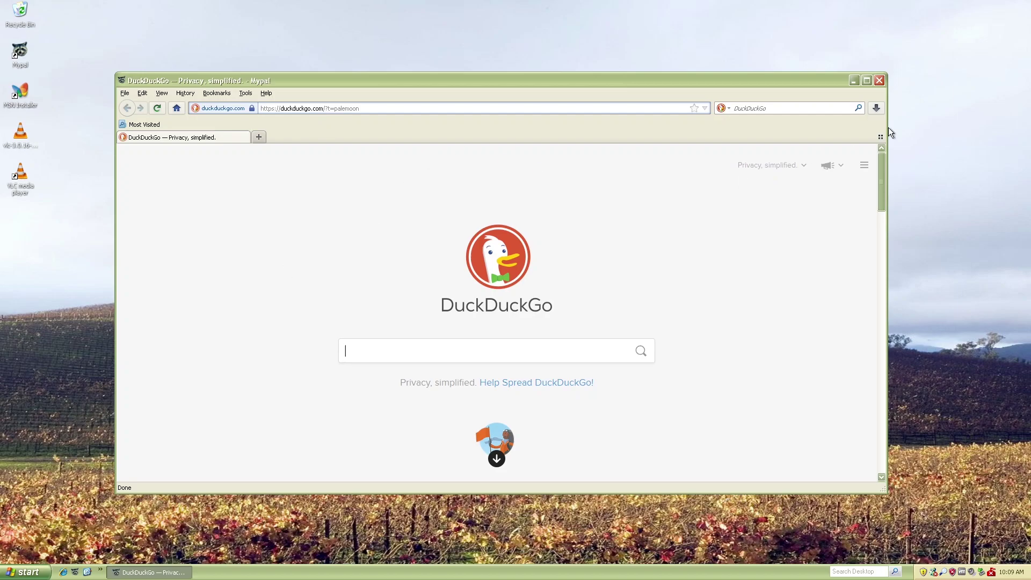
left_click(879, 80)
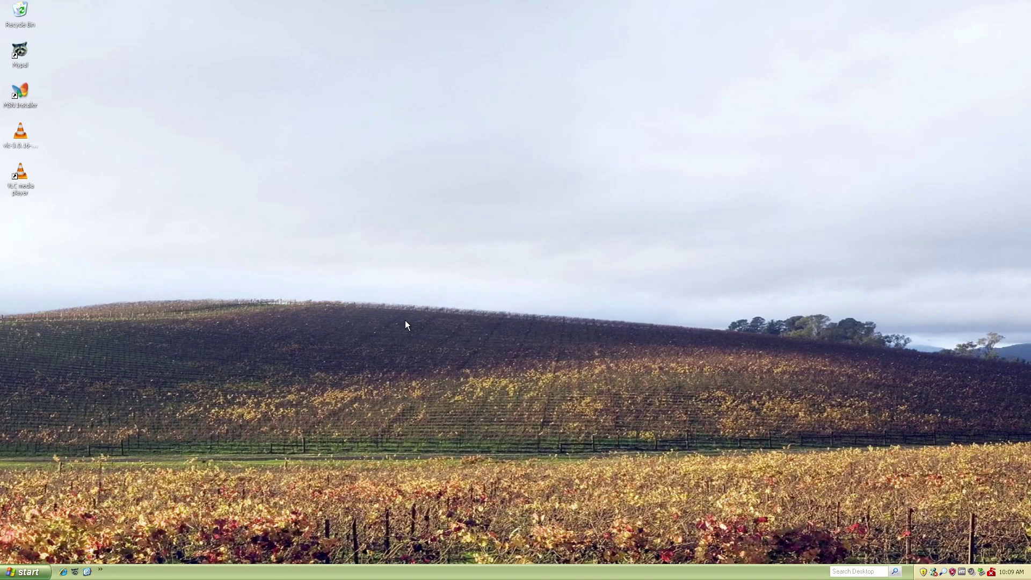
Step: Open My Computer and attach the Office XP installation disc to the virtual machine's DVD drive
left_click(28, 572)
left_click(142, 411)
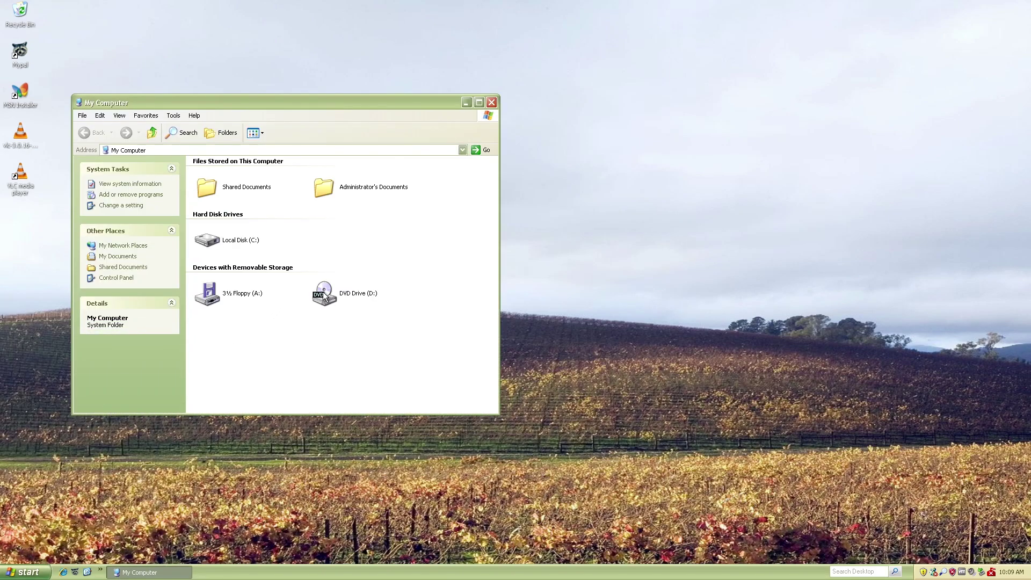
left_click(175, 7)
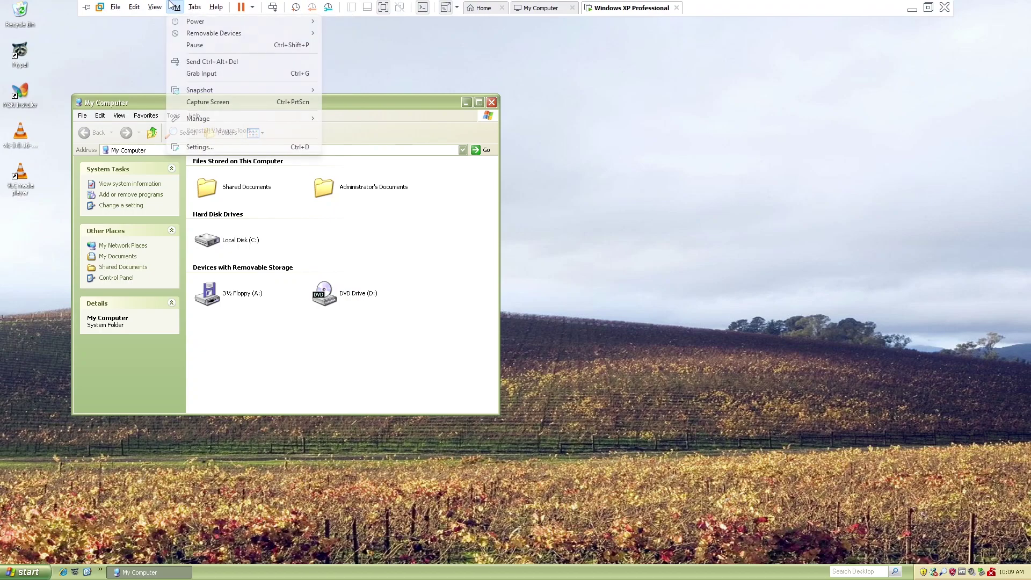
mouse_move(215, 33)
mouse_move(365, 33)
left_click(446, 34)
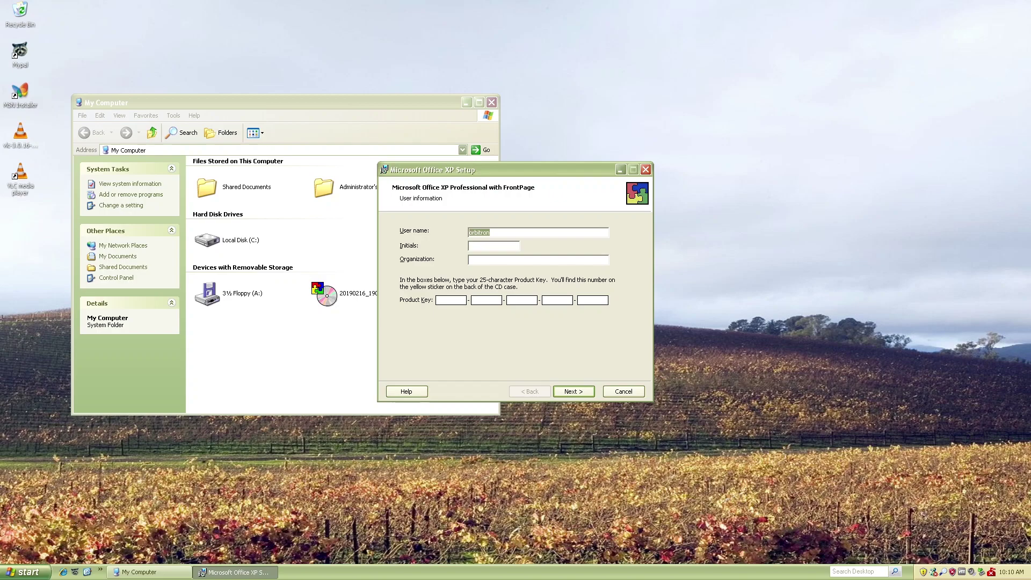
Step: Accept the licence terms, install Microsoft Office XP Professional with FrontPage with the default applications, and close My Computer
left_click(572, 391)
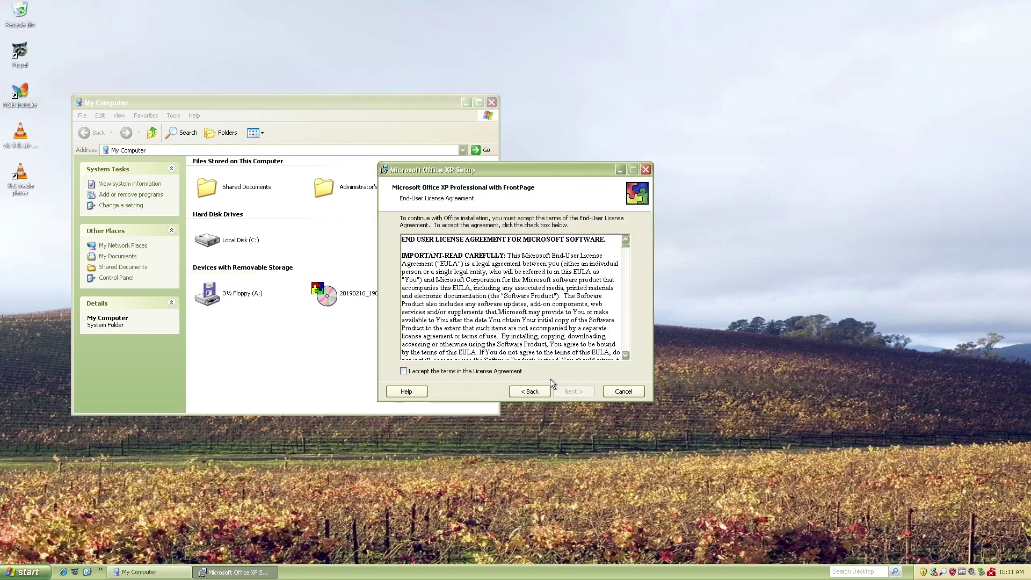
left_click(521, 373)
left_click(572, 391)
left_click(572, 391)
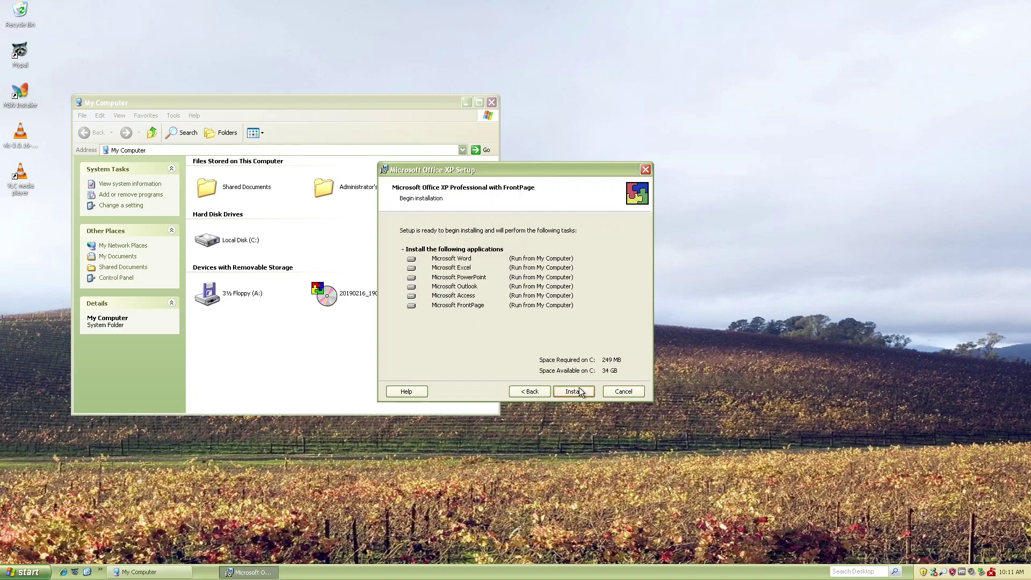
left_click(579, 389)
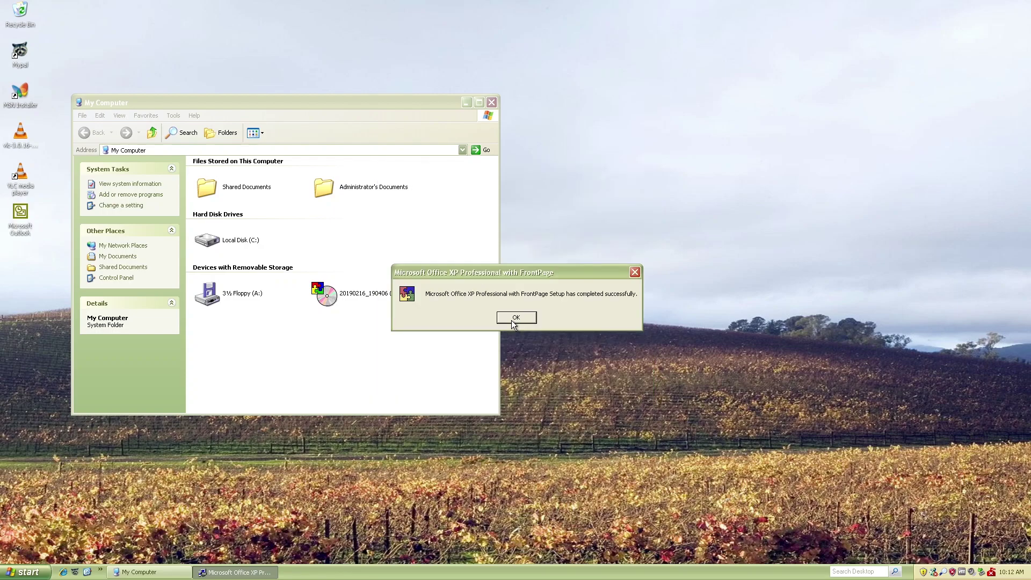
left_click(511, 317)
left_click(492, 102)
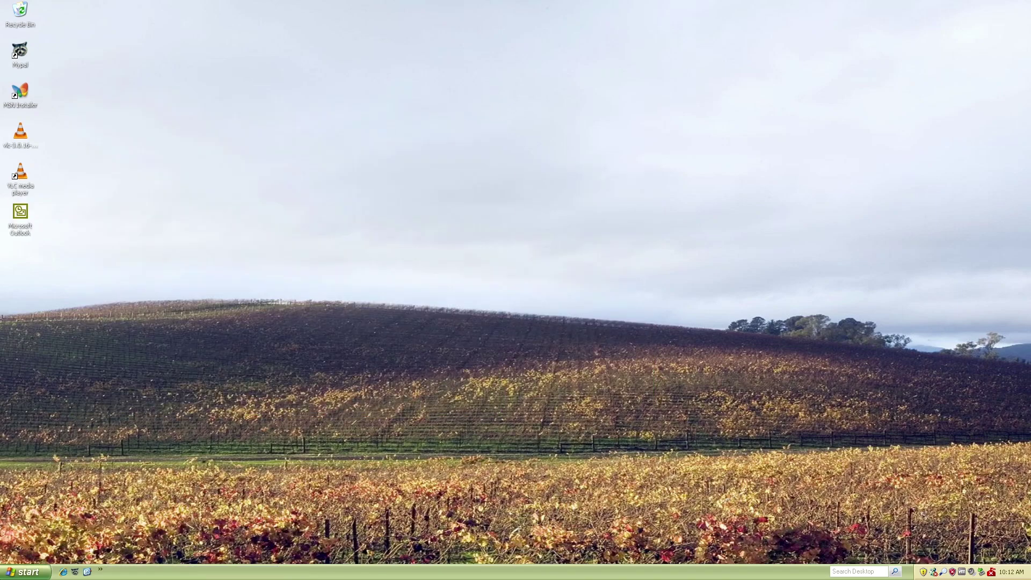
Step: Launch Microsoft Outlook and choose to upgrade from Outlook Express in the startup wizard
left_click(24, 571)
left_click(28, 375)
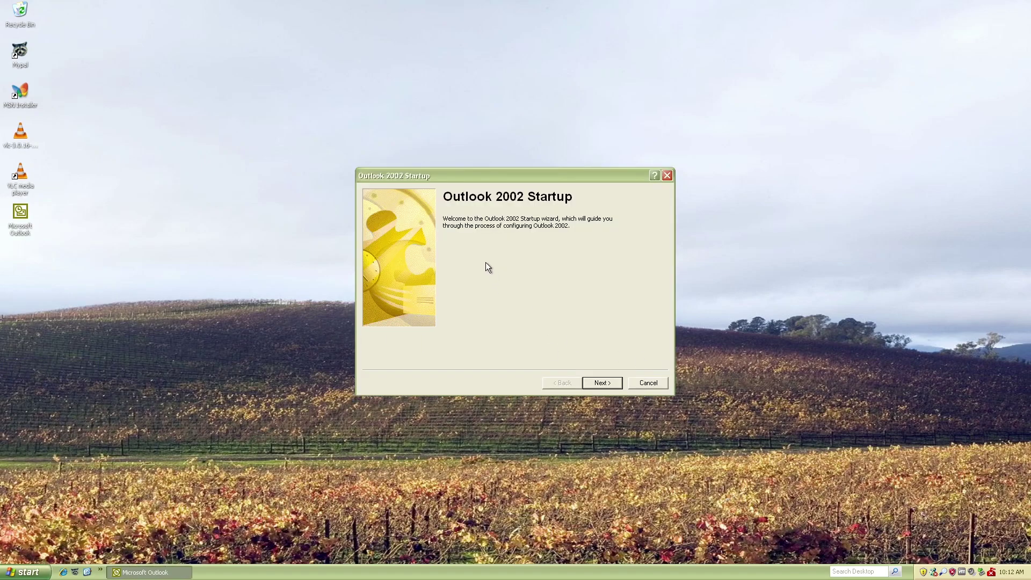
left_click(600, 384)
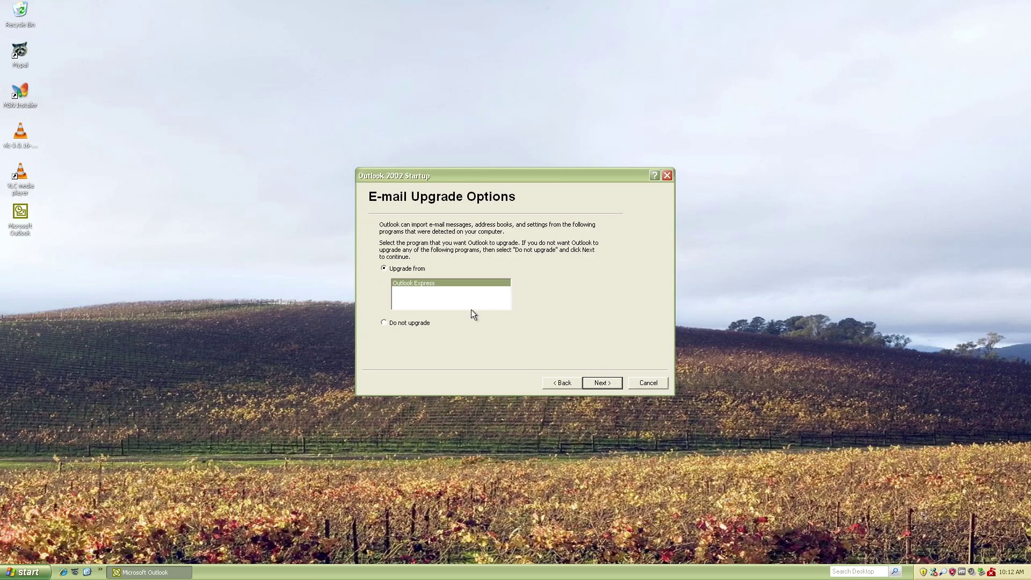
left_click(601, 383)
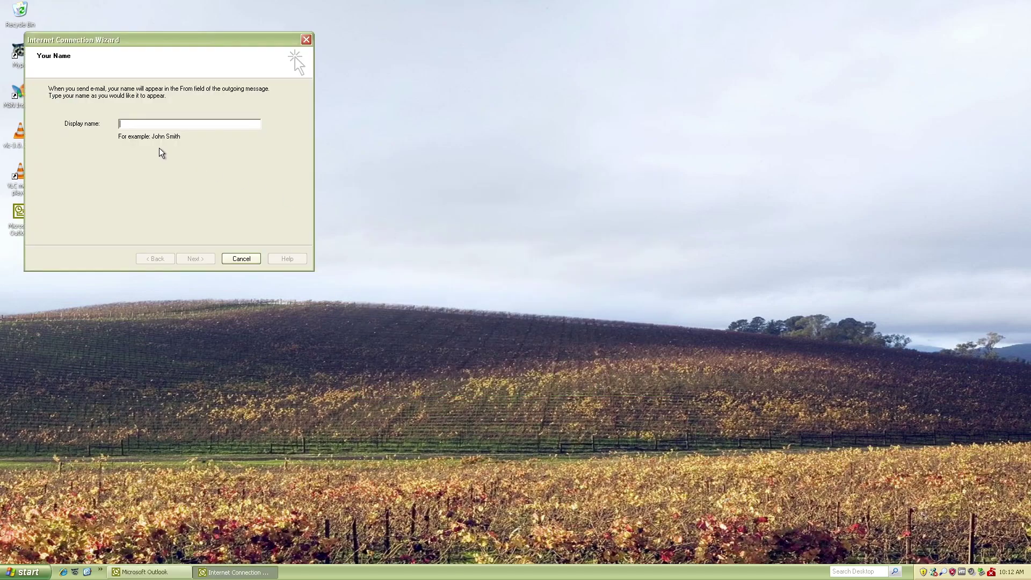
Step: Enter the display name and e-mail address in the Internet Connection Wizard, cancel it, and import the Outlook Express messages and addresses
type("orbitro")
key("Return")
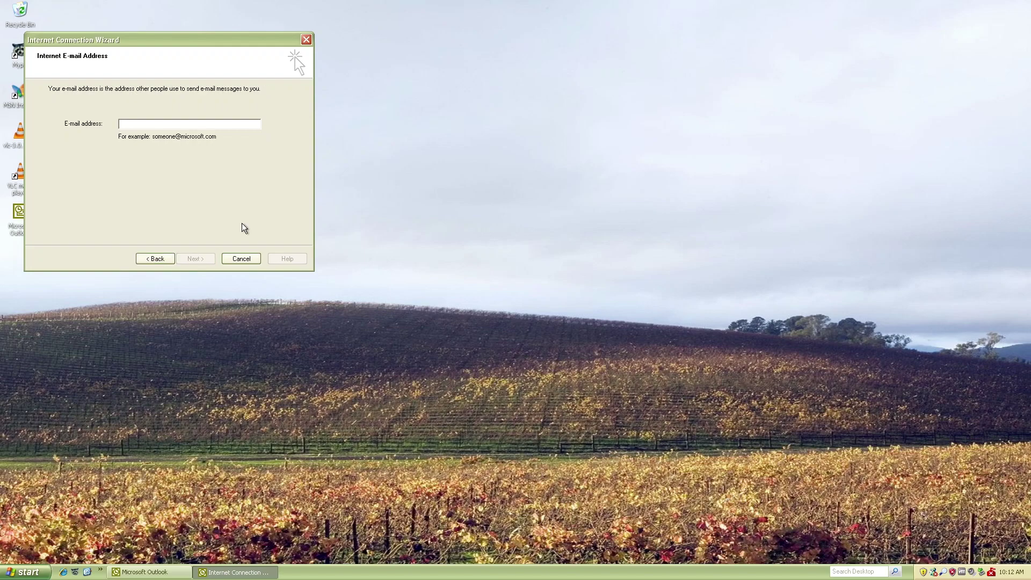
key("Return")
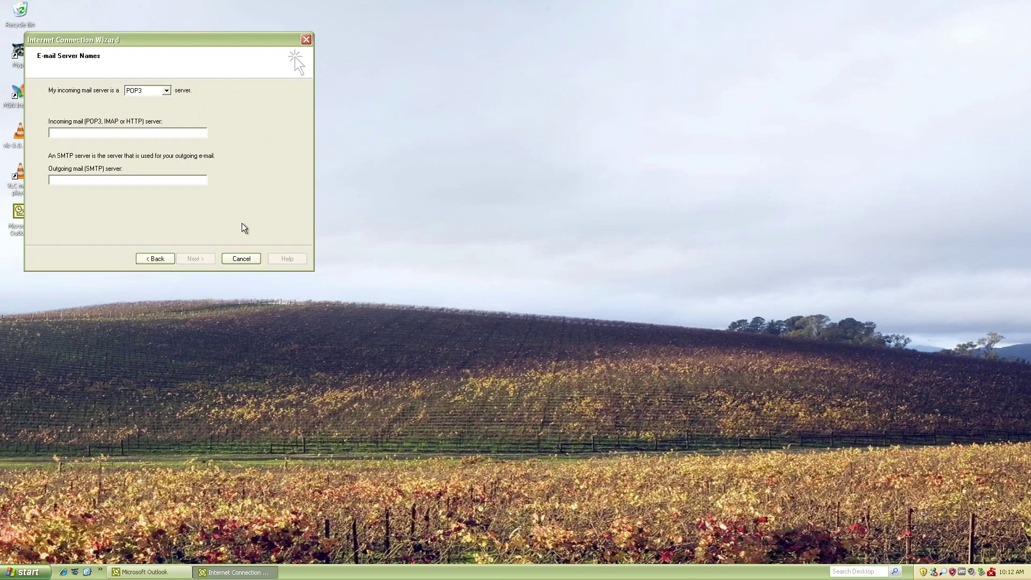
left_click(232, 259)
left_click(500, 324)
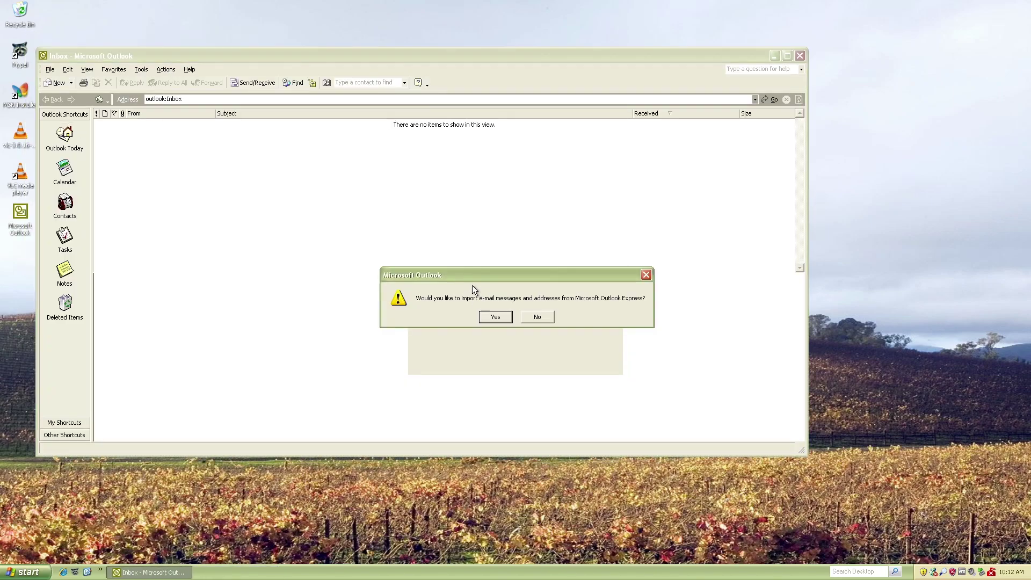
left_click(507, 318)
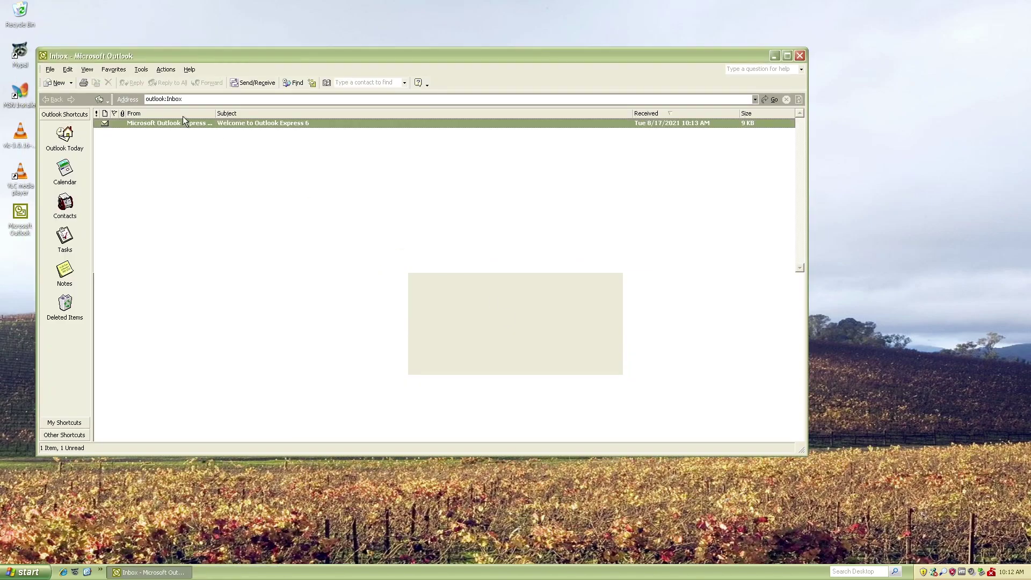
Step: Try to activate Office XP over the Internet and leave the Activation Wizard
left_click(578, 128)
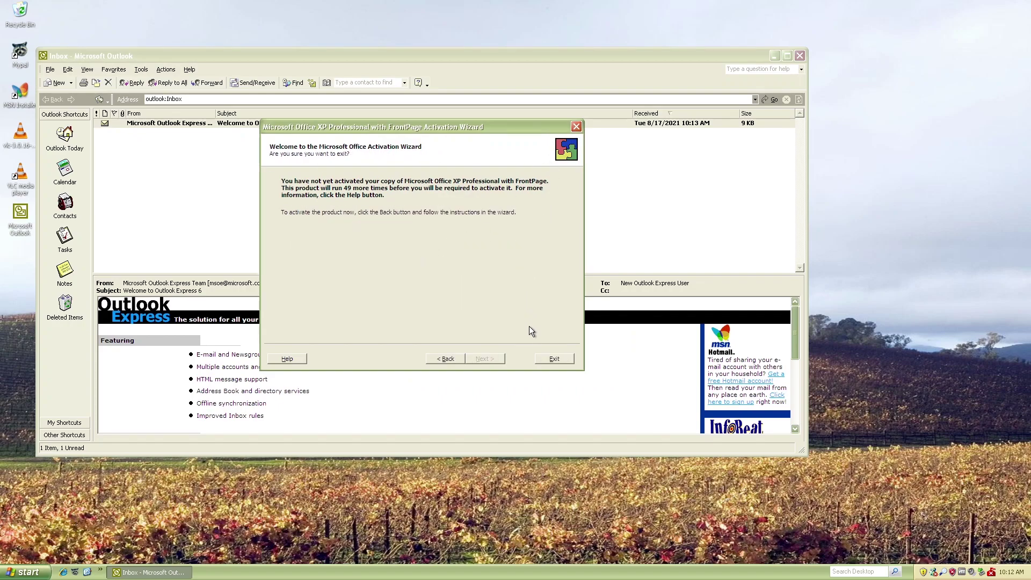
left_click(454, 359)
left_click(487, 359)
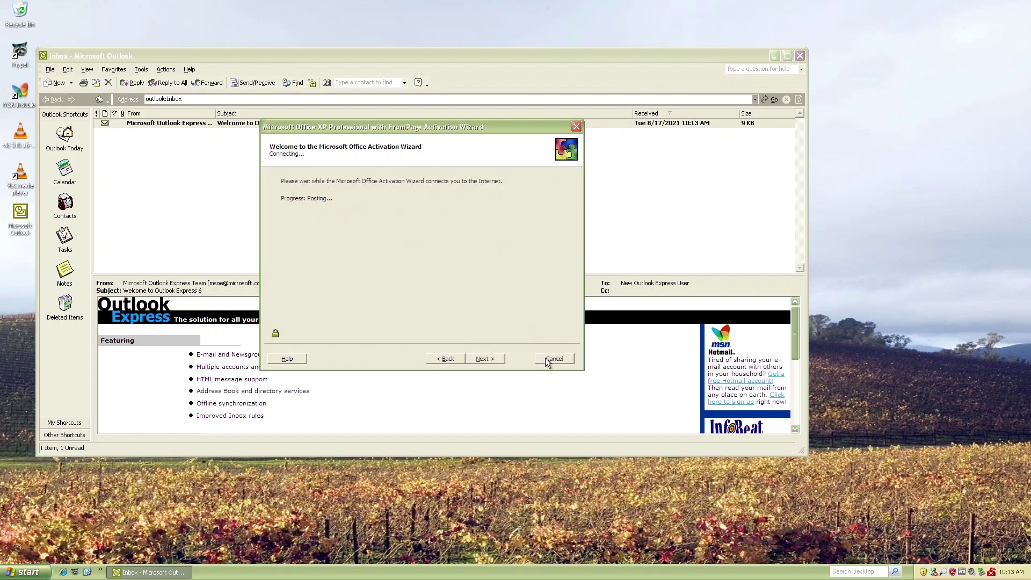
left_click(547, 361)
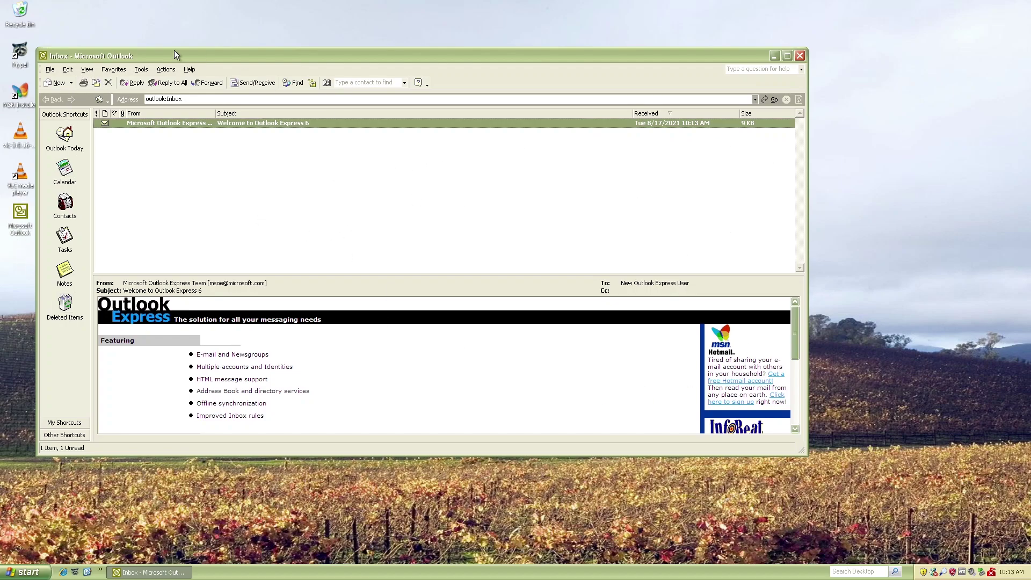
Step: Show the Office Assistant in Outlook, place it on the desktop below the inbox window, and animate it
left_click(189, 70)
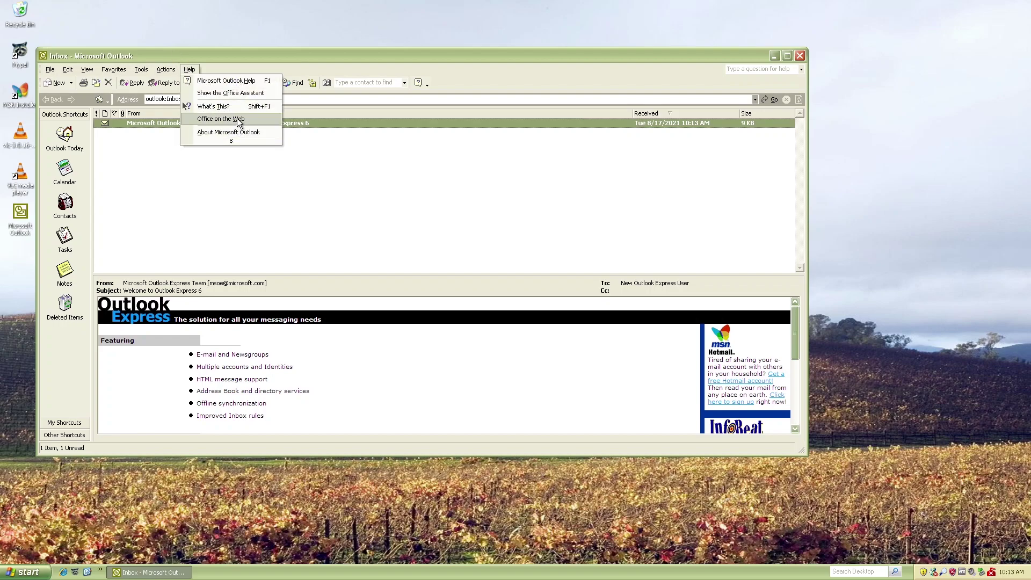
left_click(230, 94)
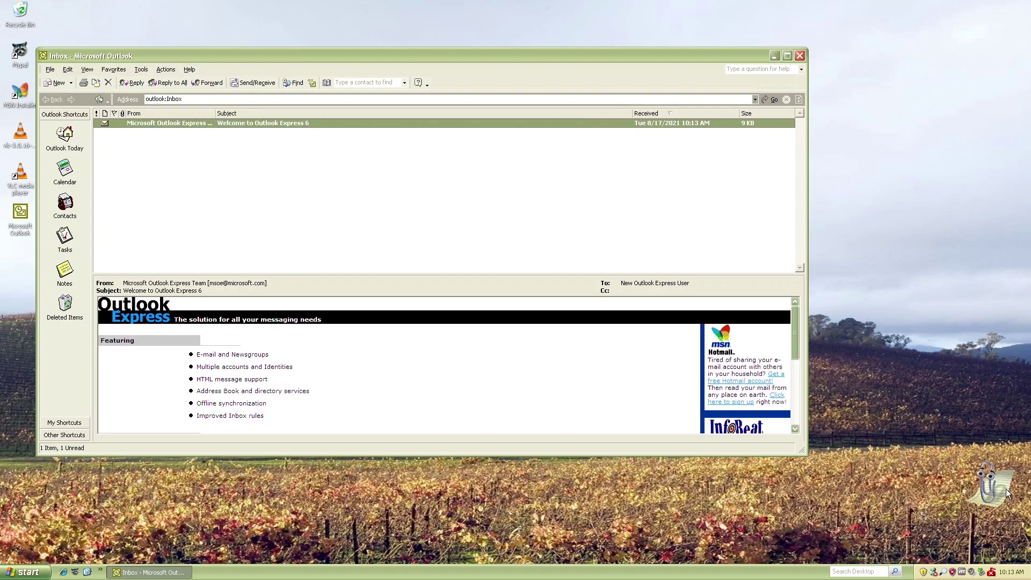
left_click_drag(1008, 494, 842, 502)
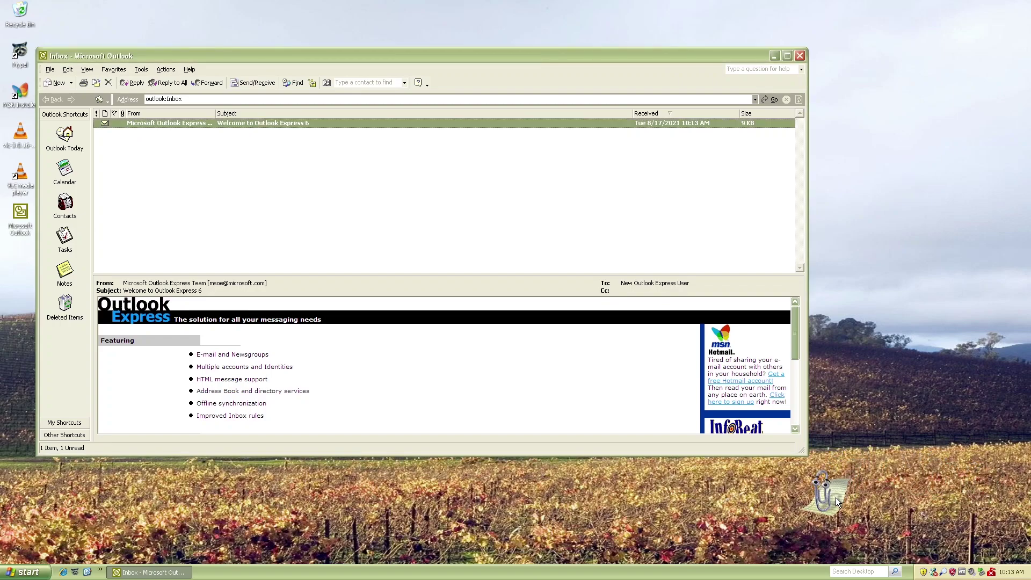
right_click(837, 503)
left_click(853, 531)
right_click(830, 505)
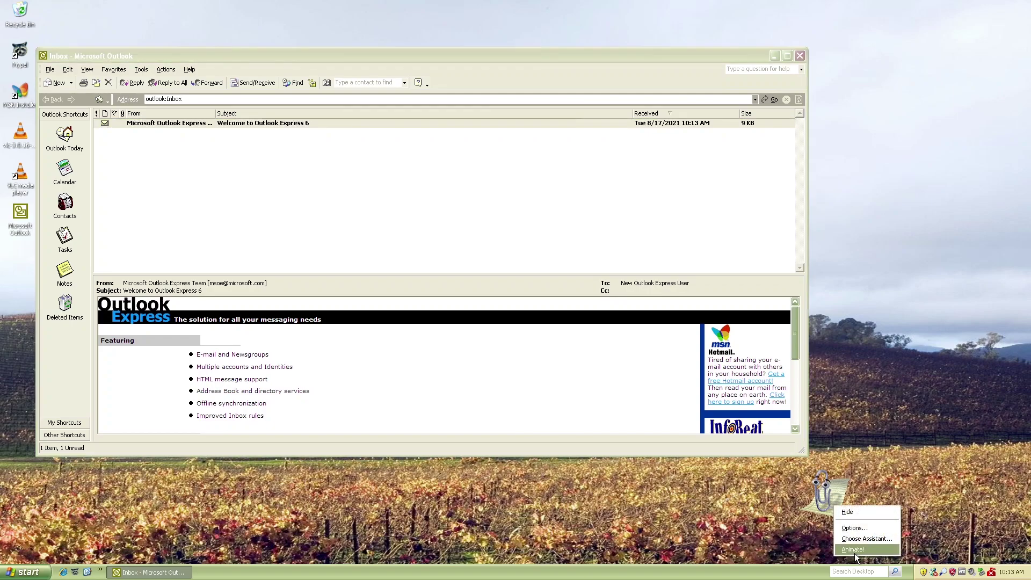
left_click(856, 553)
Step: Move the Office Assistant over the message preview, animate it two more times, and close Outlook
left_click_drag(822, 504, 539, 374)
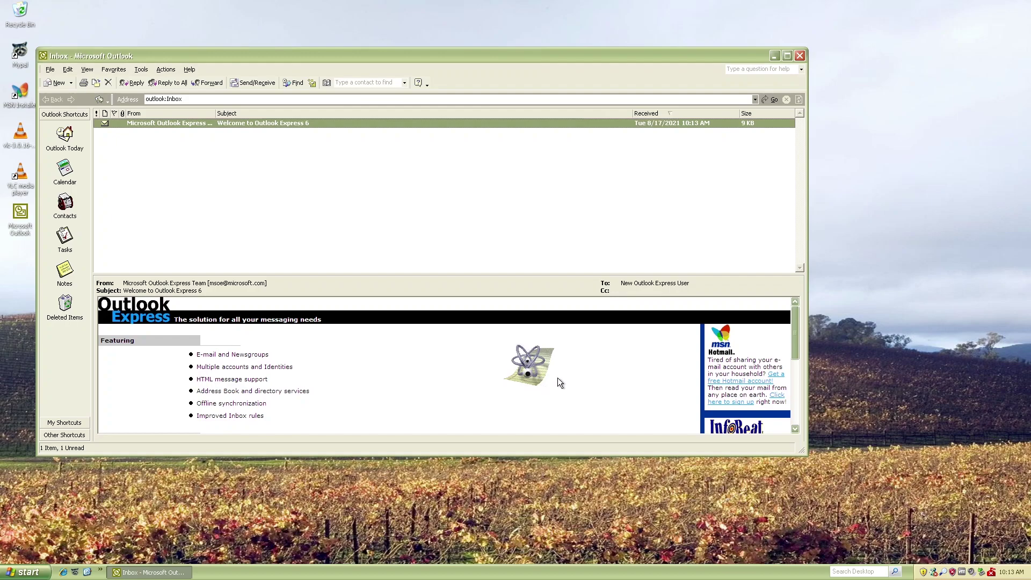
right_click(535, 357)
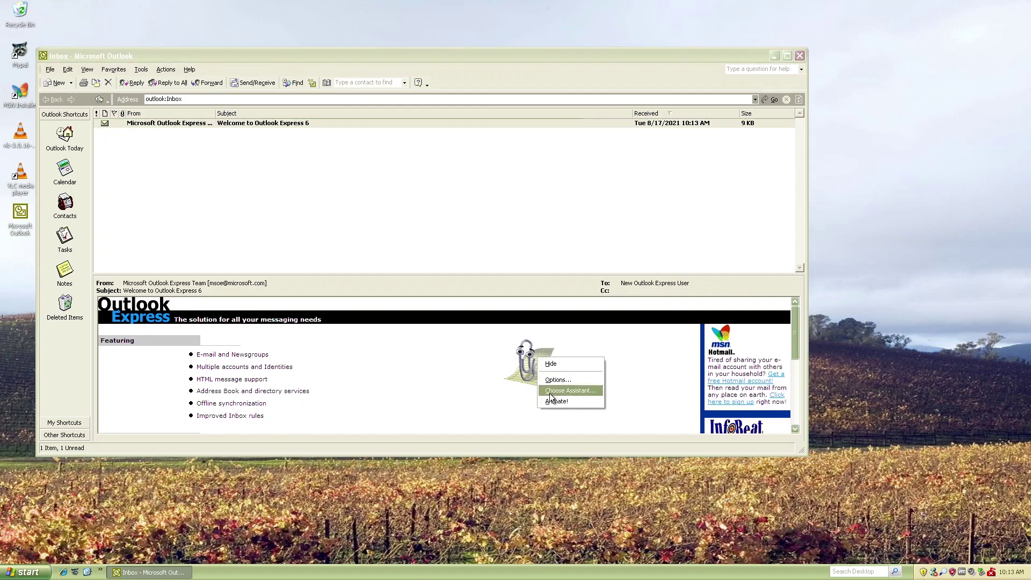
left_click(551, 401)
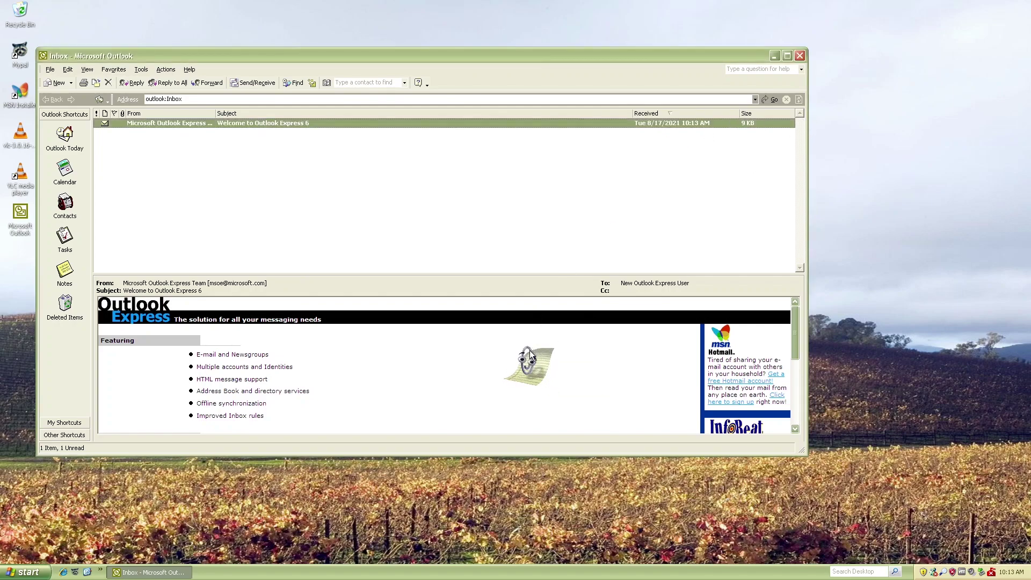
right_click(534, 361)
left_click(559, 415)
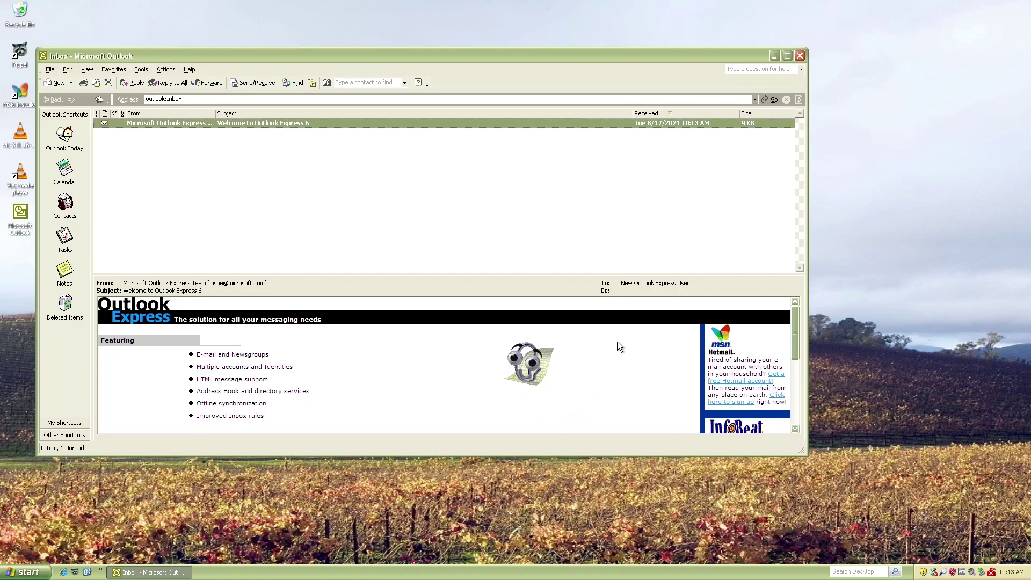
left_click(800, 55)
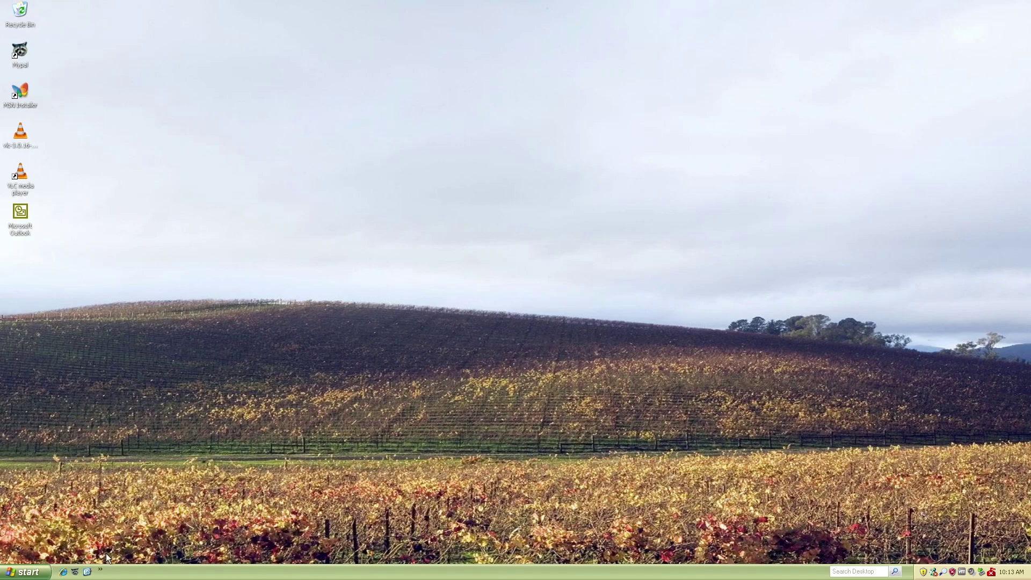
Step: Start Microsoft Word and exit the Office Activation Wizard without activating
left_click(27, 571)
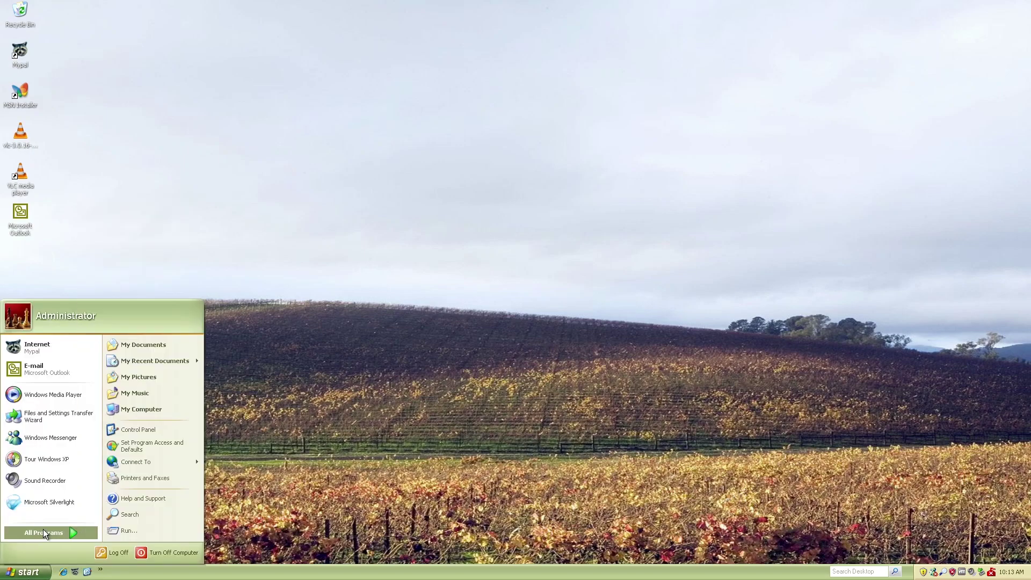
left_click(70, 520)
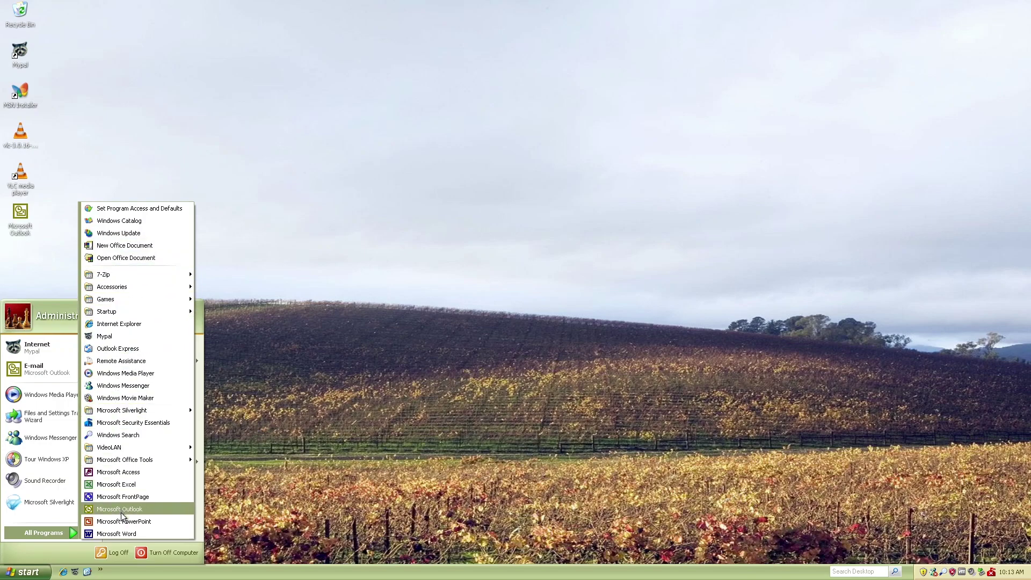
left_click(121, 533)
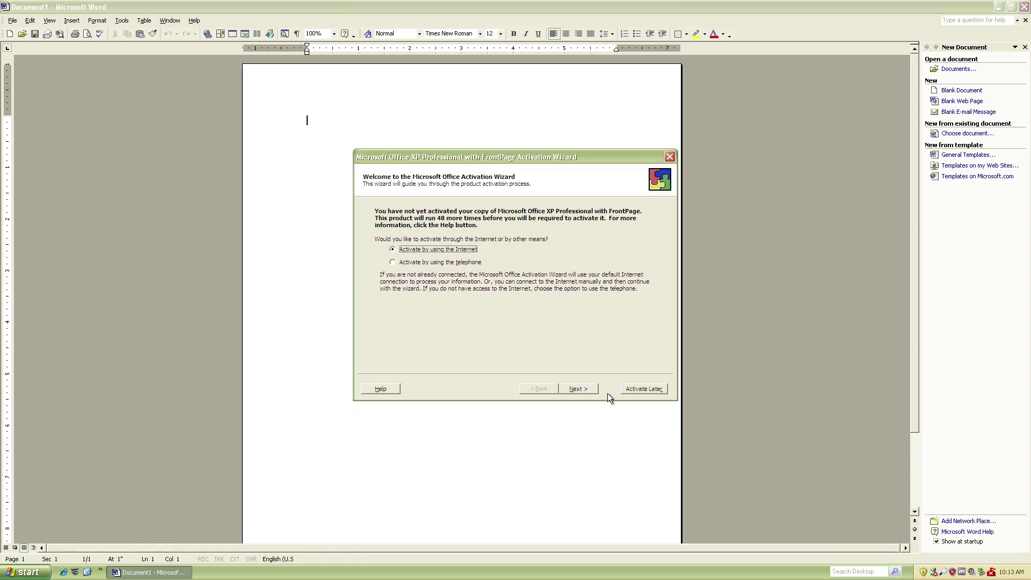
left_click(625, 388)
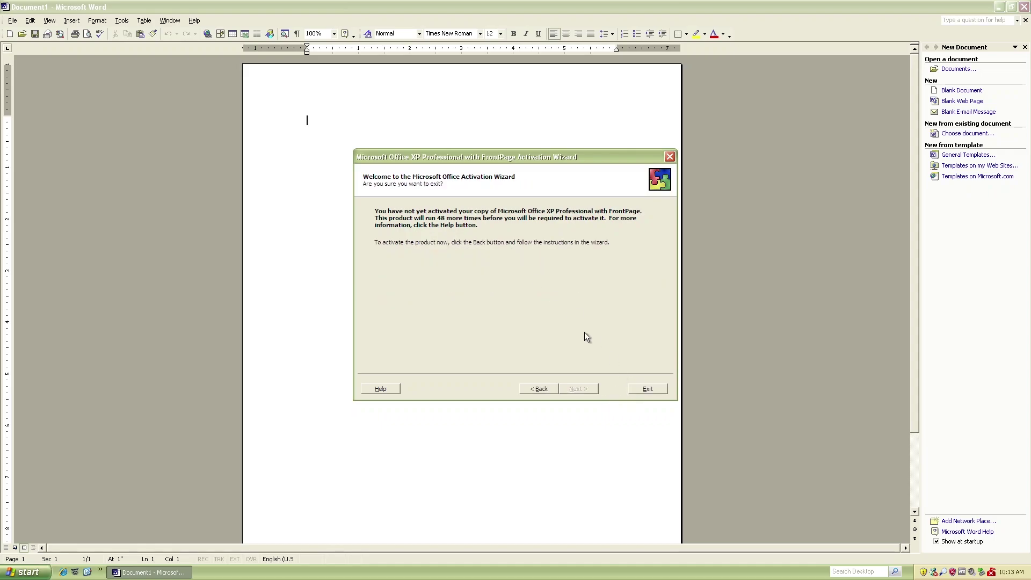
left_click(647, 391)
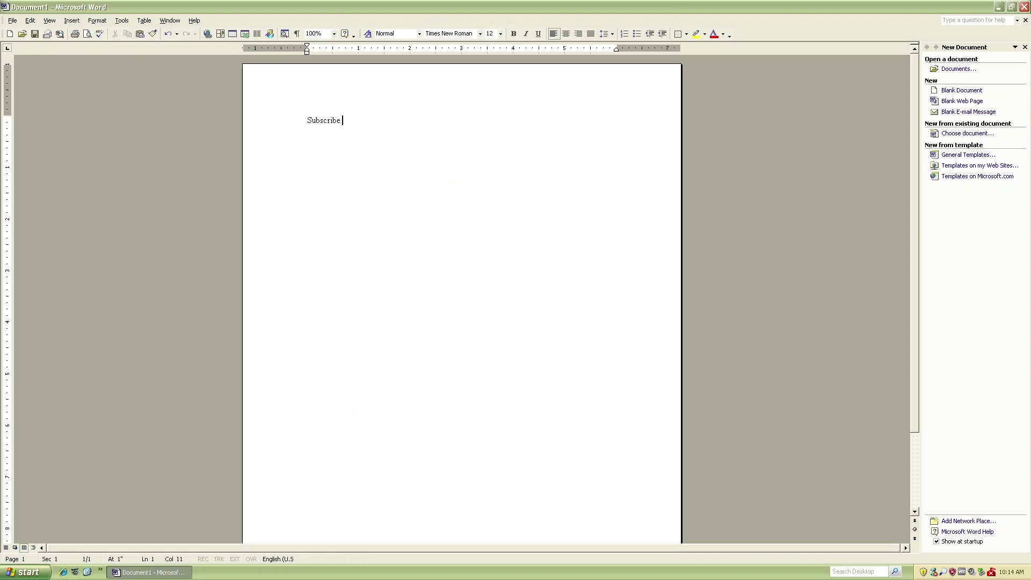
Step: Write "Subscribe to Orbitron for a cookie, $4.99 at checkout, they're located at isle 3" in the blank document
type("bitron for a cookie")
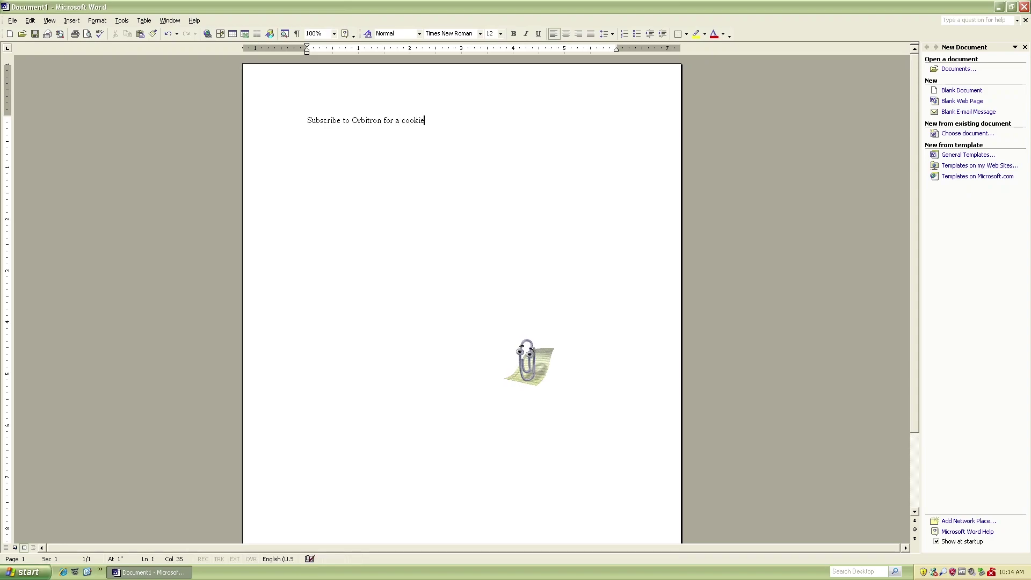
type(", $4.")
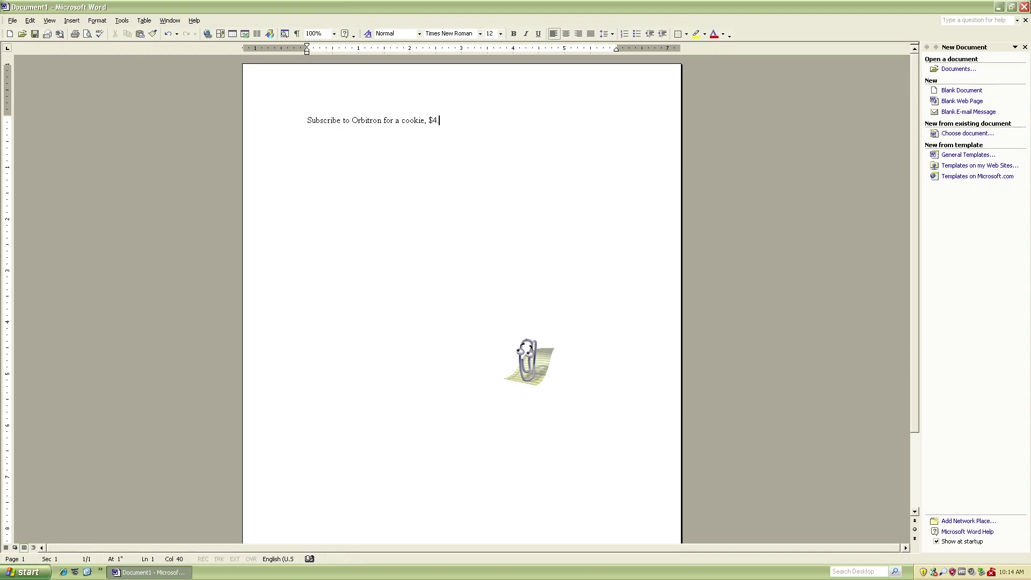
type("99 at checkout,")
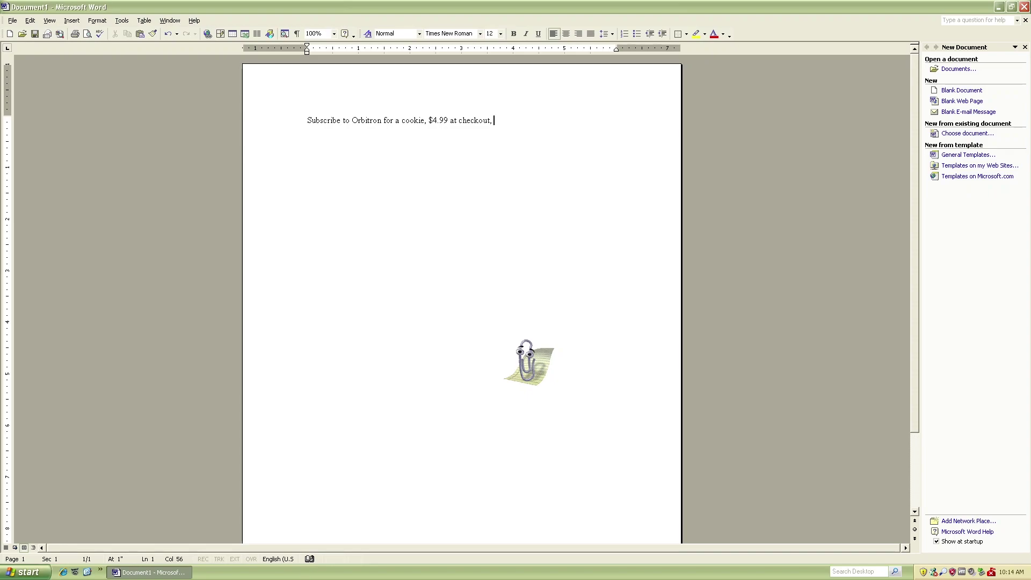
type("they're located at isle 3")
Step: Move the Office Assistant up the page and browse its character gallery forward through to Rocky
left_click_drag(531, 379, 511, 304)
right_click(513, 299)
left_click(526, 334)
left_click(463, 332)
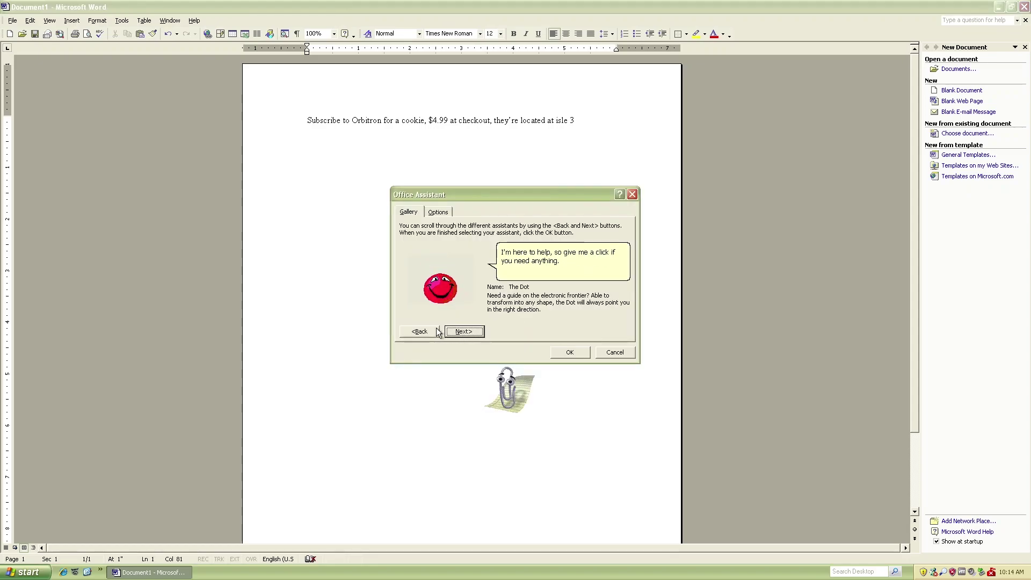
left_click(458, 333)
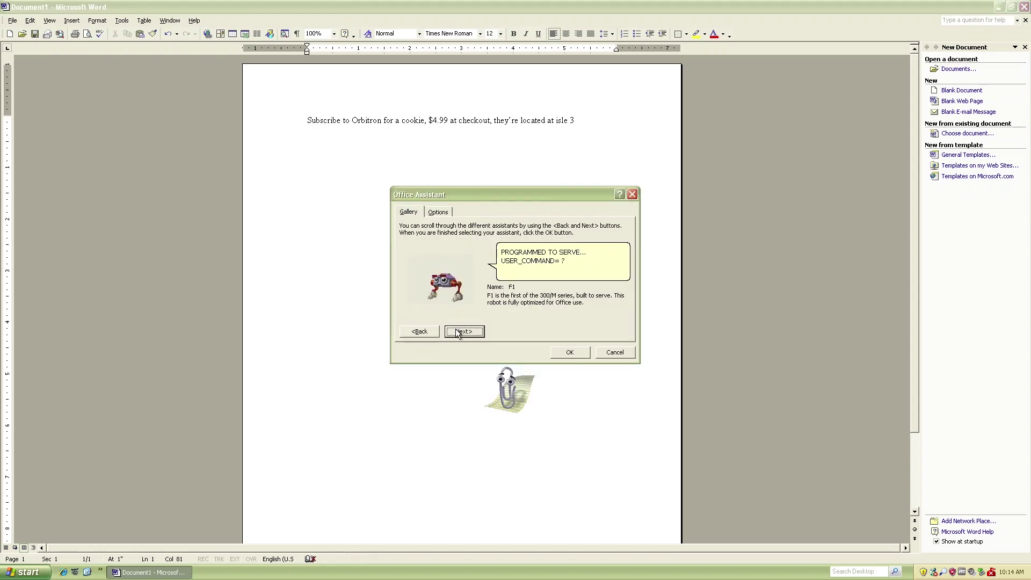
left_click(458, 332)
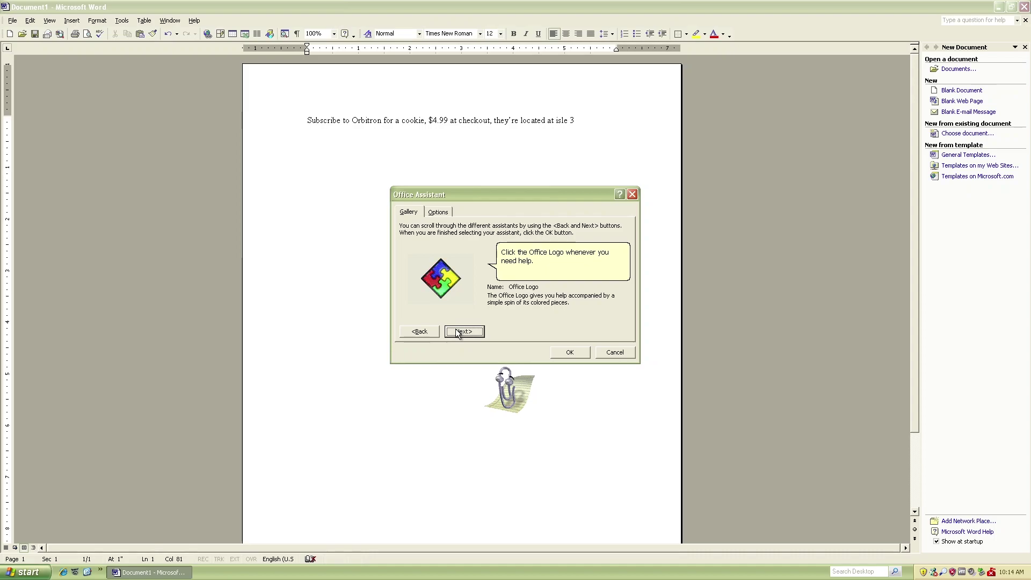
left_click(458, 332)
left_click(457, 332)
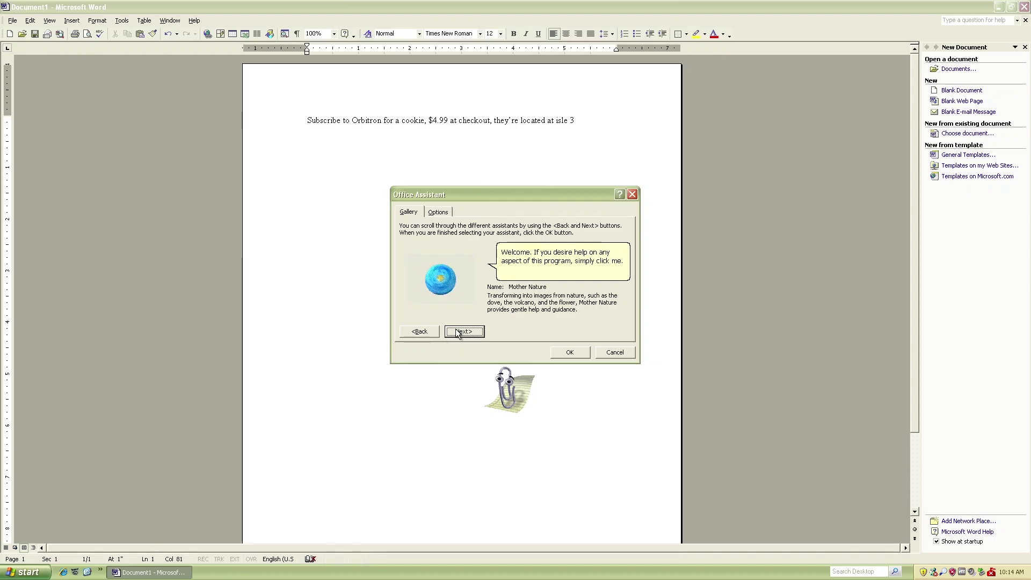
left_click(458, 332)
left_click(458, 333)
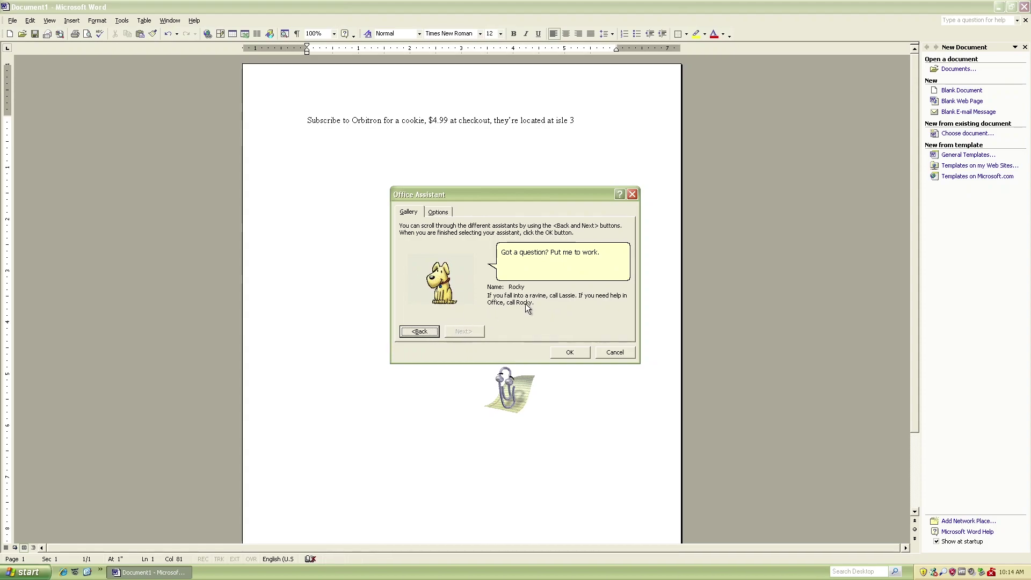
Step: Return through the gallery to the Office Logo character, choose it as the assistant, and accept installing it
left_click(433, 334)
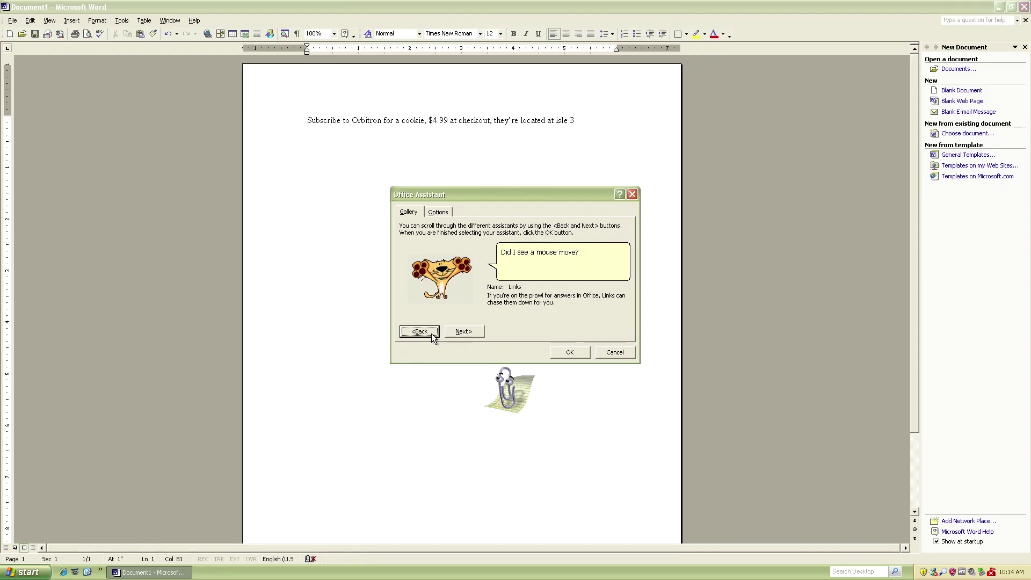
left_click(433, 334)
left_click(433, 334)
left_click(433, 334)
left_click(433, 334)
left_click(433, 335)
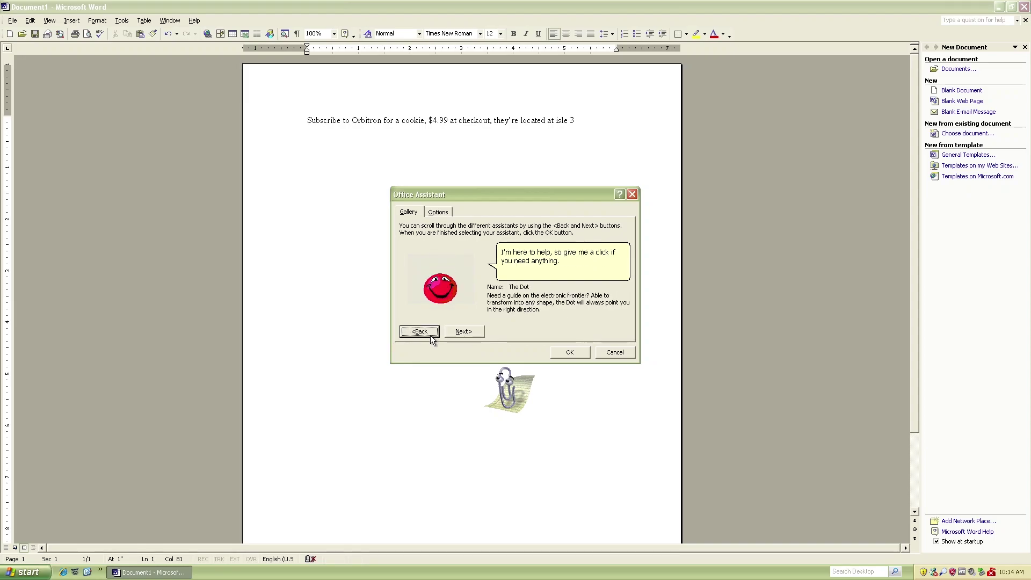
left_click(426, 333)
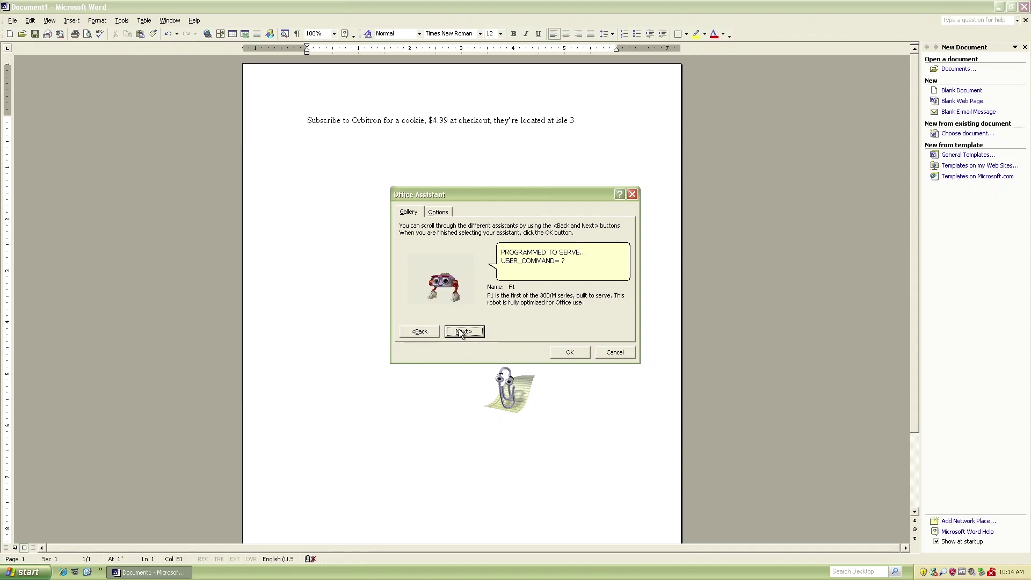
left_click(428, 332)
left_click(430, 330)
left_click(429, 330)
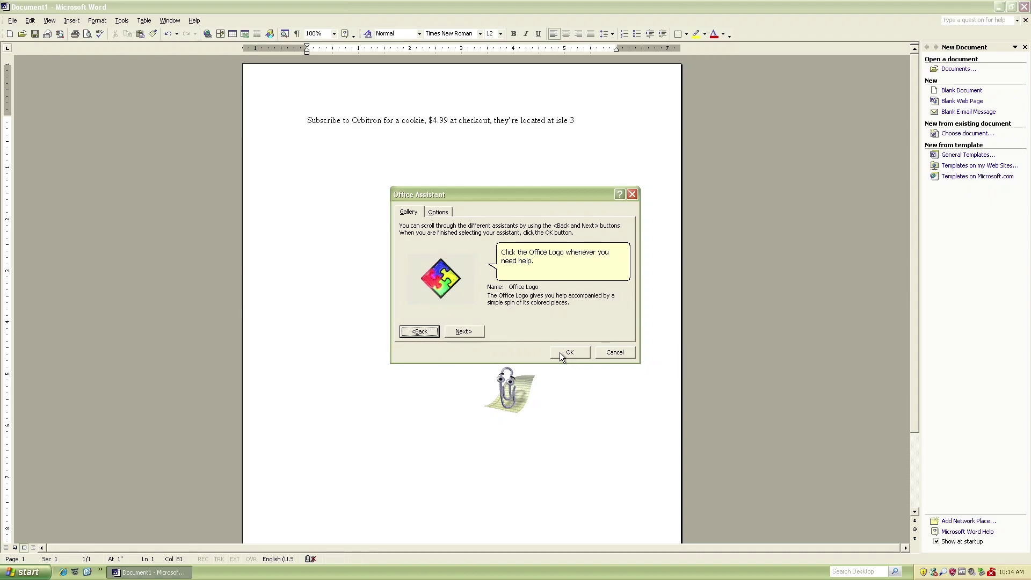
left_click(569, 352)
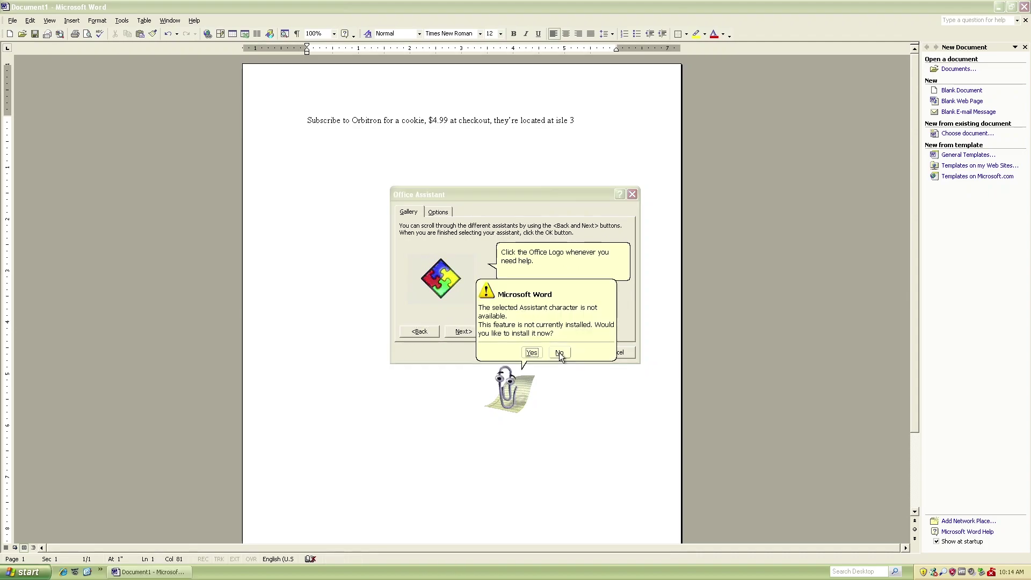
left_click(531, 353)
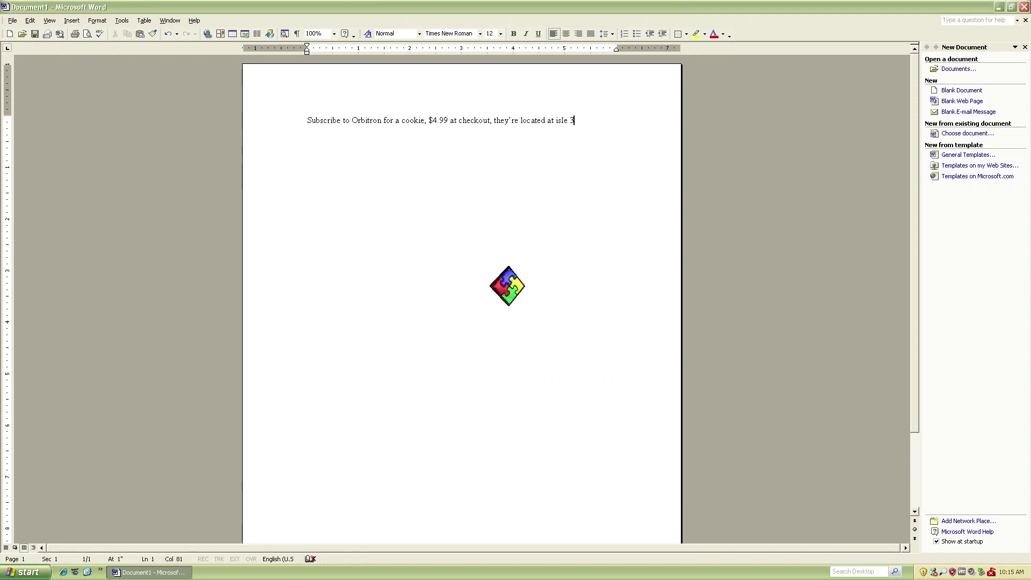
Step: Move the Office Logo assistant toward the page's right edge and animate it several times
left_click_drag(517, 295, 617, 336)
right_click(620, 336)
left_click(639, 380)
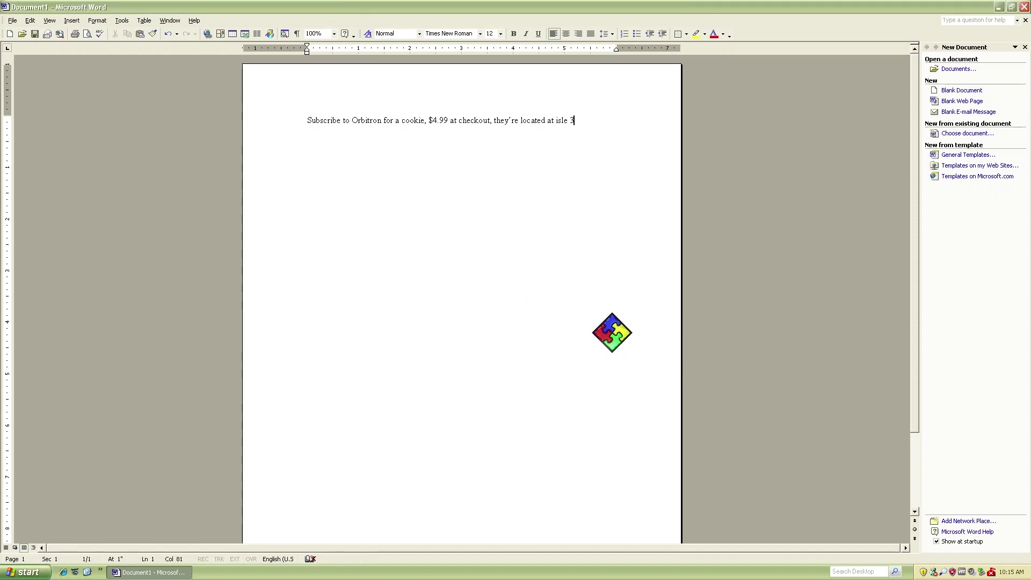
right_click(622, 345)
left_click(647, 386)
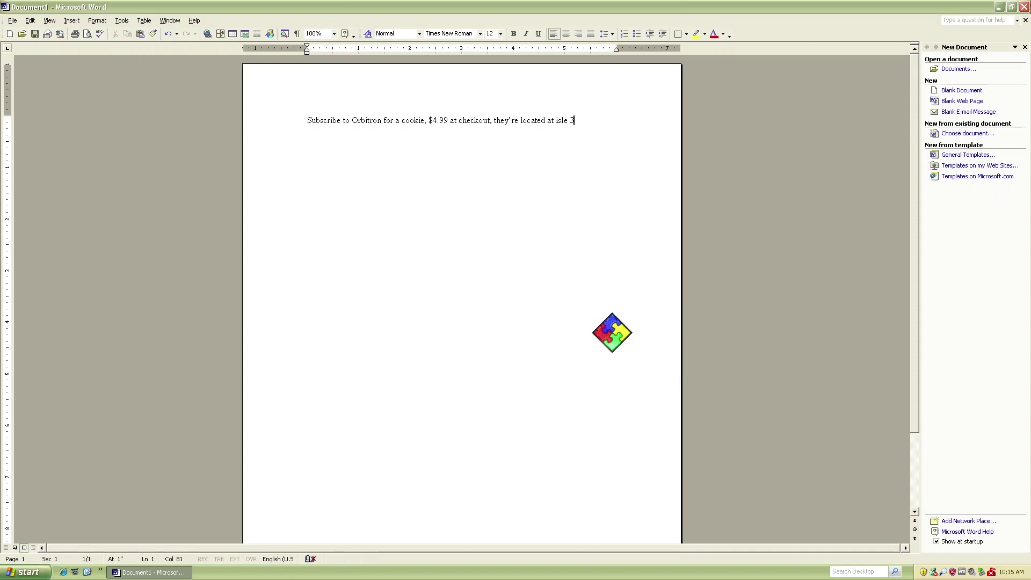
right_click(618, 339)
left_click(644, 381)
right_click(629, 340)
right_click(617, 334)
left_click(642, 379)
right_click(613, 348)
left_click(644, 380)
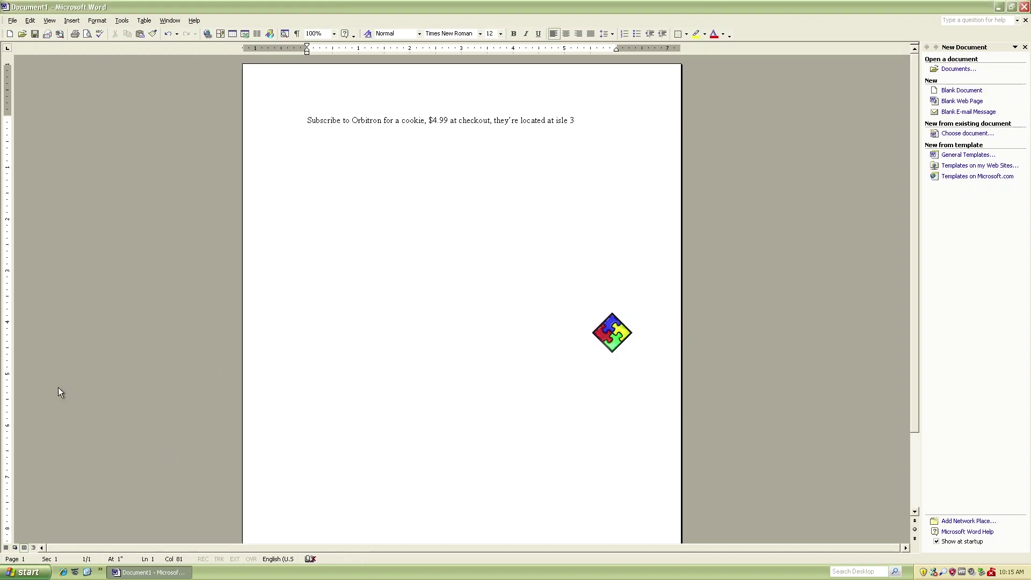
Step: Close the Word document without saving the changes and exit Word
left_click(1026, 21)
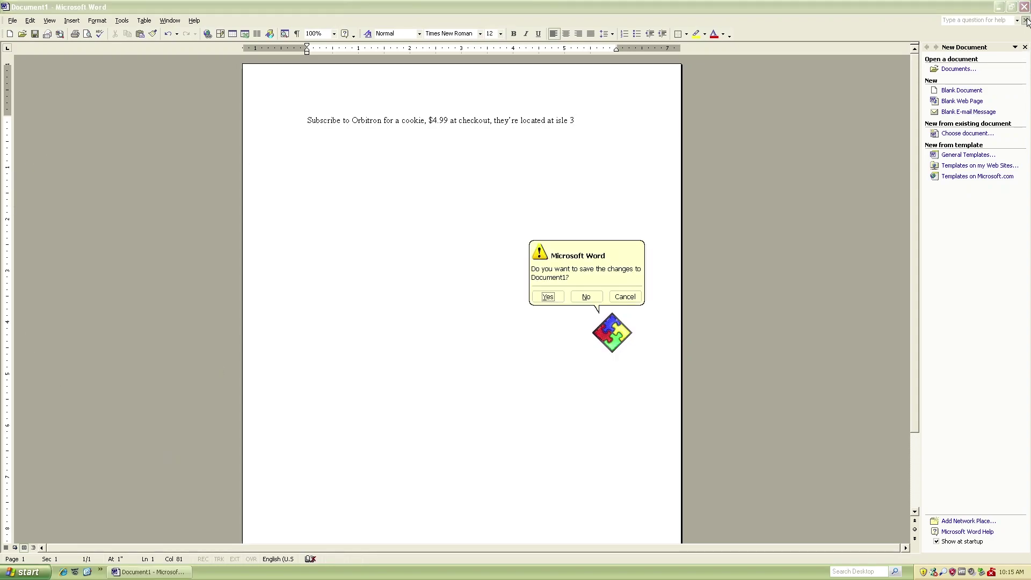
left_click(586, 325)
left_click(1023, 5)
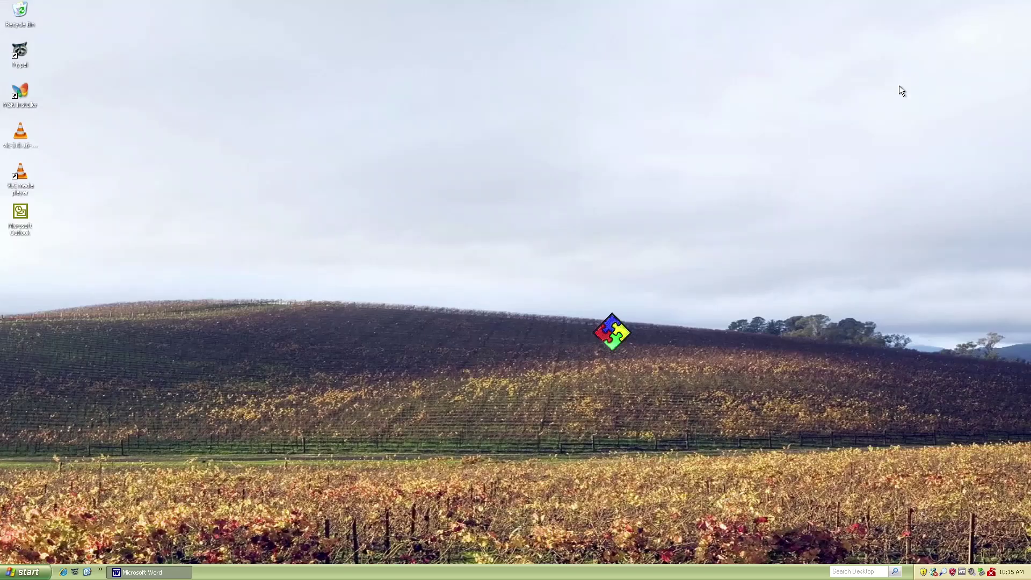
Step: Start Microsoft Excel and exit the Office Activation Wizard without activating
left_click(26, 572)
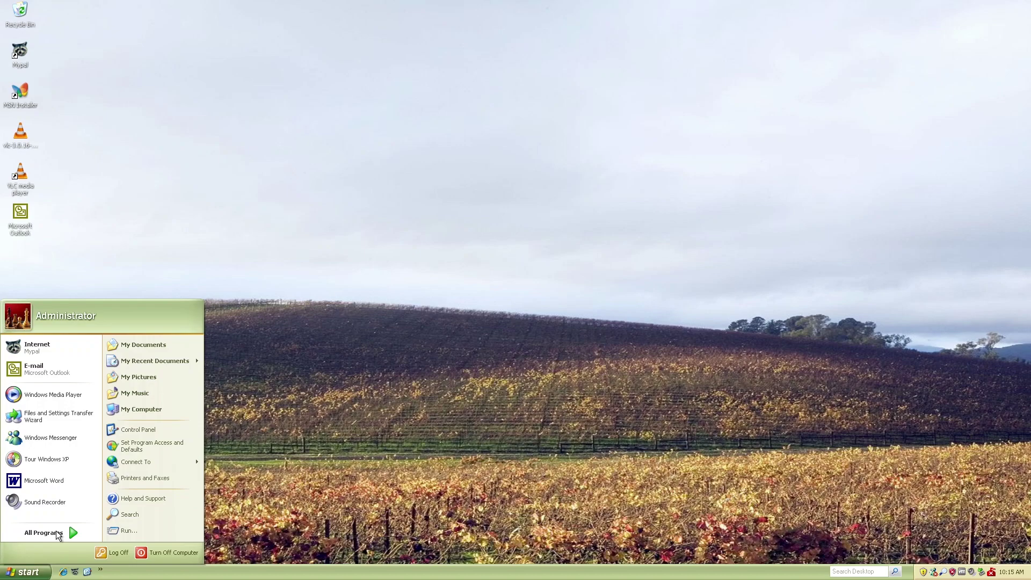
left_click(64, 532)
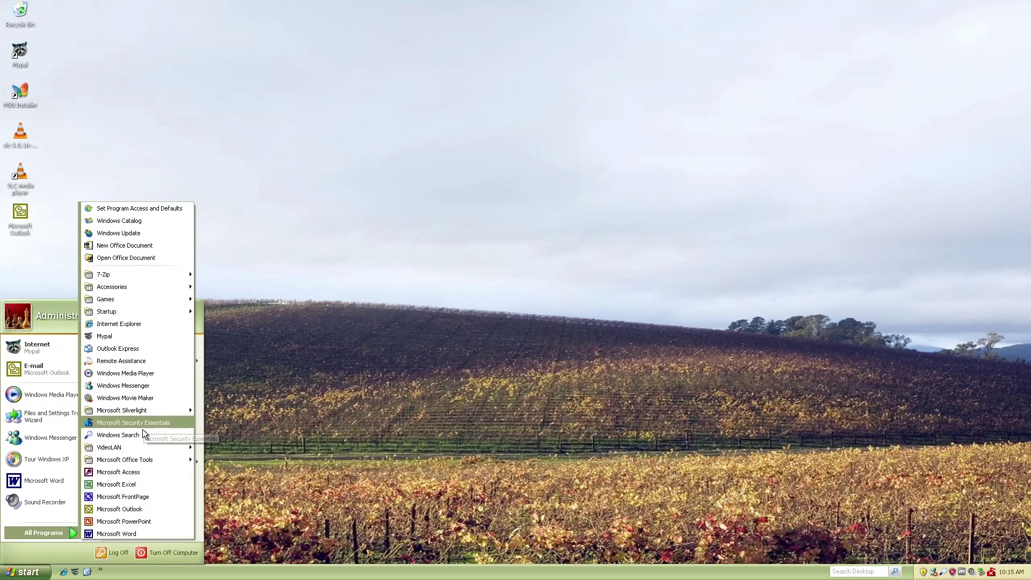
left_click(120, 485)
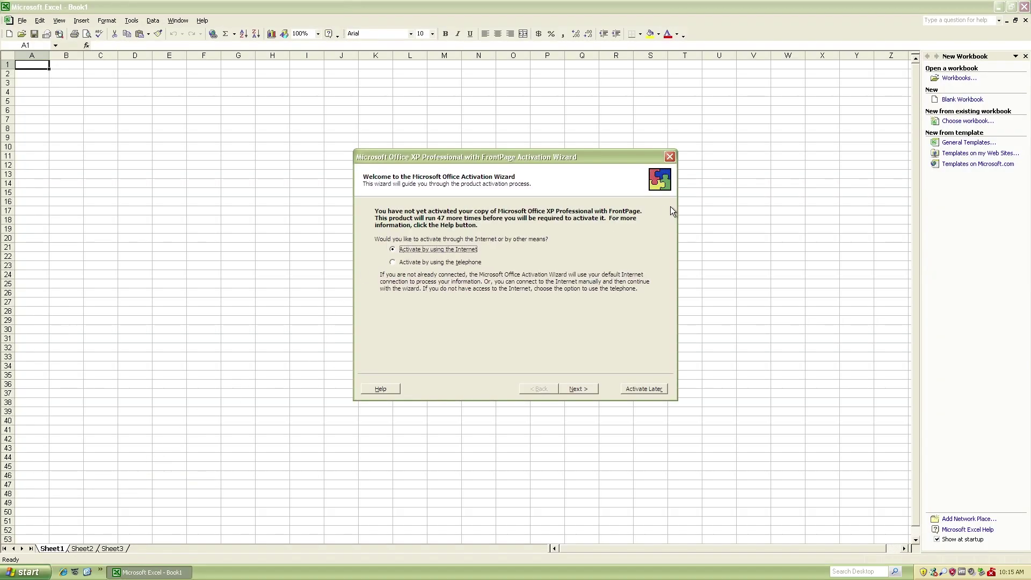
left_click(644, 389)
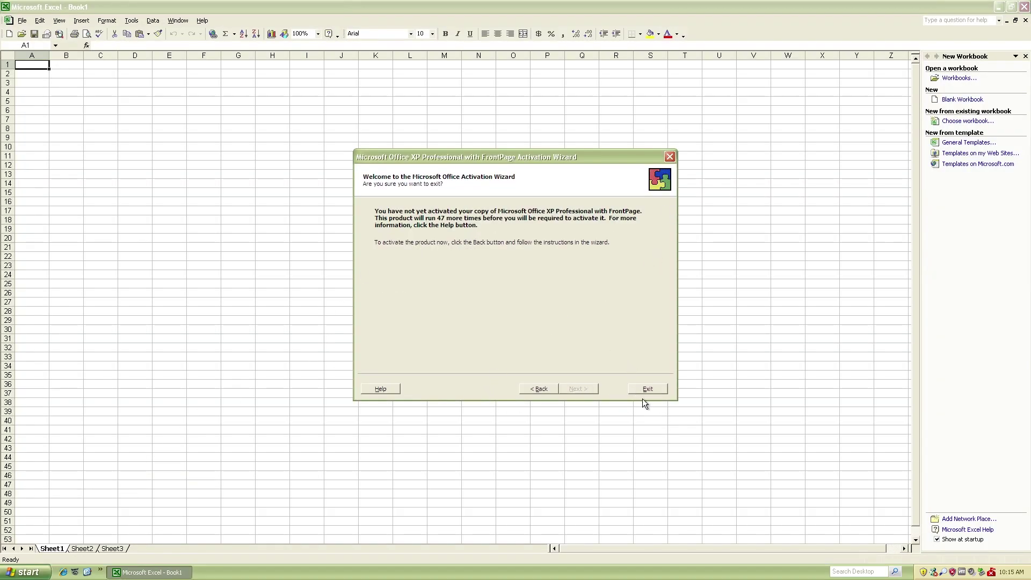
left_click(642, 390)
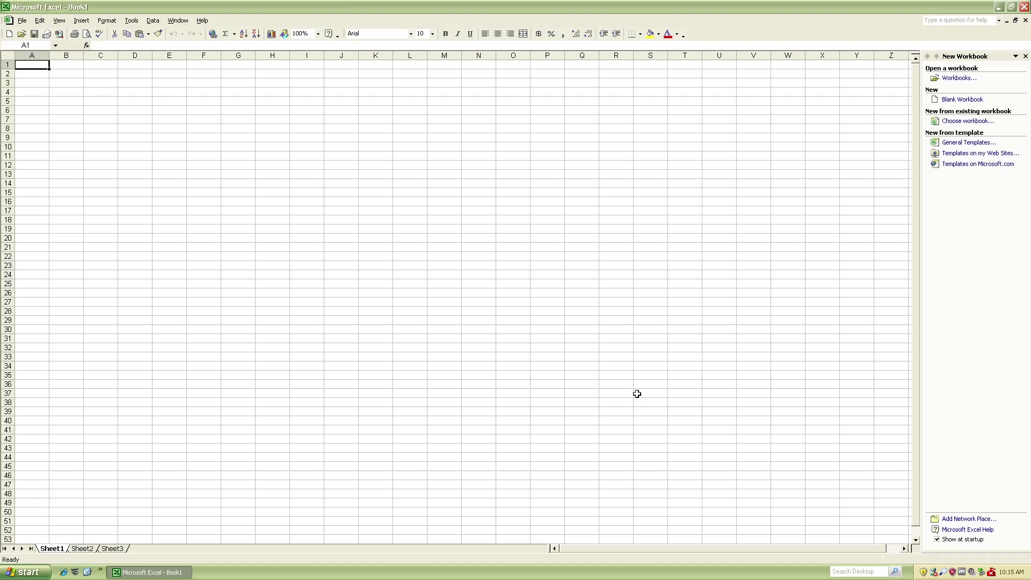
Step: Enter the headings "Subscribers" in A1 and "Not subscribers" in B1, and widen columns A and B to fit them
type("Subscribers")
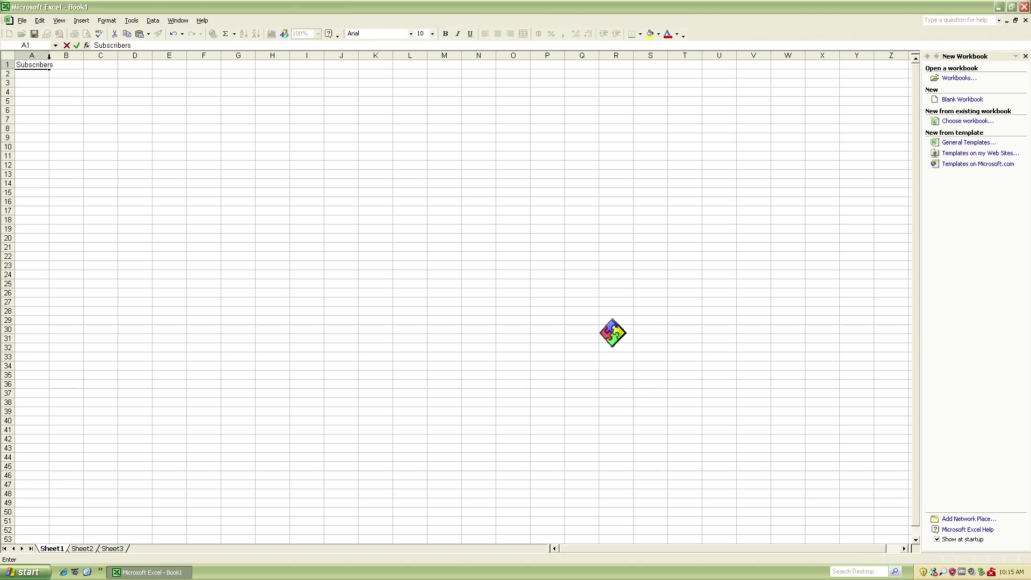
left_click(48, 55)
left_click_drag(49, 56, 57, 55)
left_click(66, 68)
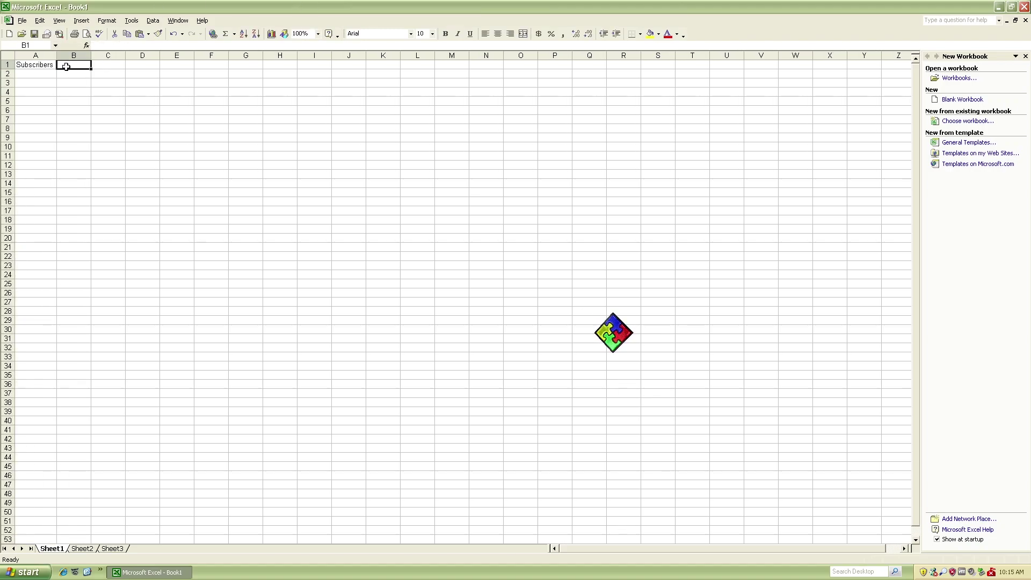
type("Not subscribers")
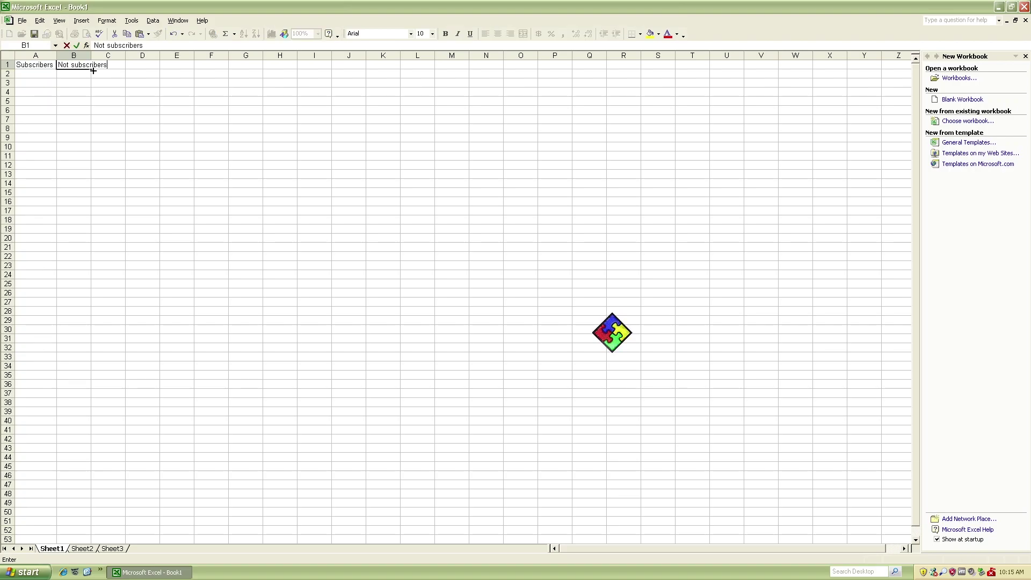
left_click(111, 100)
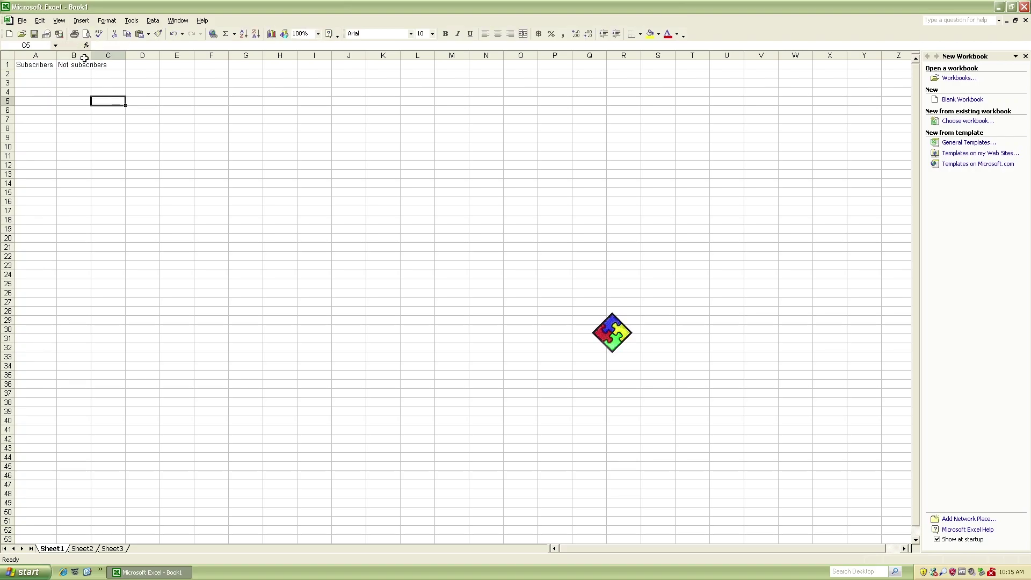
left_click_drag(89, 58, 112, 58)
Step: Enter 0.2% in A2 under Subscribers and 99.8% in B2 under Not subscribers
left_click(49, 76)
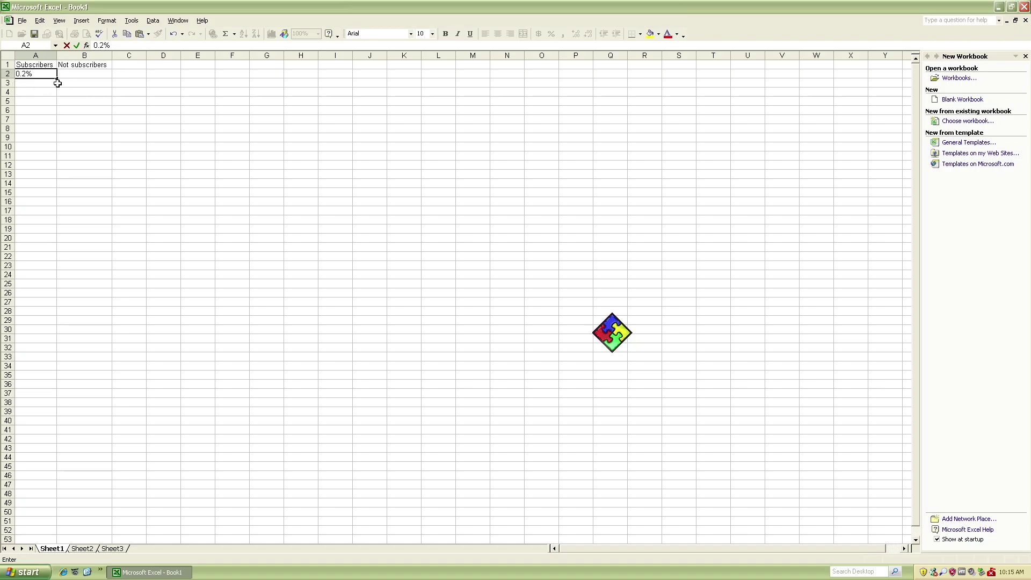
left_click(68, 75)
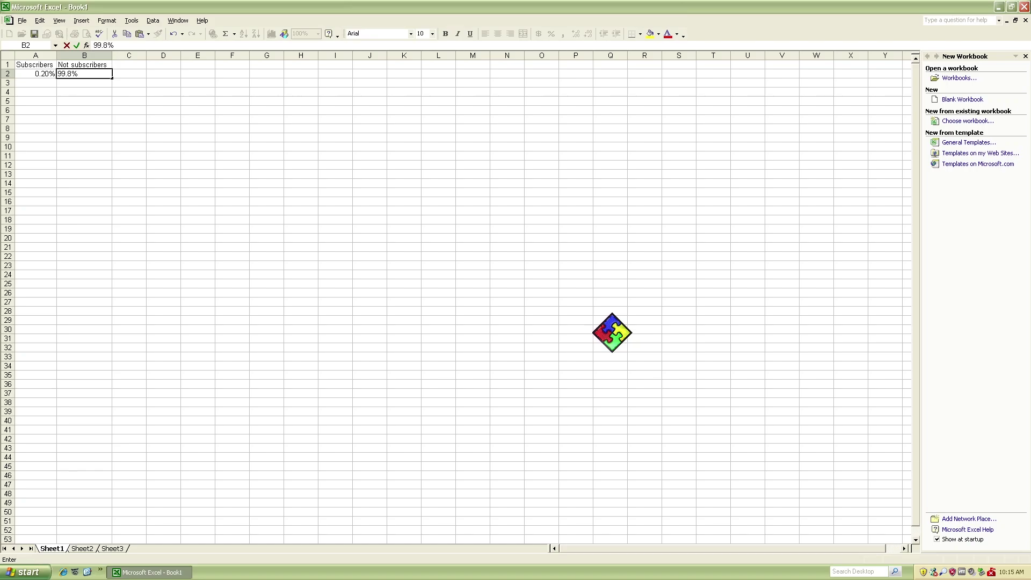
key("Return")
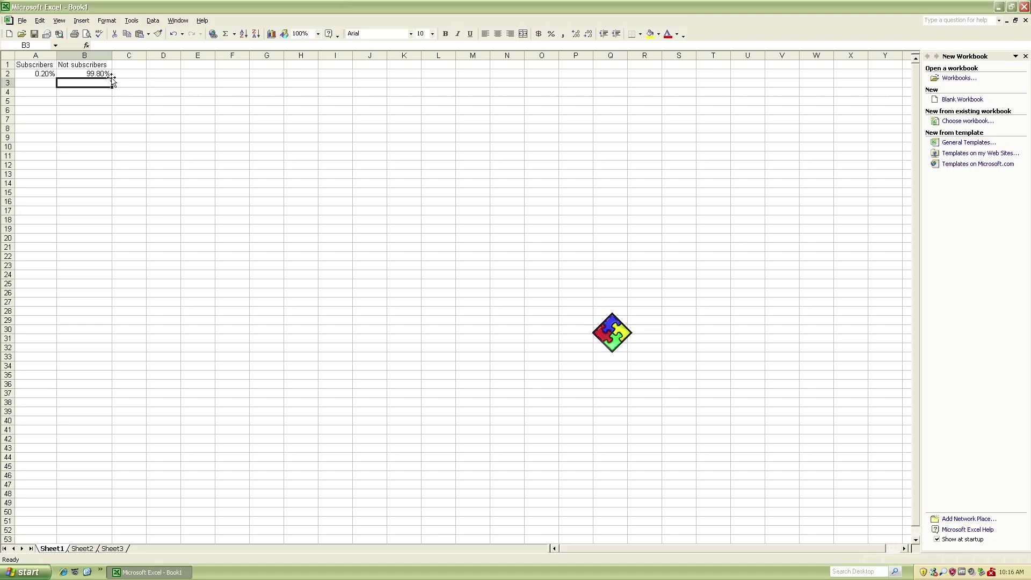
Step: Nudge the Office Logo assistant slightly up and right, and close Excel without saving the workbook
left_click_drag(615, 325, 630, 319)
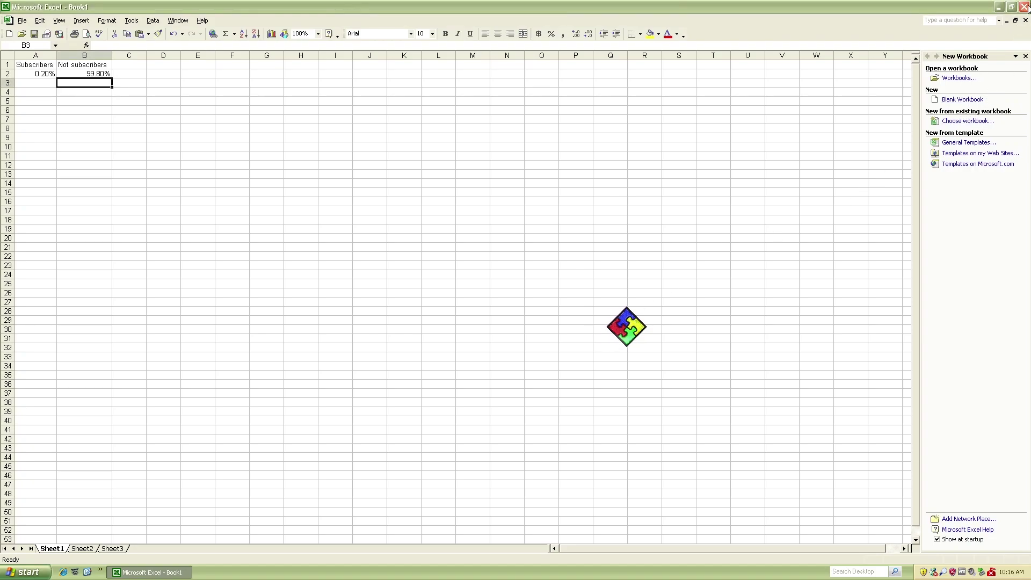
left_click(1025, 7)
left_click(602, 291)
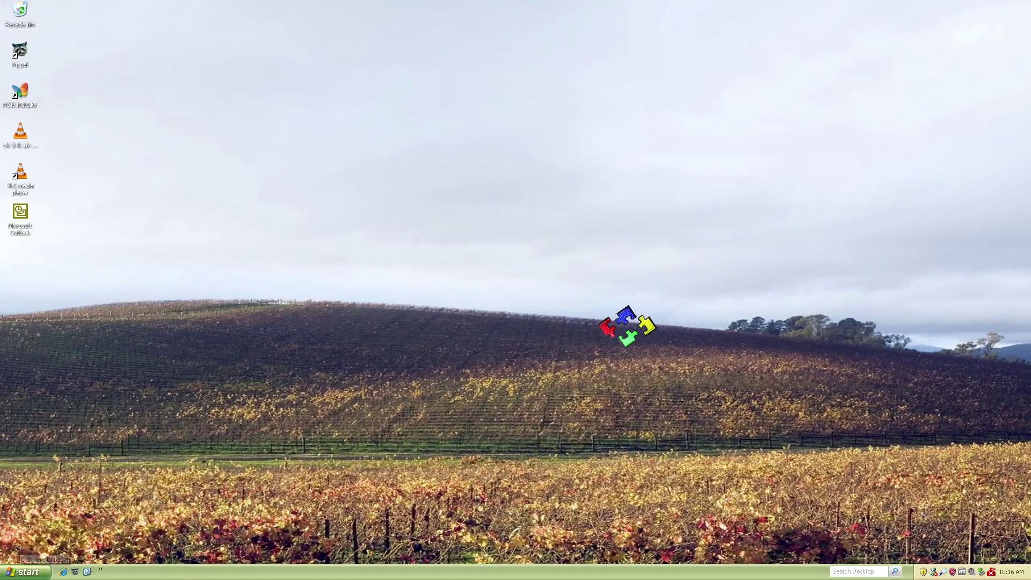
Step: Start Microsoft FrontPage and exit the Office Activation Wizard without activating
left_click(24, 571)
mouse_move(34, 537)
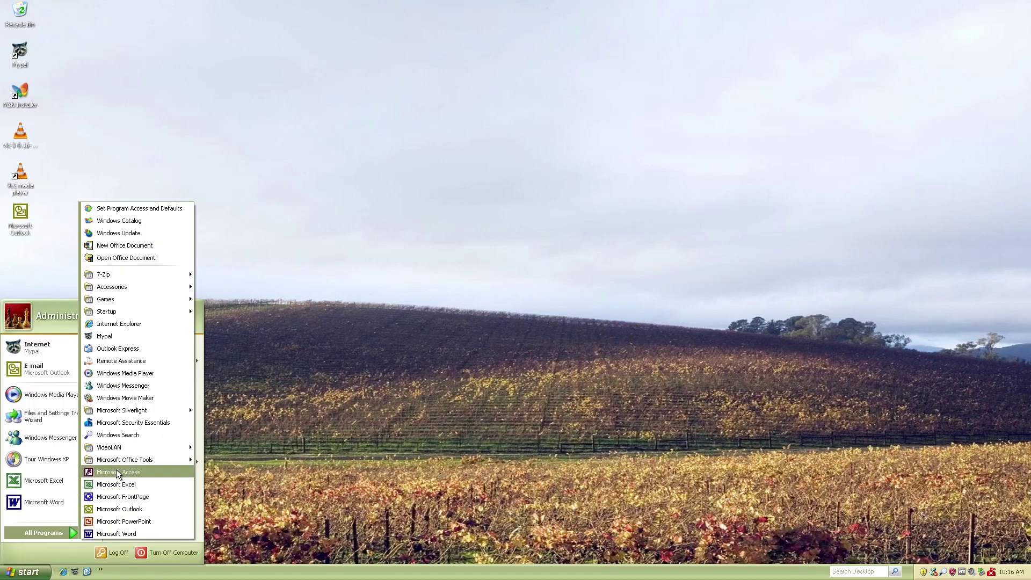
left_click(124, 498)
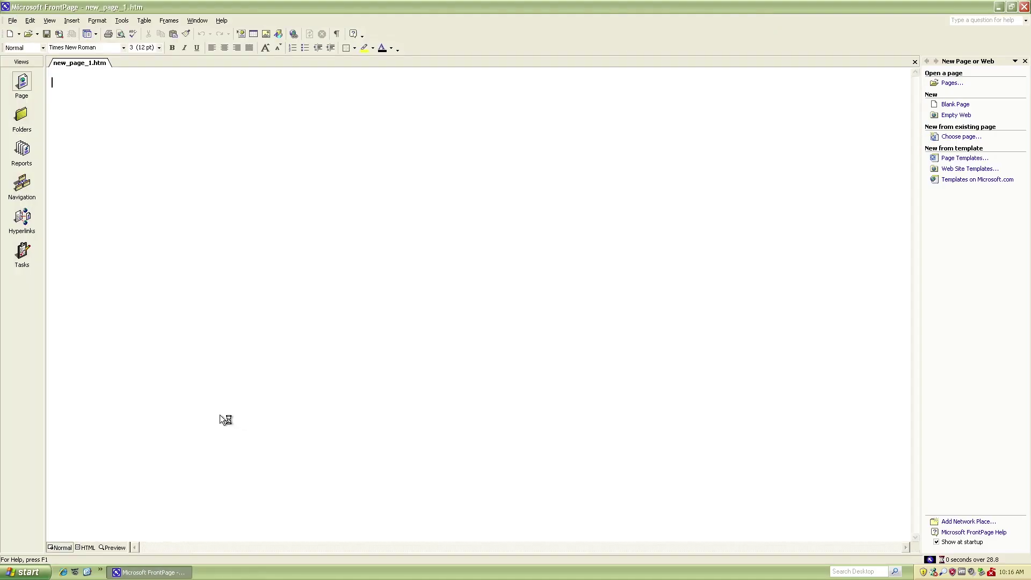
left_click(643, 389)
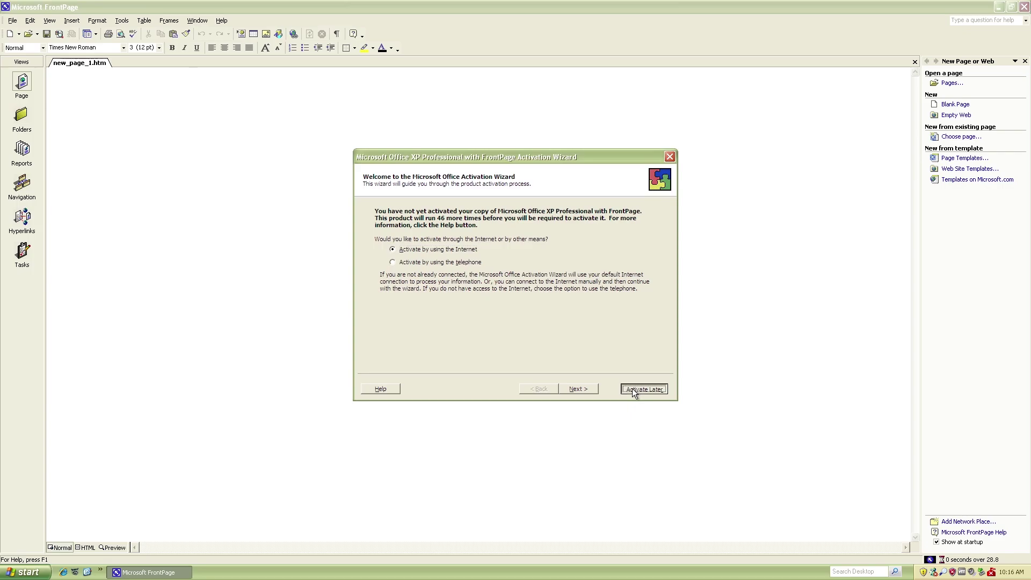
left_click(654, 392)
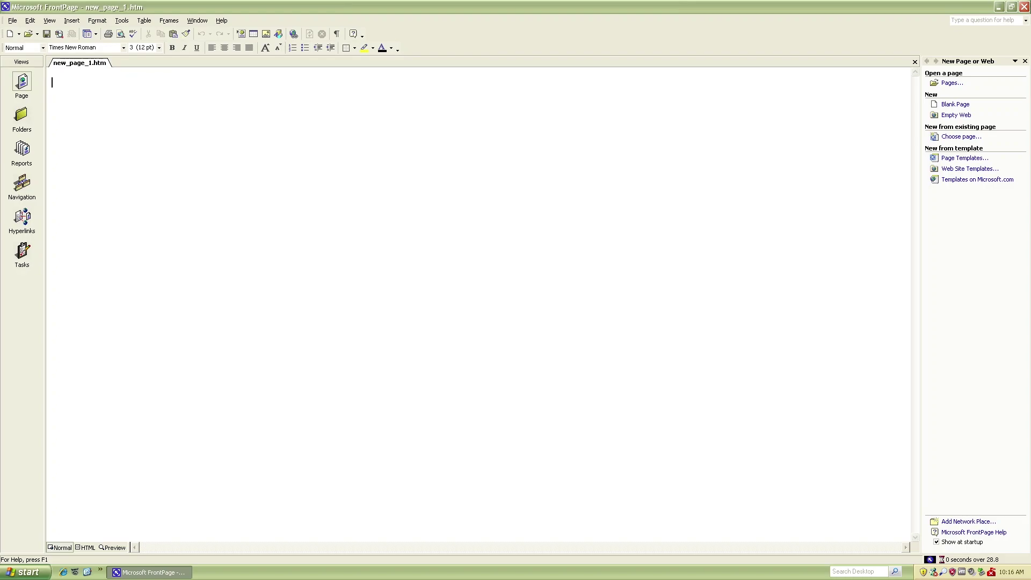
Step: Write "!DOCTYPE HTML" as the first line of the blank page new_page_1.htm
type("!DOCTYPE HTML")
key("Return")
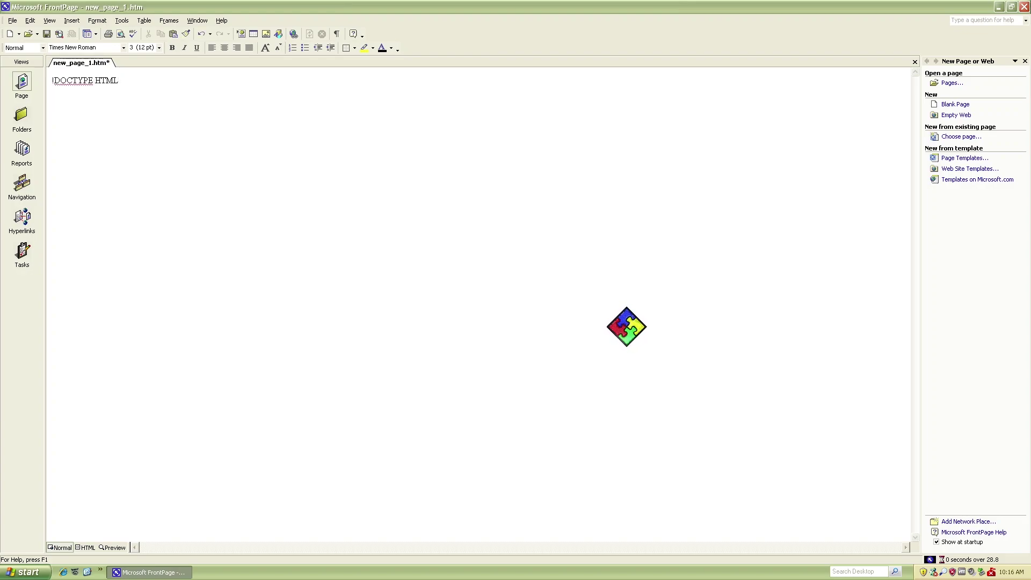
Step: Add the lines "<html>", "<body>" and "<h1>orbitron's epic website</h1>" below the DOCTYPE line
type("<html> <body")
key("Return")
type("<h1>O")
key("BackSpace")
type("po")
type("orbitron's ep")
type("ic website")
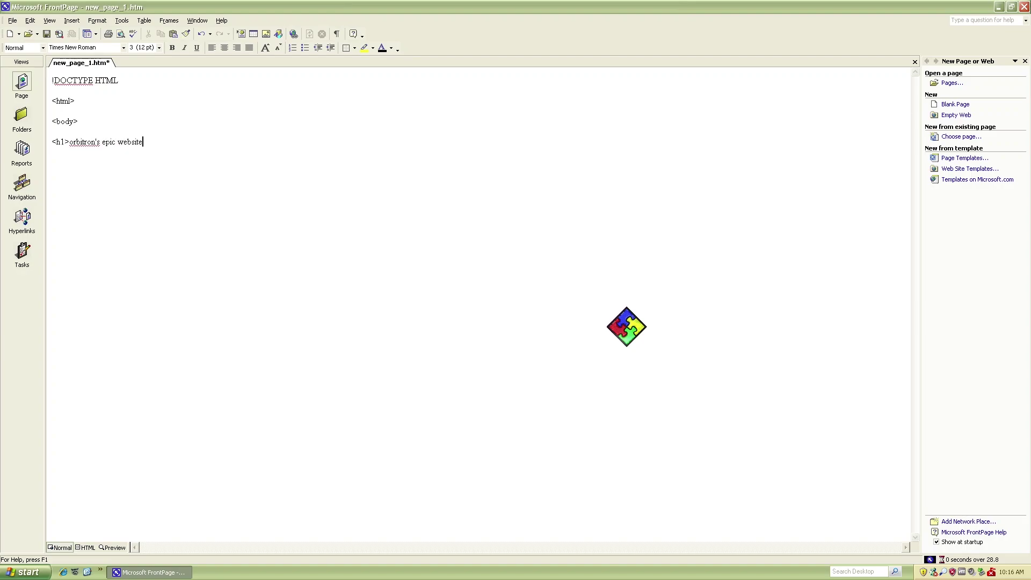
type("</h1>")
Step: Add the paragraph "<p>please subscribe i'm begging you please i'm on my knees</p>" followed by the closing "</body>" and "</html>" lines
key("BackSpace")
type("p>please subscriber i'm begging you please i")
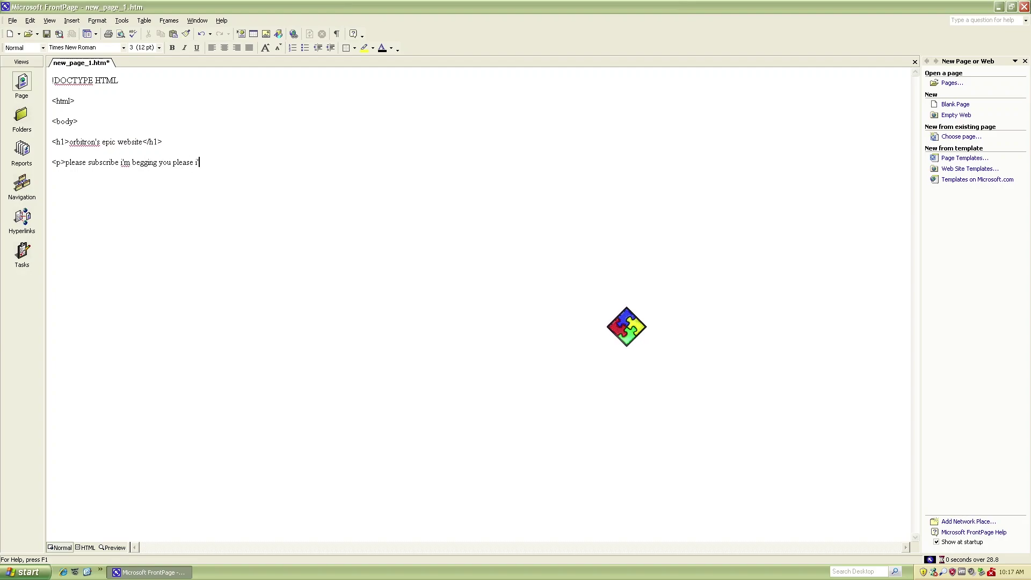
type("'m on my knees ")
type("</p>")
type("</body>")
key("Return")
type("<>")
type("/html>")
Step: Save the page as index on the Desktop, minimize FrontPage and open the saved file in the Mypal browser
key("ctrl+s")
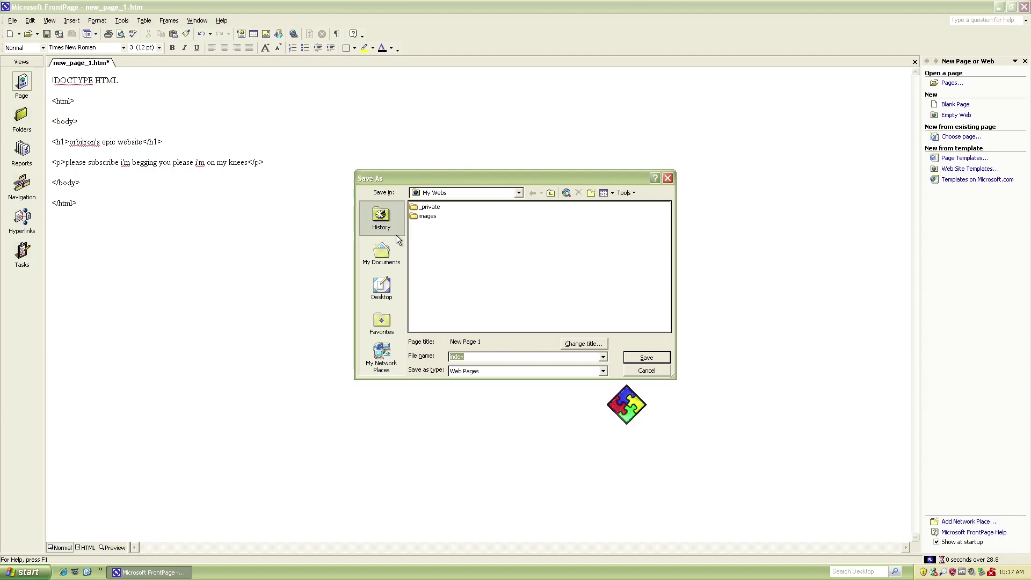
left_click(392, 294)
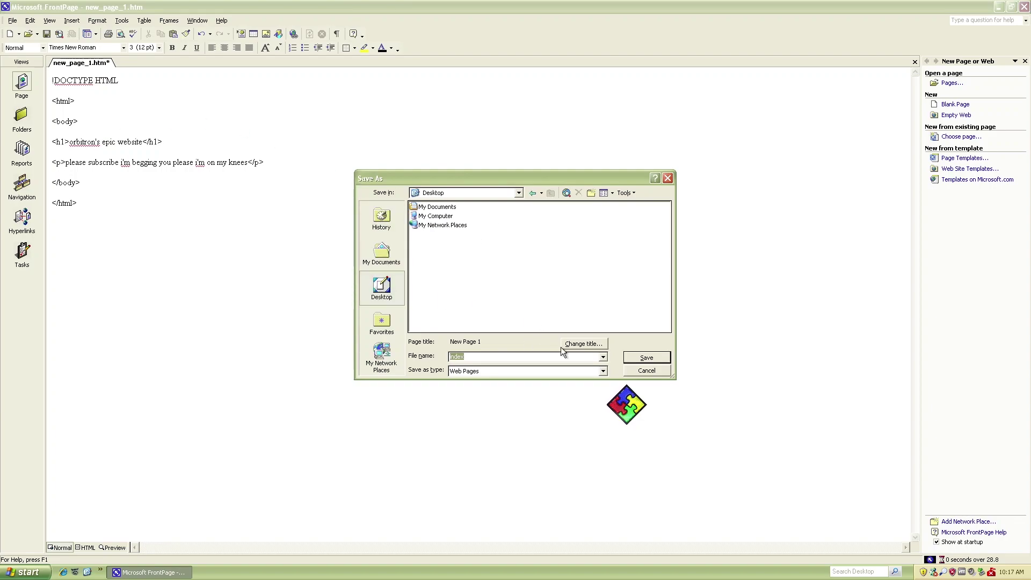
left_click(648, 358)
left_click(1000, 6)
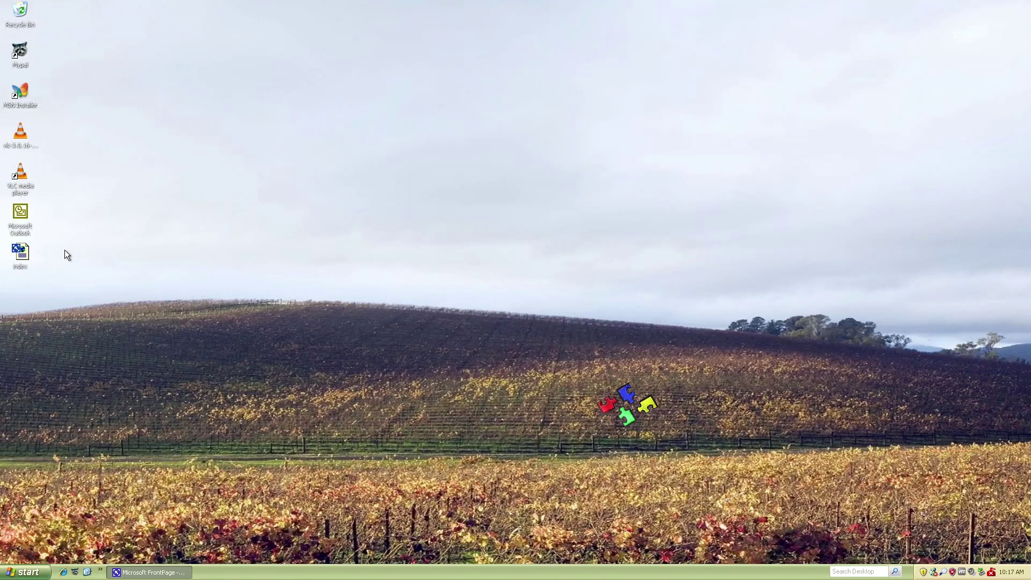
double_click(29, 251)
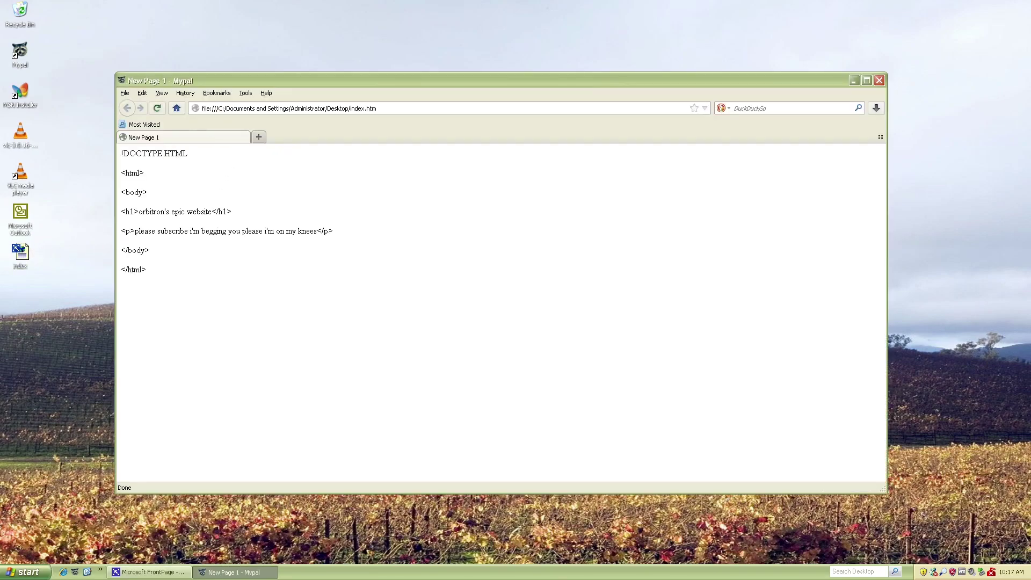
Step: Open the index file for editing in FrontPage, enclose "!DOCTYPE HTML" in angle brackets and save the page
right_click(15, 252)
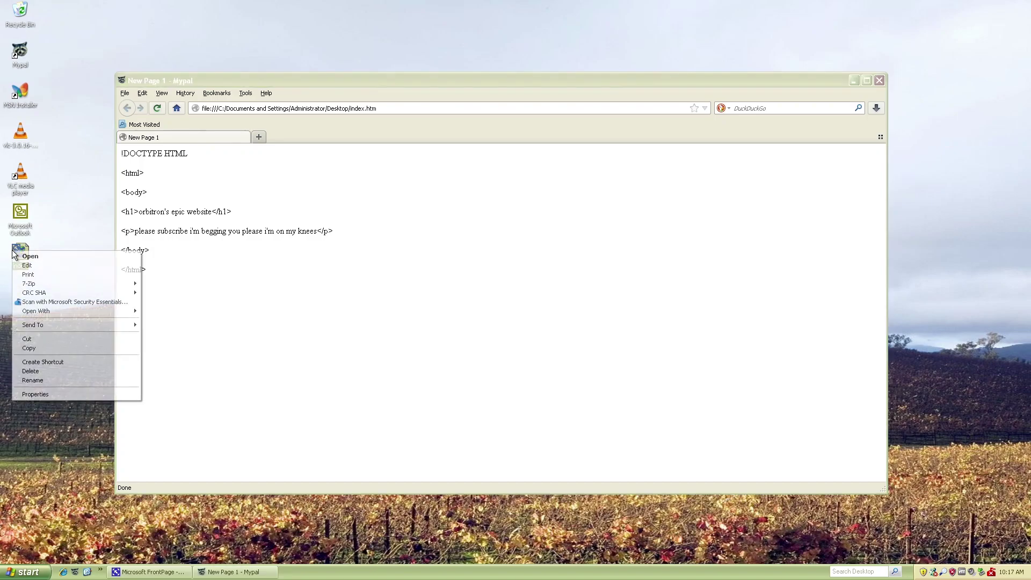
left_click(23, 269)
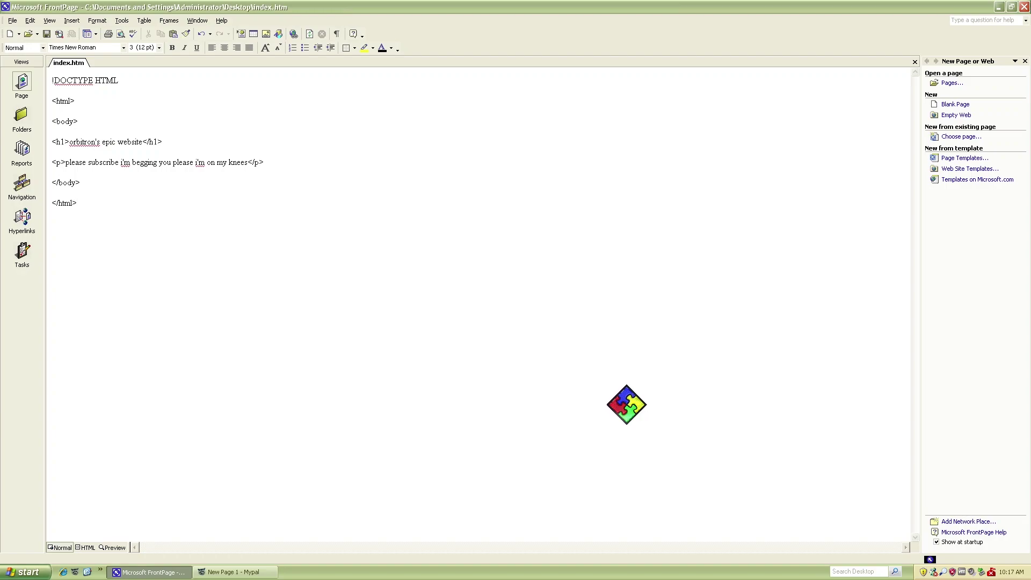
left_click(119, 80)
type("?")
type("<")
key("ctrl+s")
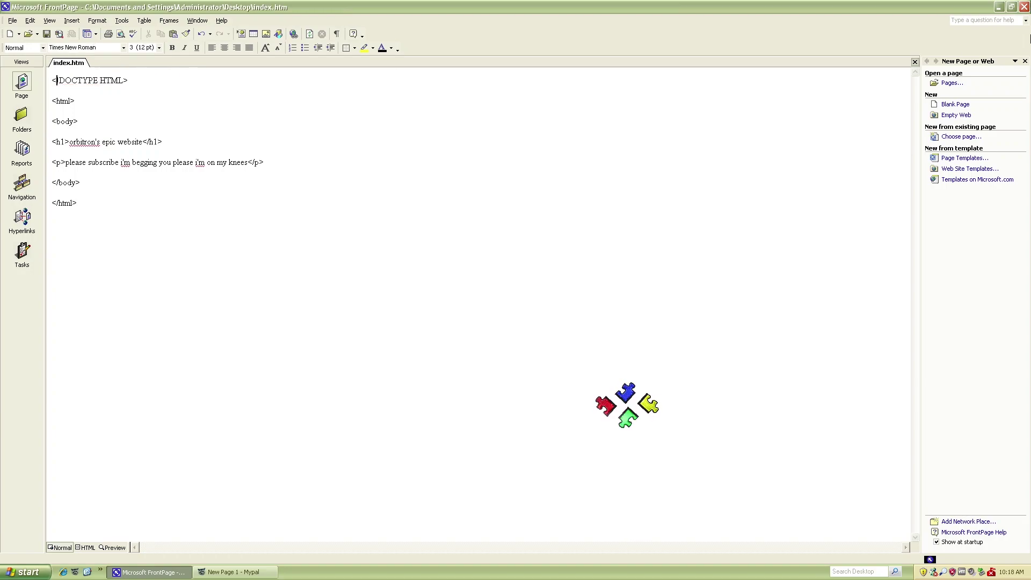
Step: Close FrontPage and the browser, reopen the desktop index file for editing and exit the Activation Wizard without activating
left_click(1025, 7)
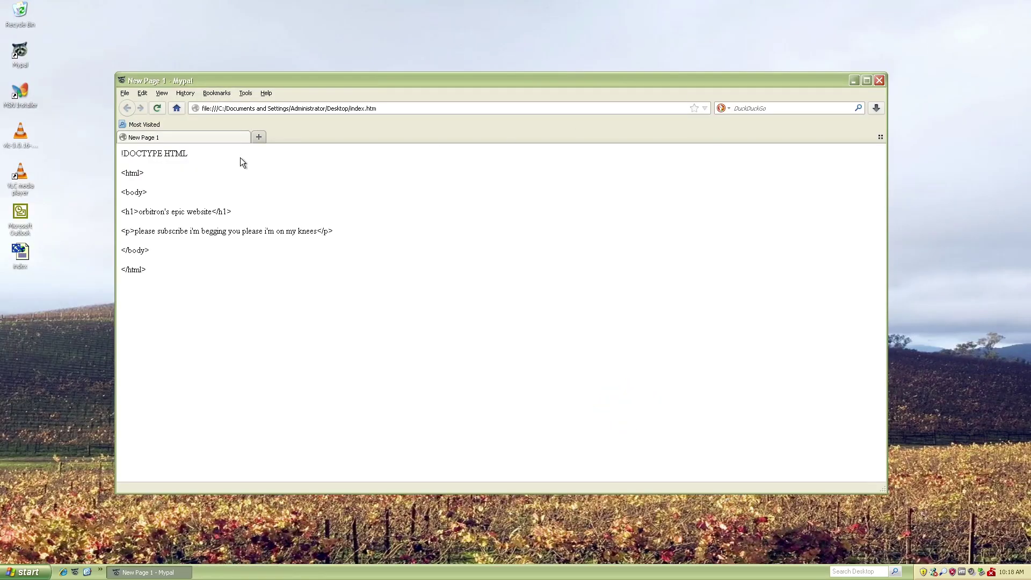
left_click(878, 80)
left_click(879, 81)
right_click(21, 251)
left_click(81, 267)
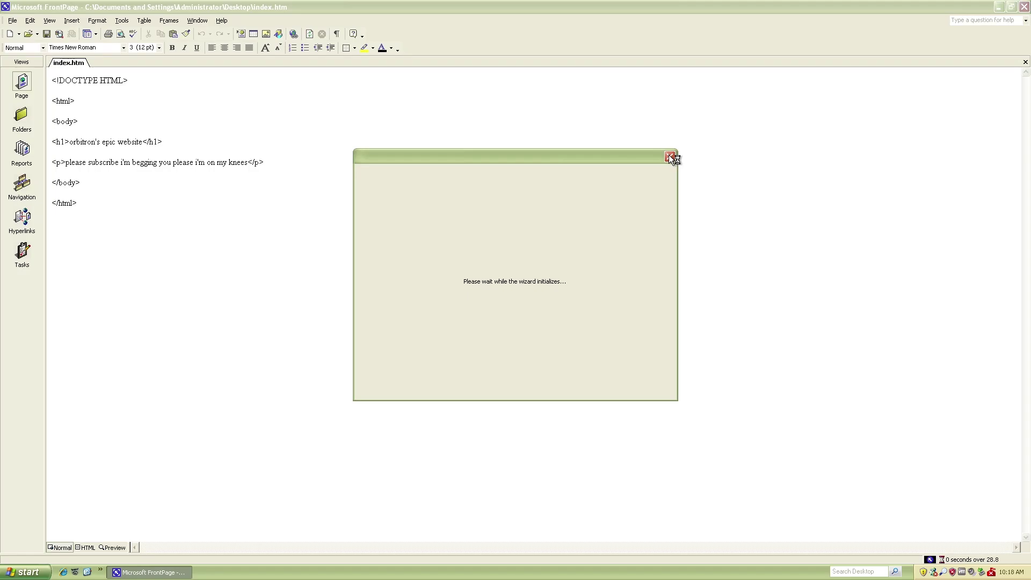
left_click(639, 385)
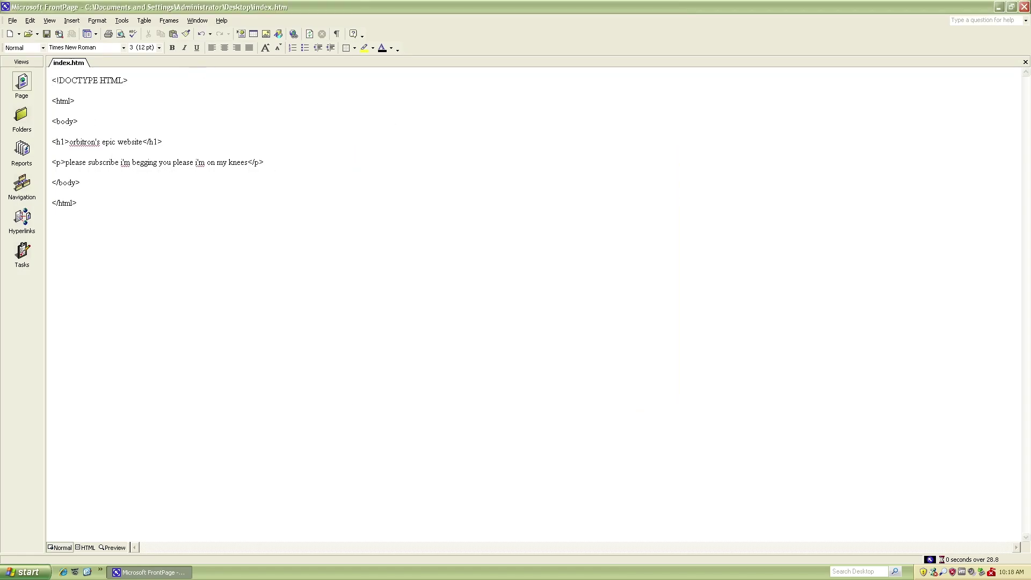
Step: Delete the DOCTYPE, html and body lines, keeping only the h1 and p lines, and save index.htm
key("shift+Up")
key("shift+Up")
key("shift+Up")
key("Delete")
key("shift+Up")
key("shift+Up")
key("BackSpace")
key("ctrl+s")
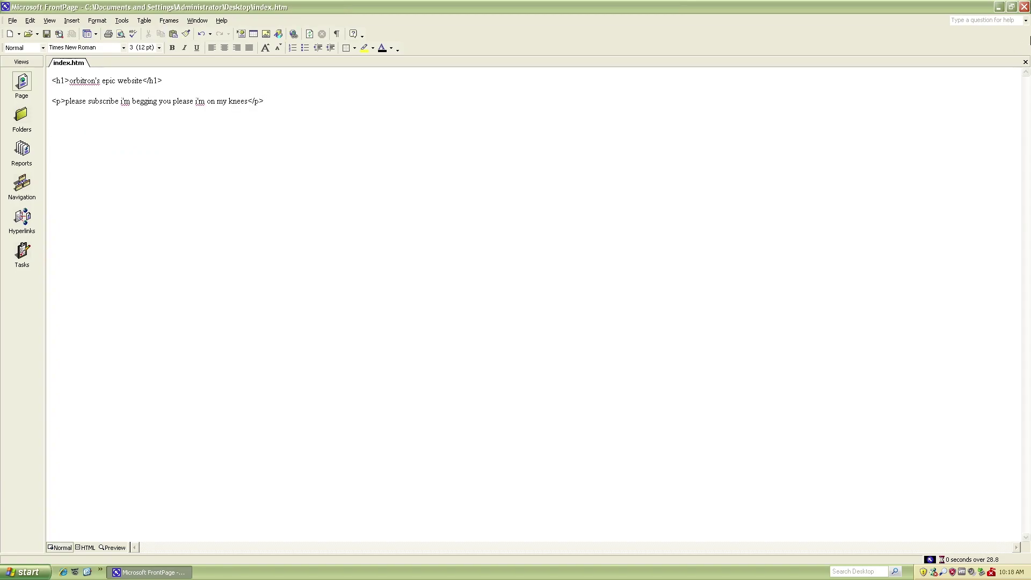
Step: Close FrontPage and check the edited index page in the browser twice, closing the browser each time
left_click(1024, 7)
double_click(17, 251)
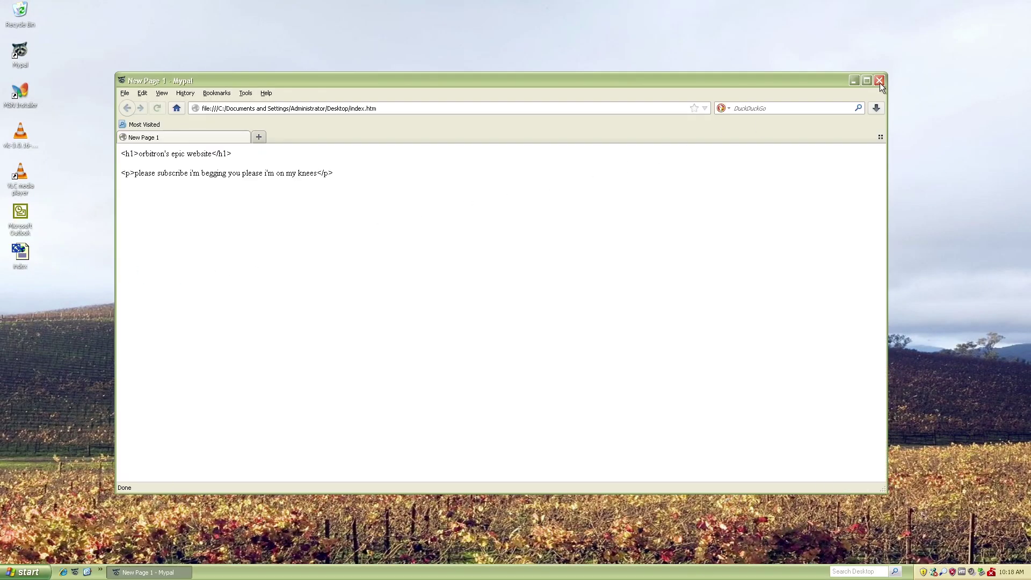
left_click(879, 81)
left_click(22, 260)
double_click(22, 260)
left_click(881, 81)
Step: Reopen the index file in FrontPage without activating Office and save a copy on the Desktop as website.html
right_click(26, 256)
left_click(31, 267)
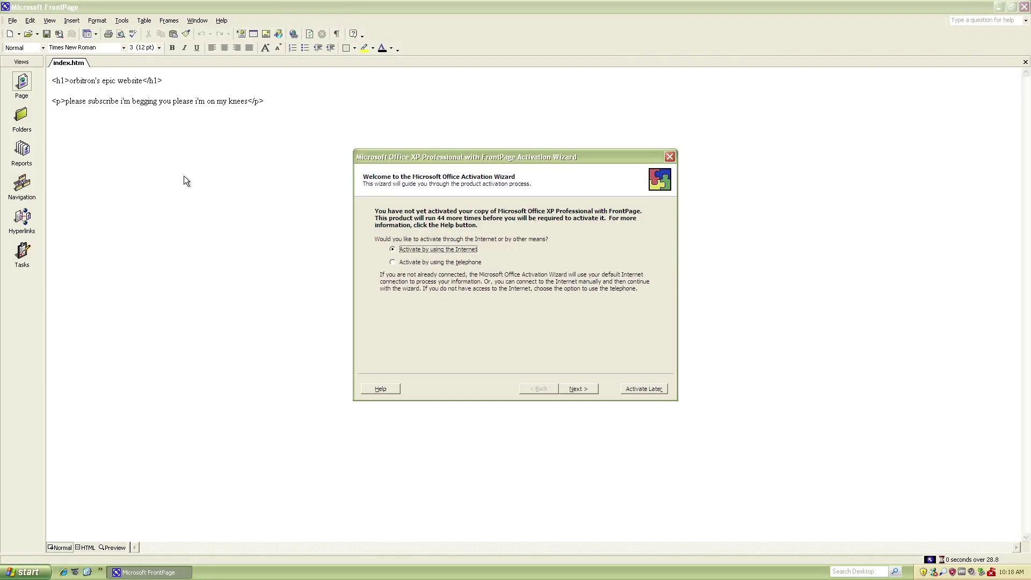
left_click(640, 388)
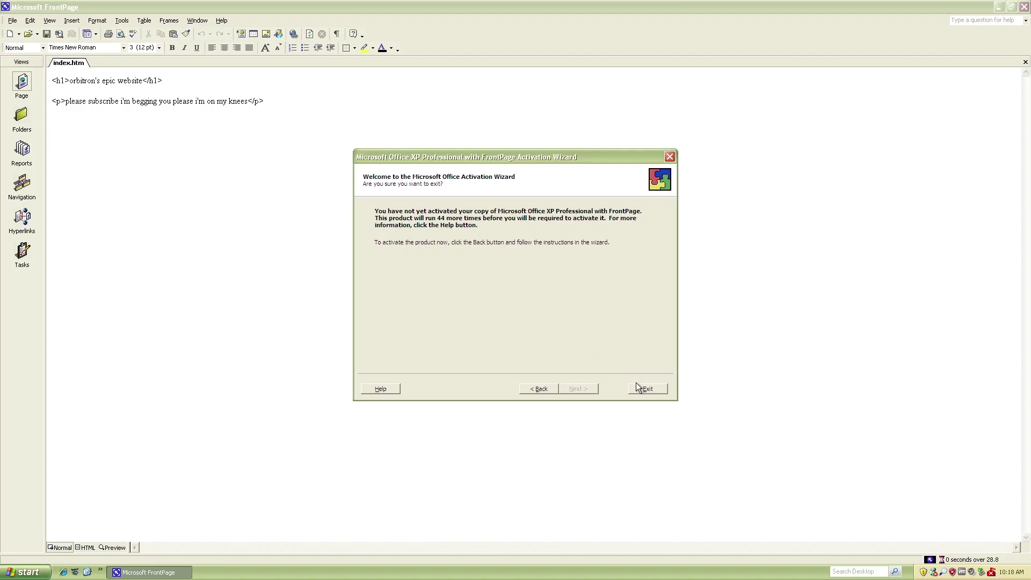
left_click(644, 388)
left_click(12, 20)
left_click(38, 107)
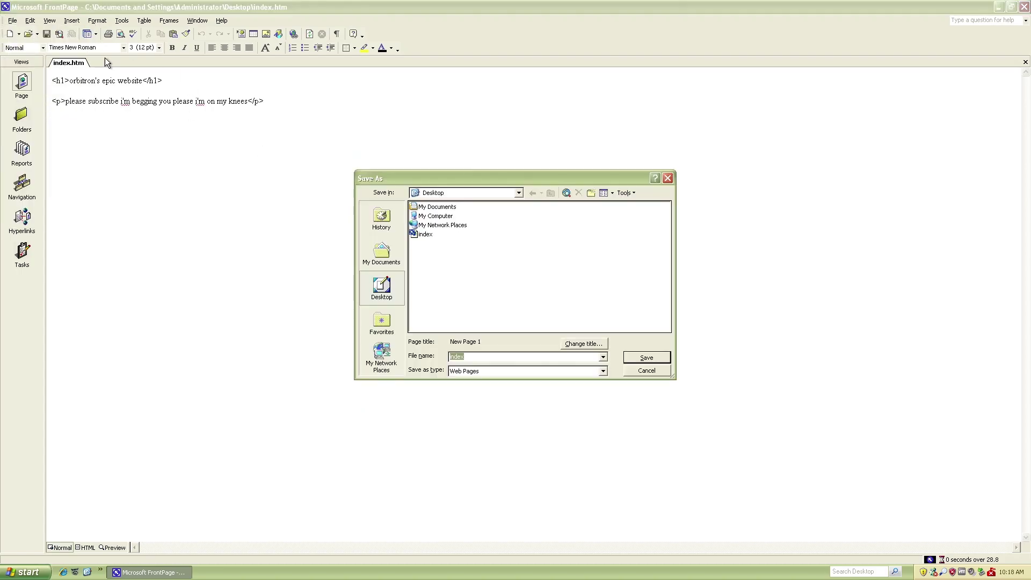
type("website.html")
key("Return")
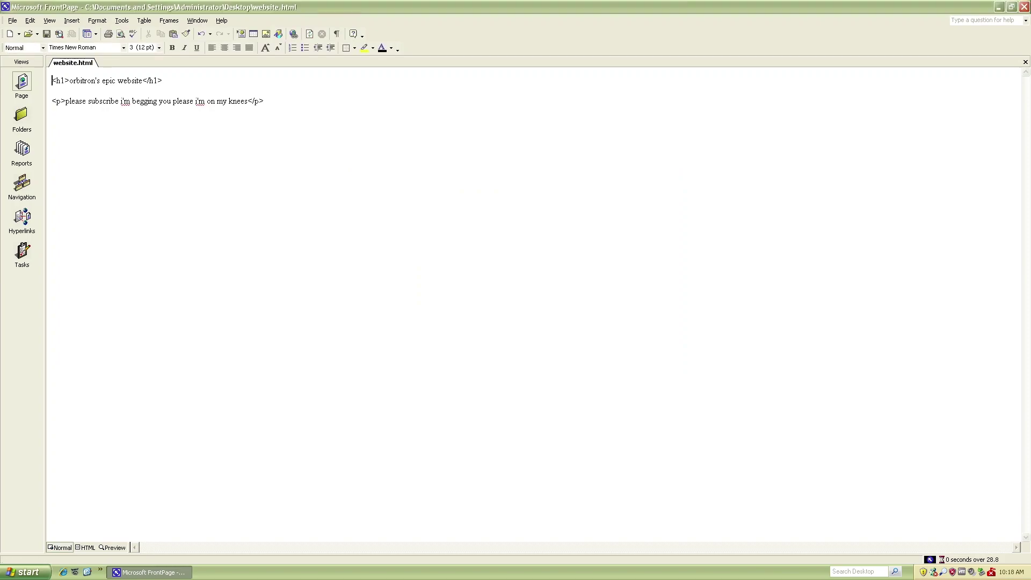
Step: Close FrontPage, view the desktop website file in the browser and close the browser
left_click(1025, 7)
double_click(30, 302)
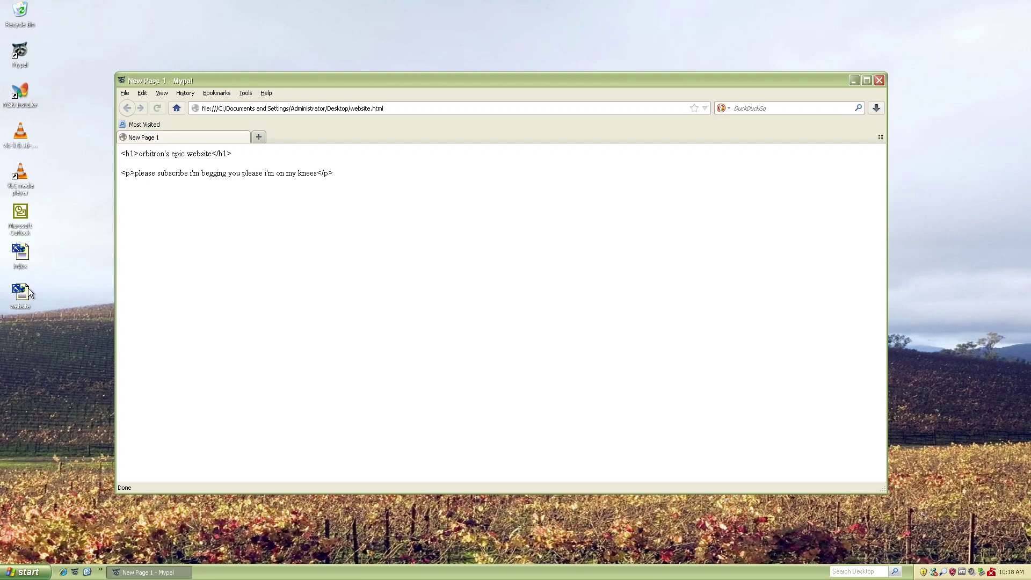
left_click(881, 82)
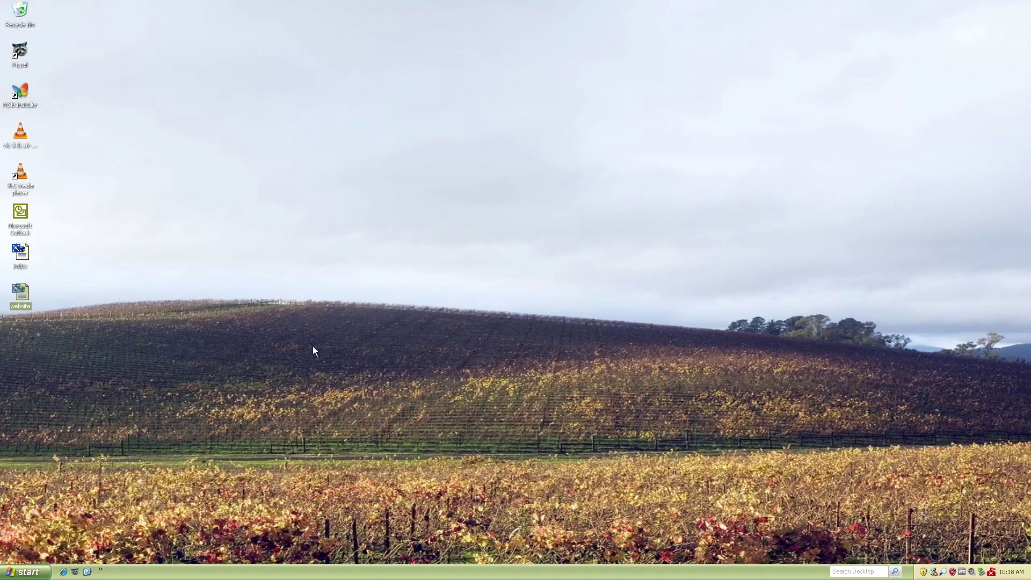
Step: Start Microsoft PowerPoint and exit the Office Activation Wizard without activating
left_click(25, 571)
left_click(24, 571)
left_click(26, 570)
left_click(50, 533)
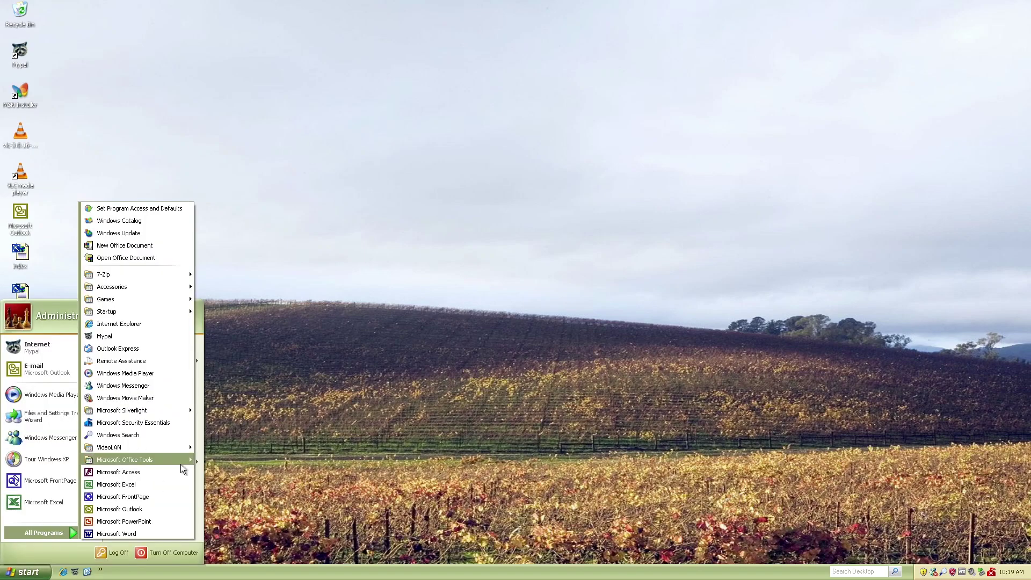
left_click(134, 520)
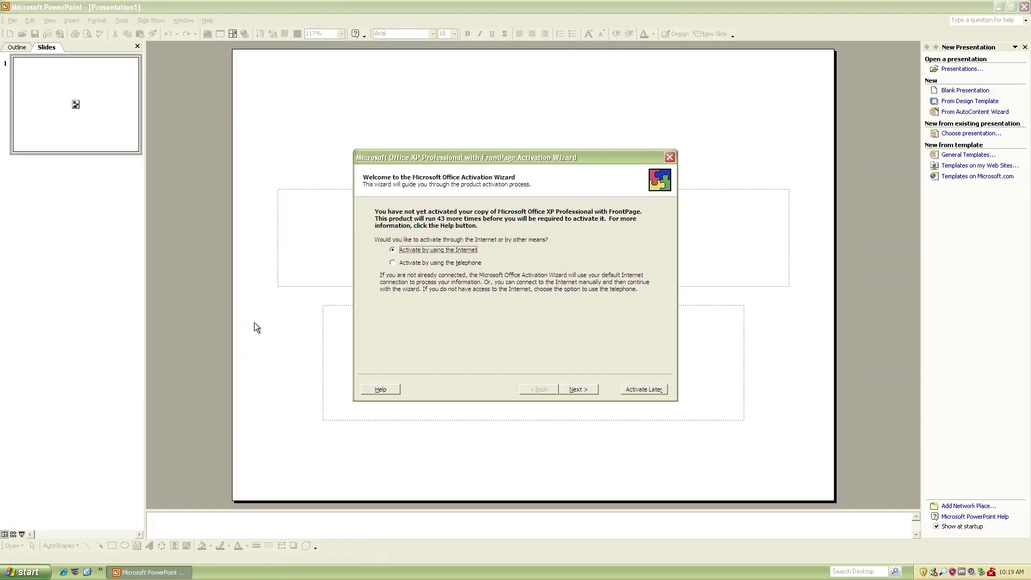
left_click(644, 388)
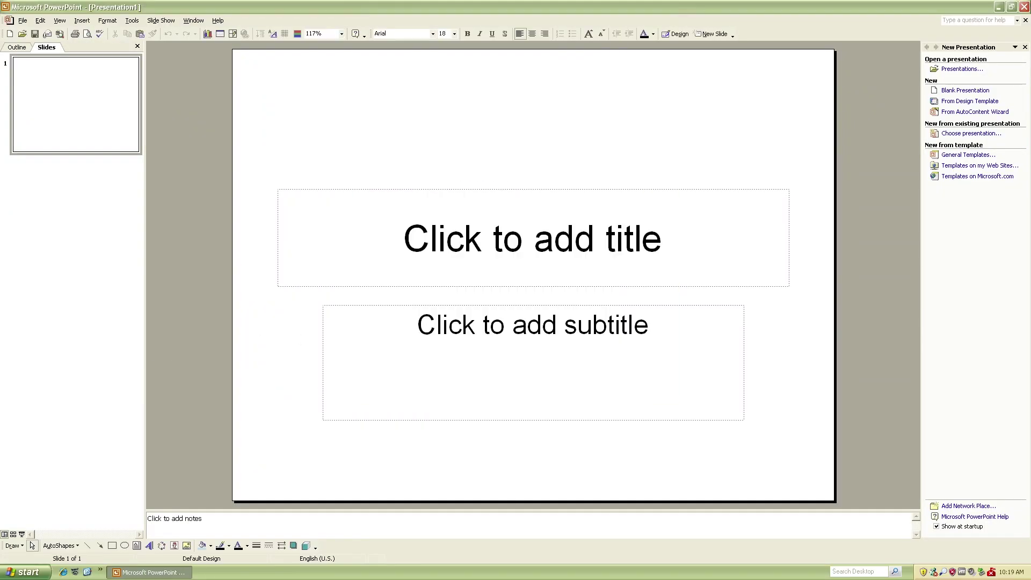
Step: Enter "Windows xp" as the slide title and "08/17/2001" as the subtitle, and move the Assistant slightly up and right
left_click(597, 237)
type("windows")
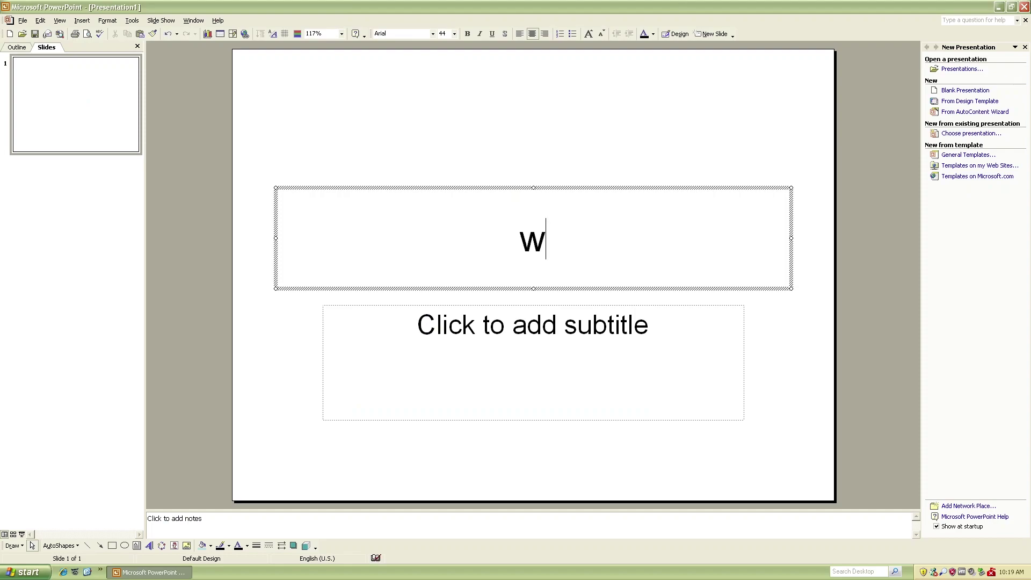
type(" xp =")
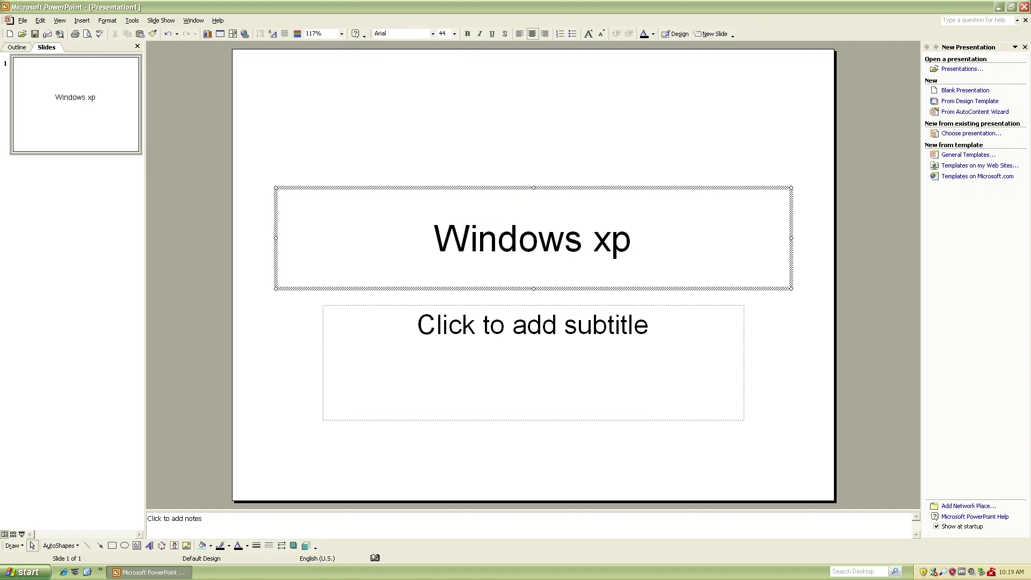
key("BackSpace")
key("BackSpace")
right_click(591, 267)
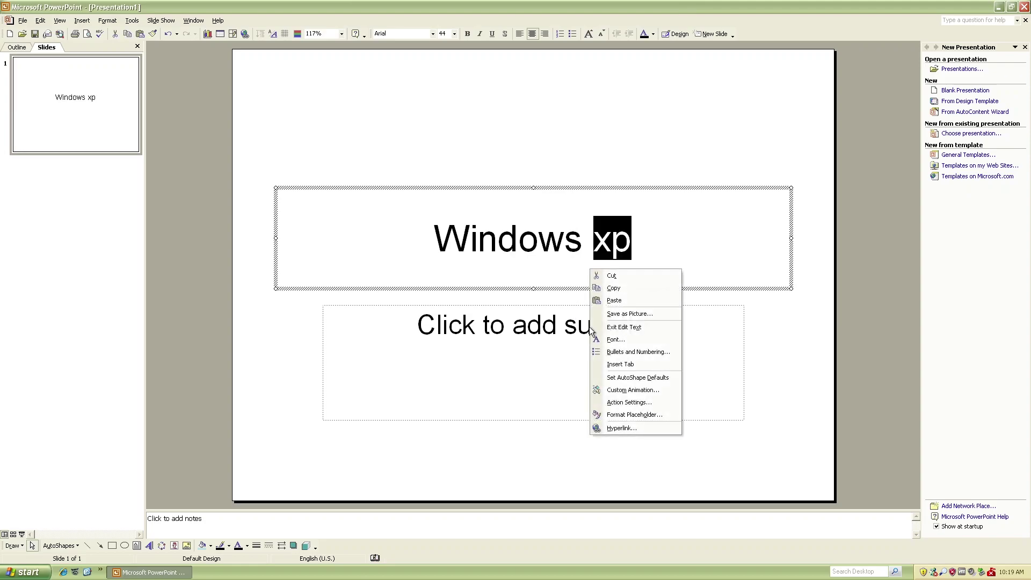
left_click(533, 325)
type("08/17/2001")
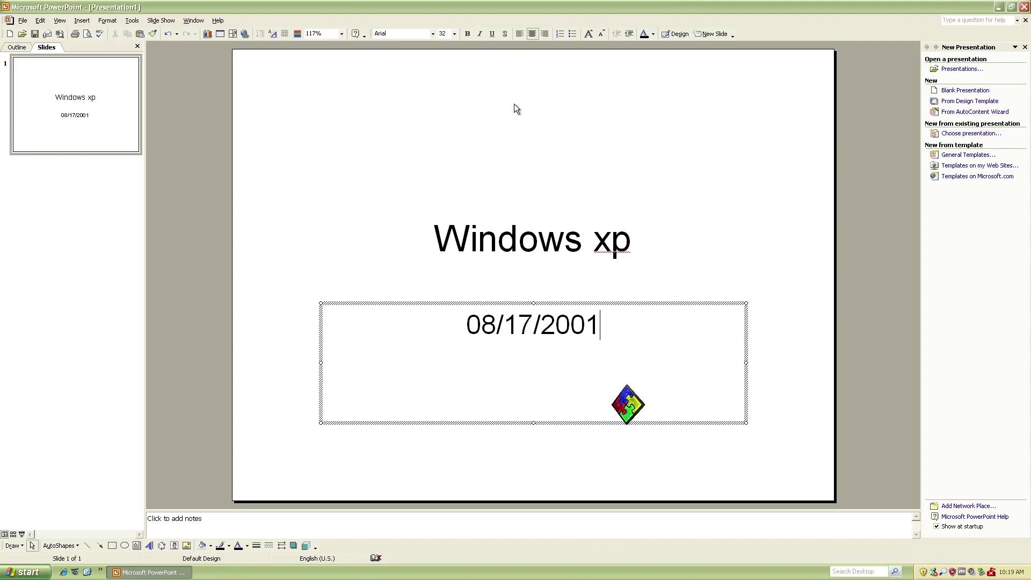
left_click_drag(633, 413, 649, 372)
left_click(764, 189)
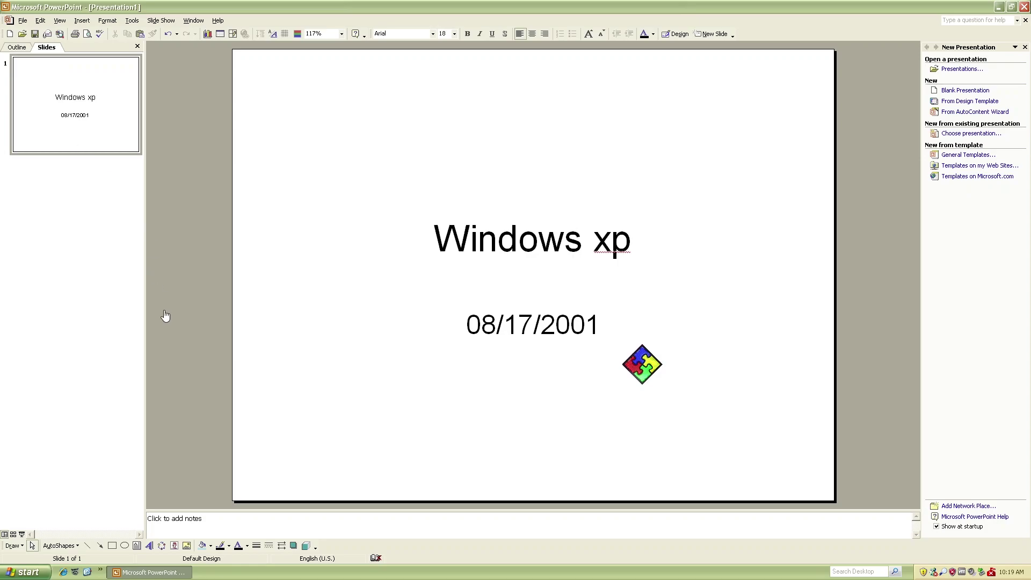
Step: Add a second slide titled "Why windows xp is good" with the bullet "Uhhhhhh it's old"
right_click(25, 213)
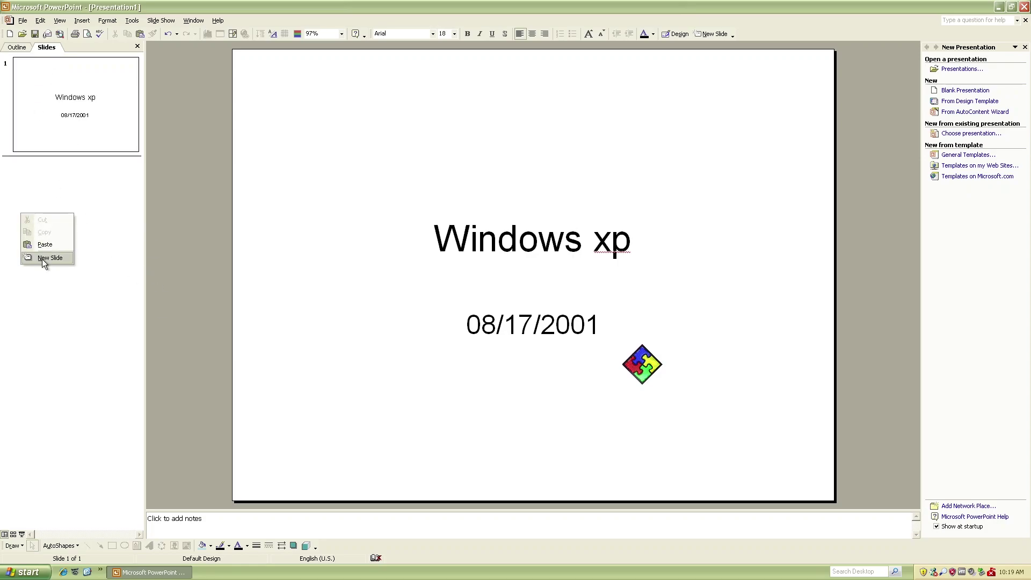
left_click(42, 259)
left_click(529, 106)
type("Why windows xp is good")
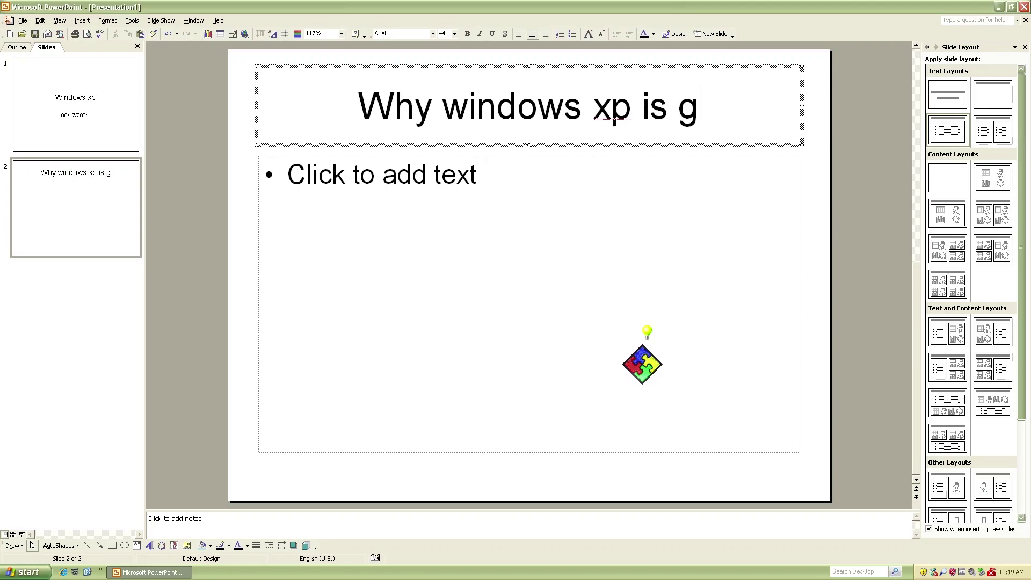
key("ctrl+Return")
type("uhhhhhh it's old")
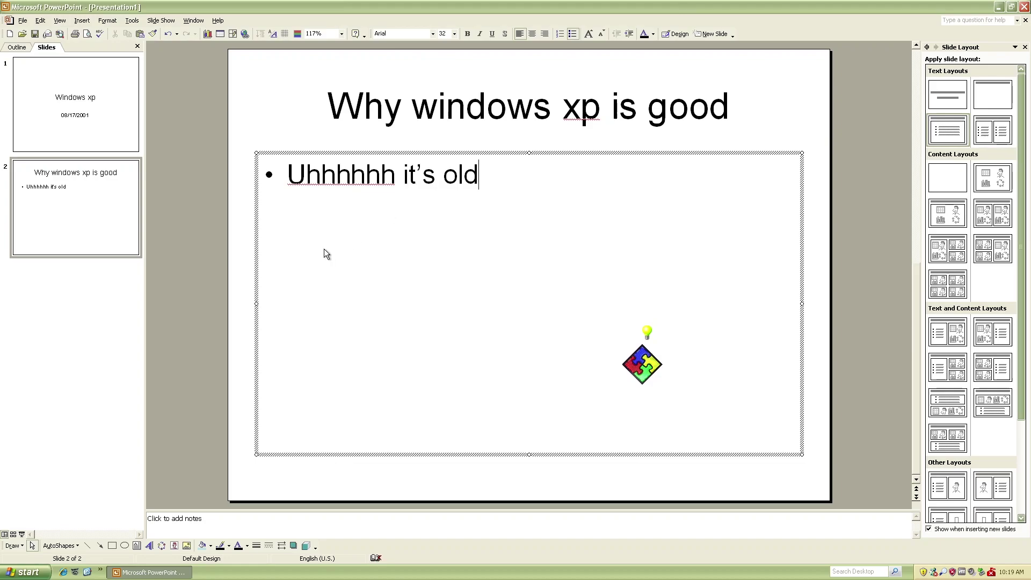
Step: Save the presentation on the Desktop as "Windows xp"
key("ctrl+s")
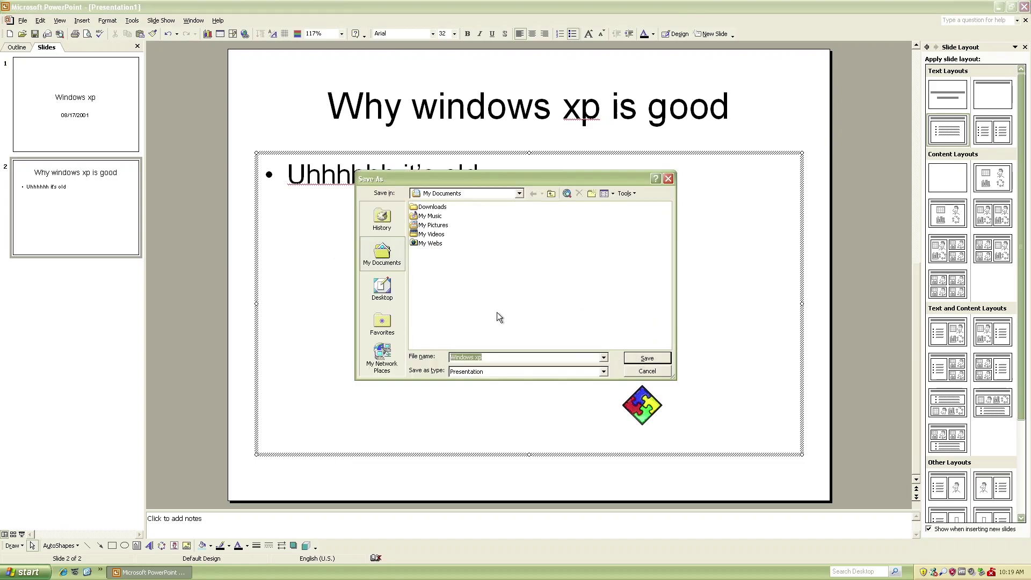
left_click(382, 287)
left_click(633, 357)
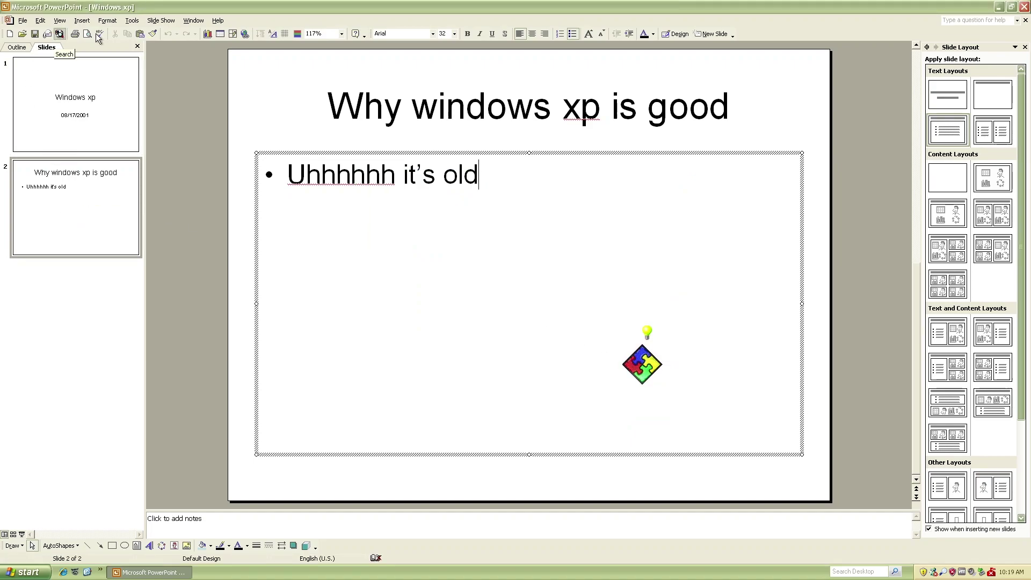
Step: Close PowerPoint and reopen the Windows xp presentation from the desktop, exiting the Activation Wizard without activating
left_click(1024, 7)
double_click(19, 331)
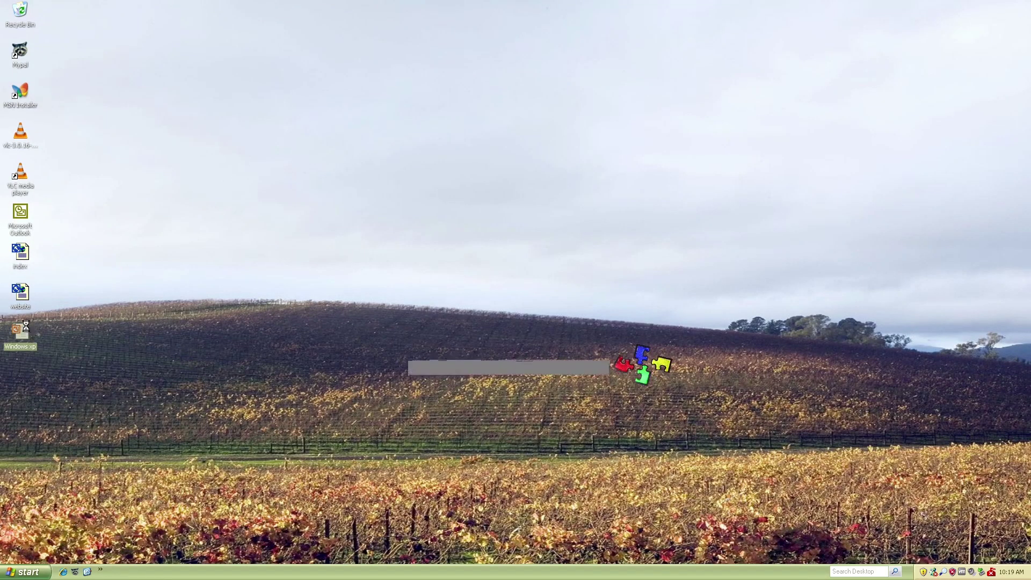
left_click(653, 388)
left_click(648, 389)
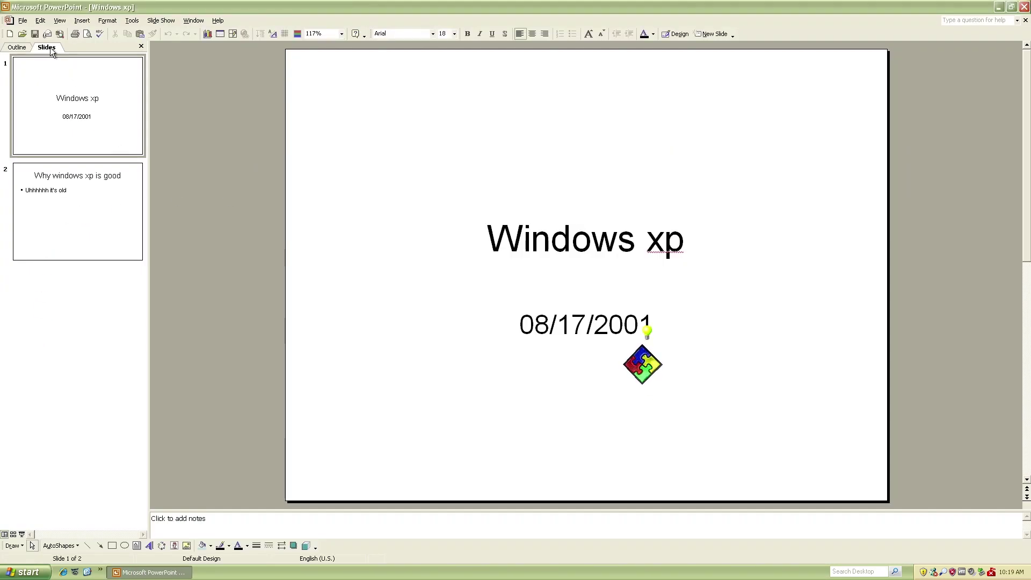
Step: Show the presentation as an outline and go from the second slide back to the title slide
left_click(17, 48)
left_click(136, 136)
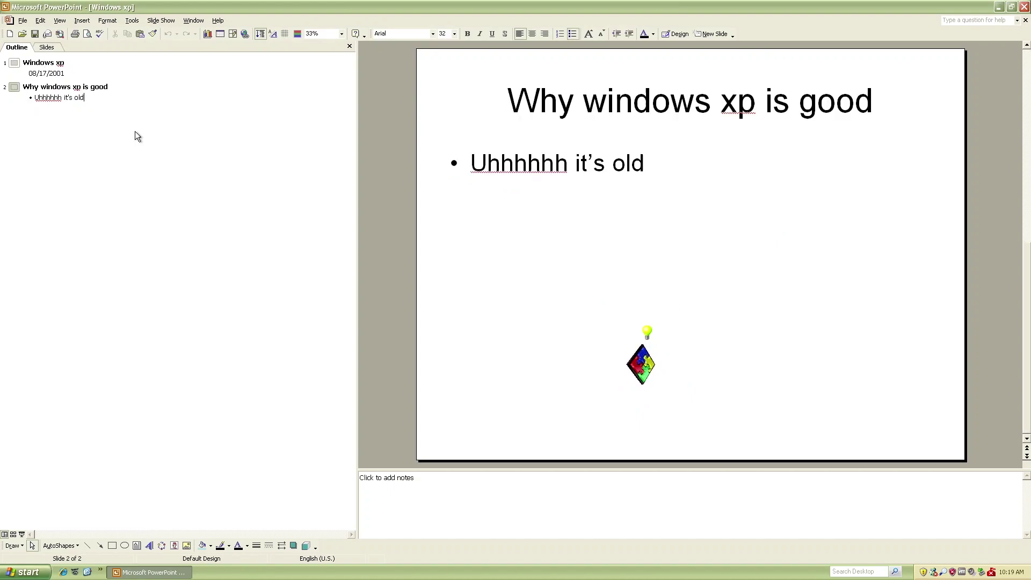
key("Up")
key("Up")
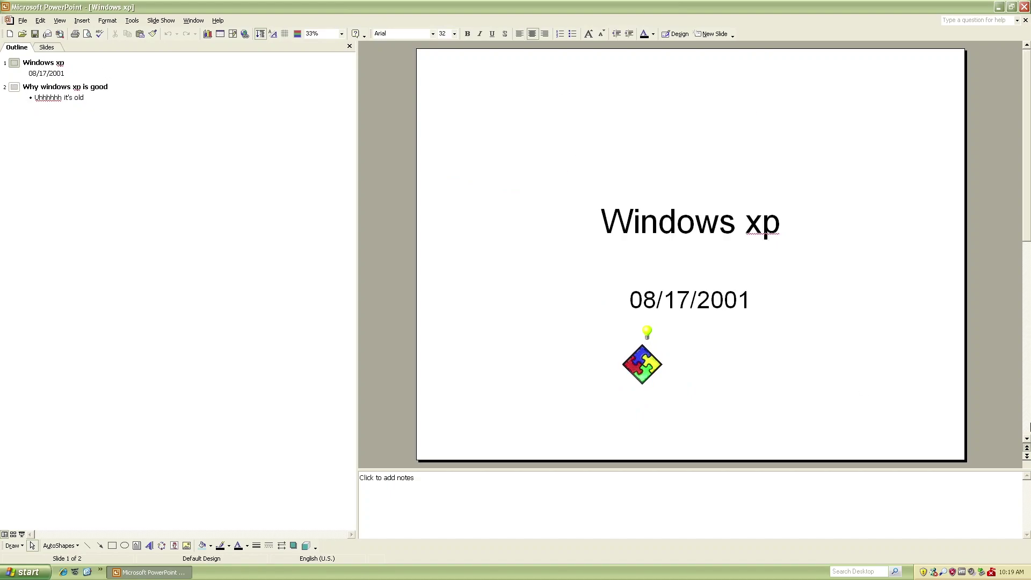
Step: Move the Office Assistant off the slide, dismiss its tip and go to the second slide
left_click_drag(650, 371, 393, 321)
left_click(389, 279)
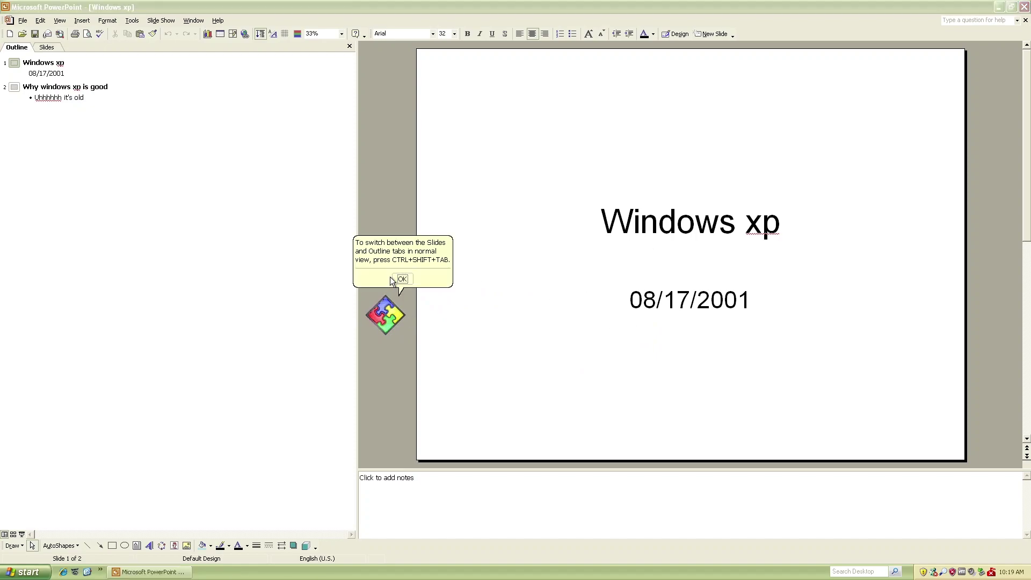
left_click(402, 278)
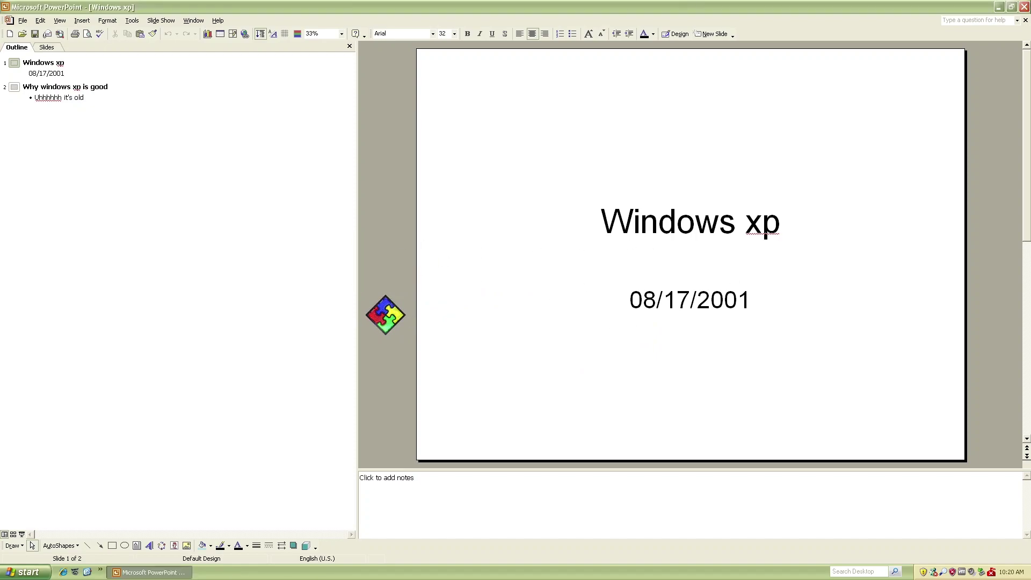
scroll(765, 235, "down", 1)
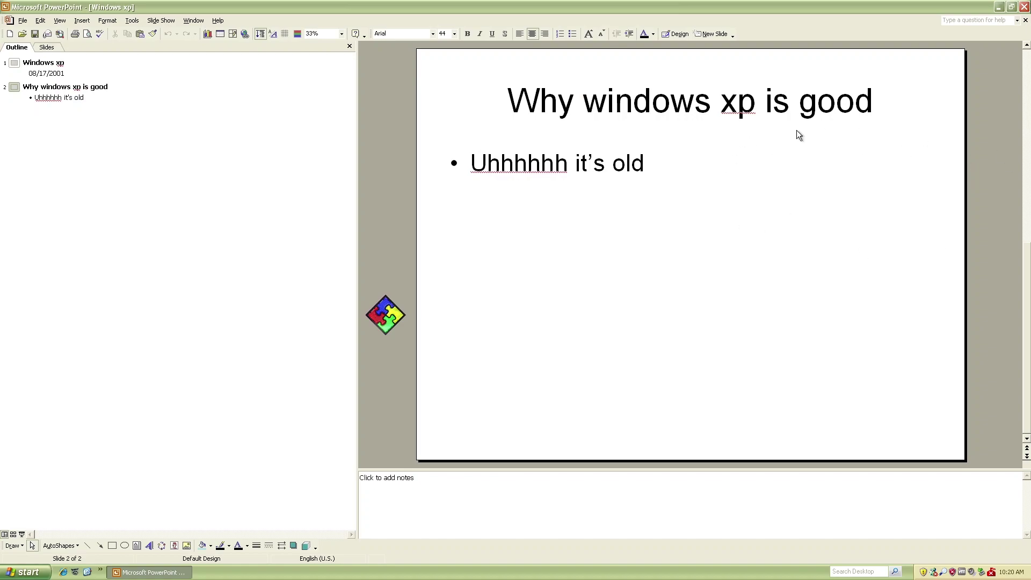
Step: Close PowerPoint, open the Mypal browser and look through the DuckDuckGo home page
left_click(1024, 7)
left_click(15, 571)
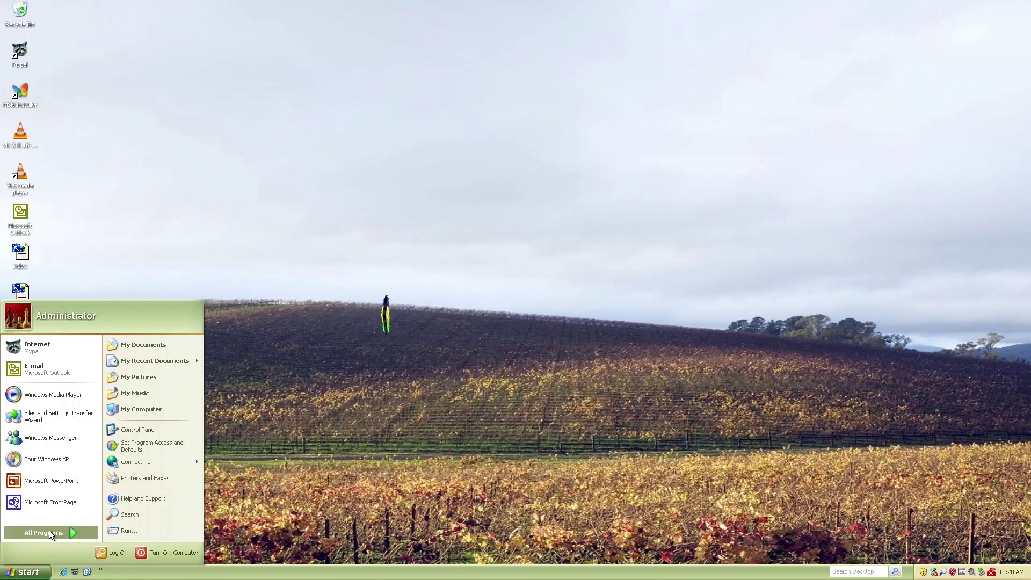
left_click(49, 532)
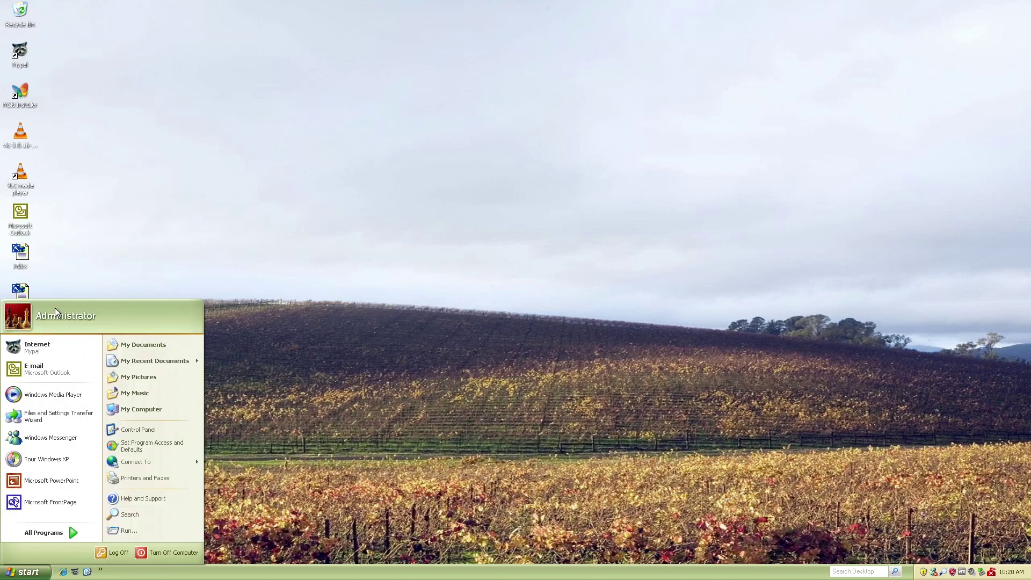
left_click(40, 344)
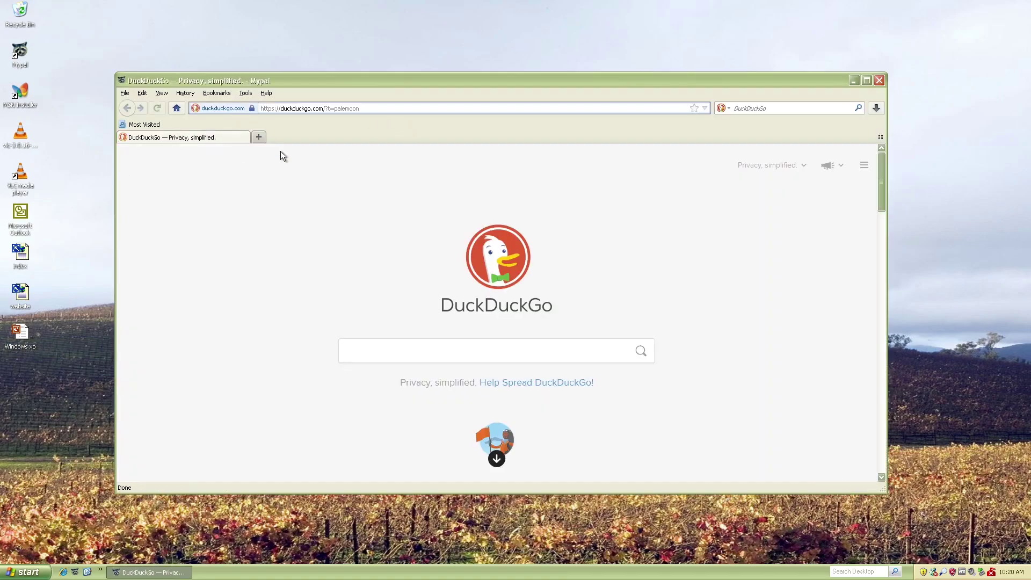
scroll(512, 292, "down", 5)
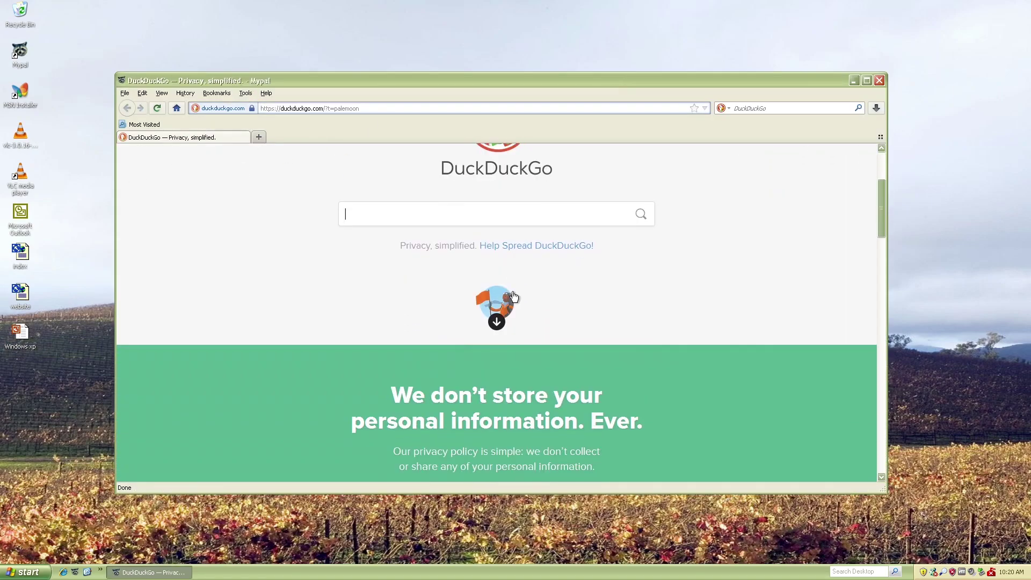
scroll(513, 292, "down", 3)
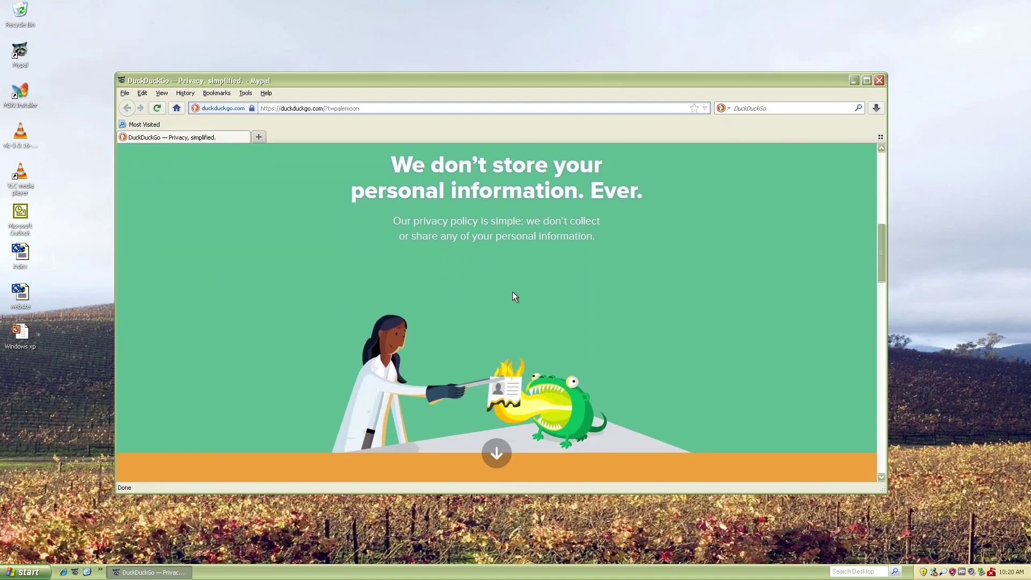
scroll(398, 239, "up", 8)
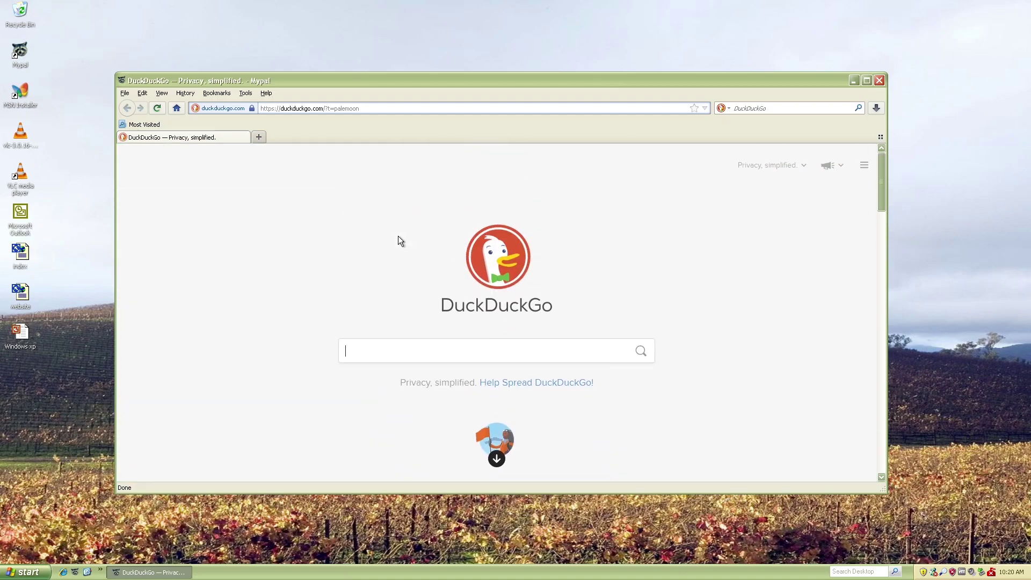
Step: Search the web for "stocks" with DuckDuckGo
key("ctrl+l")
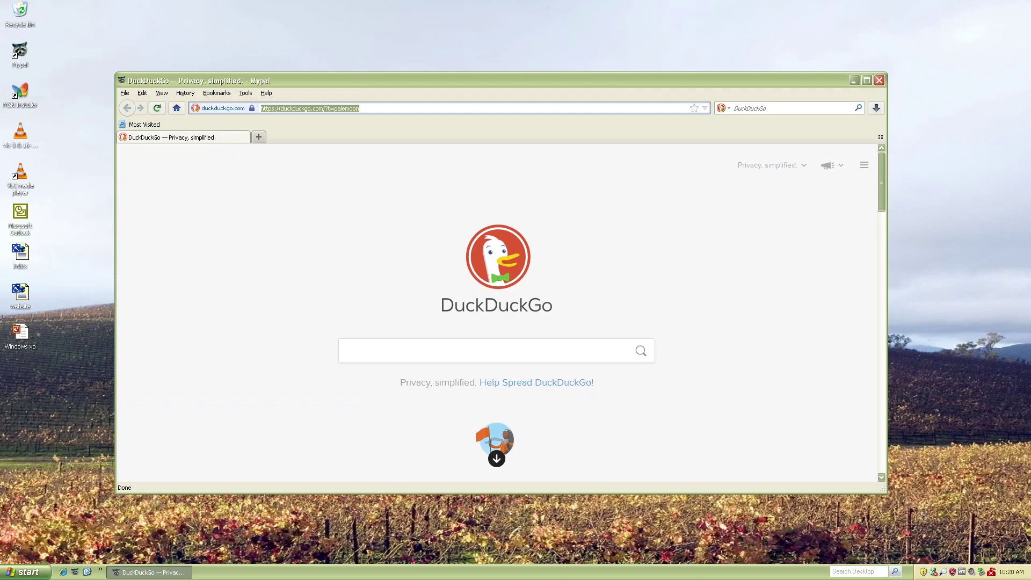
type("goo")
key("BackSpace")
key("BackSpace")
key("BackSpace")
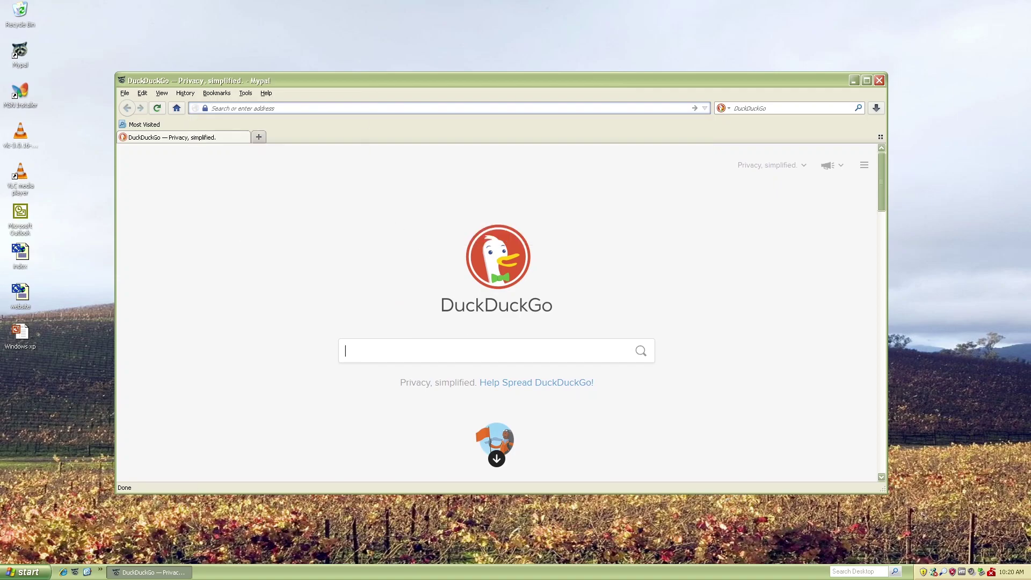
type("stocks")
key("Return")
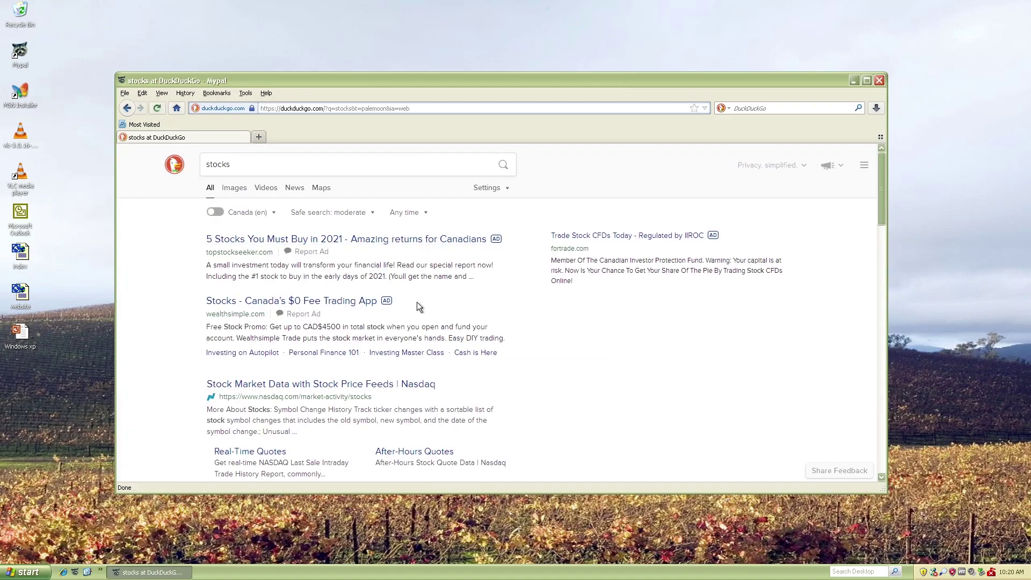
Step: Open the Nasdaq stock market data result in a new tab, look through its stock table and close that tab
middle_click(397, 386)
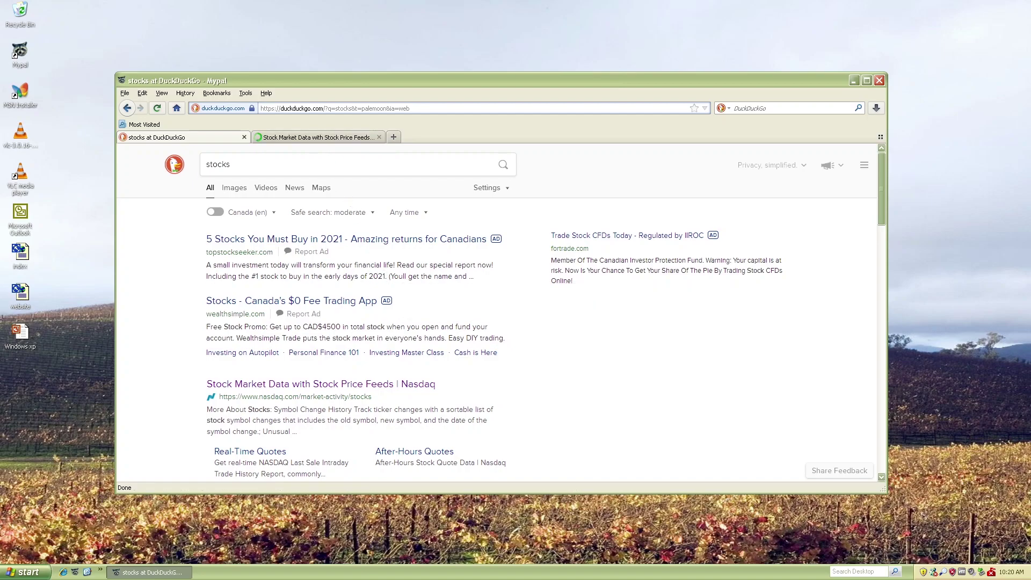
left_click(293, 137)
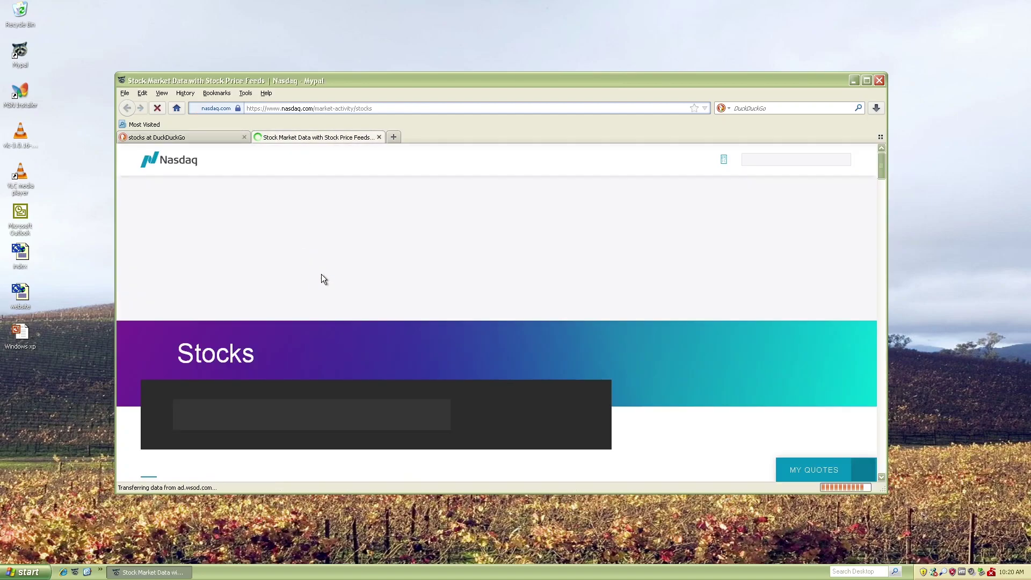
scroll(367, 253, "down", 10)
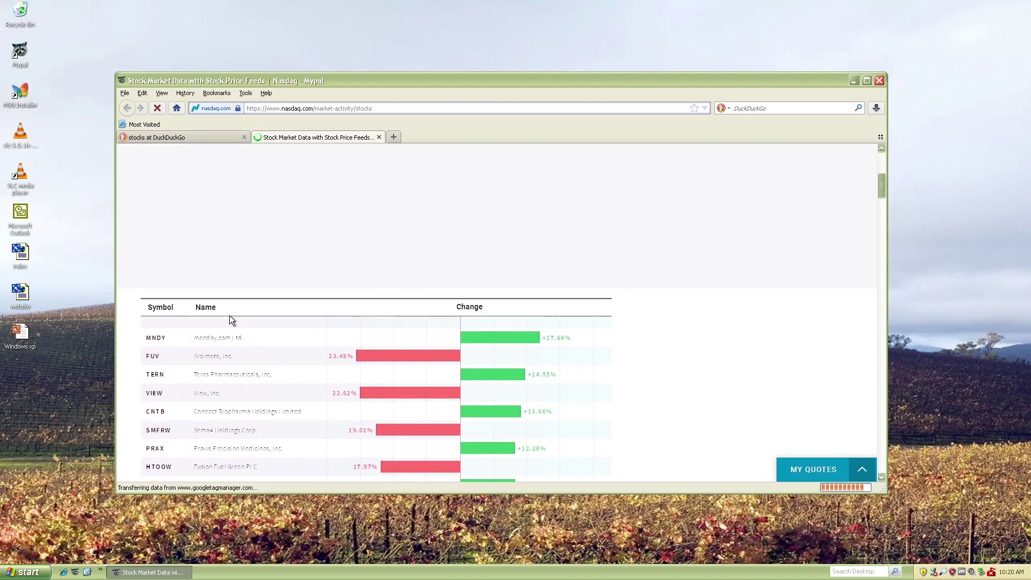
scroll(230, 315, "down", 3)
middle_click(292, 138)
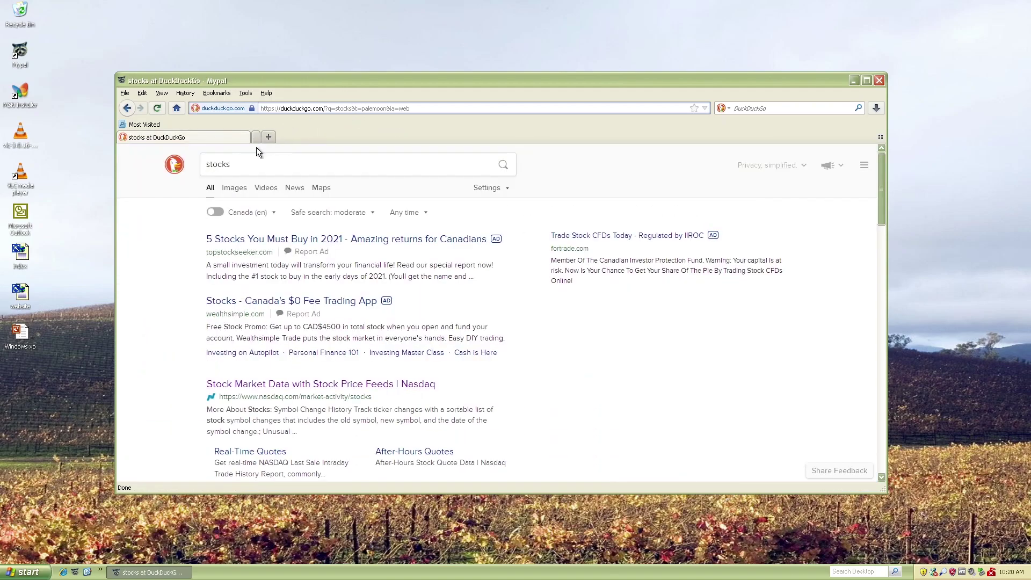
Step: Go to youtube.com and look through the recommended and trending videos on its home page
left_click(315, 108)
type("youtube.com/")
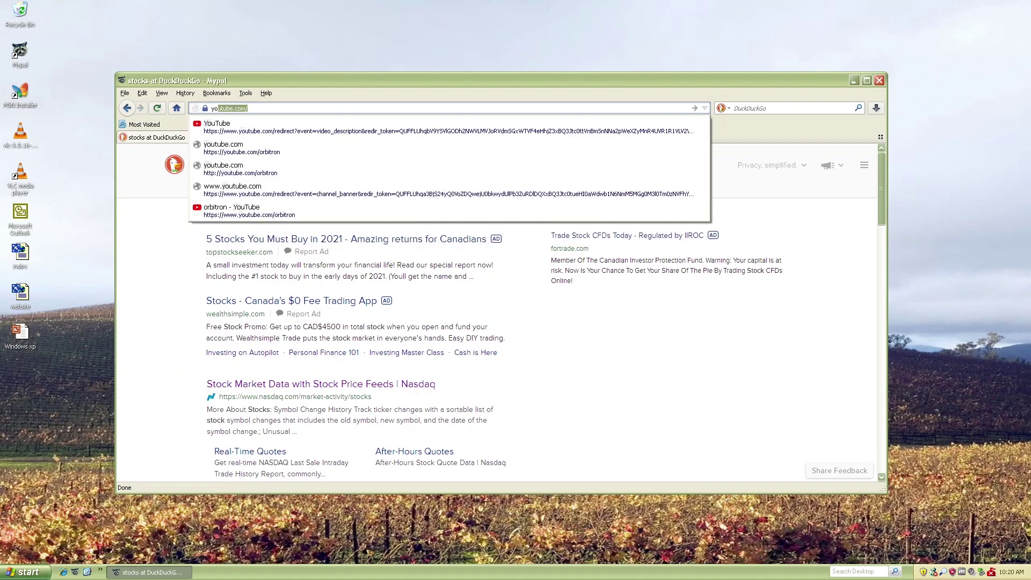
key("Return")
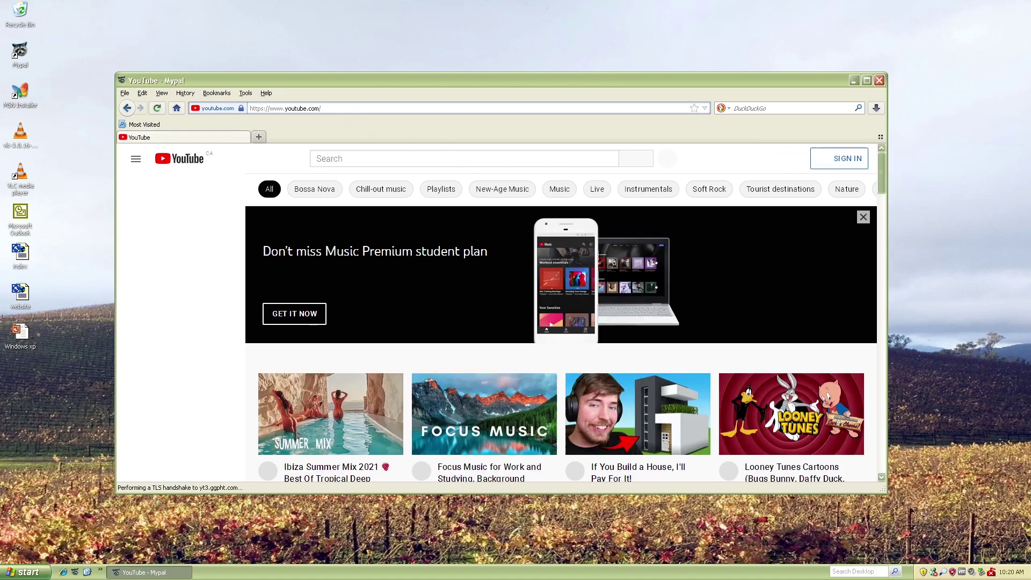
scroll(450, 277, "down", 2)
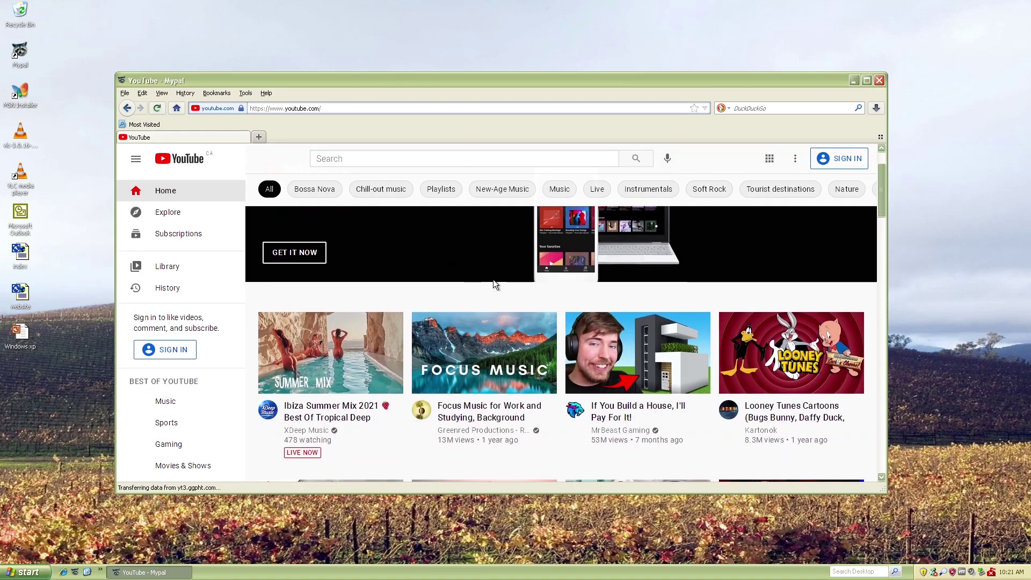
scroll(493, 279, "down", 2)
scroll(497, 284, "down", 2)
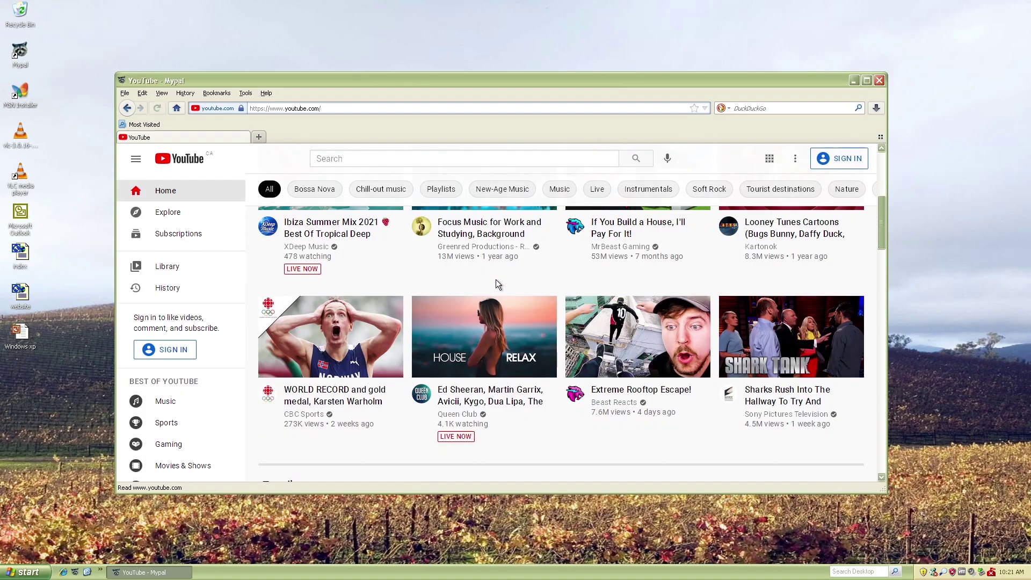
scroll(497, 283, "down", 1)
scroll(497, 284, "down", 5)
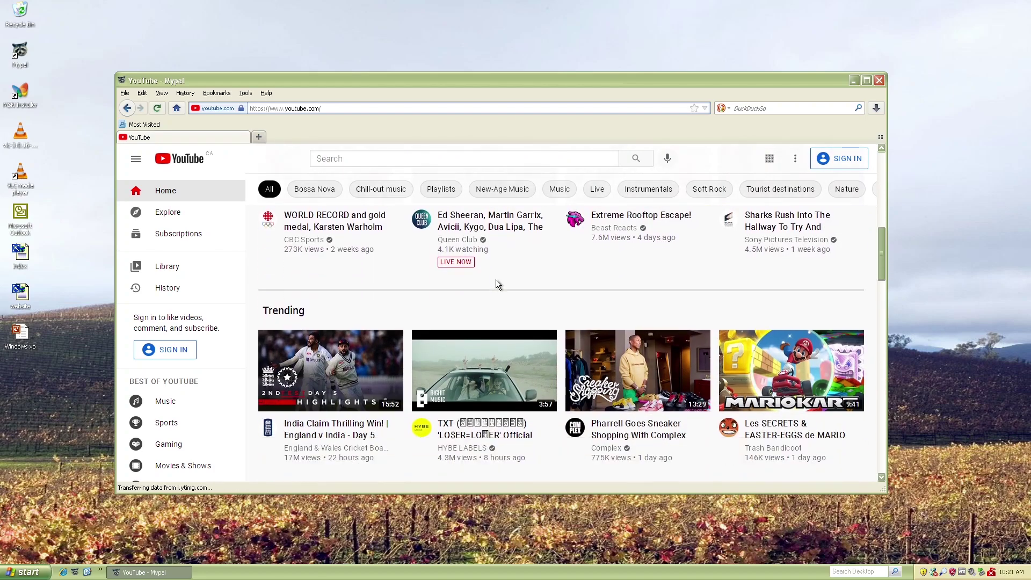
scroll(498, 375, "up", 12)
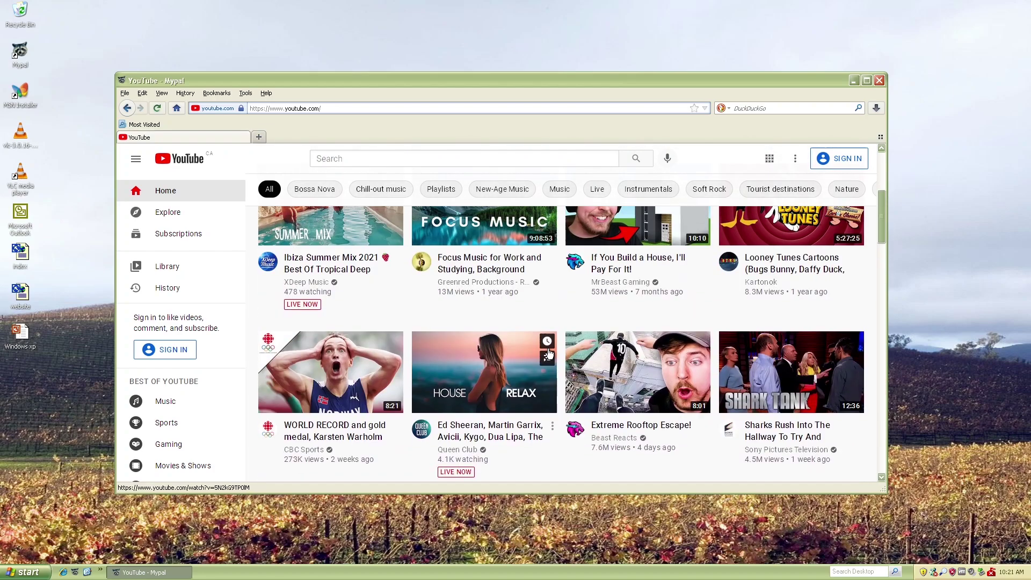
Step: Search for "bliss" images and preview the Windows Xp Bliss wallpaper among the results
left_click(337, 108)
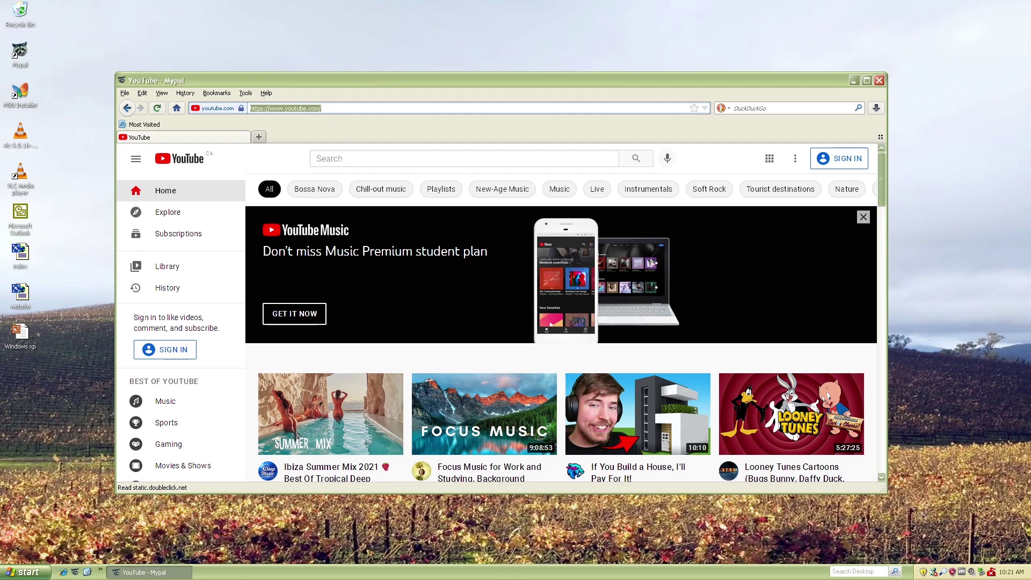
type("bliss")
key("Return")
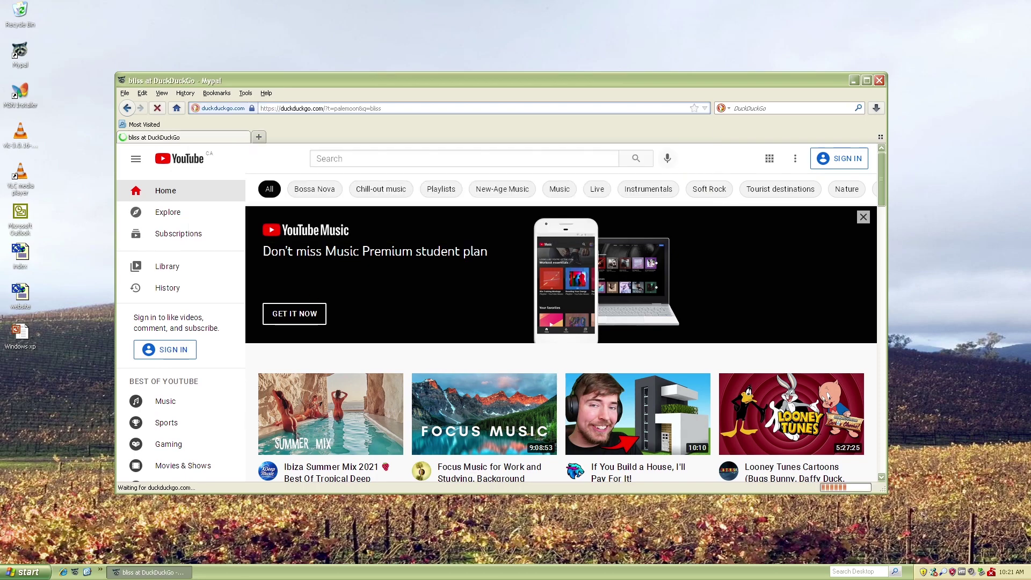
left_click(225, 187)
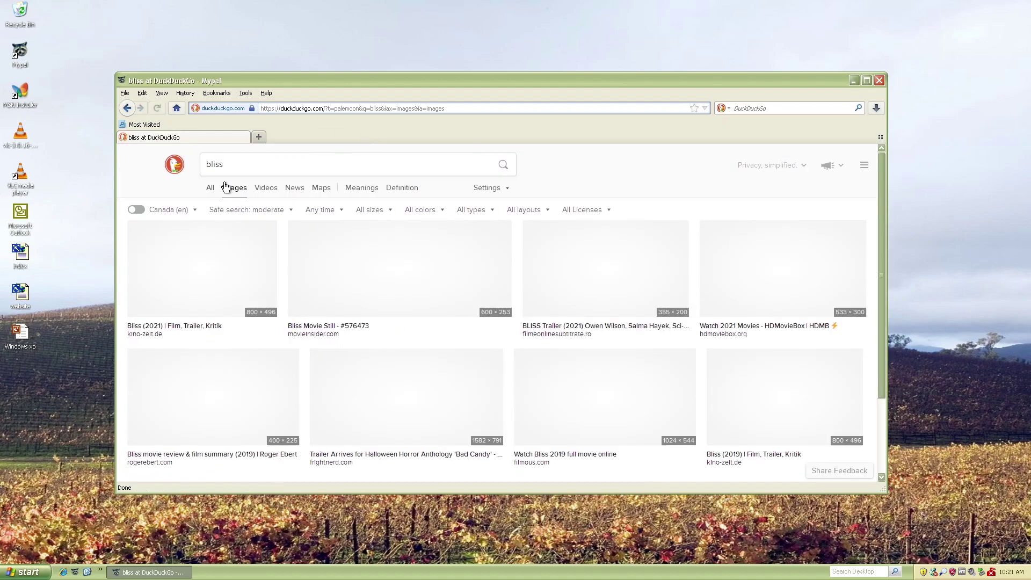
scroll(337, 202, "down", 1)
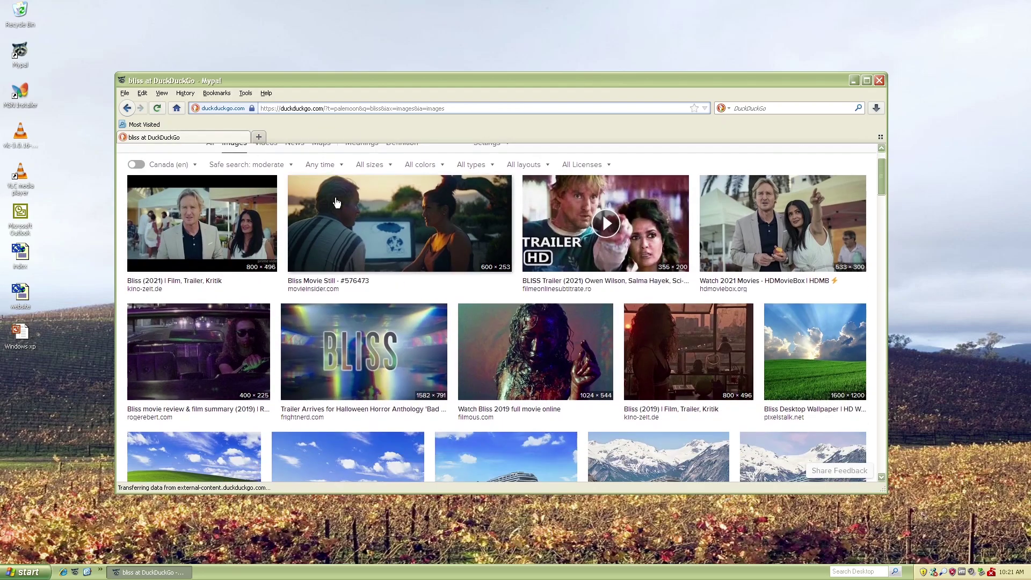
scroll(337, 203, "down", 3)
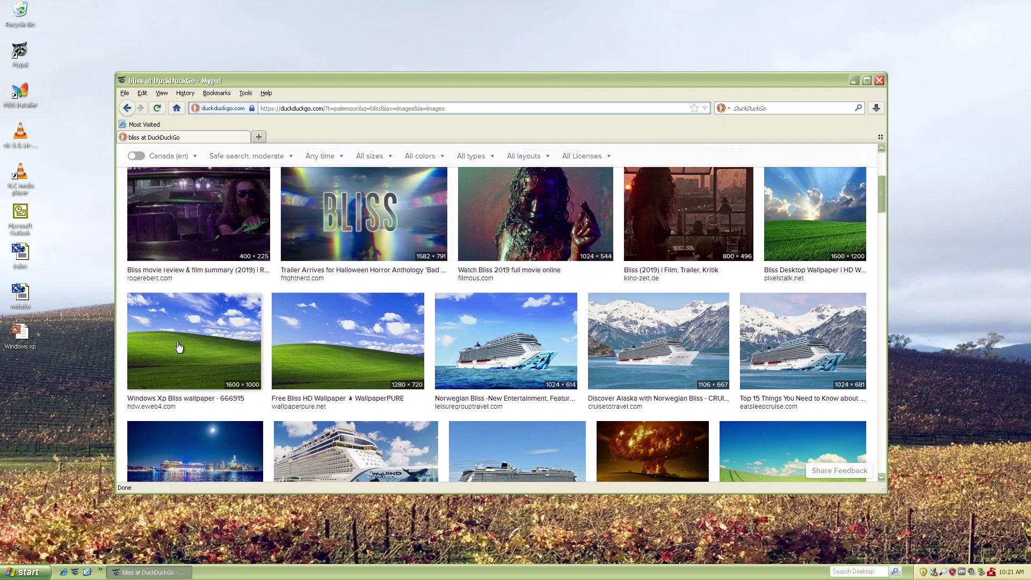
left_click(183, 348)
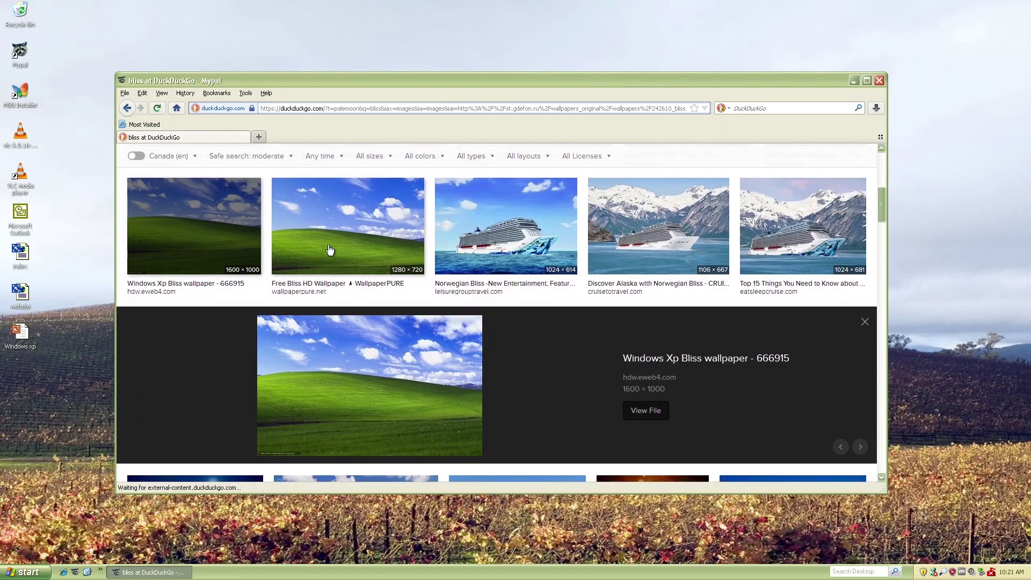
scroll(369, 320, "down", 4)
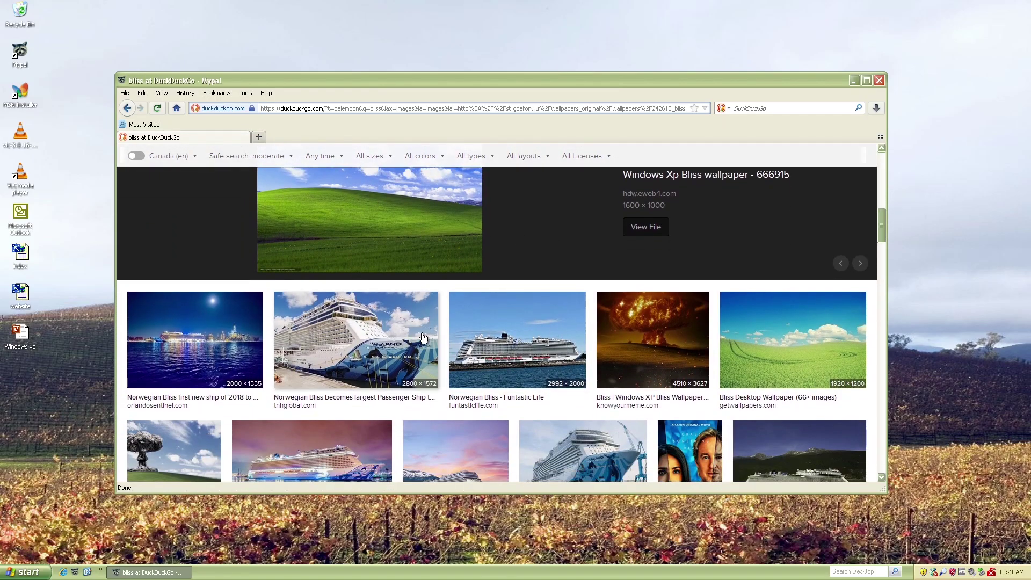
scroll(410, 337, "up", 8)
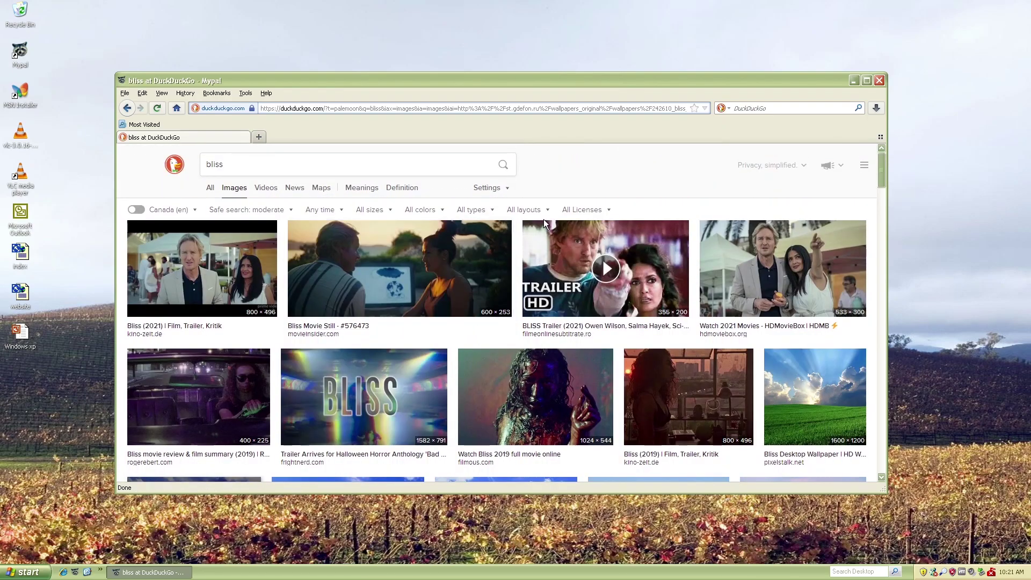
Step: Close the browser and turn off the computer, letting it install the important updates
left_click(337, 111)
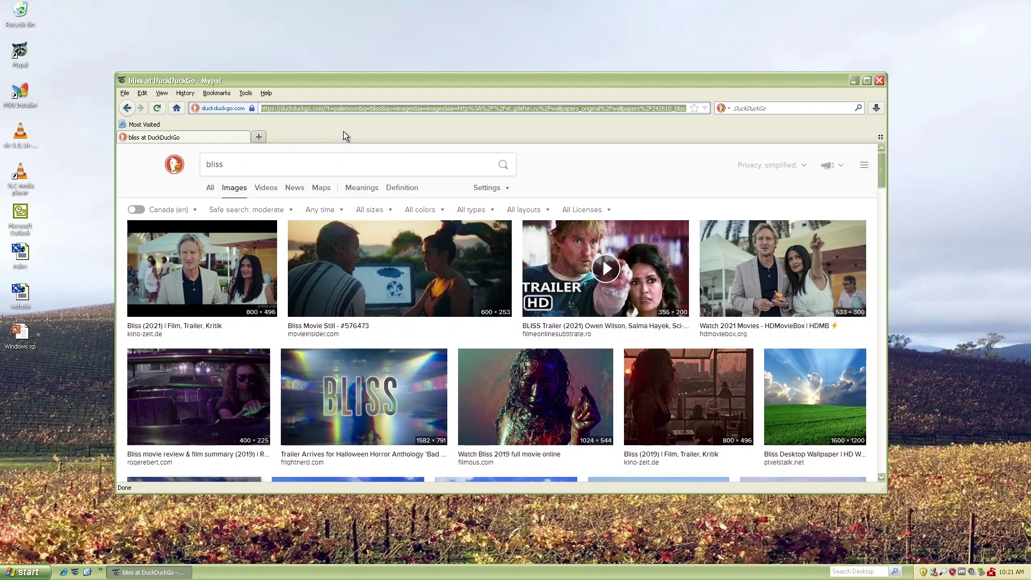
left_click(880, 81)
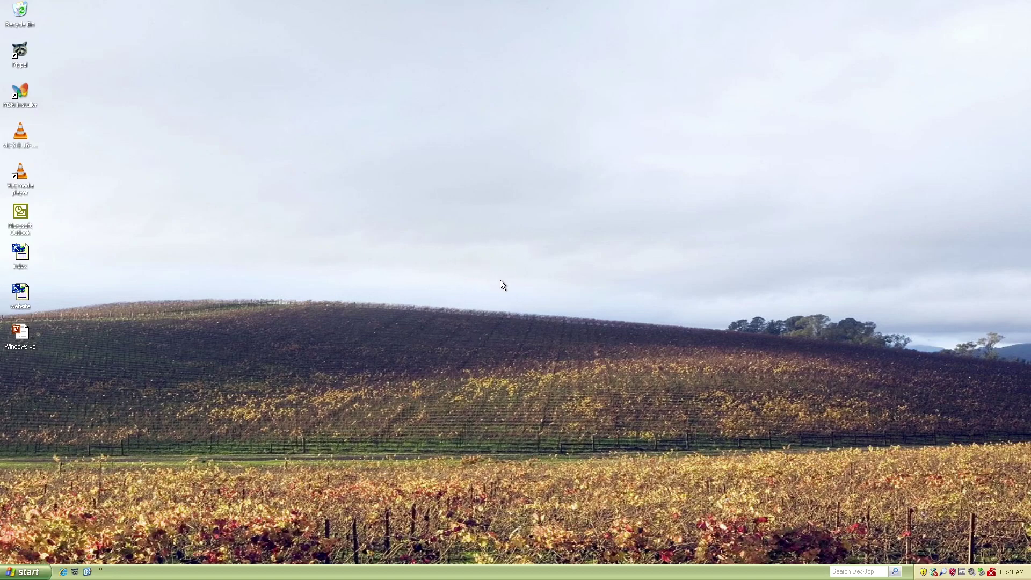
left_click(10, 571)
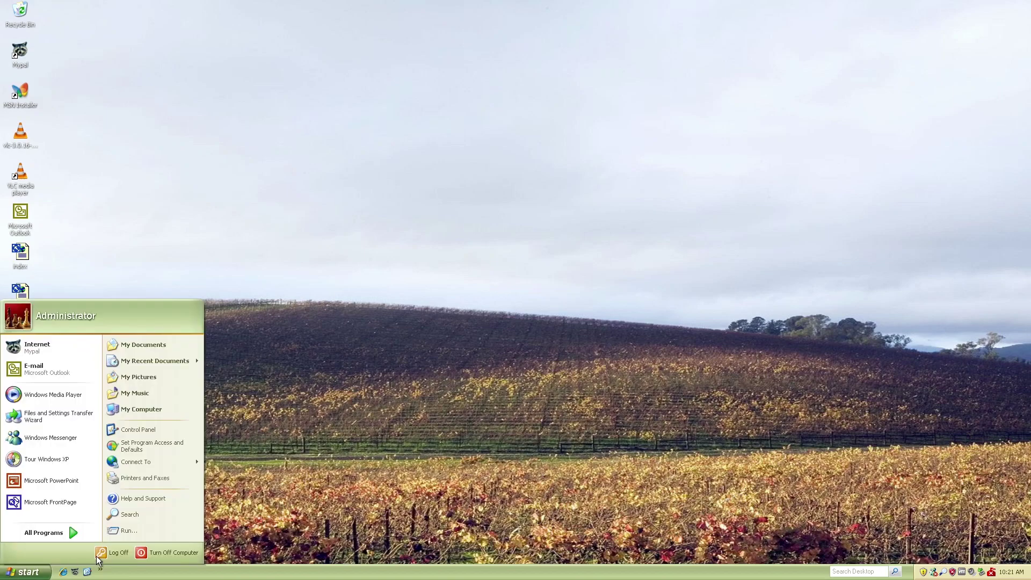
left_click(325, 482)
key("alt+F4")
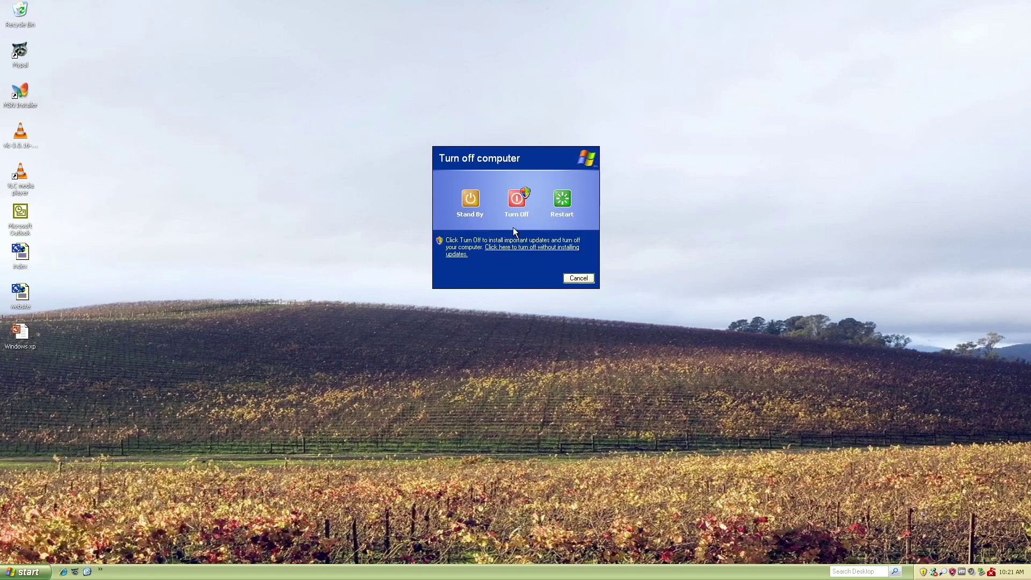
left_click(518, 204)
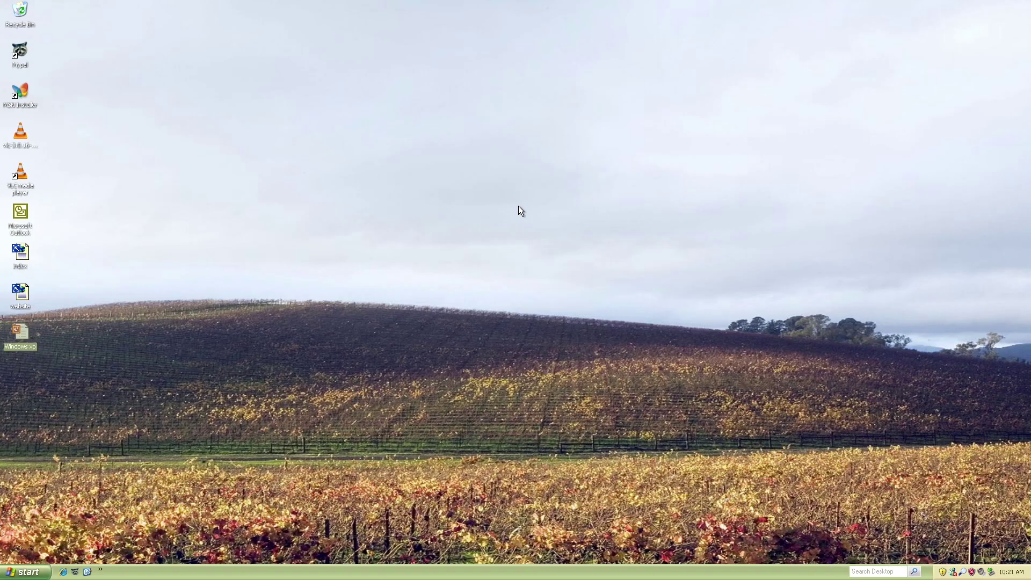